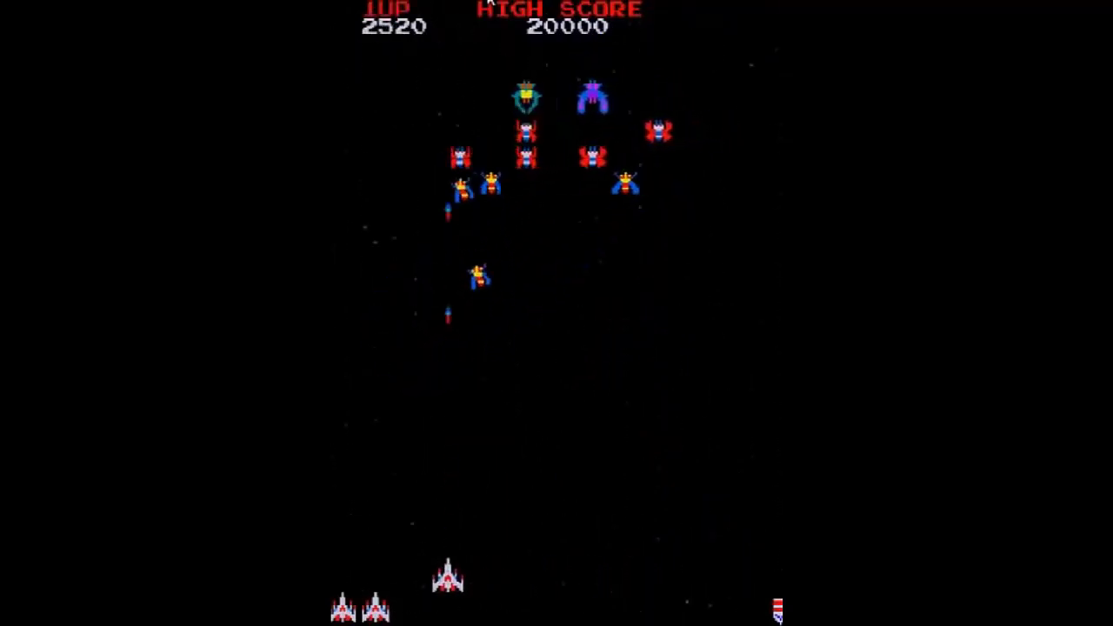
Step: Steer the ship left and right while firing at the enemy wave, pushing the score to 3010
key(space)
key(space)
key(Right)
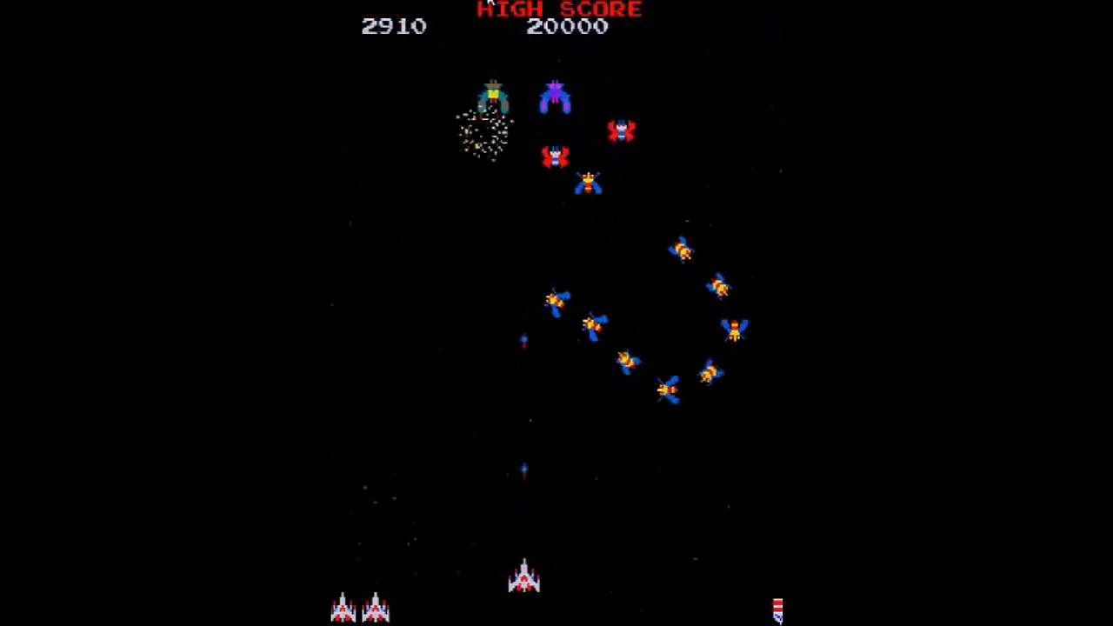
key(Left)
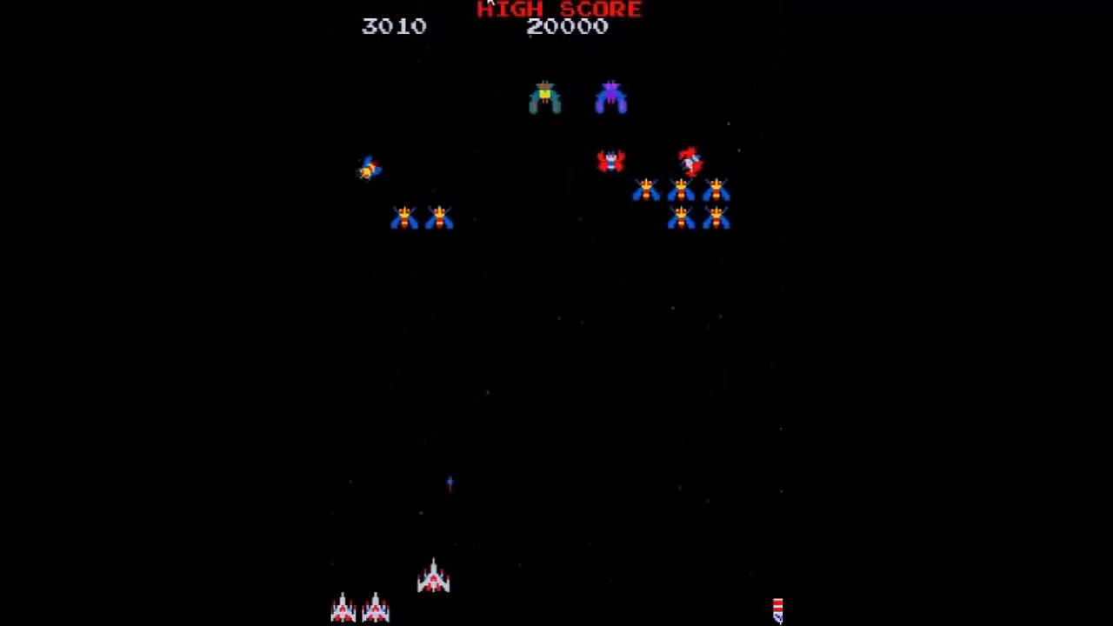
key(Right)
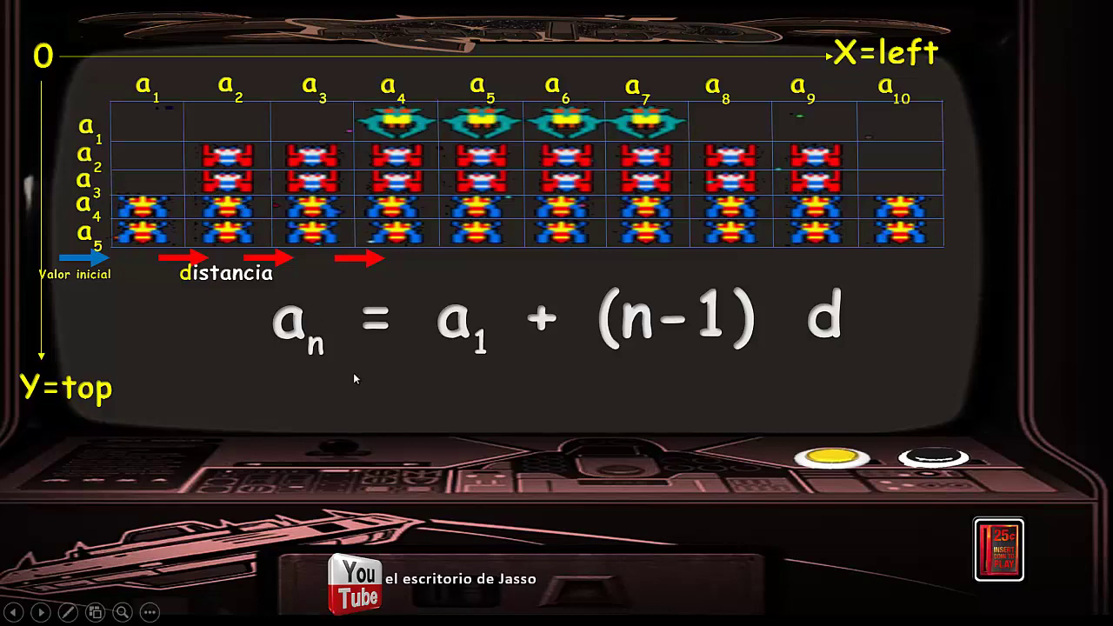
Step: Advance the slideshow to the next slide in the line-equation section
click(509, 416)
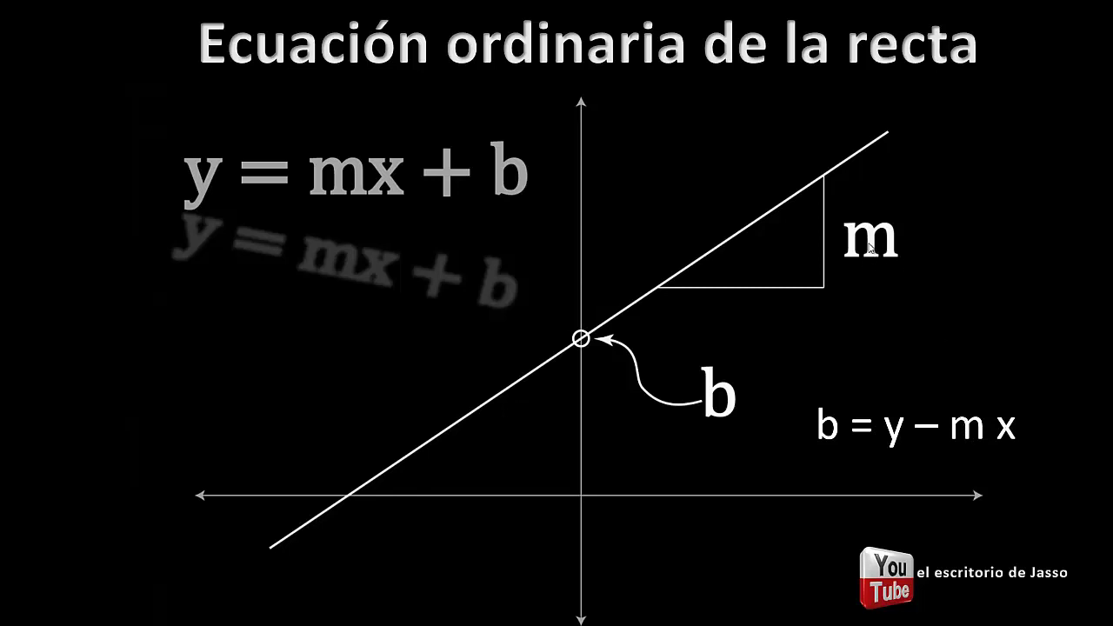
Step: Advance the slideshow to the Pendiente (slope) slide
click(703, 530)
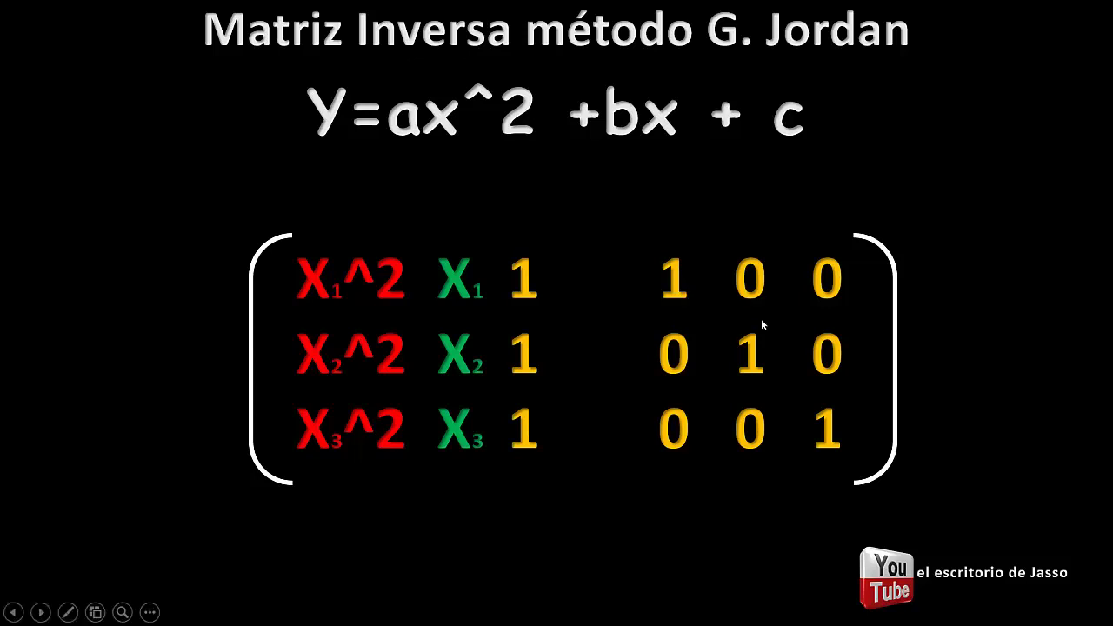
Step: Advance the slideshow to the CÓDIGO slide
click(785, 518)
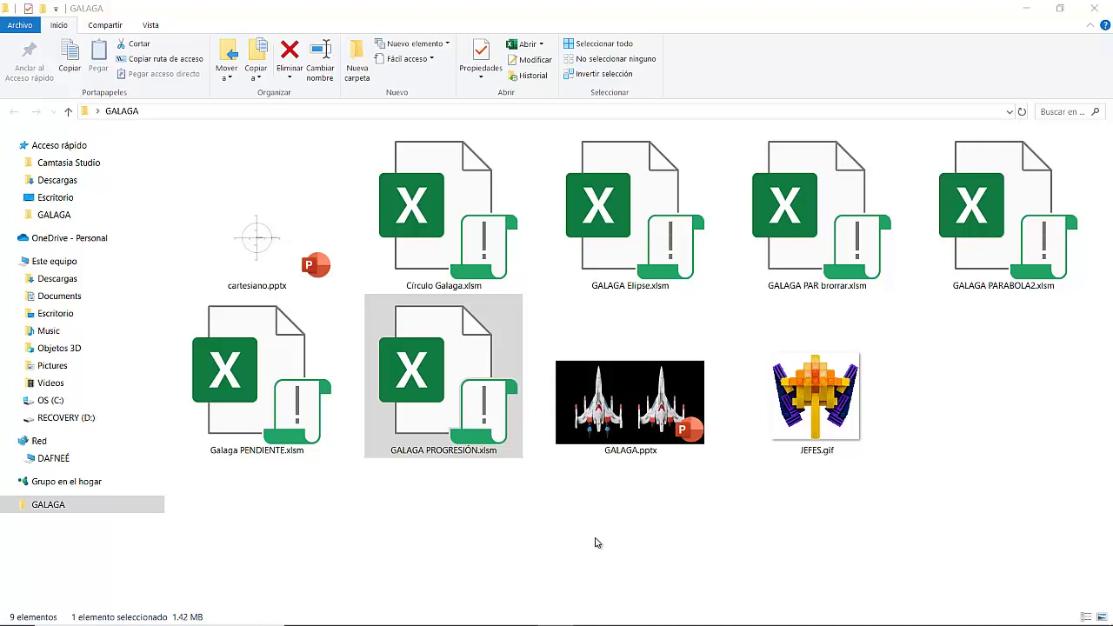
Step: Select GALAGA PROGRESIÓN.xlsm in the GALAGA folder
click(465, 409)
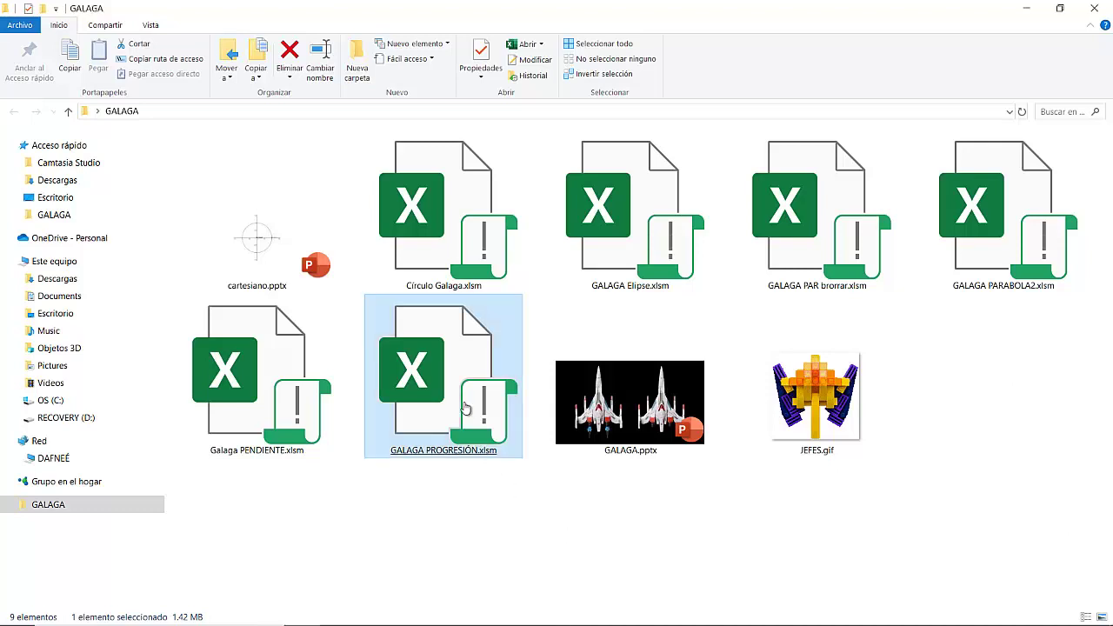
Step: Open GALAGA PROGRESIÓN.xlsm in Excel from File Explorer
double_click(465, 408)
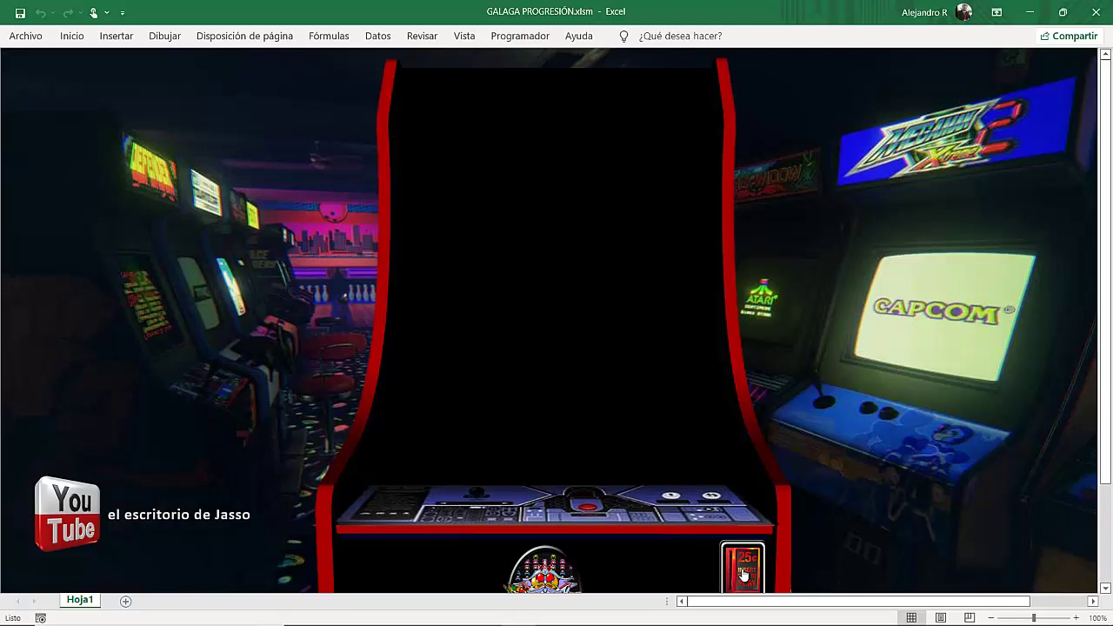
click(742, 570)
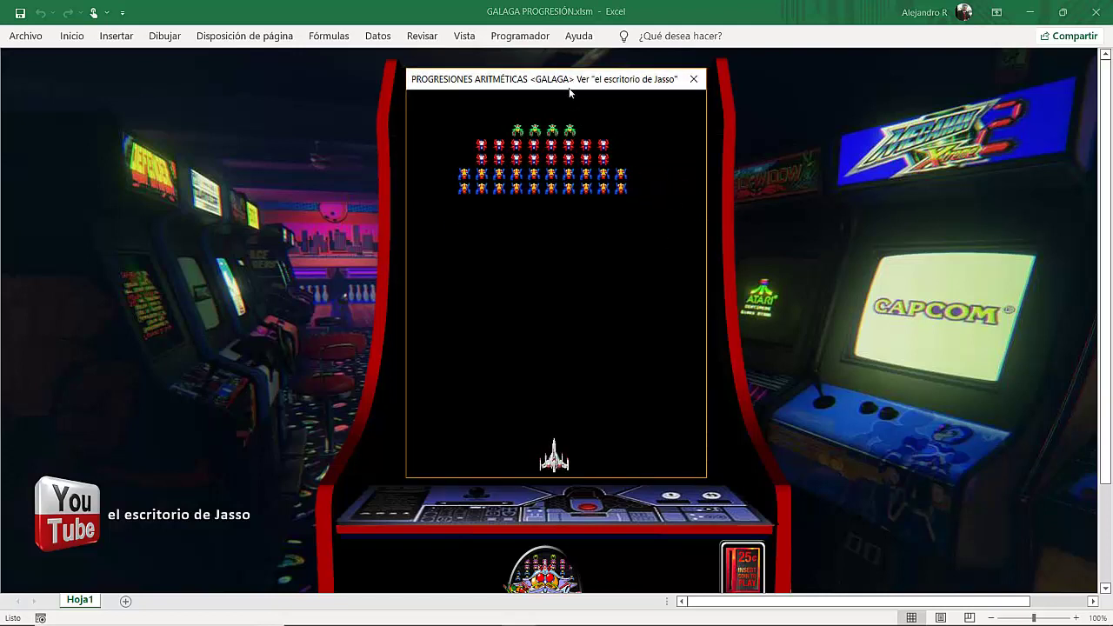
drag(566, 87, 568, 86)
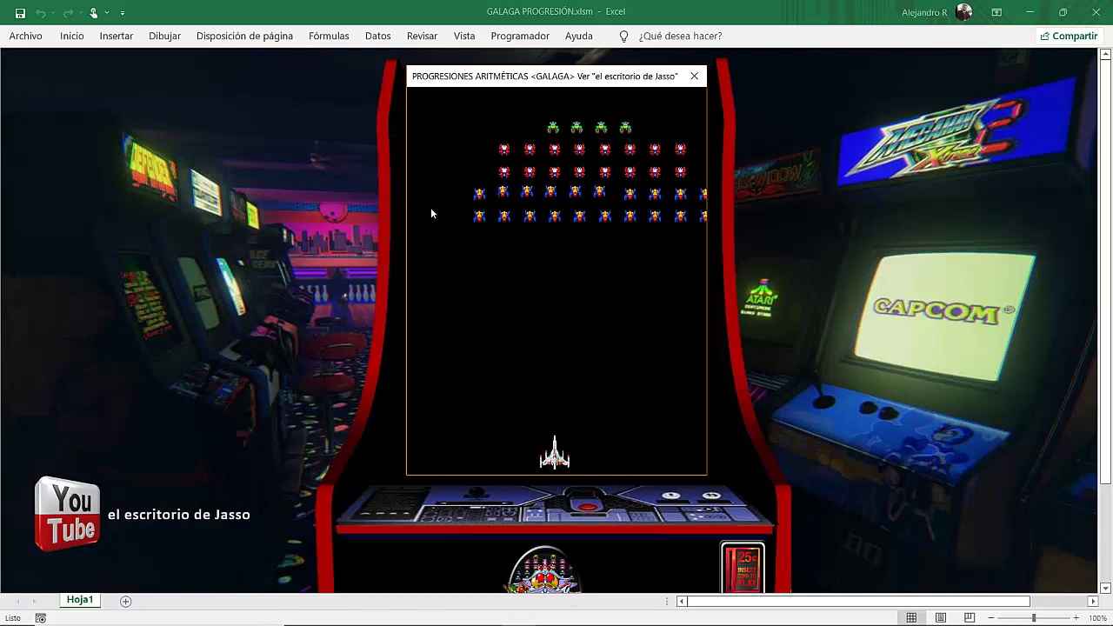
click(696, 78)
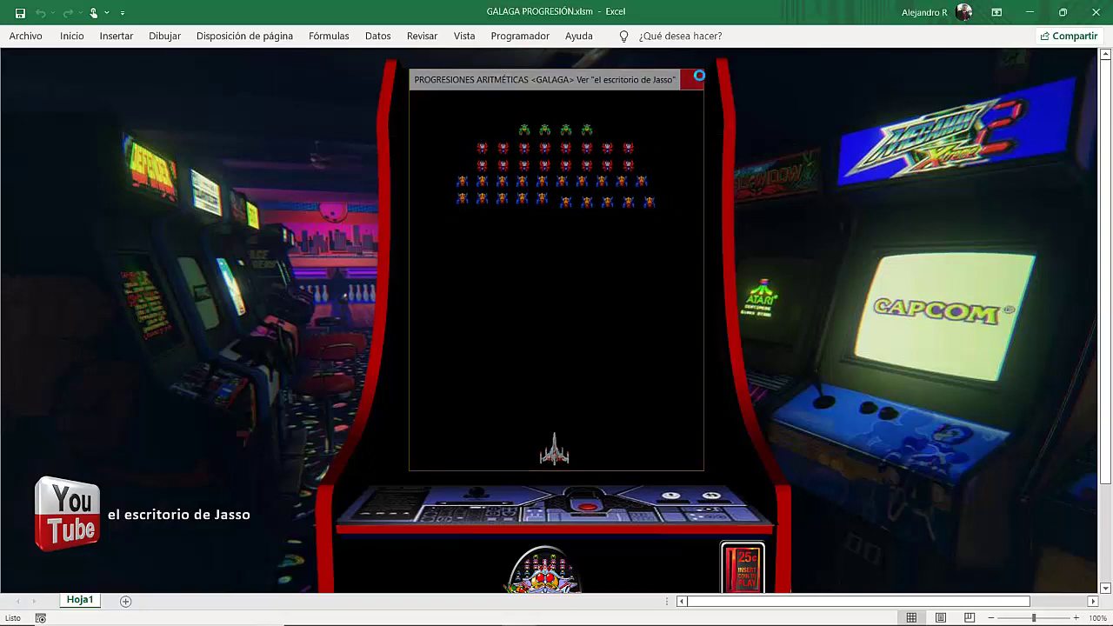
click(520, 38)
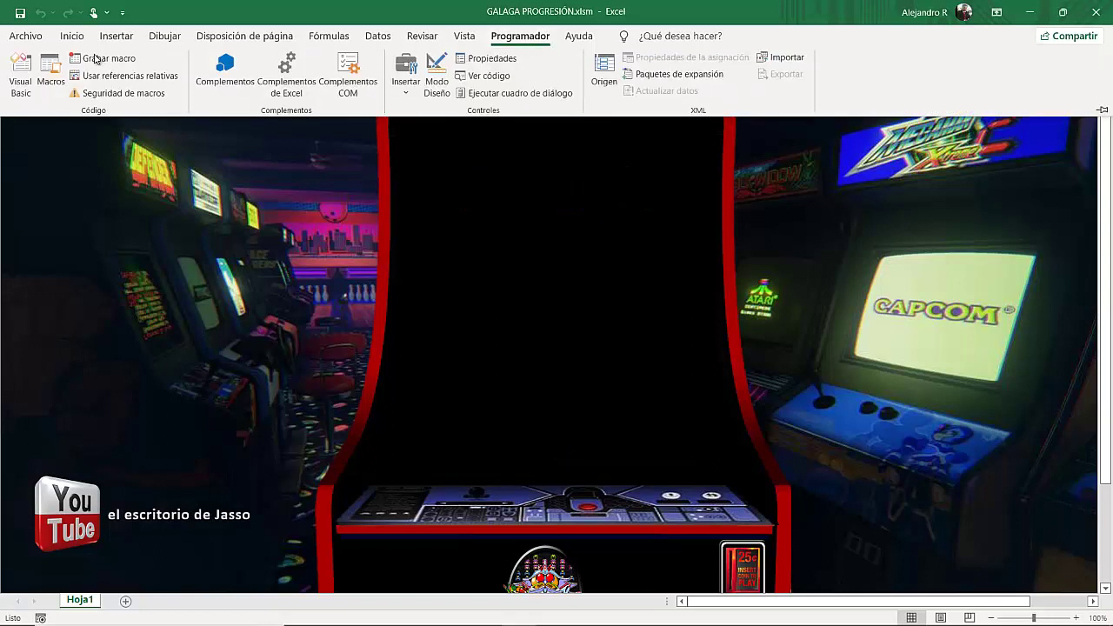
Step: Open the Visual Basic editor from the Programador tab
click(20, 81)
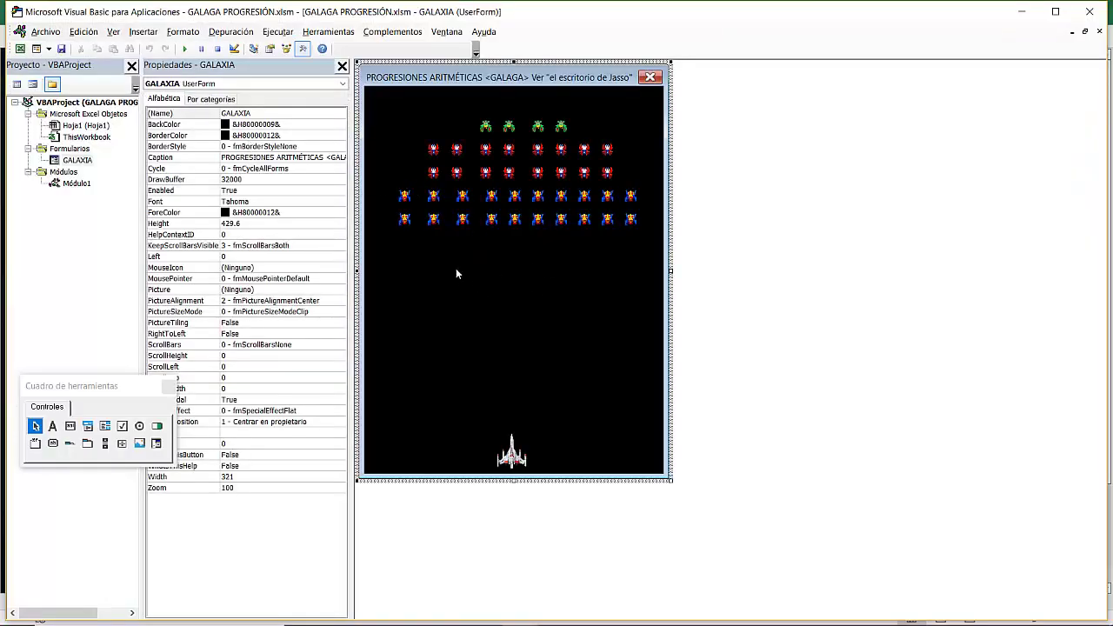
Step: Select alien AL0501, leftmost in the bottom row, to view its properties
click(406, 221)
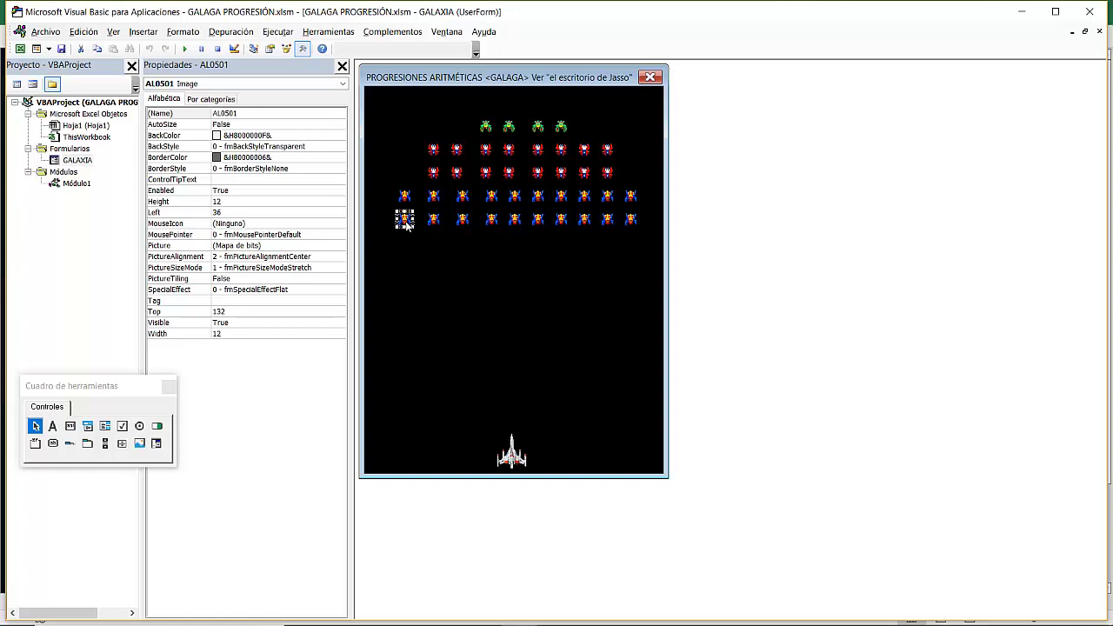
Step: Check the Left/Top values of aliens AL0107 and AL0510, then open the GALAXIA form's code
click(562, 128)
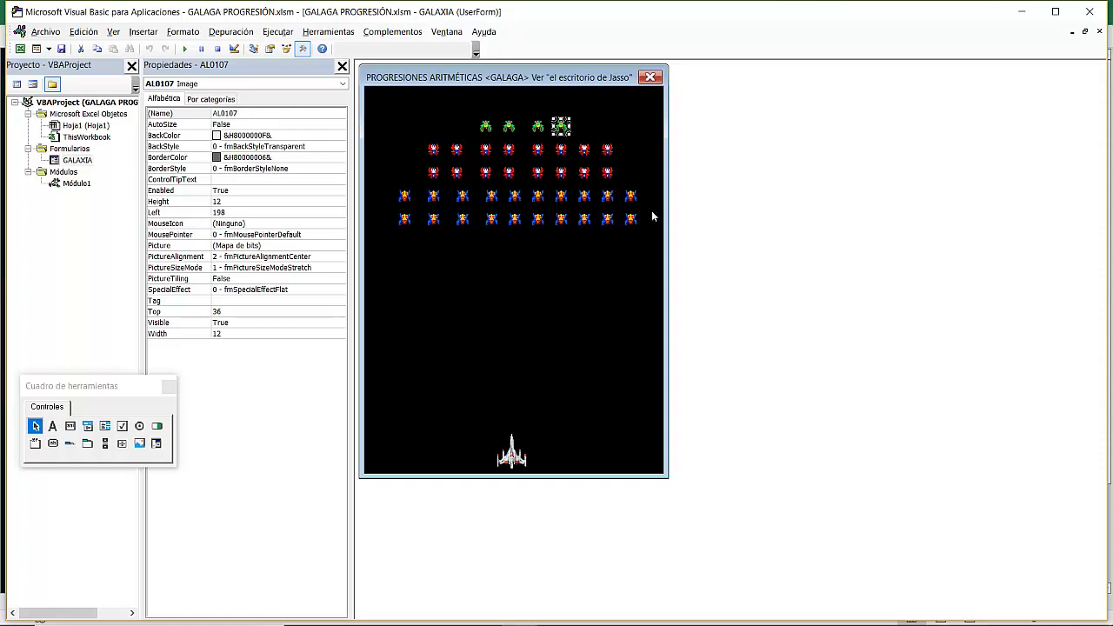
click(632, 221)
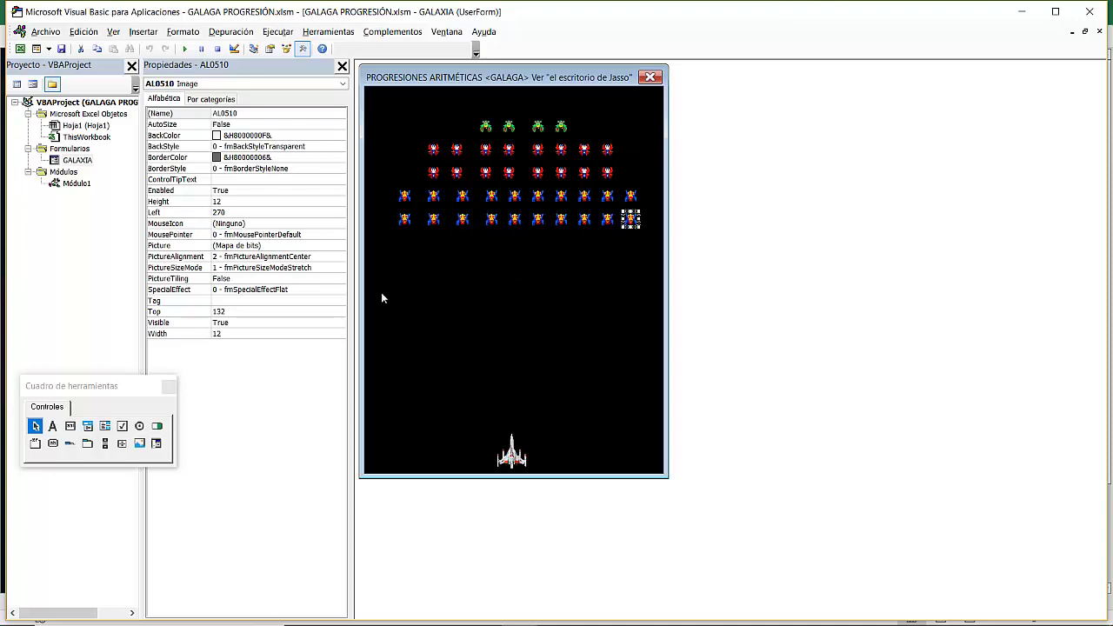
click(472, 331)
key(F7)
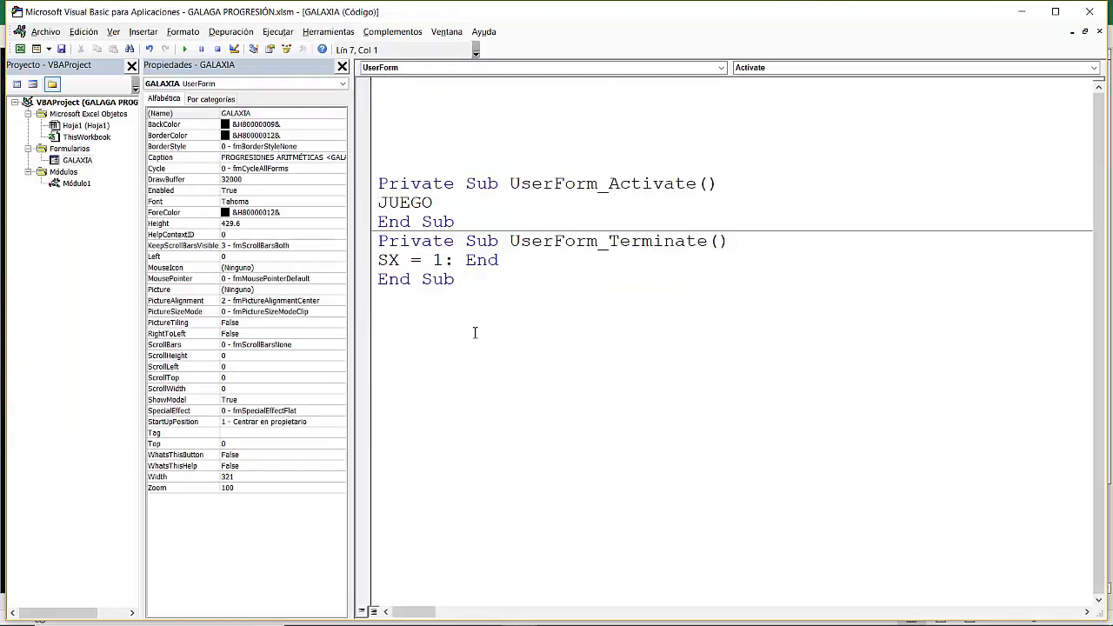
Step: Delete the blank lines atop GALAXIA's code, then open Módulo1 at the JUEGO routine
key(ctrl+Home)
key(shift+Down)
key(shift+Down)
key(shift+Down)
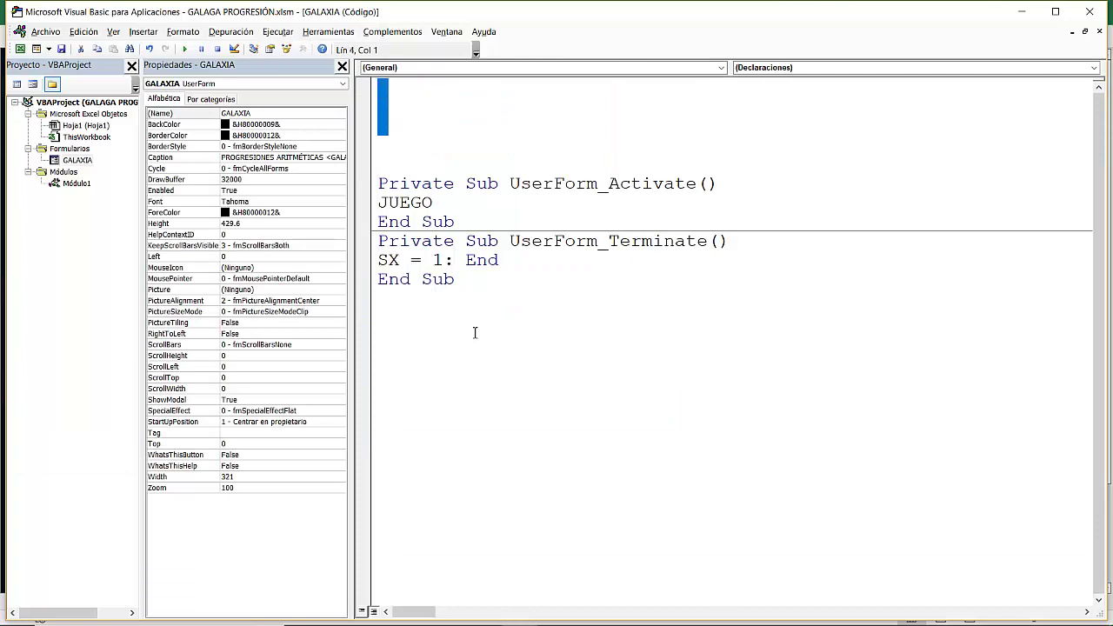
key(shift+Down)
key(shift+Down)
key(Delete)
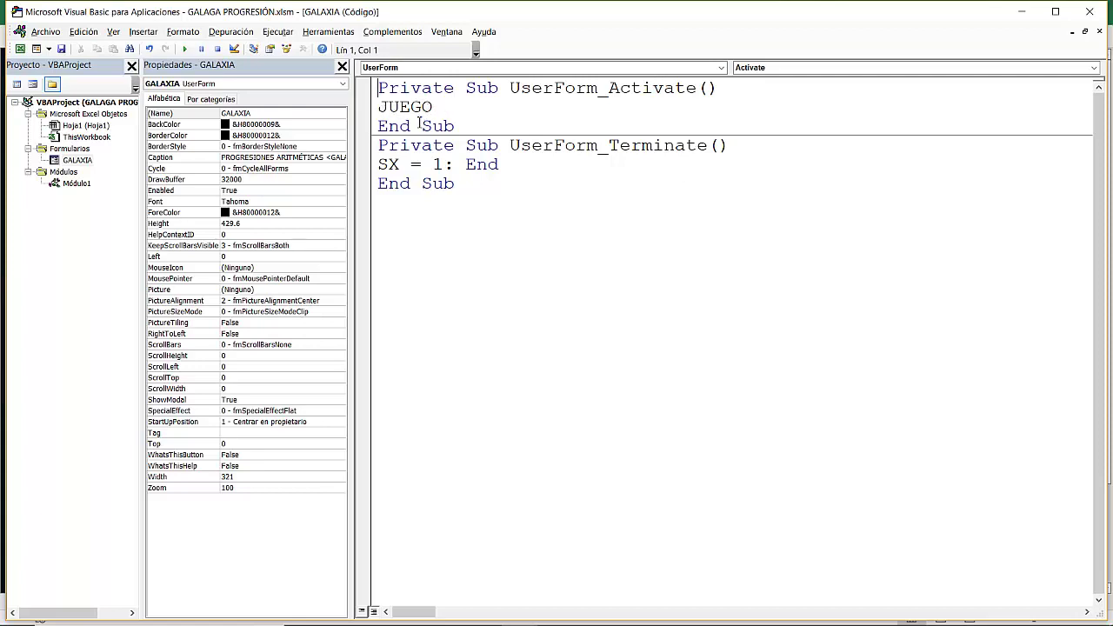
double_click(77, 185)
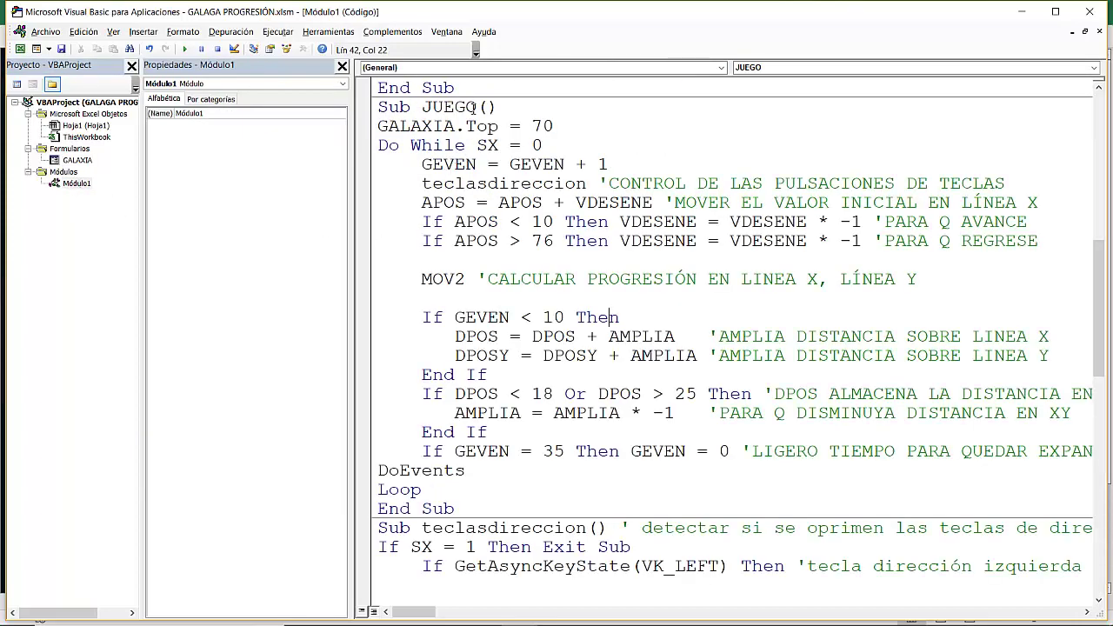
double_click(87, 161)
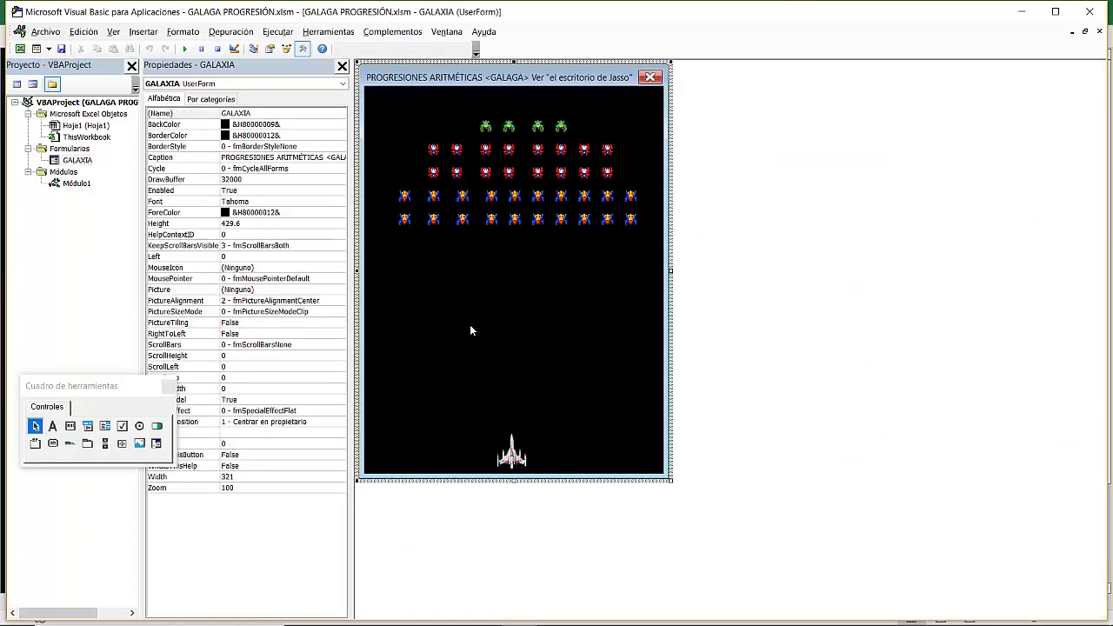
key(F7)
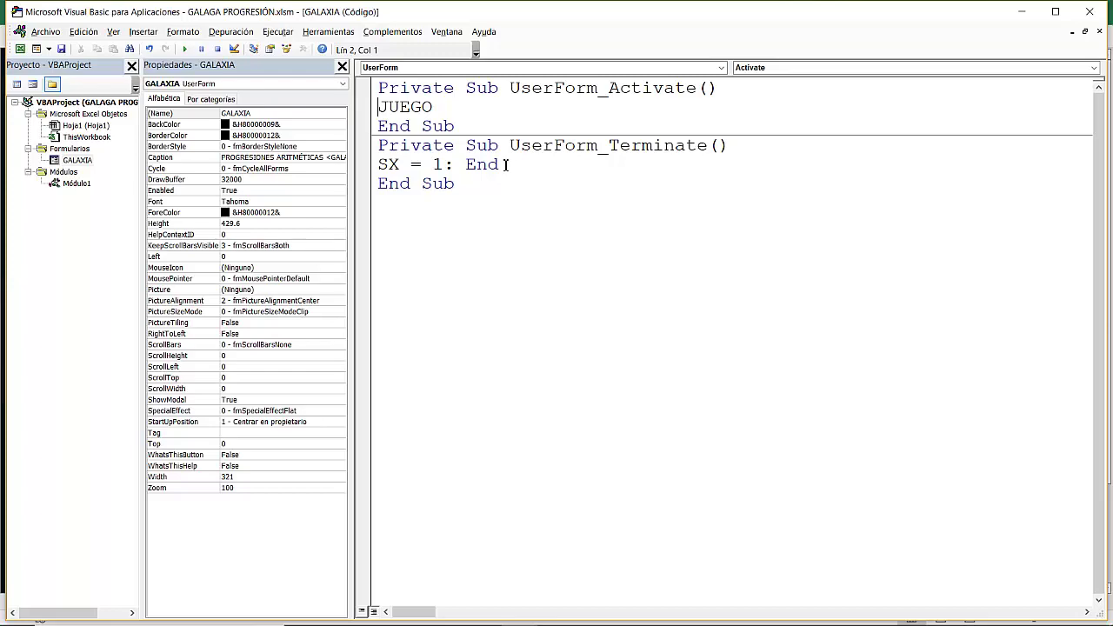
double_click(78, 184)
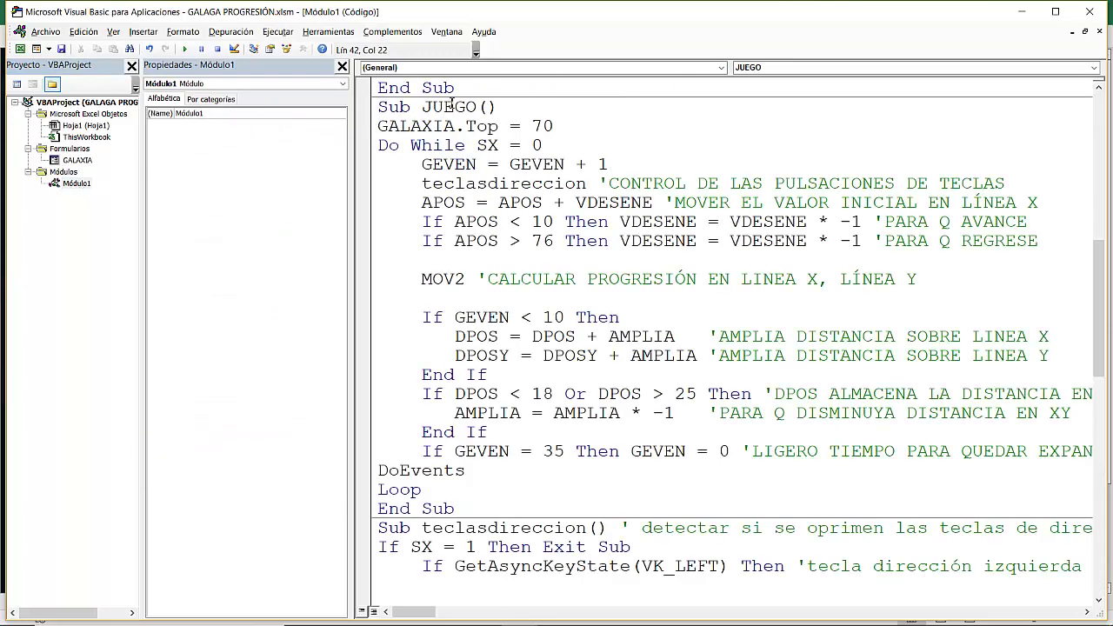
click(396, 89)
key(Up)
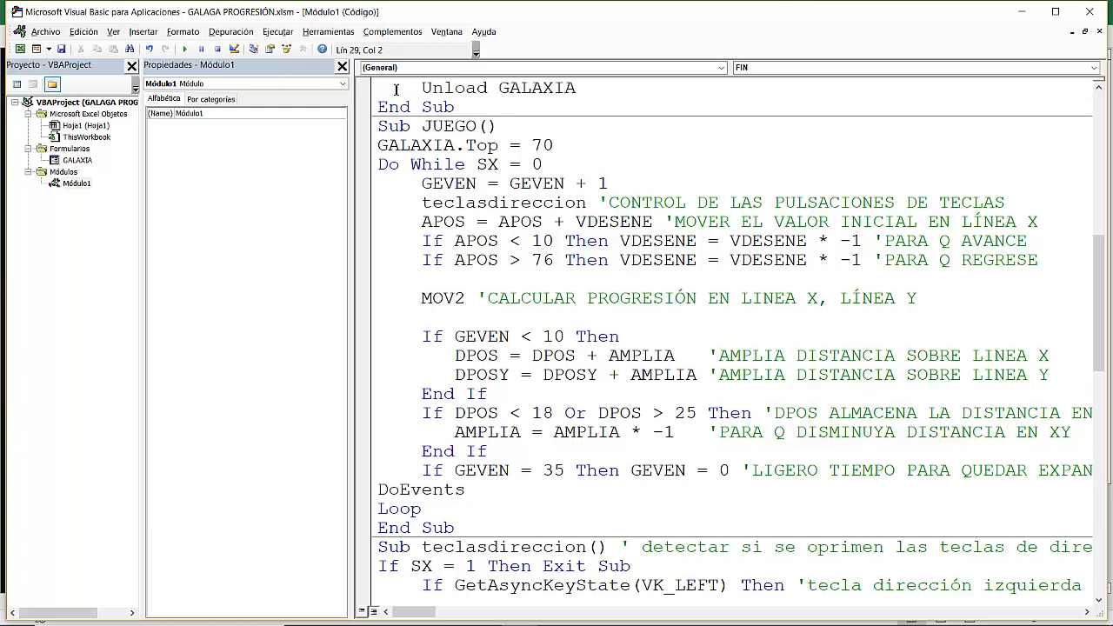
key(Up)
key(Up)
key(Up)
key(Up)
key(Up)
key(Up)
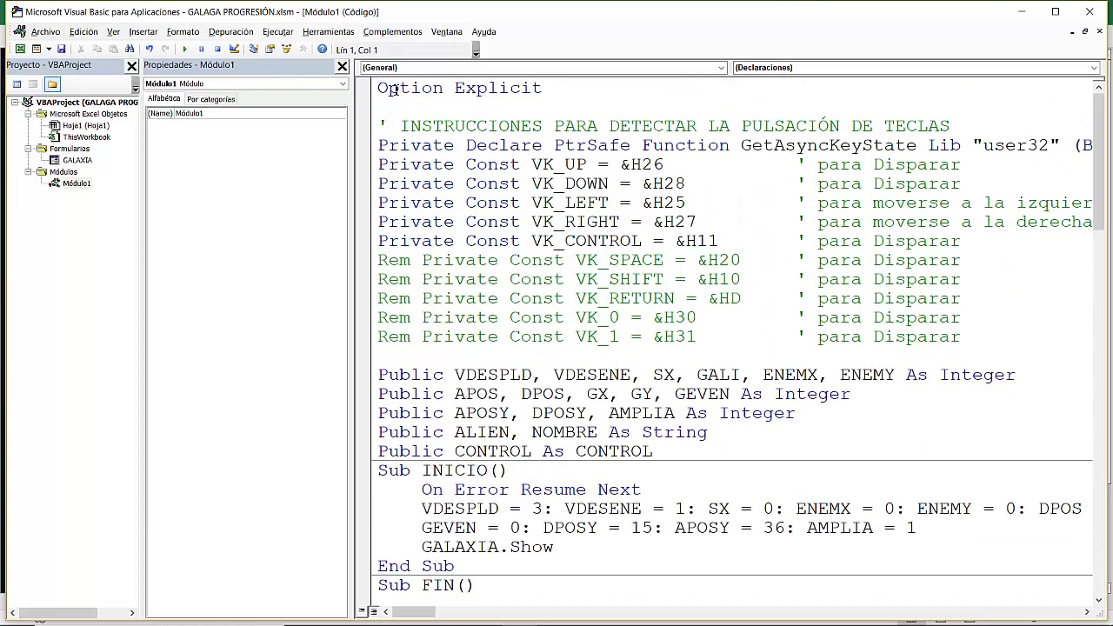
Step: Close the Properties pane and read through the declarations and the JUEGO loop
click(343, 68)
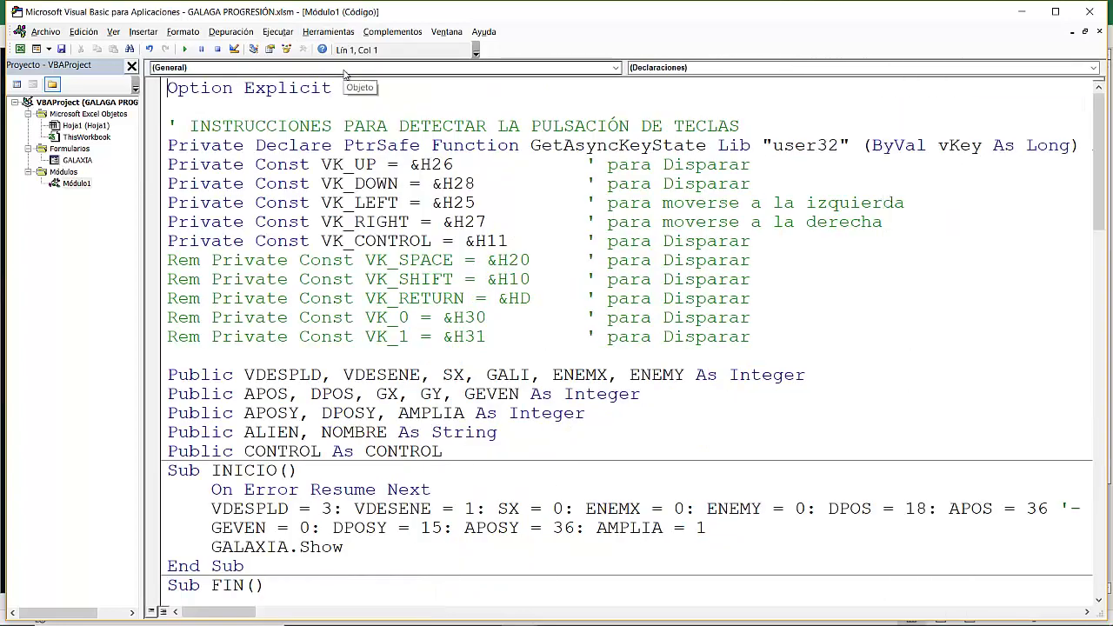
key(Down)
key(Down)
key(Down)
key(Down)
key(Down)
key(Down)
key(Down)
key(Down)
key(Down)
key(Down)
key(Down)
key(Down)
key(Down)
key(Down)
key(Down)
key(Down)
key(Down)
key(Down)
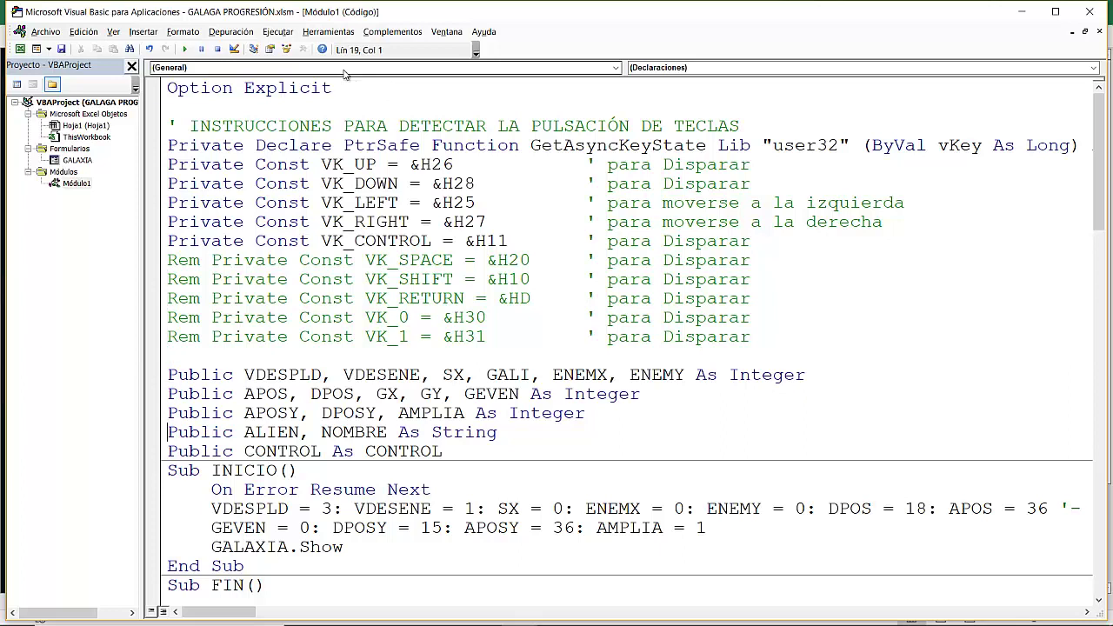
key(Down)
key(Down)
key(Down)
key(Down)
key(Down)
key(Down)
key(Down)
key(Down)
key(Down)
key(Down)
key(Down)
key(Down)
key(Down)
key(Down)
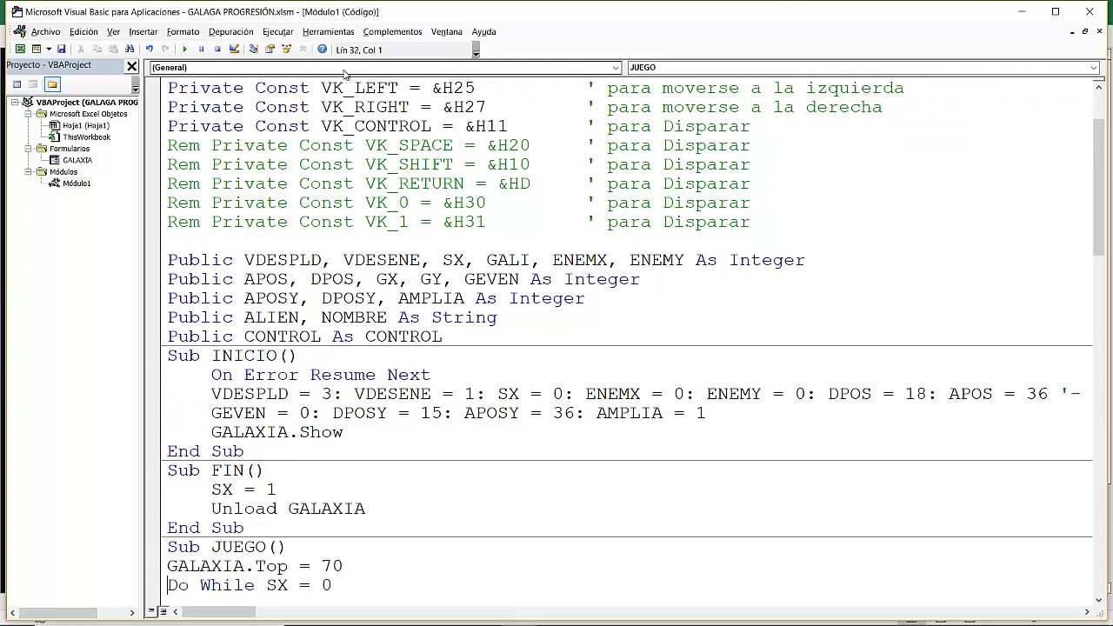
key(Down)
key(Down)
key(Down)
key(Down)
key(Down)
key(Down)
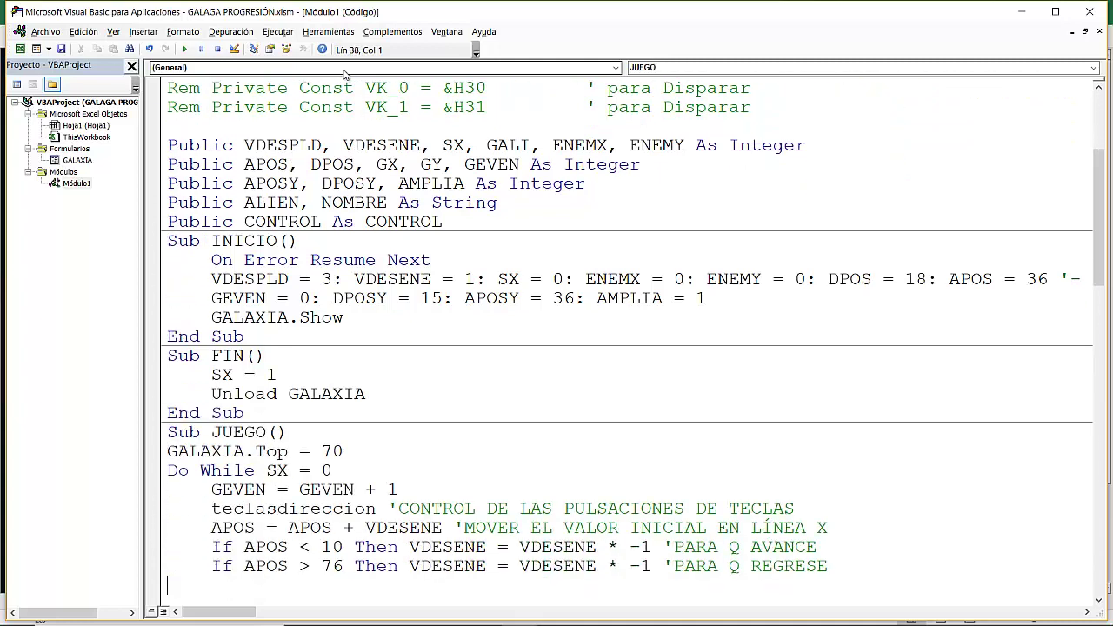
key(Down)
key(Down)
key(Down)
key(Down)
key(Down)
key(Down)
key(Down)
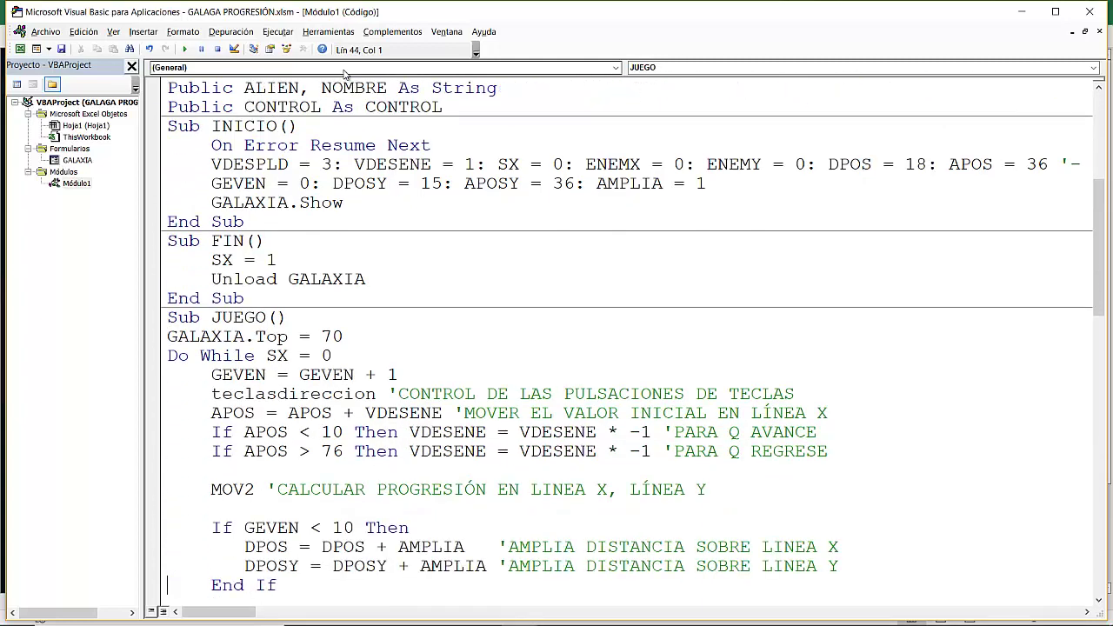
key(Down)
key(Down)
key(Down)
key(Down)
key(Down)
key(Down)
key(Down)
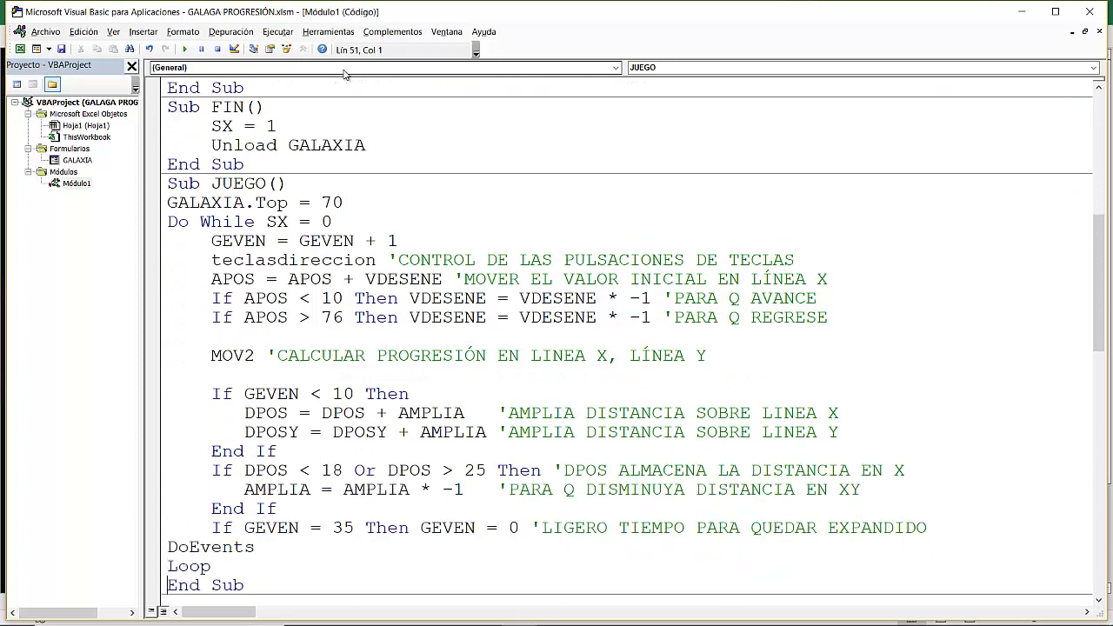
key(Down)
key(Down)
Step: Read through teclasdireccion, the FORMACION function and MOV2, then move back up
key(Down)
key(Down)
key(Down)
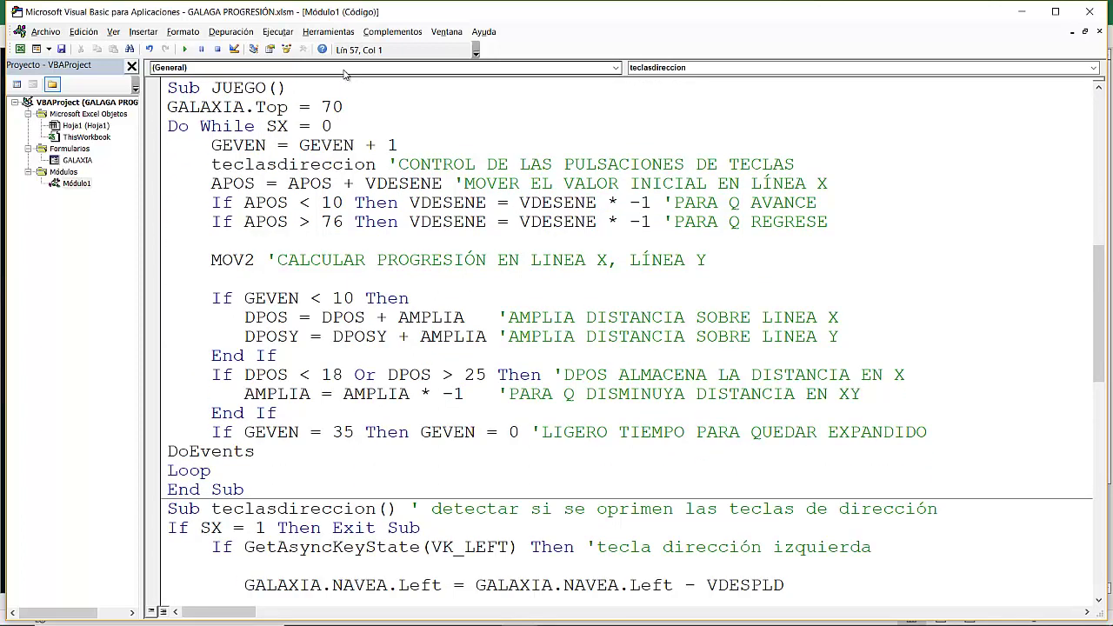
key(Down)
key(Down)
key(Down)
key(Down)
key(Down)
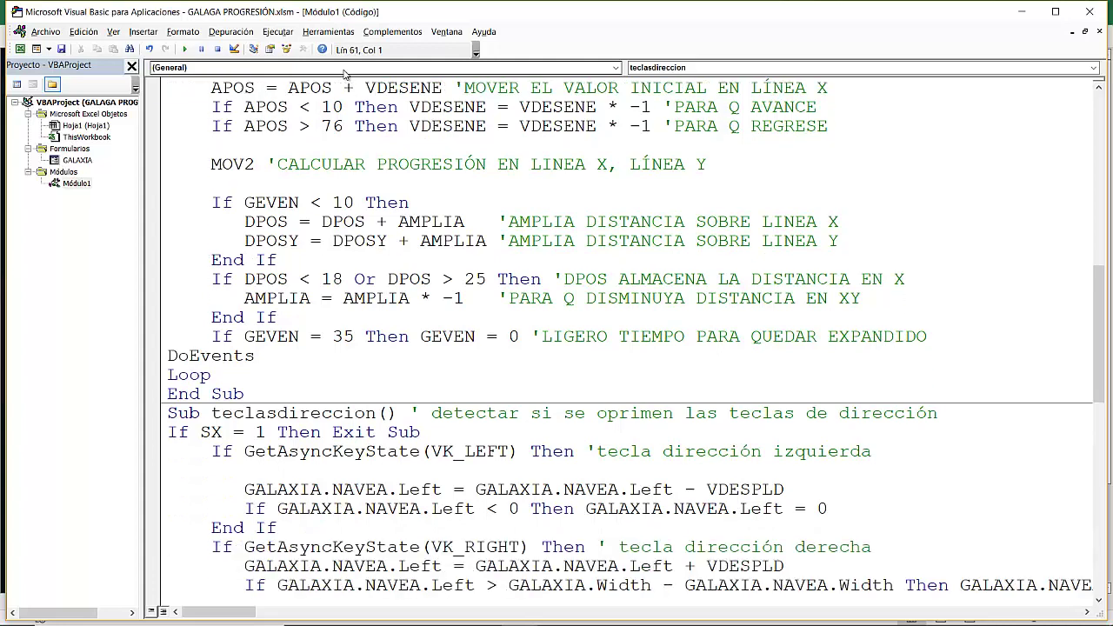
key(Down)
key(Down)
key(Down)
key(Down)
key(Down)
key(Down)
key(Down)
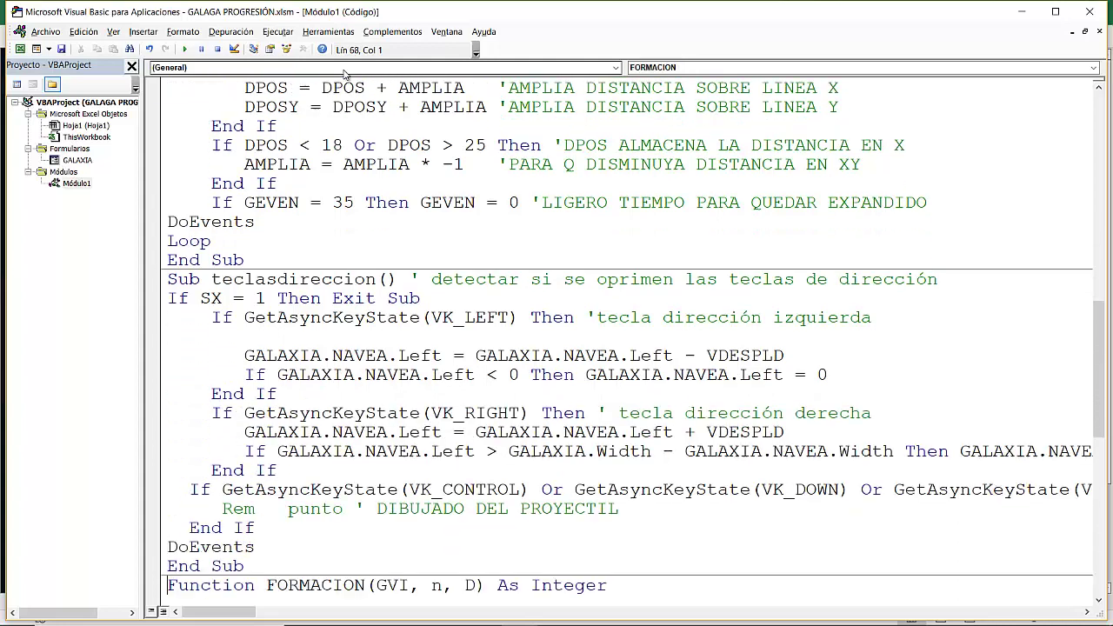
key(Down)
key(Down)
key(Down)
key(Down)
key(Down)
key(Down)
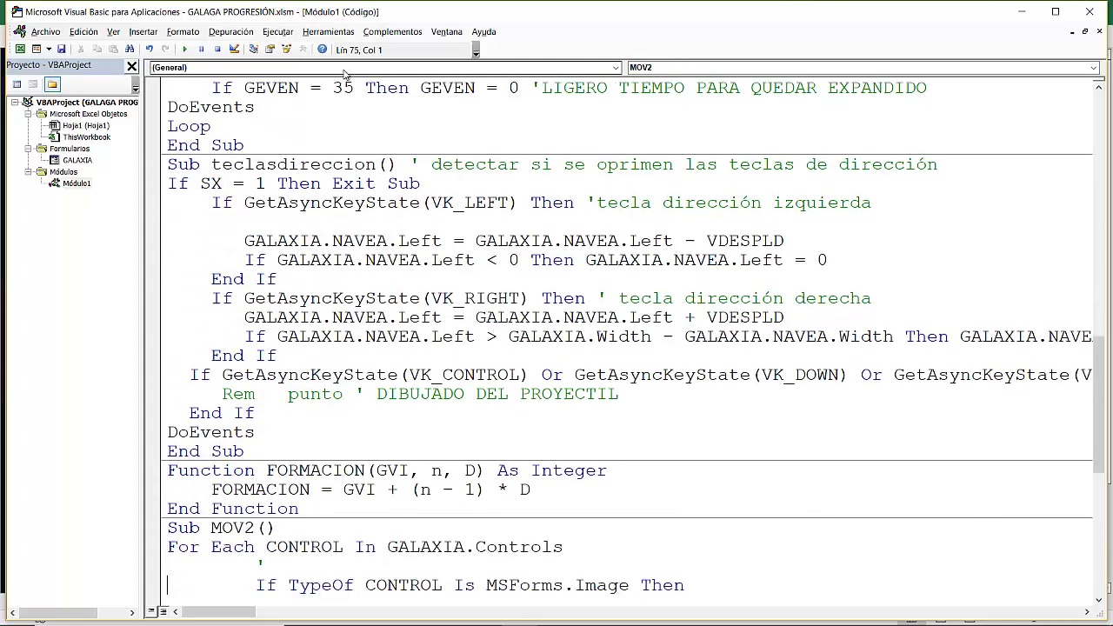
key(Down)
key(Down)
key(Down)
key(Down)
key(Down)
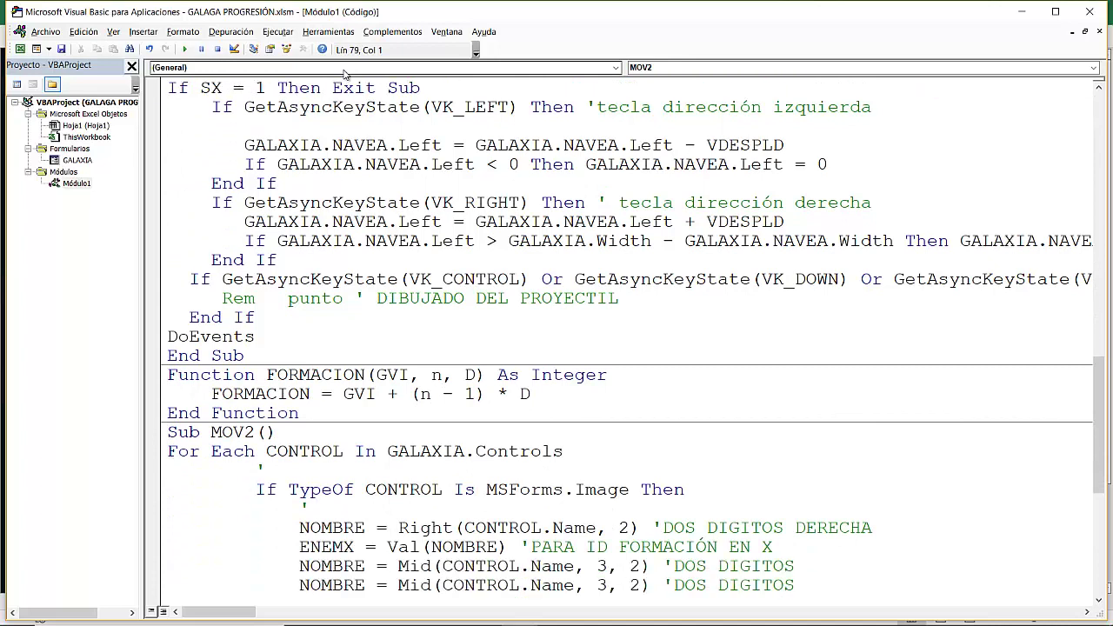
key(Down)
key(Down)
key(Down)
key(Down)
key(Down)
key(Down)
key(Down)
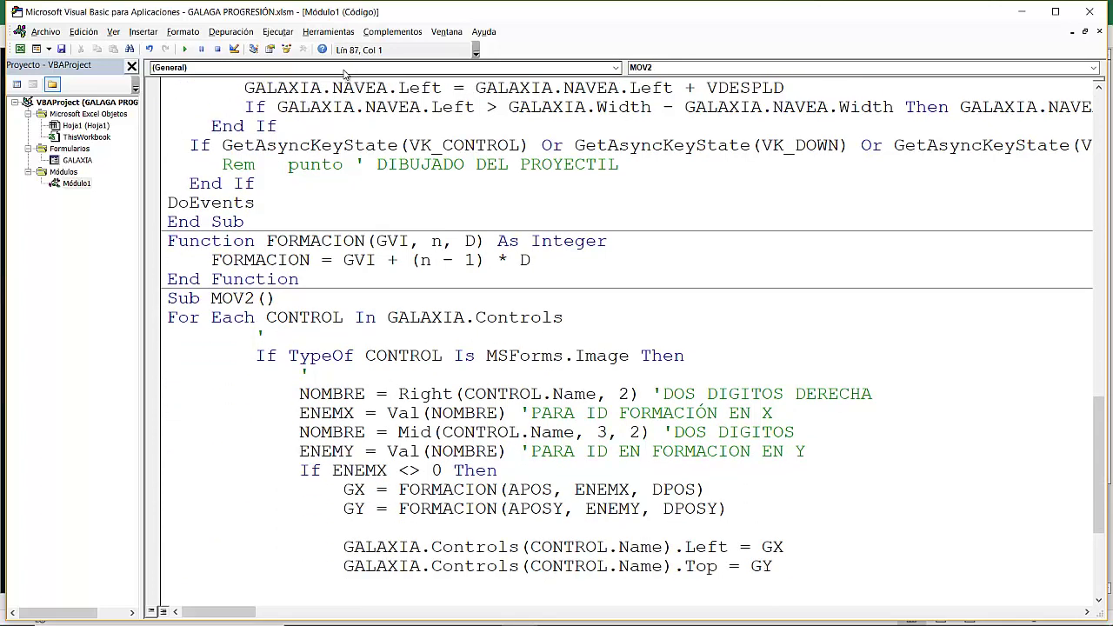
key(Down)
key(Down)
key(Down)
key(Down)
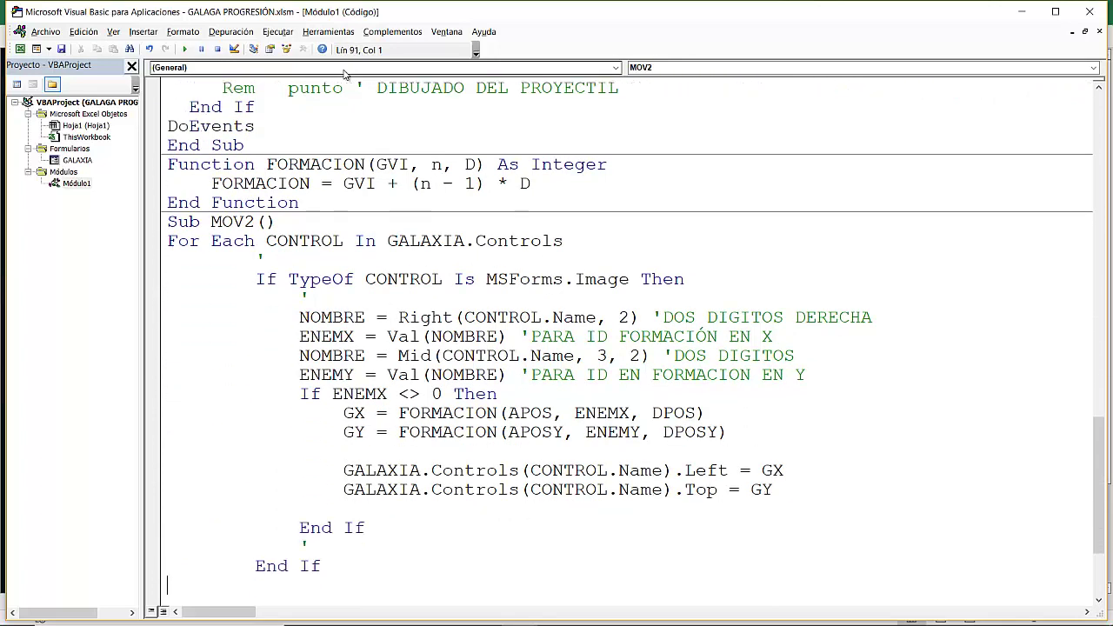
key(Down)
key(Down)
key(Down)
key(Down)
key(Down)
key(Down)
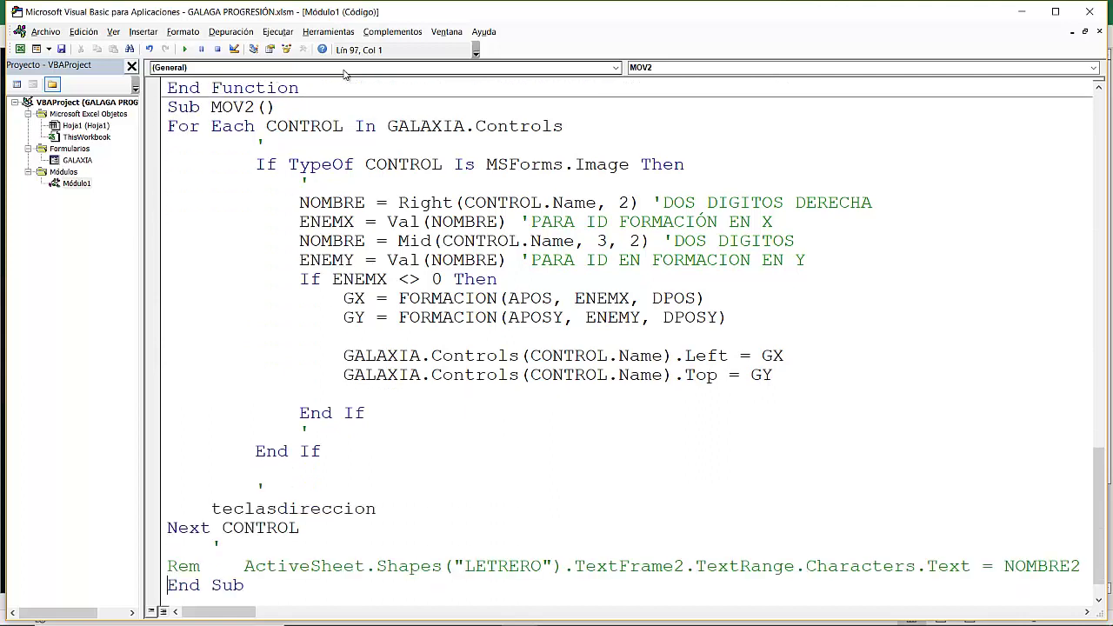
key(Down)
key(Down)
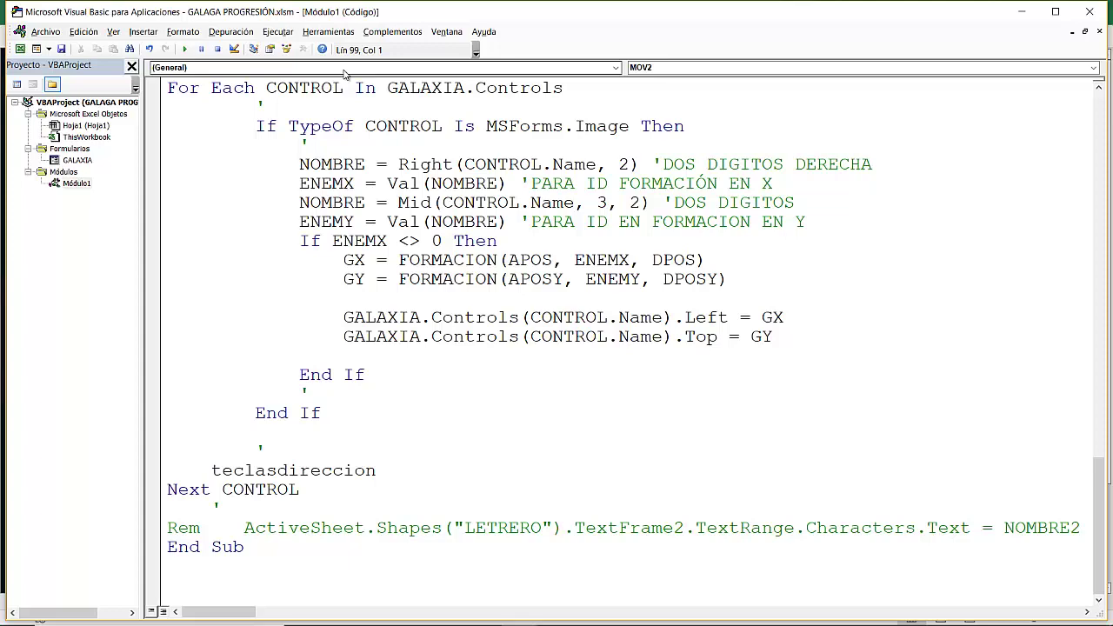
key(Up)
key(Up)
key(Up)
key(Up)
key(Up)
key(Up)
key(Up)
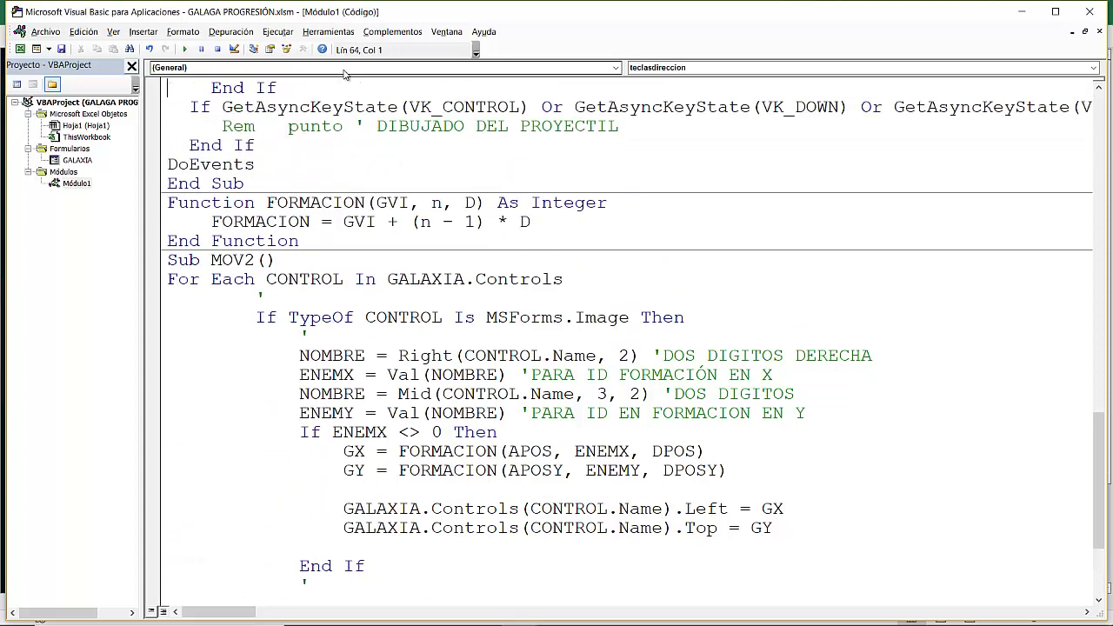
key(Up)
key(Up)
key(Up)
key(Up)
key(Up)
key(Up)
key(Up)
key(Up)
key(Up)
key(Up)
key(Up)
key(Up)
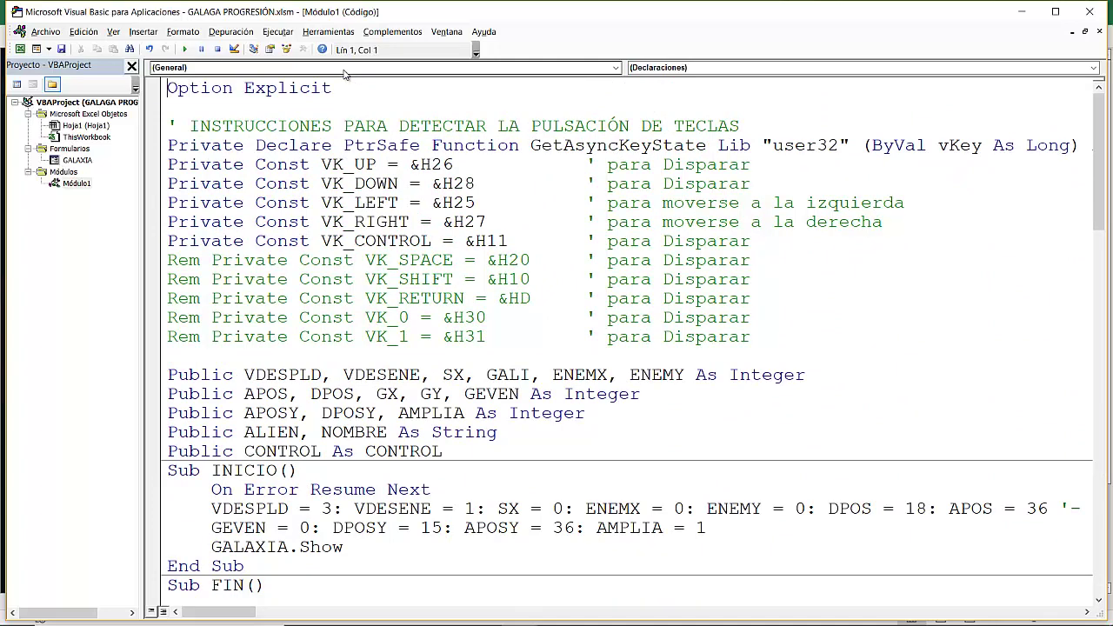
key(Down)
key(Down)
key(shift+Down)
key(shift+Down)
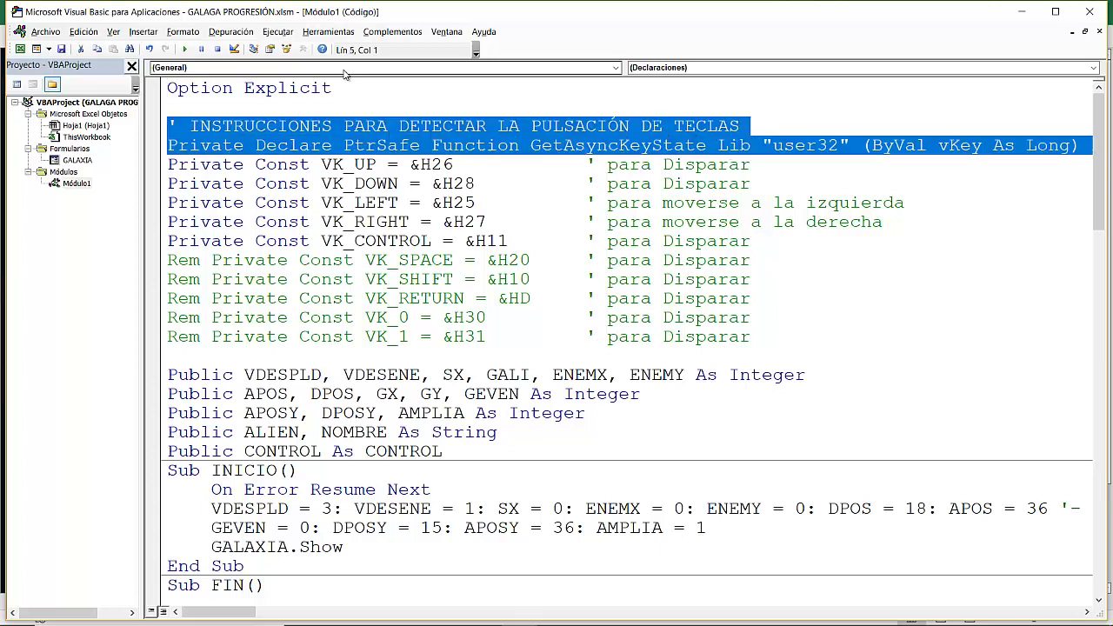
key(shift+Down)
key(shift+Down)
key(shift+Down)
key(shift+Down)
key(shift+Down)
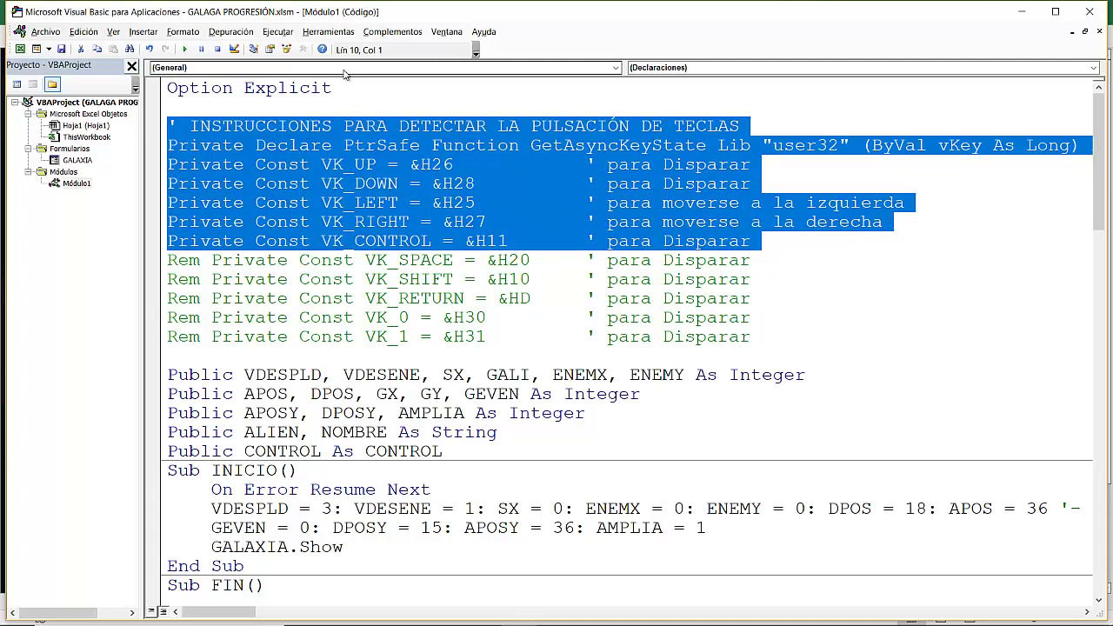
key(Down)
key(Down)
key(Down)
key(Down)
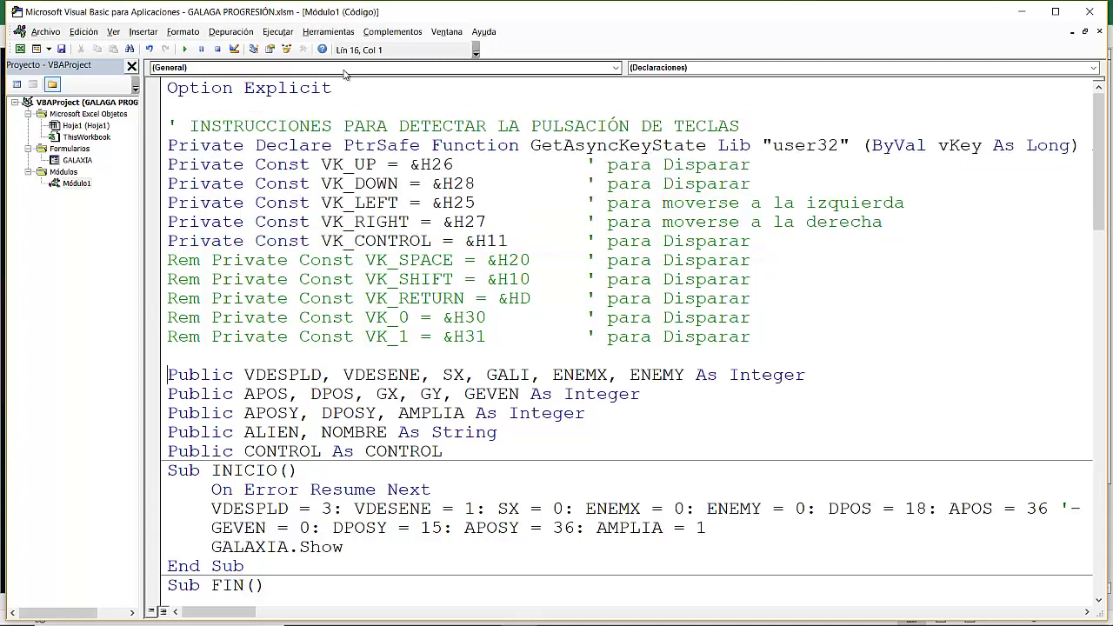
key(shift+Down)
key(shift+Down)
key(shift+Down)
key(shift+Down)
key(shift+Down)
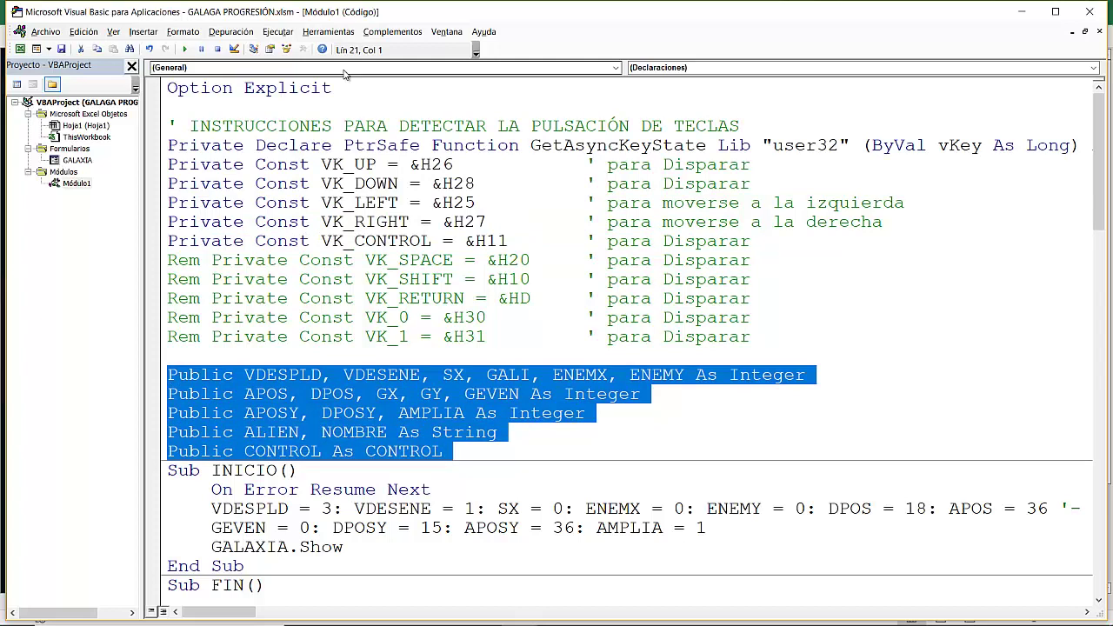
key(Right)
key(shift+Down)
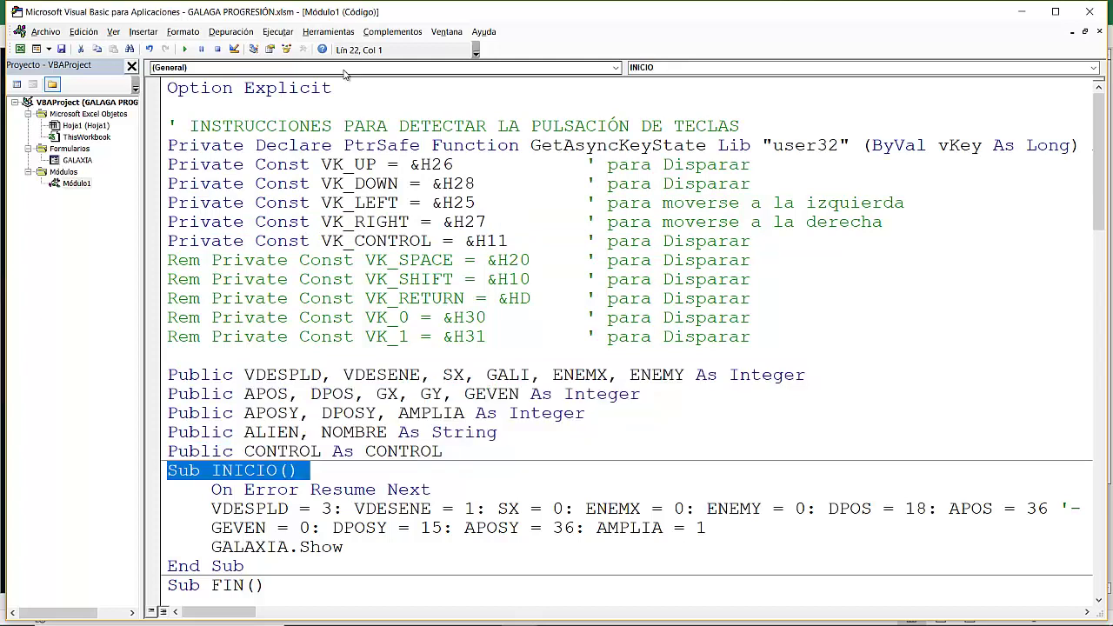
key(shift+Down)
key(shift+Down)
key(shift+Down)
key(shift+Down)
key(shift+Down)
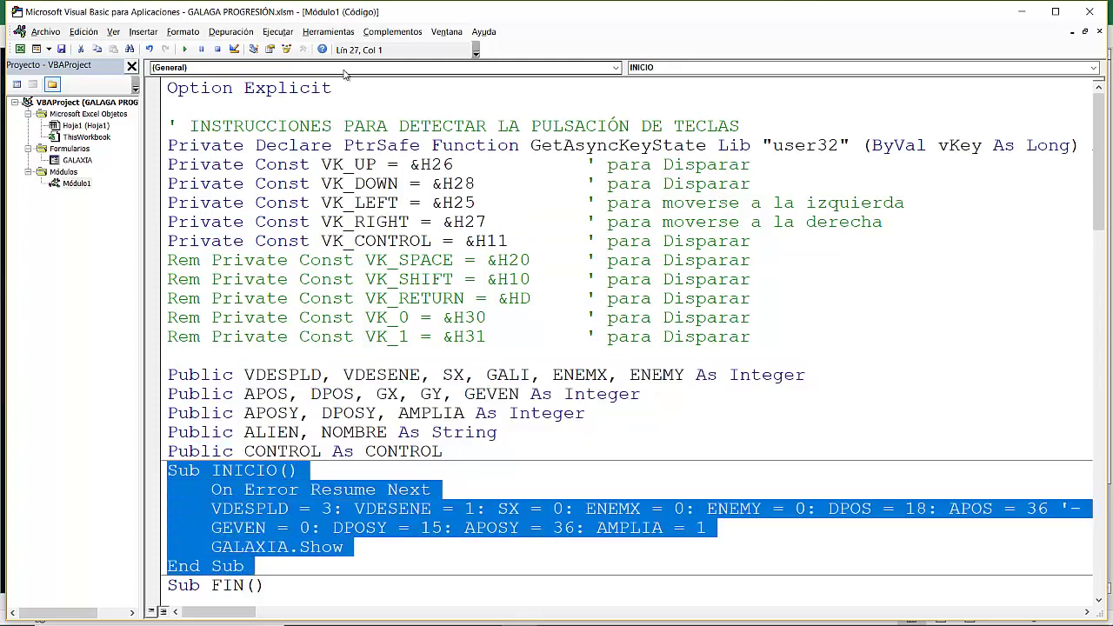
key(Up)
key(Up)
key(Up)
key(Up)
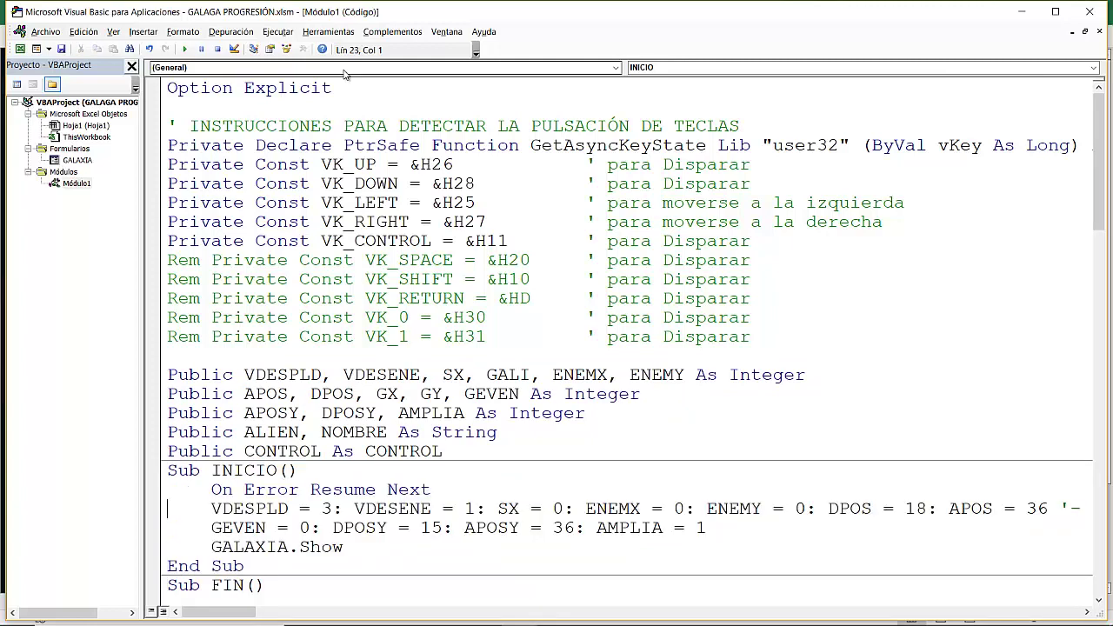
key(Up)
key(Down)
key(Down)
key(shift+Down)
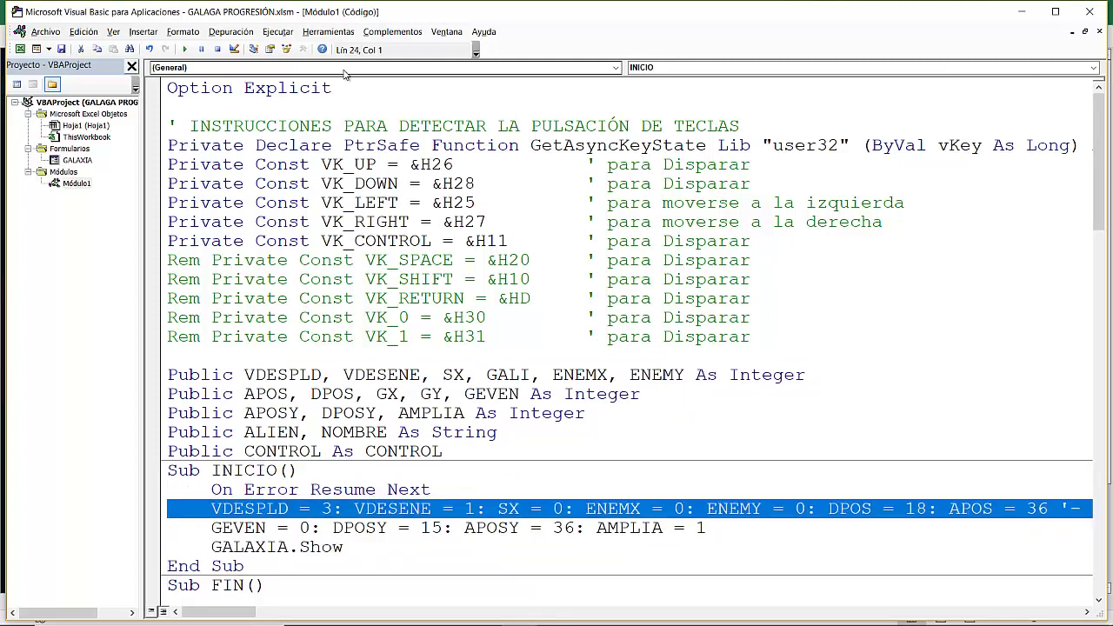
key(shift+Down)
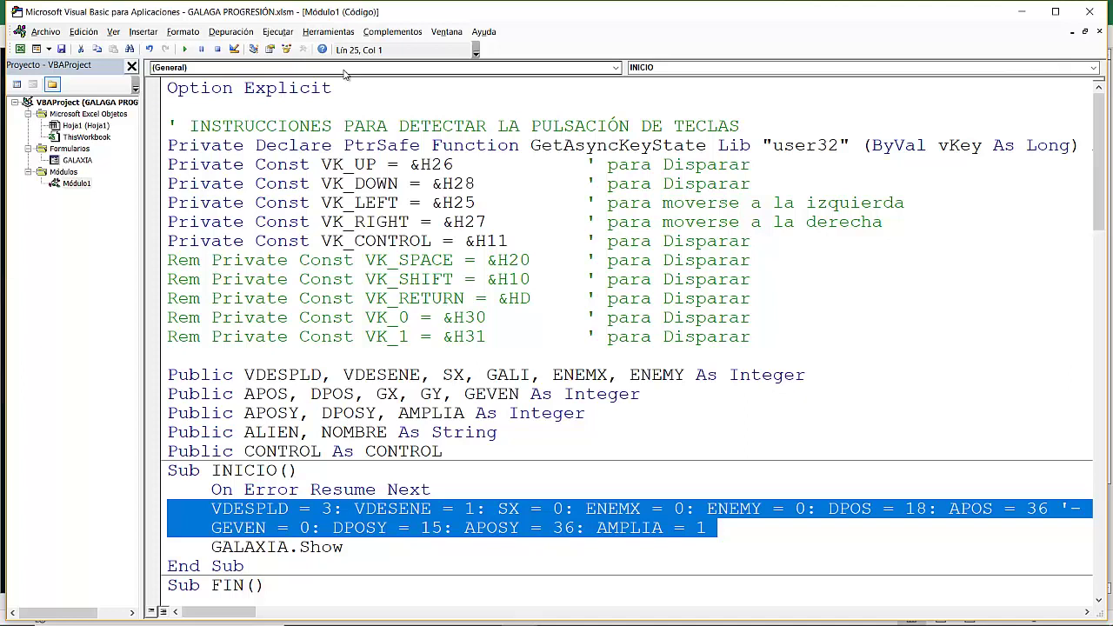
key(shift+Down)
key(Escape)
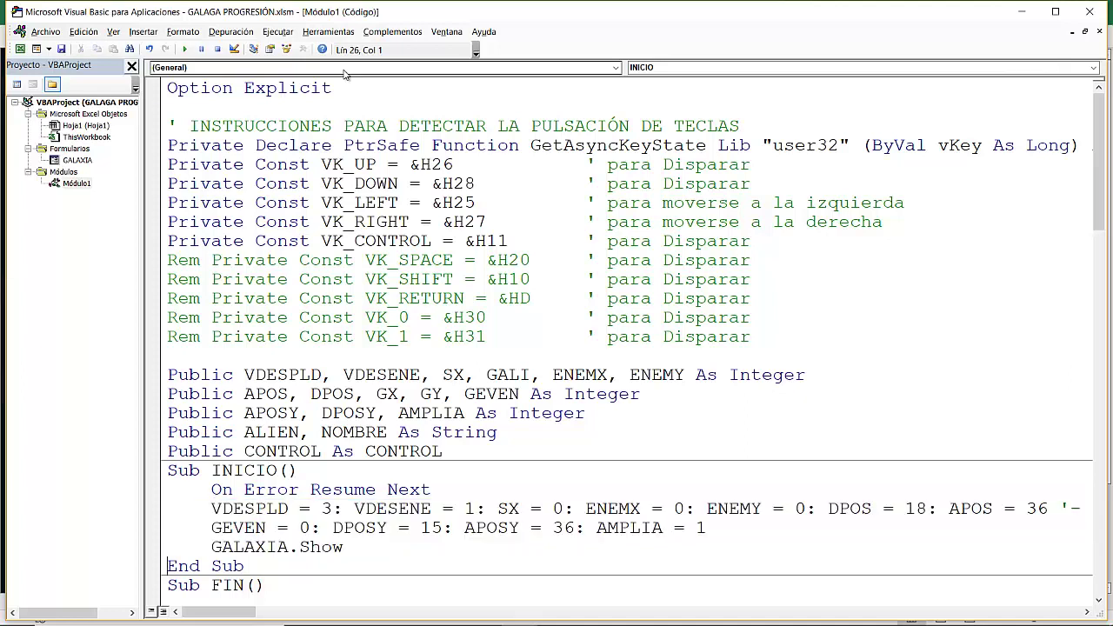
key(Up)
key(shift+Right)
key(shift+Right)
key(shift+Right)
key(shift+Right)
key(shift+Right)
key(shift+Right)
key(shift+Right)
key(shift+Right)
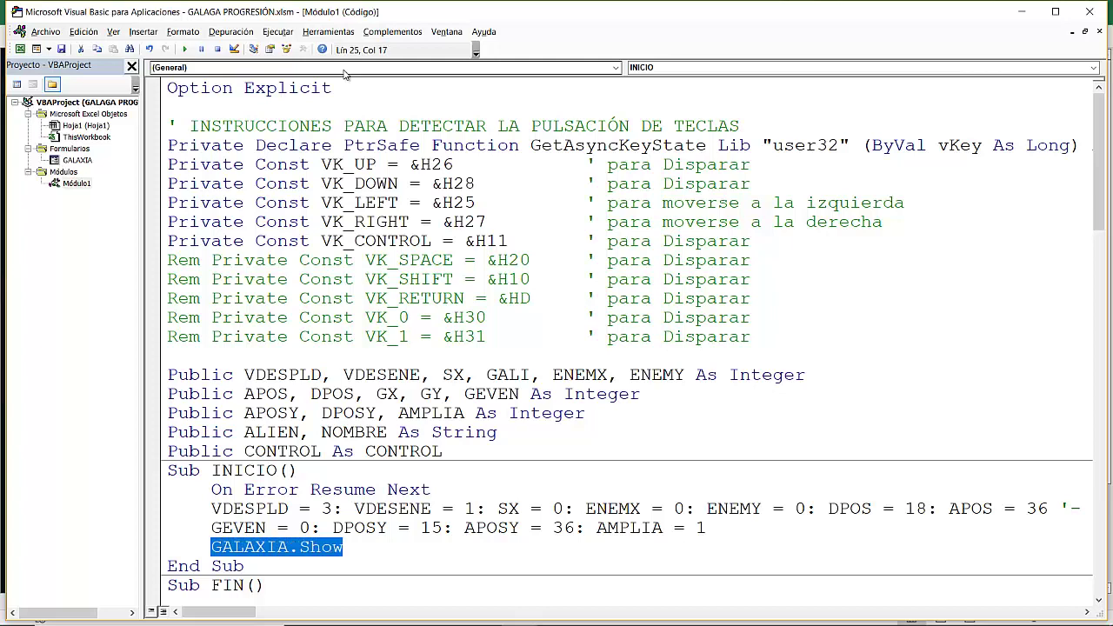
key(Down)
key(Down)
key(Down)
key(Down)
key(Down)
key(Down)
key(Down)
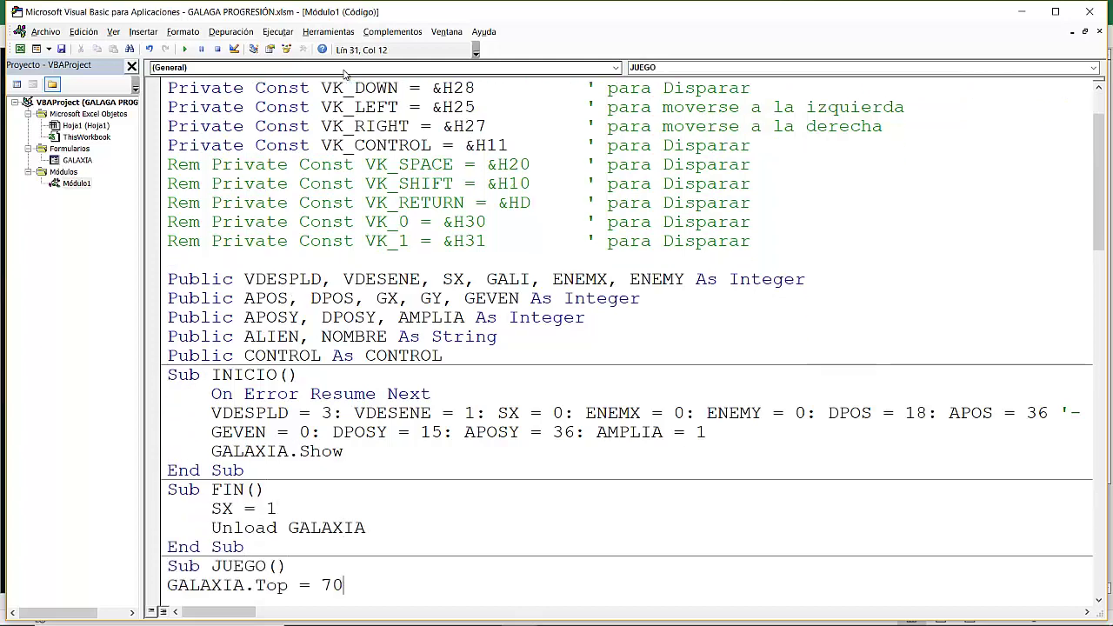
key(Down)
key(Down)
scroll(345, 74, down, 1)
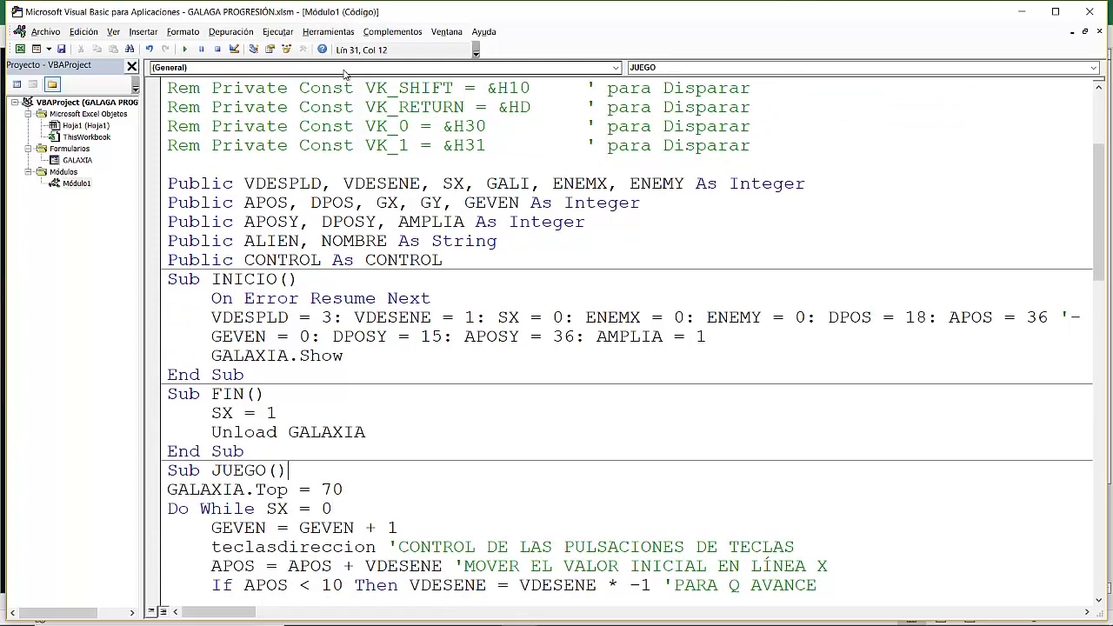
key(Up)
key(Up)
key(Up)
key(Left)
key(Left)
key(Left)
key(Left)
key(Left)
key(Right)
key(Down)
key(Left)
key(Left)
key(Left)
key(ctrl+Right)
key(Down)
key(Down)
key(Down)
key(Down)
key(Down)
key(Down)
key(Down)
key(Down)
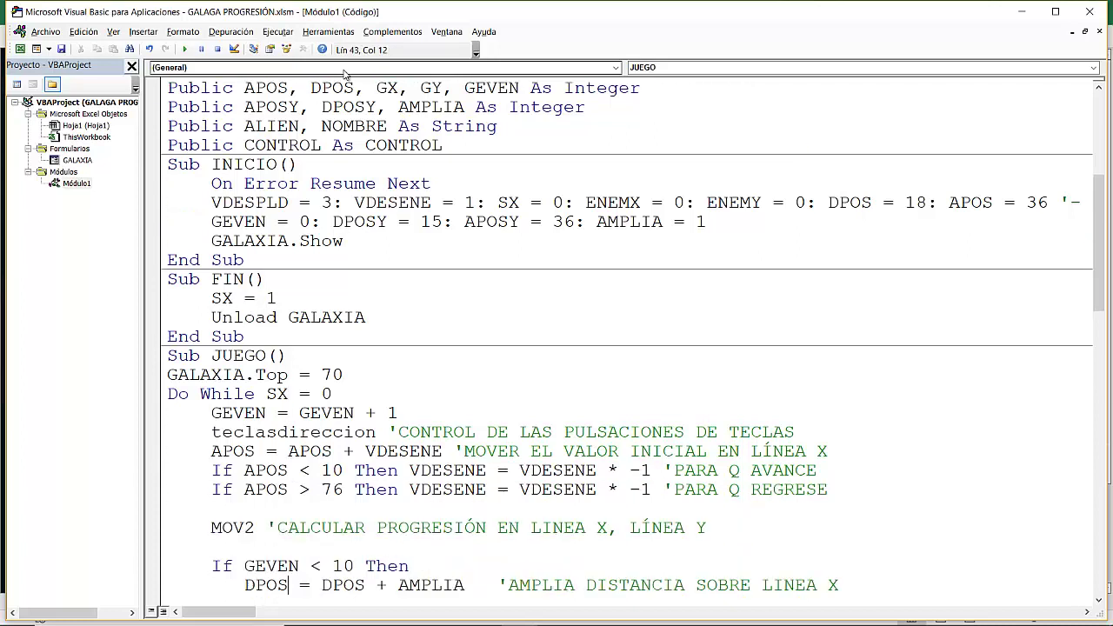
key(Down)
key(Down)
key(Down)
key(Down)
key(Up)
key(Up)
key(Up)
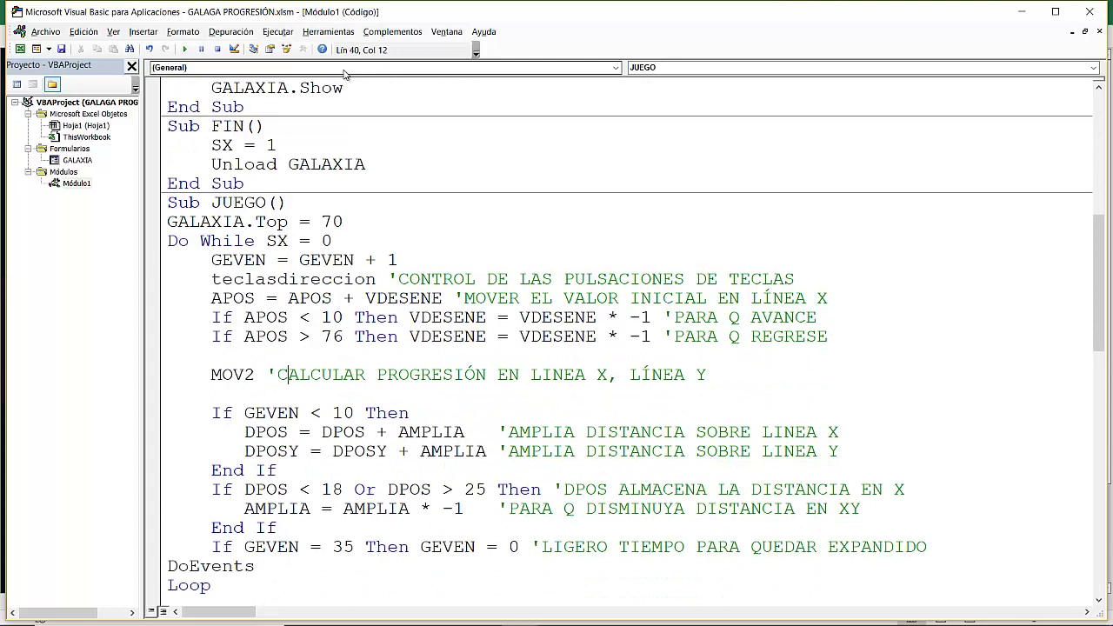
key(Up)
key(Up)
key(Up)
key(Up)
key(Up)
key(Up)
key(Down)
key(Left)
key(Left)
key(Left)
key(Left)
key(Left)
key(Left)
key(Right)
key(Right)
key(Right)
key(Right)
key(Left)
key(Left)
key(shift+Left)
key(shift+Left)
key(shift+Left)
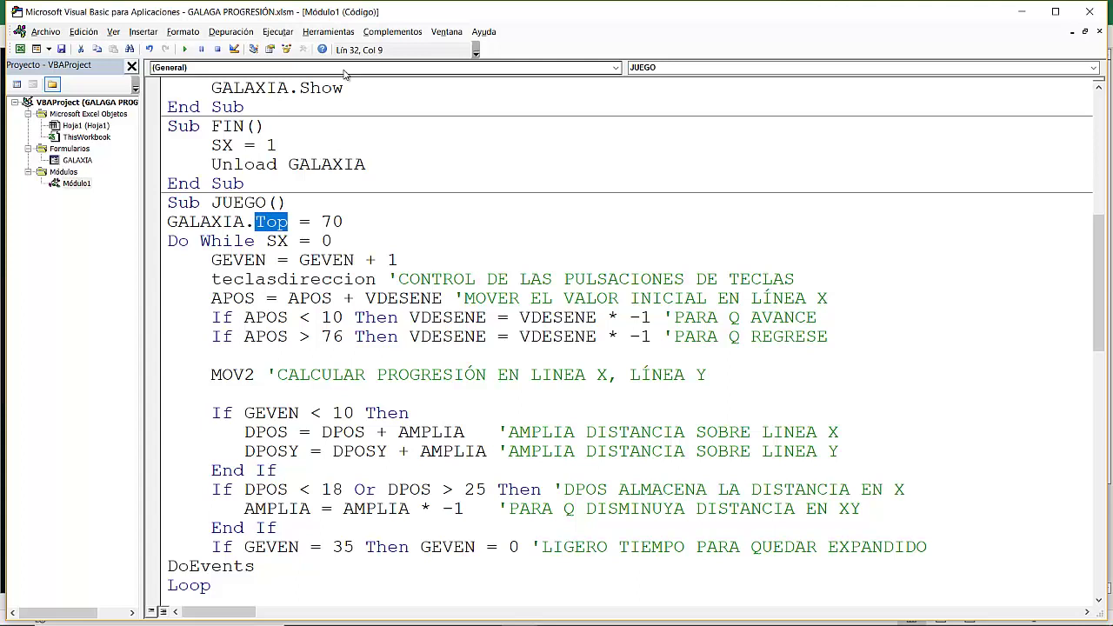
key(Down)
key(Home)
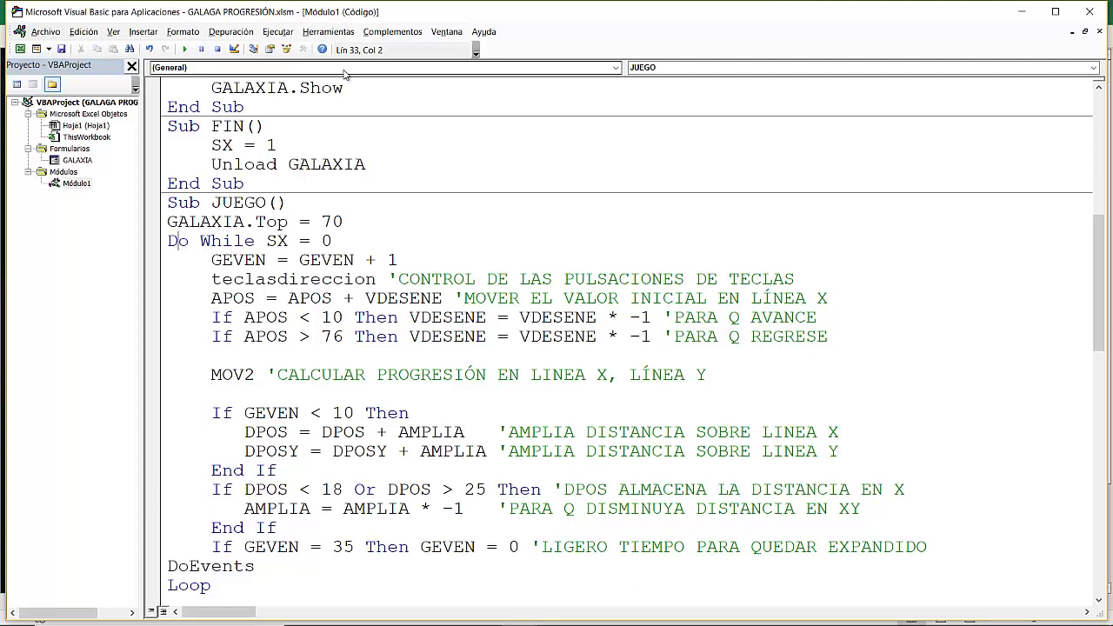
key(Down)
key(Down)
key(Down)
key(Down)
key(Up)
key(Up)
key(Up)
key(Up)
key(Up)
key(shift+Down)
key(shift+Down)
key(shift+Down)
key(shift+Down)
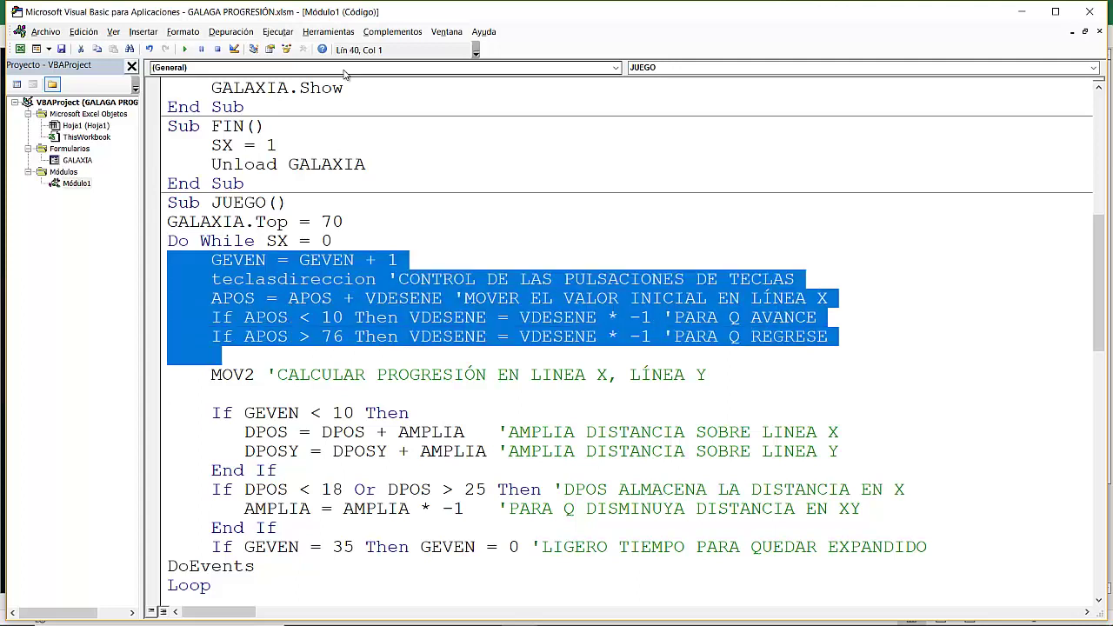
key(shift+Down)
key(shift+Down)
key(shift+Down)
key(shift+Down)
key(shift+Down)
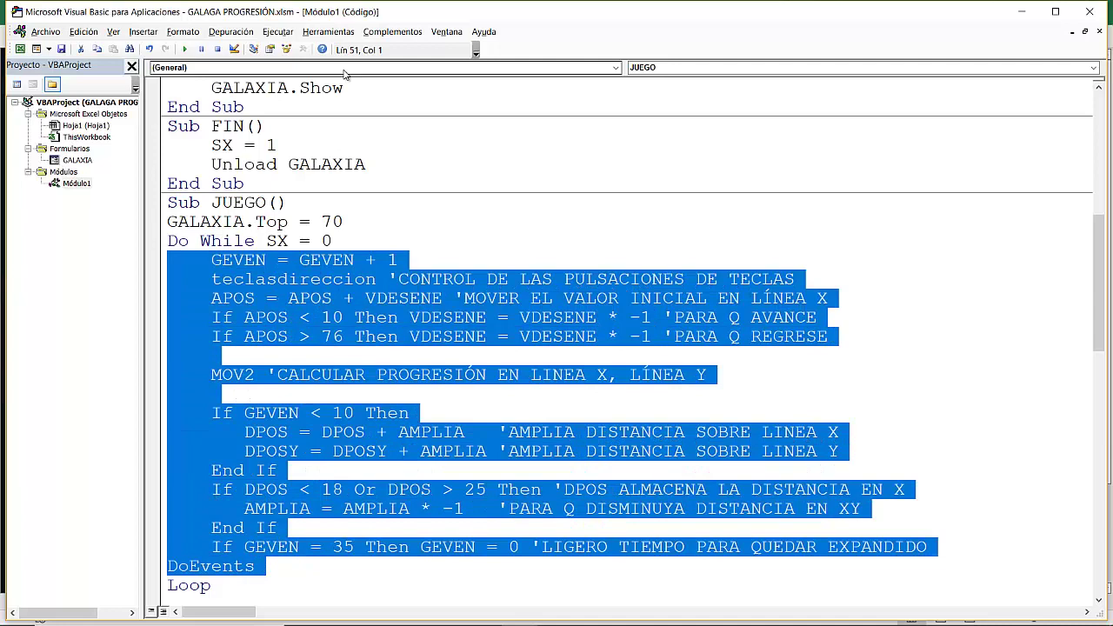
key(Up)
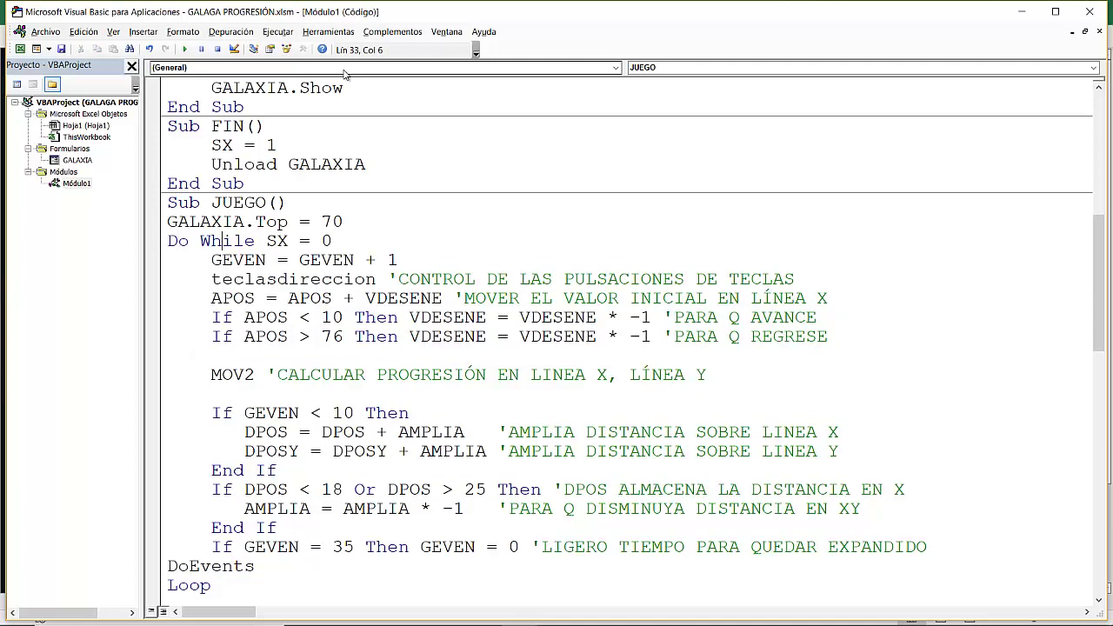
key(Right)
key(Right)
key(Right)
key(End)
key(Up)
key(Up)
key(Up)
key(Down)
key(Down)
key(Down)
key(Down)
key(Down)
key(Down)
key(Down)
key(Down)
key(Down)
key(Down)
key(Down)
key(Down)
key(Down)
key(Up)
key(Right)
key(Right)
key(Right)
key(Left)
key(Left)
key(Left)
key(shift+Right)
key(shift+Right)
key(shift+Right)
key(shift+Right)
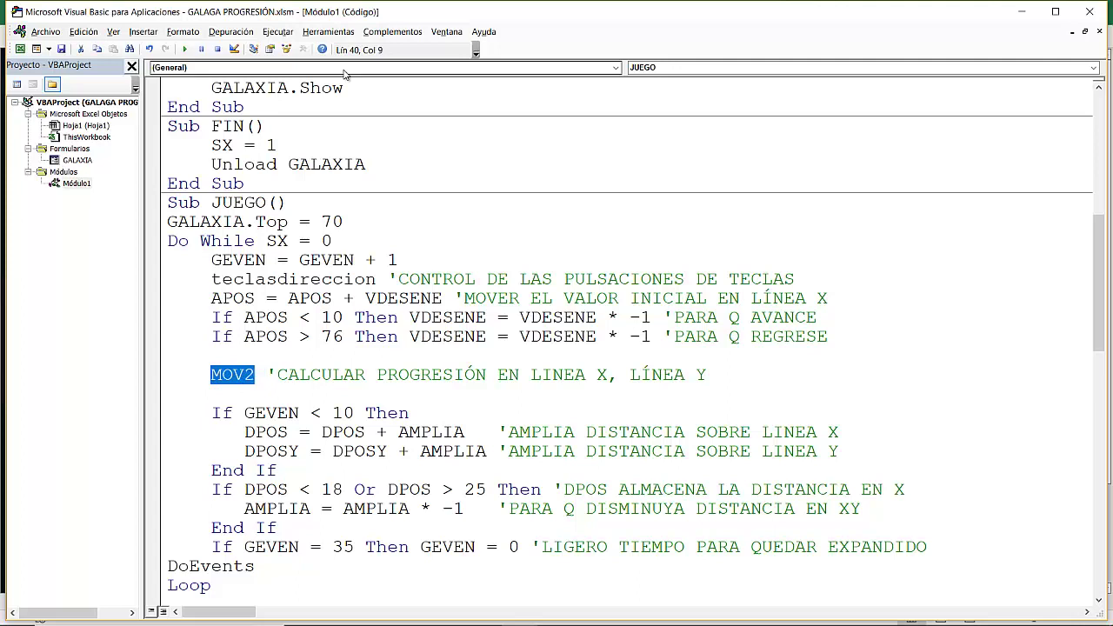
key(Down)
key(Down)
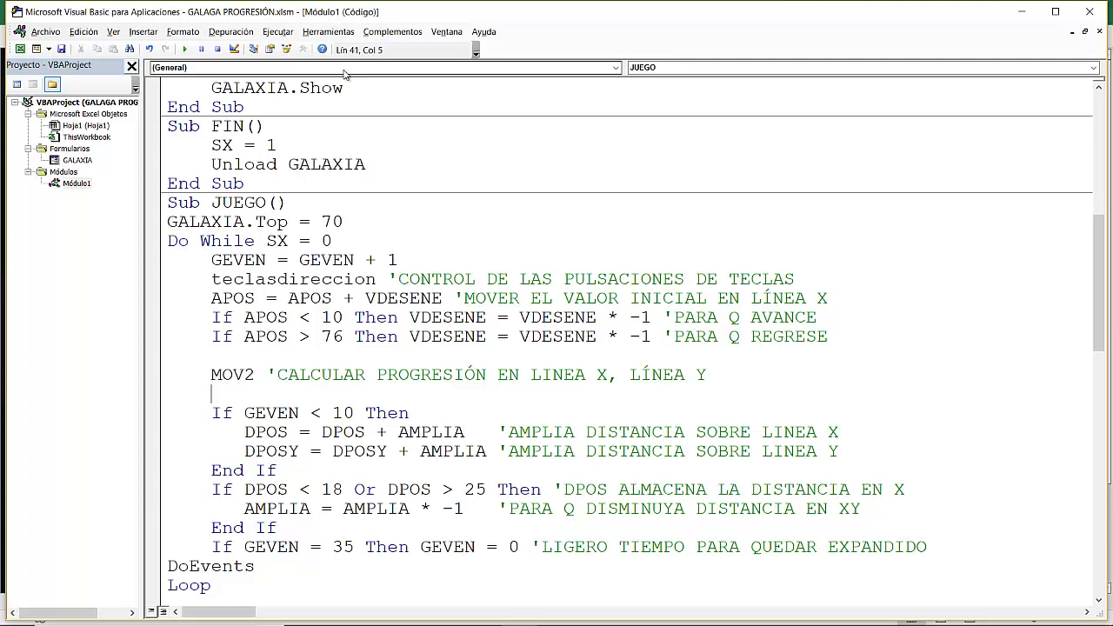
key(Right)
key(Down)
key(Down)
key(Down)
key(Down)
key(Down)
key(Down)
key(Down)
key(Down)
key(Down)
key(Down)
key(Down)
key(Down)
key(Down)
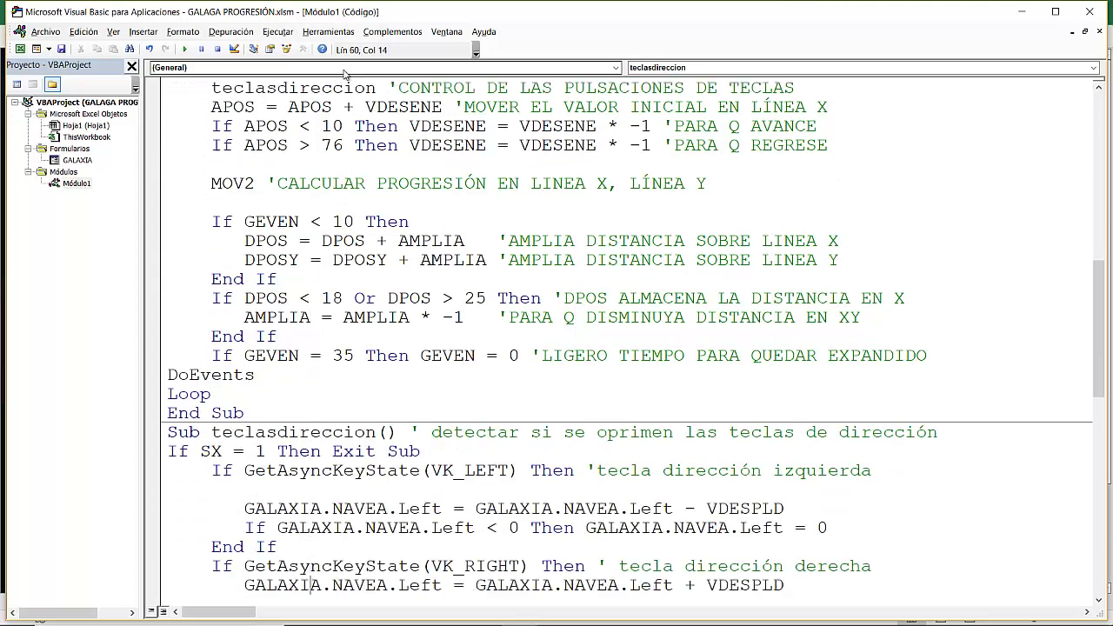
key(Down)
key(Down)
key(Down)
key(Down)
key(Down)
key(Down)
key(Down)
key(Down)
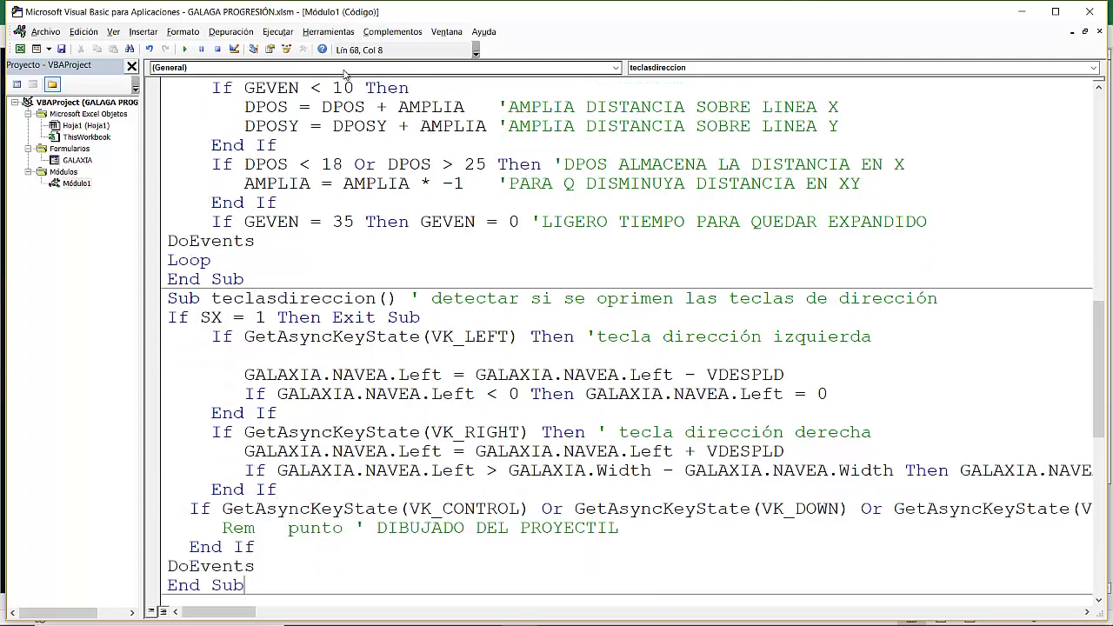
key(Down)
key(Down)
key(Down)
key(Down)
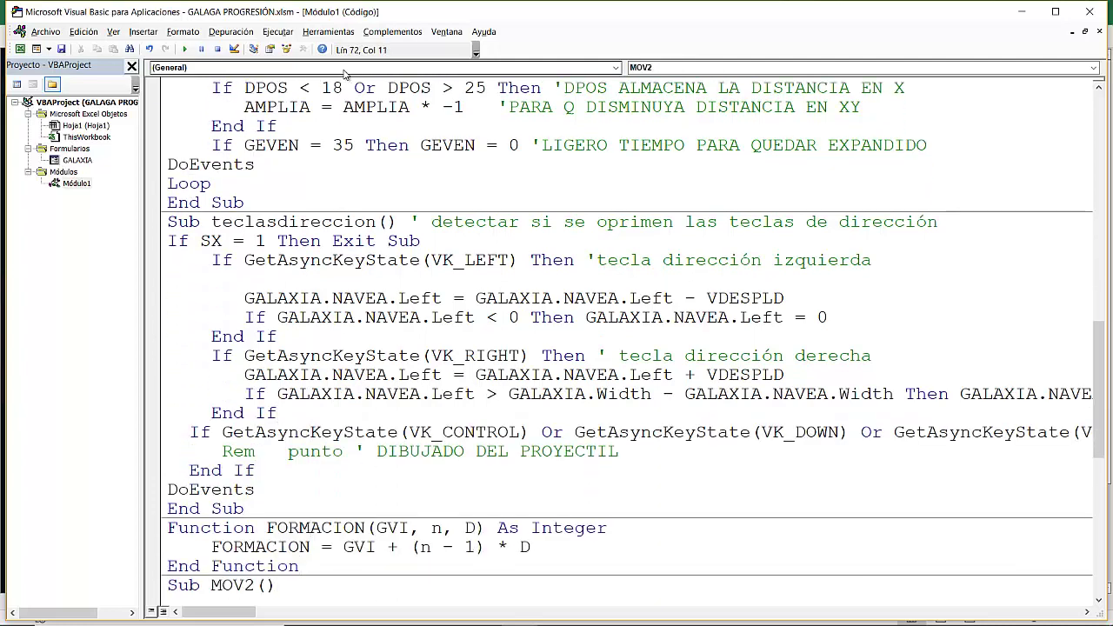
key(Up)
key(Up)
key(Up)
key(Up)
key(Up)
key(Up)
key(Up)
key(Up)
key(Up)
key(Up)
key(Up)
key(Left)
key(Left)
key(Left)
key(Left)
key(Left)
key(Right)
key(Right)
key(Right)
key(Right)
key(Right)
key(Right)
key(Down)
key(Right)
key(Right)
key(Right)
key(Down)
key(Down)
key(Down)
key(Down)
key(Down)
key(Down)
key(Down)
key(Down)
key(Down)
key(Down)
key(Down)
key(Down)
key(Down)
key(Down)
key(Down)
key(Down)
key(Down)
key(Down)
key(Down)
key(Down)
key(Down)
key(Down)
key(Down)
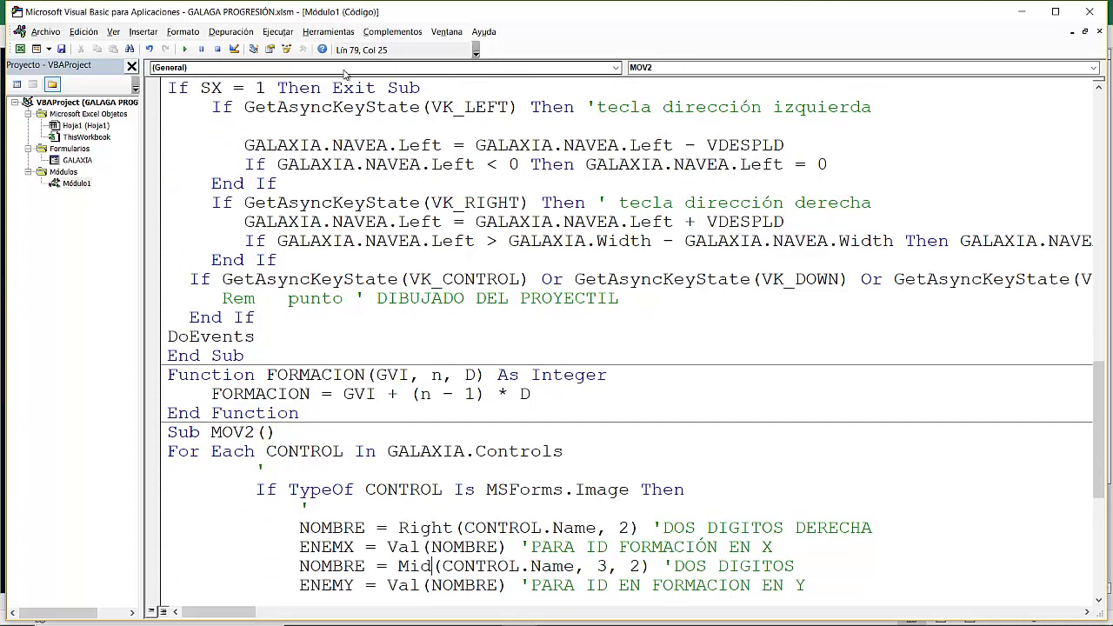
key(Up)
key(Up)
key(Up)
key(Up)
key(Up)
key(Up)
key(Up)
key(Up)
key(Left)
key(Left)
key(Left)
key(Left)
key(Left)
key(Left)
key(Left)
key(Left)
key(Right)
key(Right)
key(Right)
key(Right)
key(Right)
key(Right)
key(Right)
key(Right)
key(shift+Right)
key(shift+Right)
key(shift+Right)
key(shift+Right)
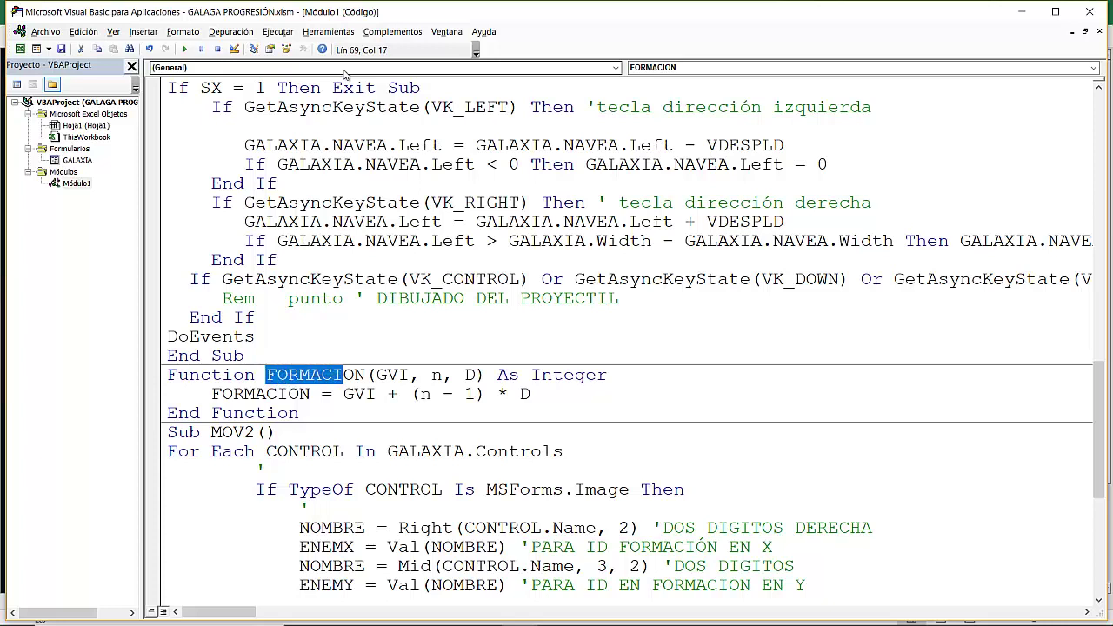
key(shift+Right)
key(shift+Right)
key(Right)
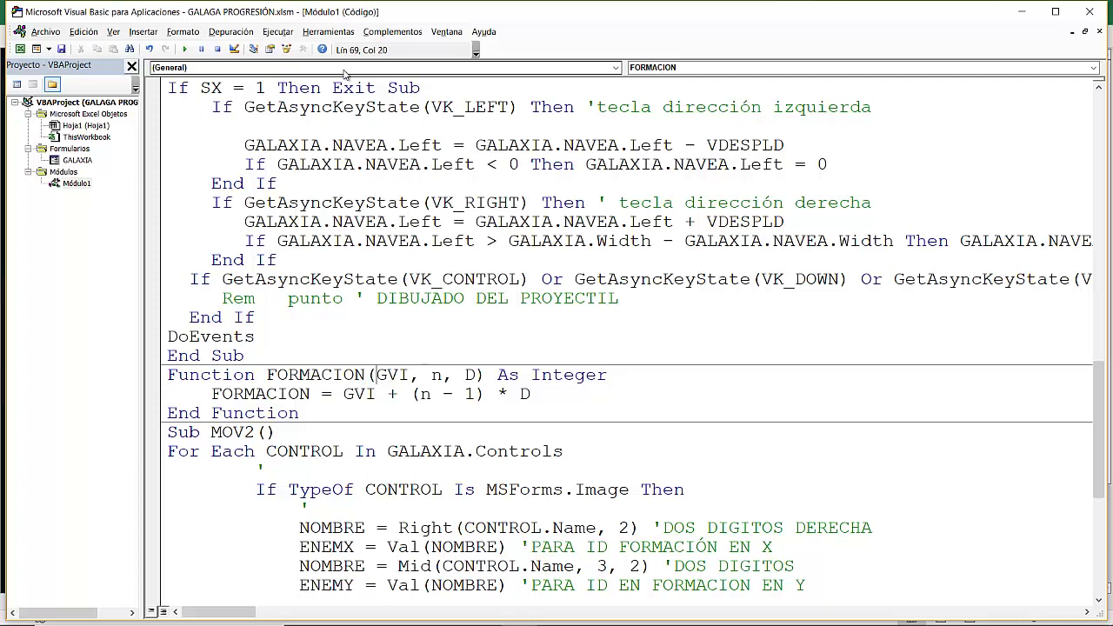
key(Right)
key(Right)
key(Right)
key(Right)
key(Right)
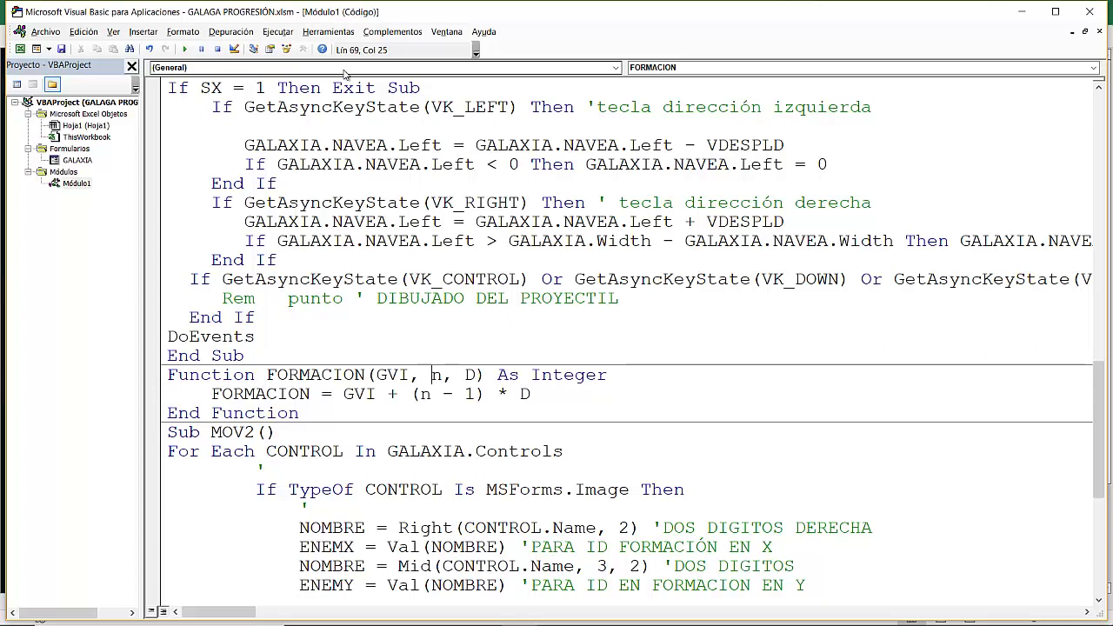
key(Left)
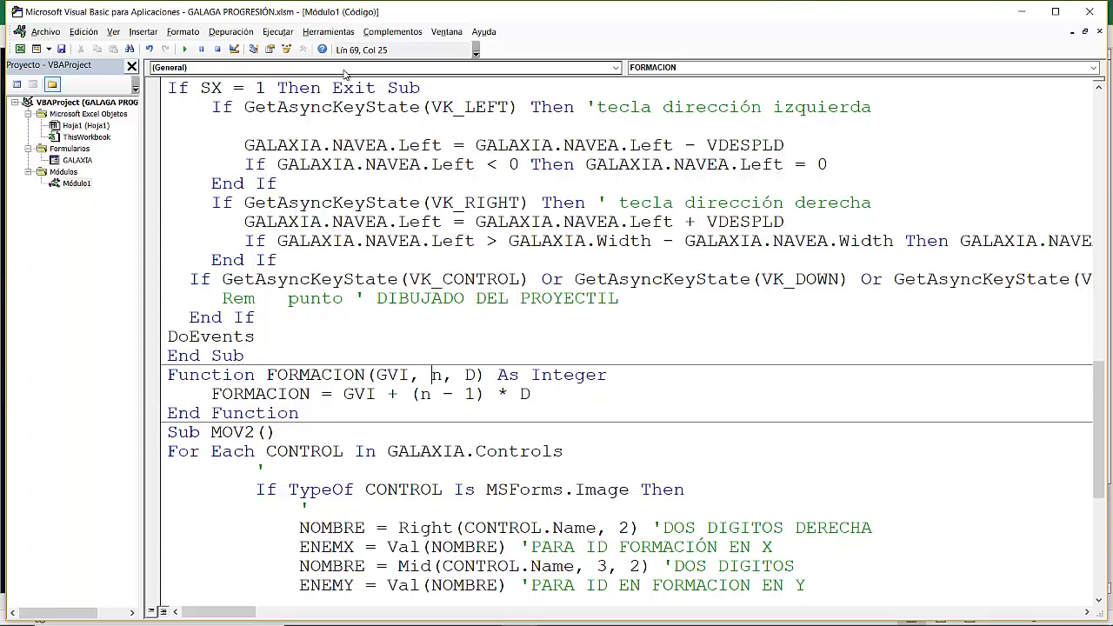
key(Right)
key(Right)
key(Down)
key(Left)
key(Left)
key(Left)
key(Left)
key(Left)
key(Left)
key(Left)
key(Right)
key(Right)
key(Right)
key(Right)
key(Right)
key(Right)
key(Right)
key(Right)
key(Right)
key(Right)
key(Right)
key(Right)
key(Right)
key(Right)
key(Right)
key(Right)
key(Right)
key(Right)
key(Right)
key(Left)
key(Left)
key(Left)
key(Left)
key(Left)
key(Left)
key(Left)
key(Left)
key(Left)
key(shift+Left)
key(shift+Left)
key(shift+Left)
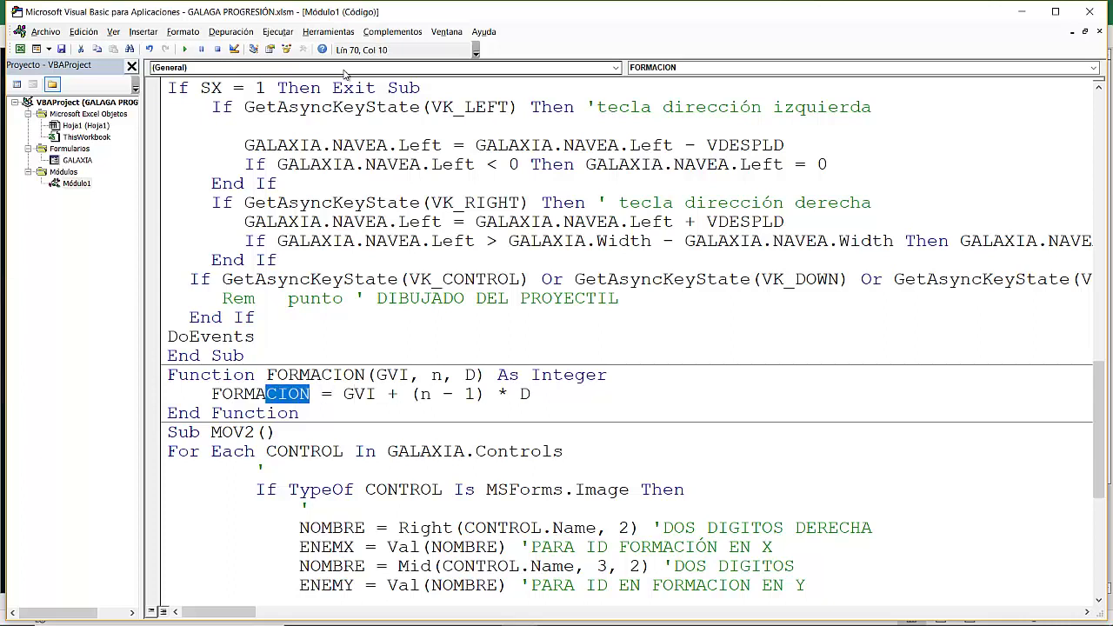
key(shift+Left)
key(shift+Left)
key(shift+Left)
key(shift+Left)
key(shift+Left)
key(Down)
key(Down)
key(Down)
key(Down)
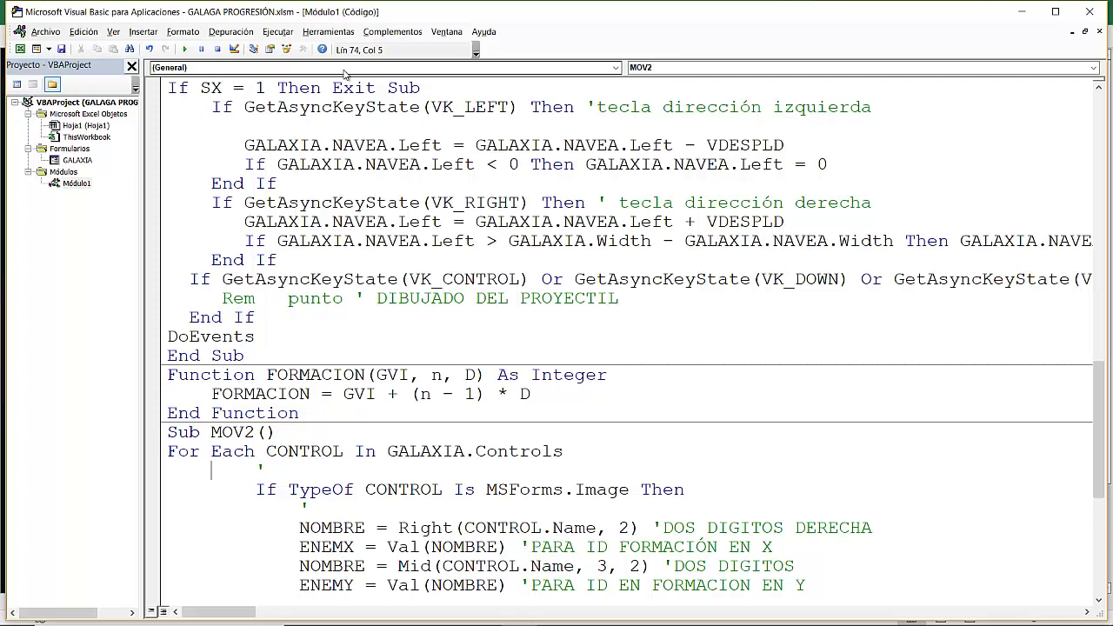
key(Down)
key(Down)
key(Down)
key(Down)
key(Down)
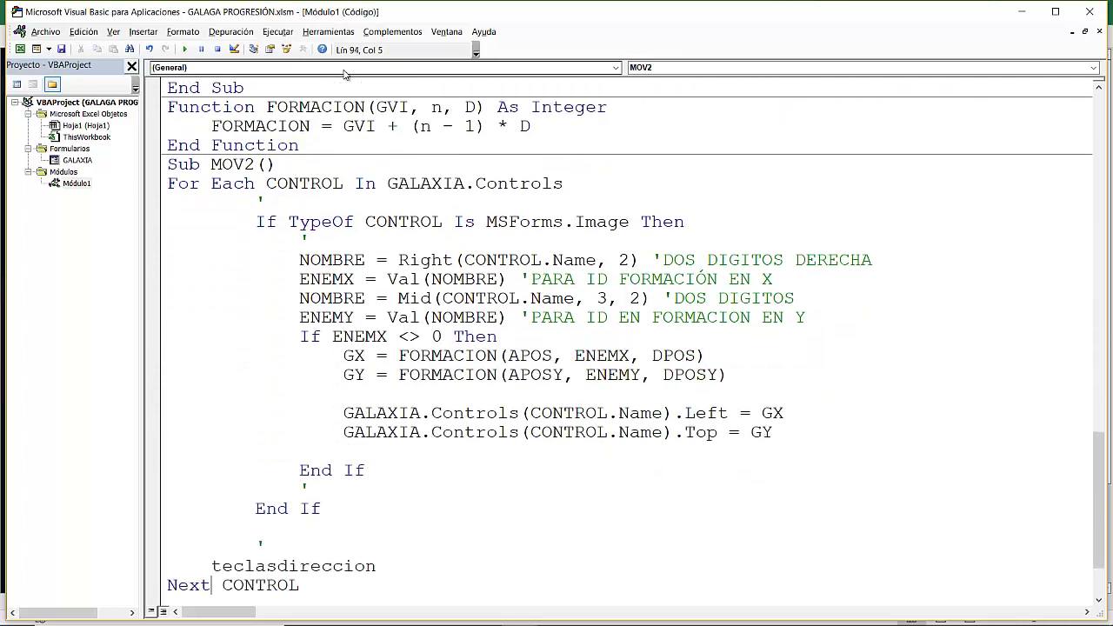
key(Up)
key(Up)
key(Up)
key(Up)
key(Up)
key(Up)
key(Up)
key(Up)
key(Up)
key(Up)
key(Up)
key(Up)
key(Up)
key(Up)
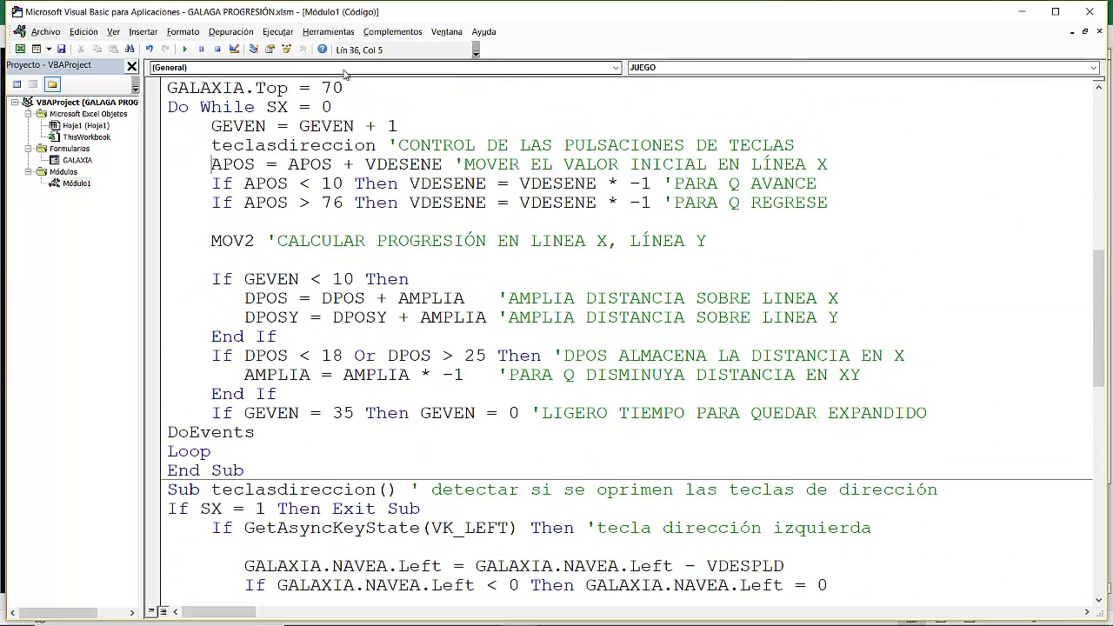
key(Down)
key(Down)
key(Down)
key(Down)
key(Down)
key(Up)
key(Up)
key(Up)
key(Down)
key(Down)
key(Down)
key(Down)
key(Down)
key(Down)
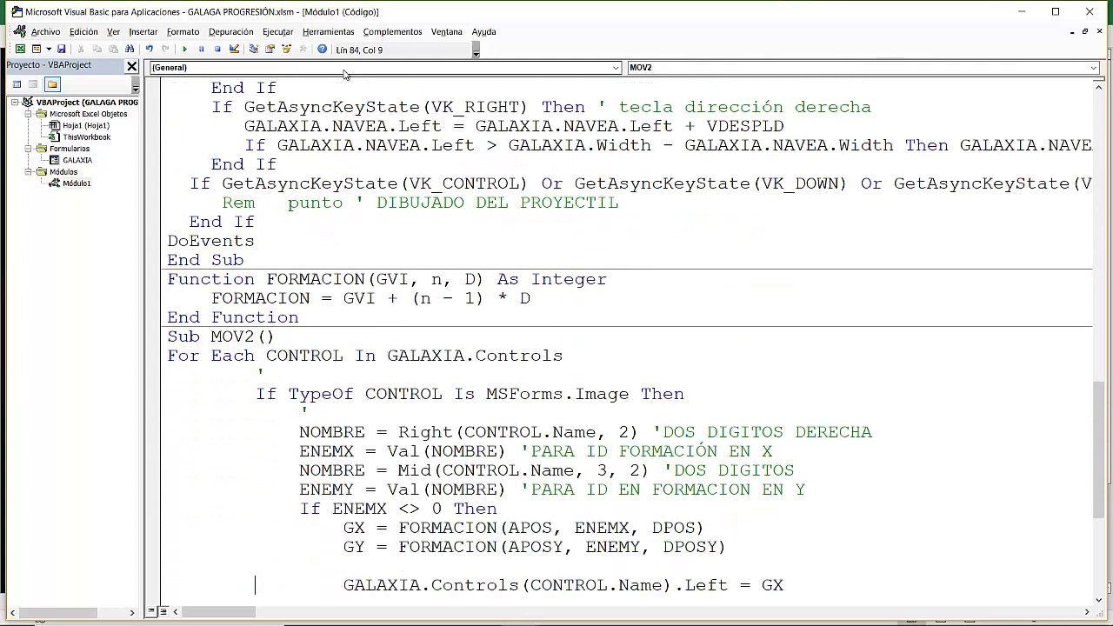
key(Down)
key(Down)
key(Down)
key(Up)
key(Up)
key(Up)
key(Up)
key(Up)
key(Up)
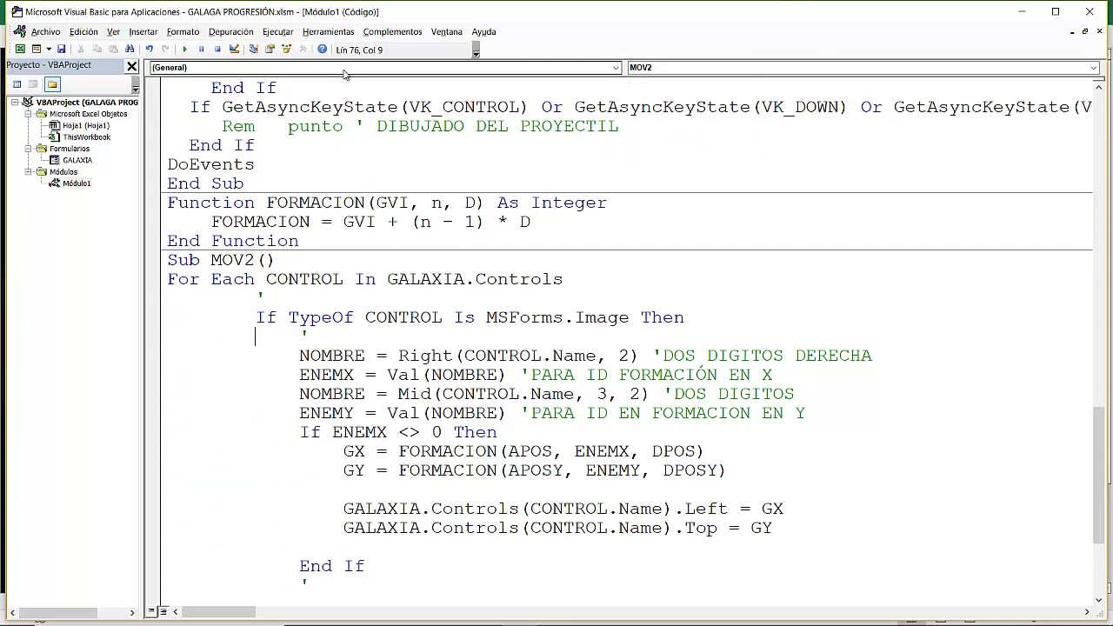
key(Up)
key(Up)
key(Up)
key(Right)
key(Right)
key(Right)
key(Right)
key(Right)
key(Right)
key(shift+Left)
key(shift+Left)
key(shift+Left)
key(shift+Left)
key(shift+Left)
key(shift+Left)
key(shift+Left)
key(Down)
key(Down)
key(Down)
key(End)
key(Down)
key(Right)
key(Right)
key(Right)
key(Down)
key(Down)
key(Down)
key(Down)
key(Down)
key(Down)
key(Down)
key(Down)
key(Down)
key(Down)
key(Down)
key(Down)
key(Down)
key(Down)
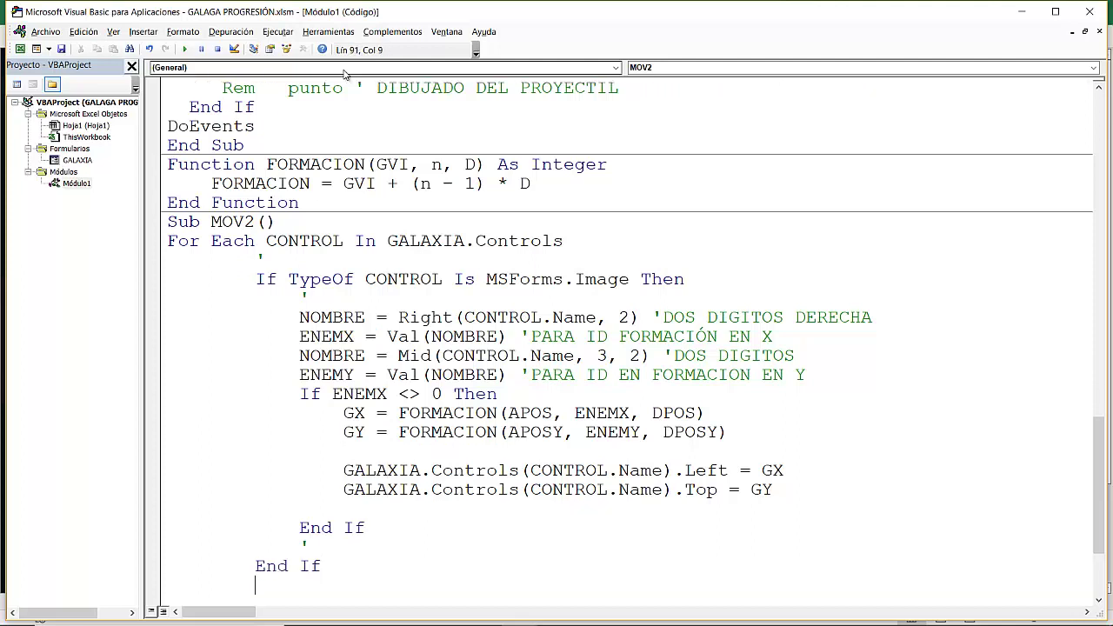
key(Up)
key(Up)
key(Up)
key(Up)
key(Up)
key(Up)
key(Up)
key(Up)
key(Up)
key(Up)
key(Up)
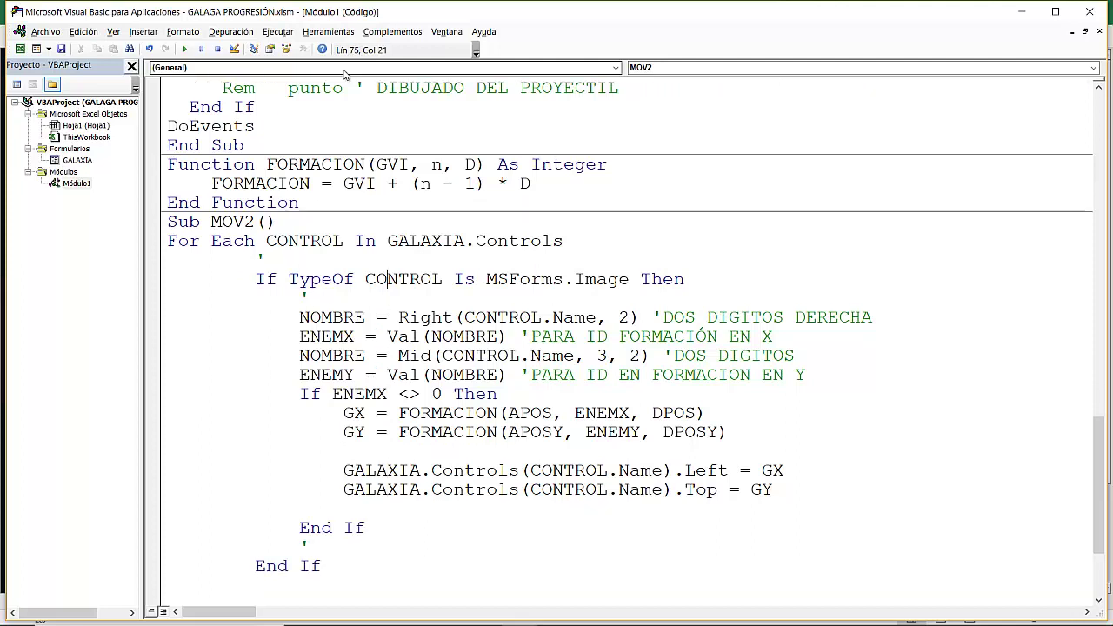
key(Up)
key(Up)
key(ctrl+Left)
key(ctrl+Left)
key(Home)
key(Up)
key(Up)
key(End)
key(Down)
key(Down)
key(Down)
key(Left)
key(Left)
key(Left)
key(Right)
key(Right)
key(Right)
key(Right)
key(Right)
key(Right)
key(Right)
key(Right)
key(Right)
key(Right)
key(Right)
key(Right)
key(Right)
key(Left)
key(Left)
key(Left)
key(Left)
key(Left)
key(Left)
key(shift+Left)
key(shift+Left)
key(shift+Left)
key(shift+Left)
key(shift+Left)
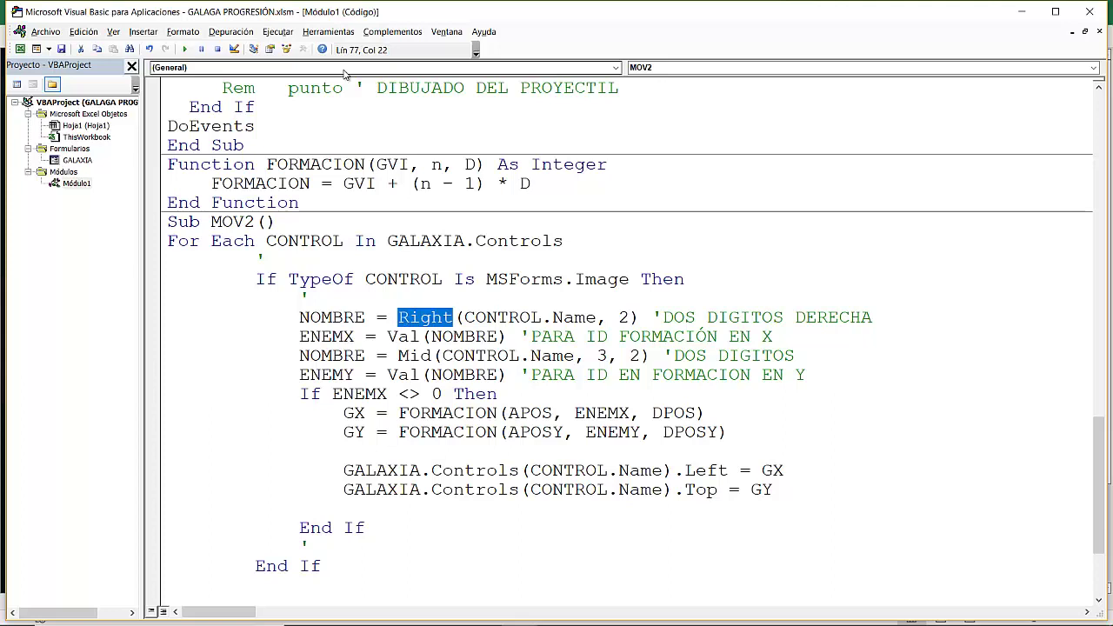
key(Right)
key(Right)
key(Right)
key(Right)
key(Right)
key(Right)
key(Right)
key(Right)
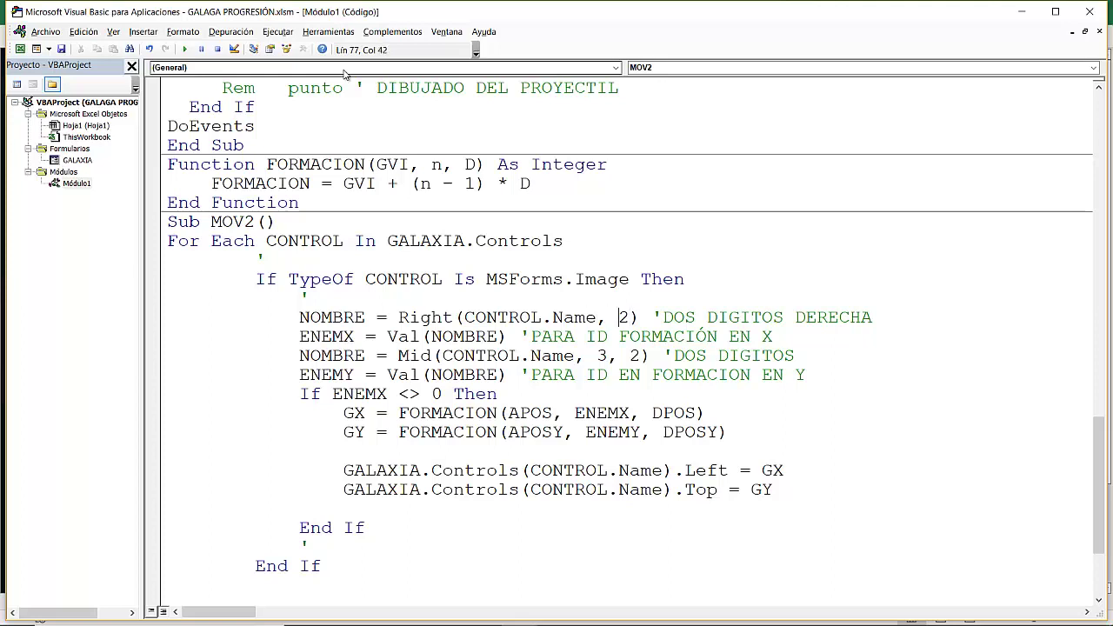
key(Down)
key(Home)
key(Right)
key(Right)
key(Right)
key(Right)
key(Right)
key(Right)
key(Right)
key(Right)
key(Right)
key(Right)
key(Right)
key(Left)
key(Left)
key(Left)
key(Left)
key(Left)
key(Left)
key(Down)
key(Left)
key(Left)
key(Left)
key(Left)
key(Left)
key(Left)
key(Right)
key(Right)
key(Right)
key(Right)
key(Right)
key(Right)
key(Right)
key(Right)
key(Right)
key(Right)
key(Right)
key(Right)
key(Down)
key(Left)
key(Left)
key(Left)
key(Right)
key(Right)
key(Right)
key(Right)
key(Right)
key(Right)
key(Right)
key(Right)
key(Right)
key(Right)
key(Right)
key(Right)
key(Left)
key(Left)
key(Left)
key(Left)
key(Left)
key(Down)
key(Down)
key(Down)
key(Down)
key(Down)
key(Up)
key(Up)
key(Up)
key(Up)
key(Up)
key(Up)
key(Up)
key(Right)
key(Down)
key(Left)
key(Left)
key(Left)
key(Right)
key(Left)
key(Right)
key(Right)
key(Right)
key(Right)
key(Right)
key(Left)
key(Left)
key(Left)
key(Left)
key(Left)
key(Right)
key(Right)
key(Right)
key(Left)
key(Left)
key(shift+Right)
key(shift+Right)
key(shift+Right)
key(shift+Right)
key(Left)
key(Up)
key(Up)
key(Up)
key(Up)
key(Up)
key(Up)
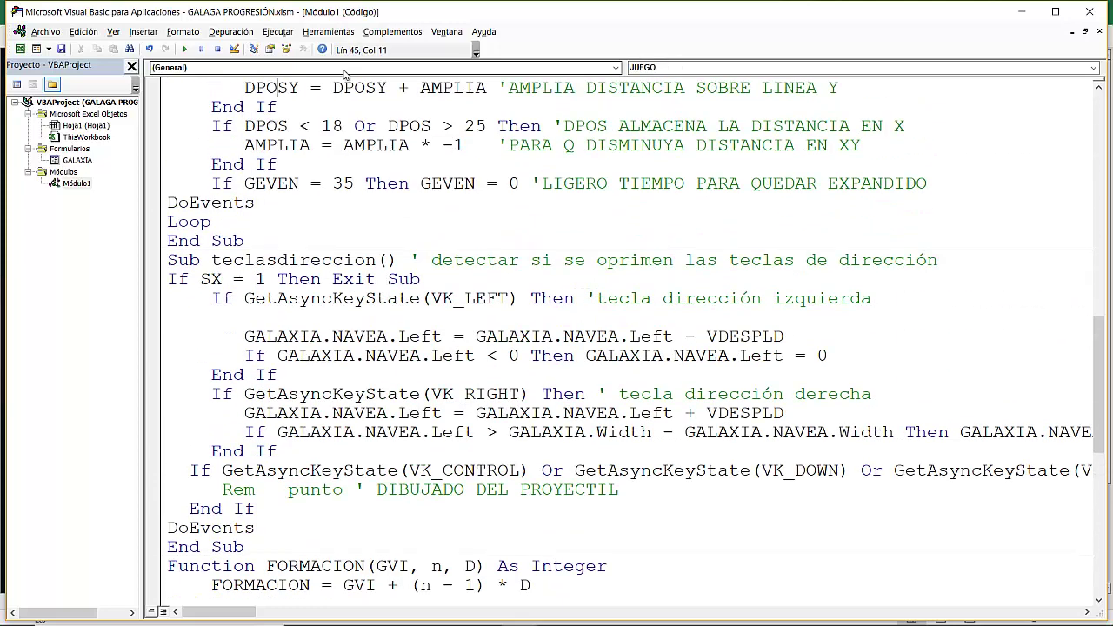
key(Up)
key(Up)
key(Up)
key(Up)
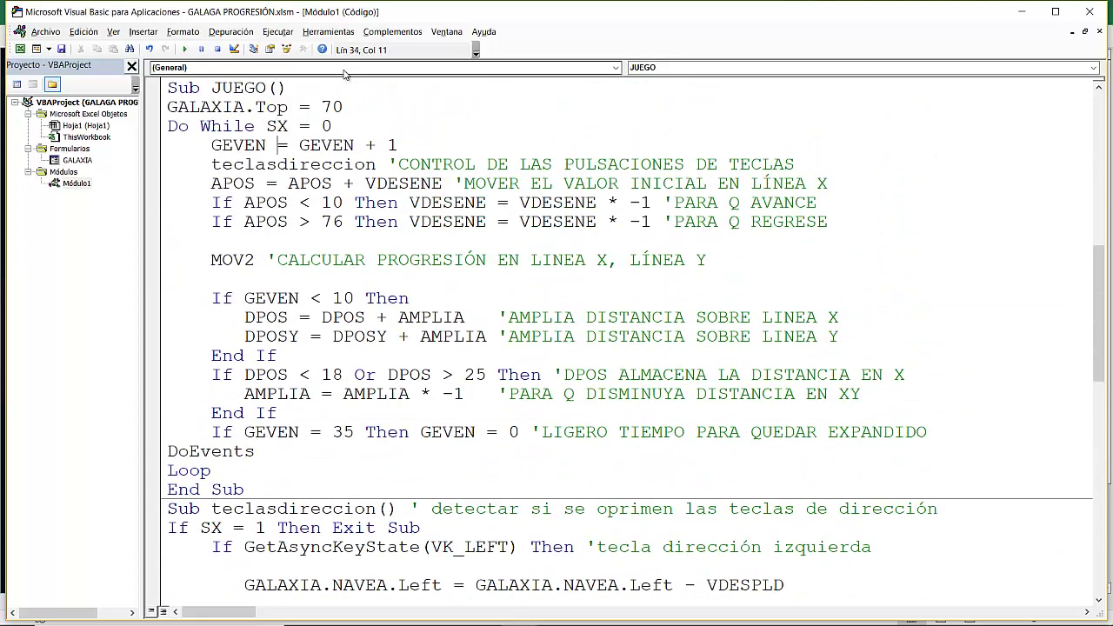
key(Down)
key(Down)
key(Down)
key(Down)
key(Down)
key(Down)
key(Down)
key(Down)
key(Up)
key(Left)
key(Left)
key(shift+Right)
key(shift+Right)
key(shift+Right)
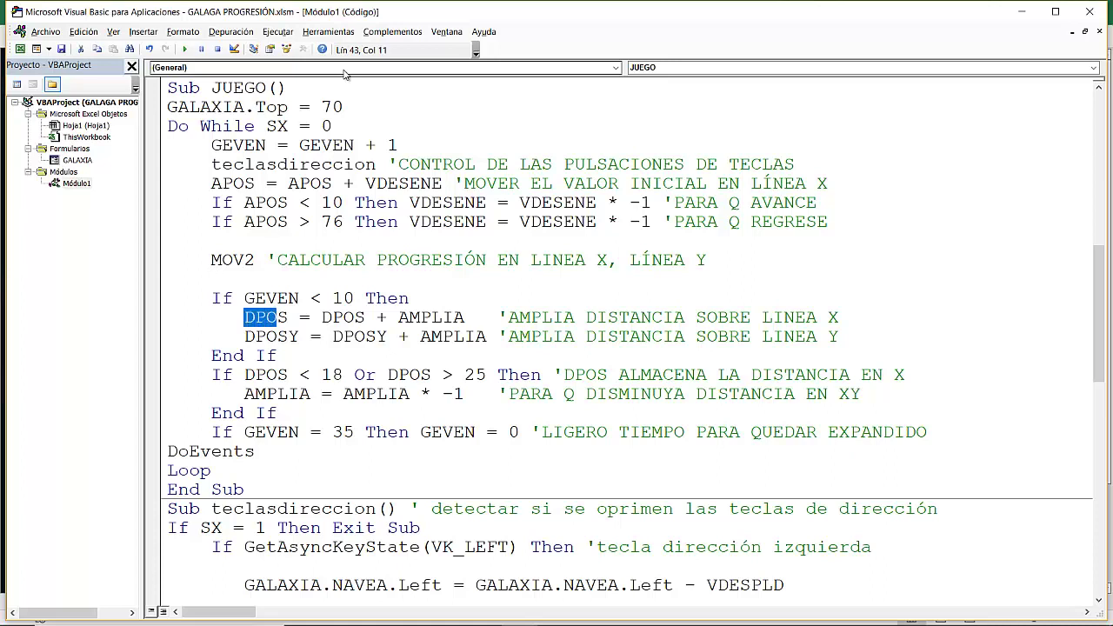
key(shift+Right)
key(shift+Right)
key(shift+Right)
key(shift+Right)
key(shift+Right)
key(shift+Right)
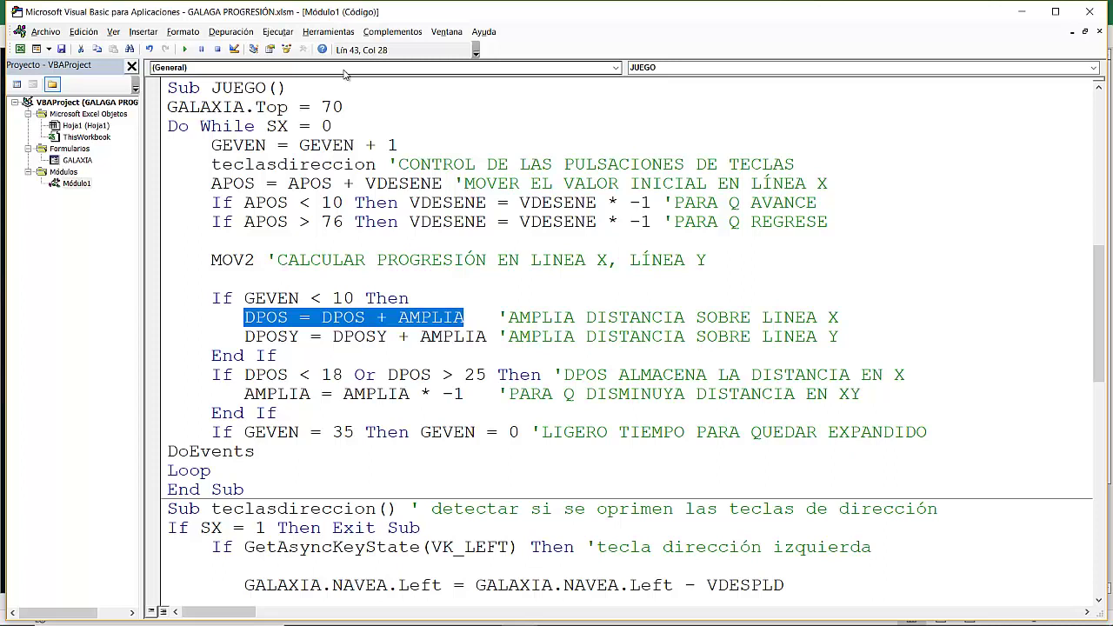
key(Down)
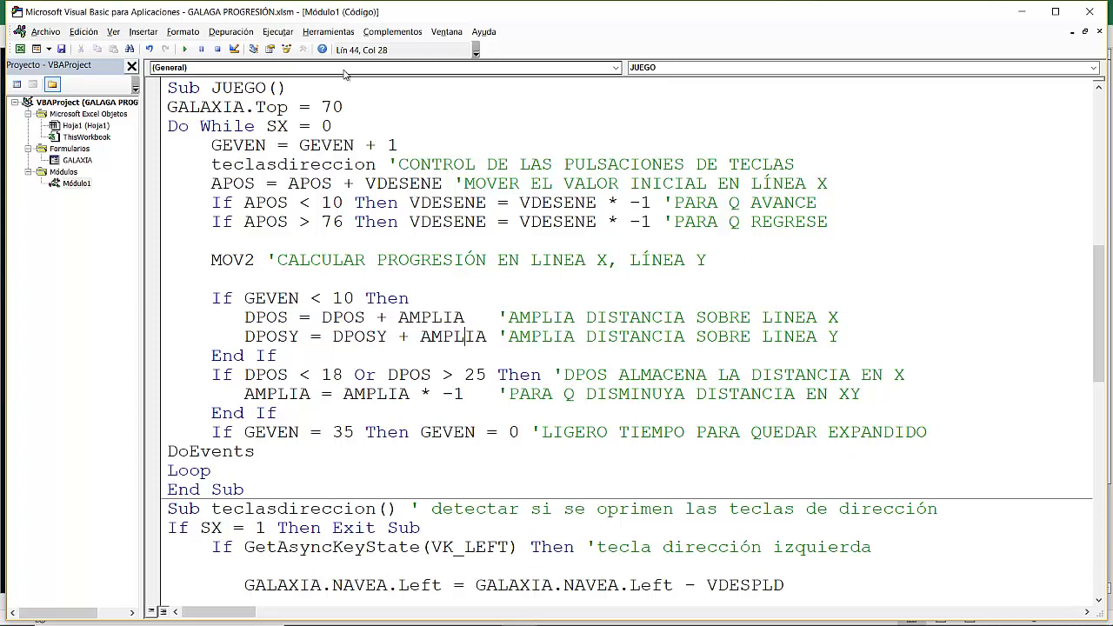
key(shift+Right)
key(Down)
key(Down)
key(Left)
key(Left)
key(ctrl+Left)
key(ctrl+Left)
key(ctrl+Left)
key(Down)
key(Down)
key(Down)
key(Down)
key(Down)
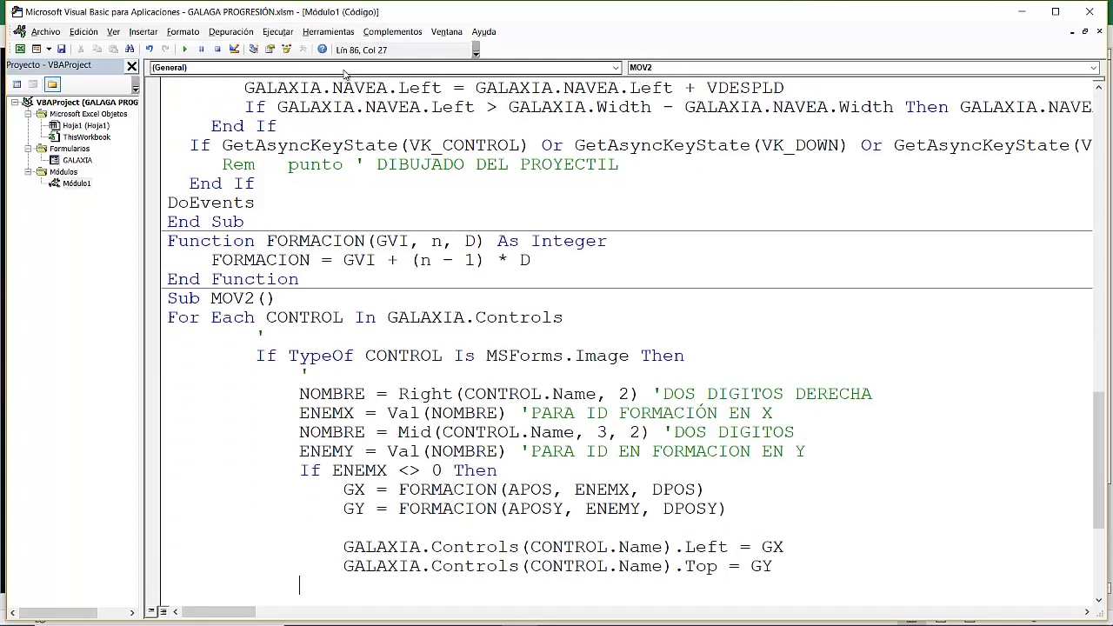
key(Down)
key(Down)
key(Down)
key(Down)
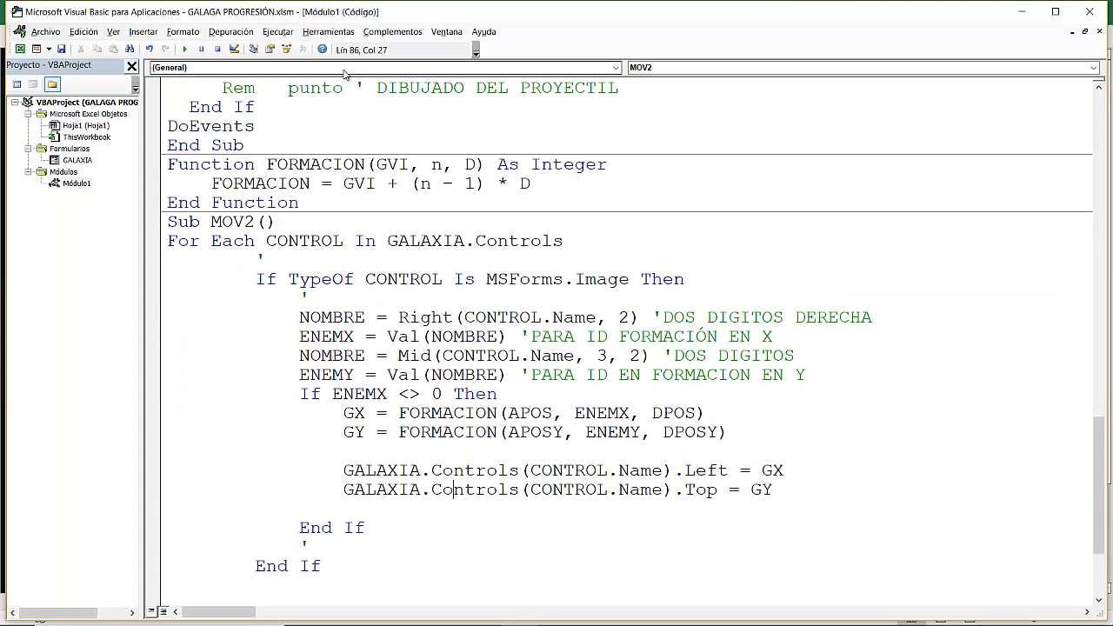
key(Up)
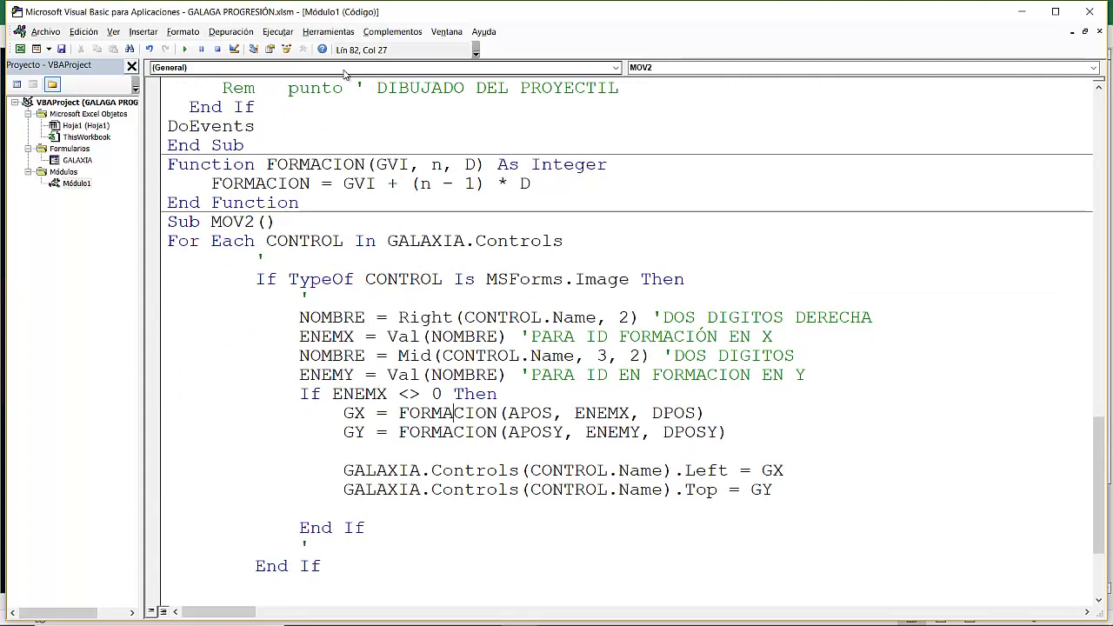
key(Down)
key(Left)
key(Up)
key(Right)
key(Right)
key(Right)
key(Right)
key(Right)
key(Right)
key(Right)
key(Right)
key(Right)
key(Right)
key(Right)
key(Right)
key(Down)
key(Down)
key(Down)
key(Down)
key(Down)
key(Down)
key(Down)
key(Down)
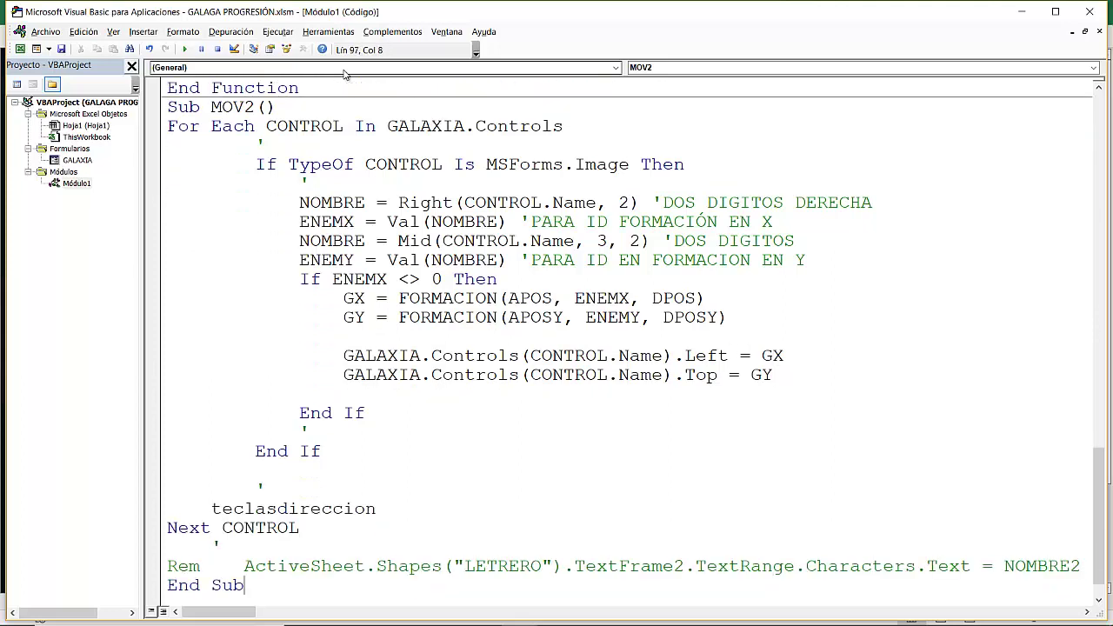
key(Down)
key(Down)
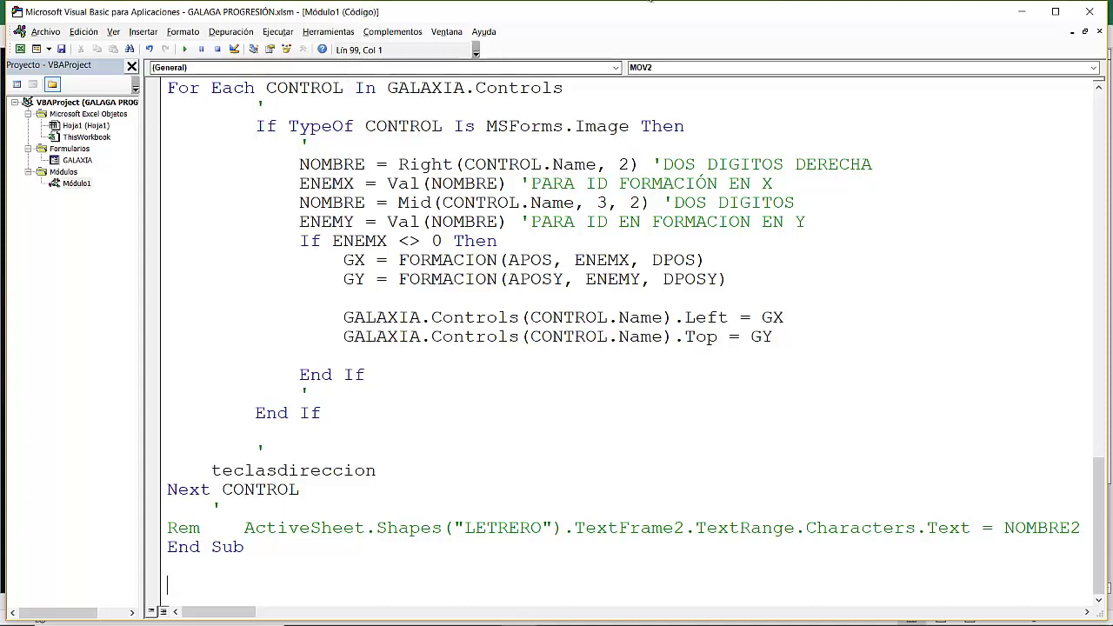
Step: Run the Galaga game from the coin picture, close it, and return to the VBA editor
click(1035, 24)
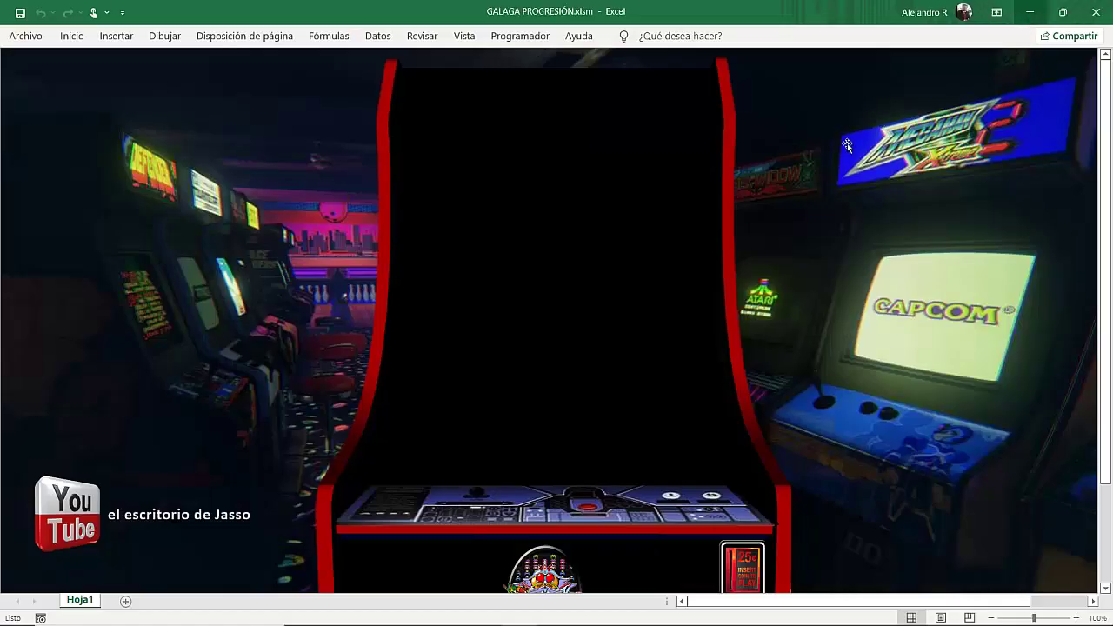
click(746, 566)
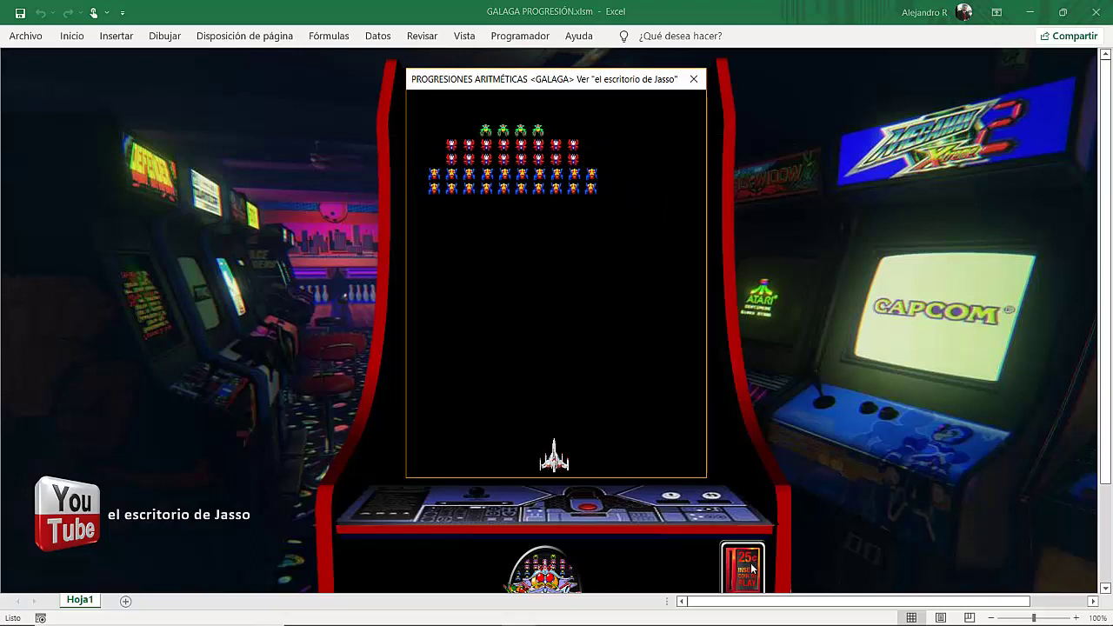
click(697, 82)
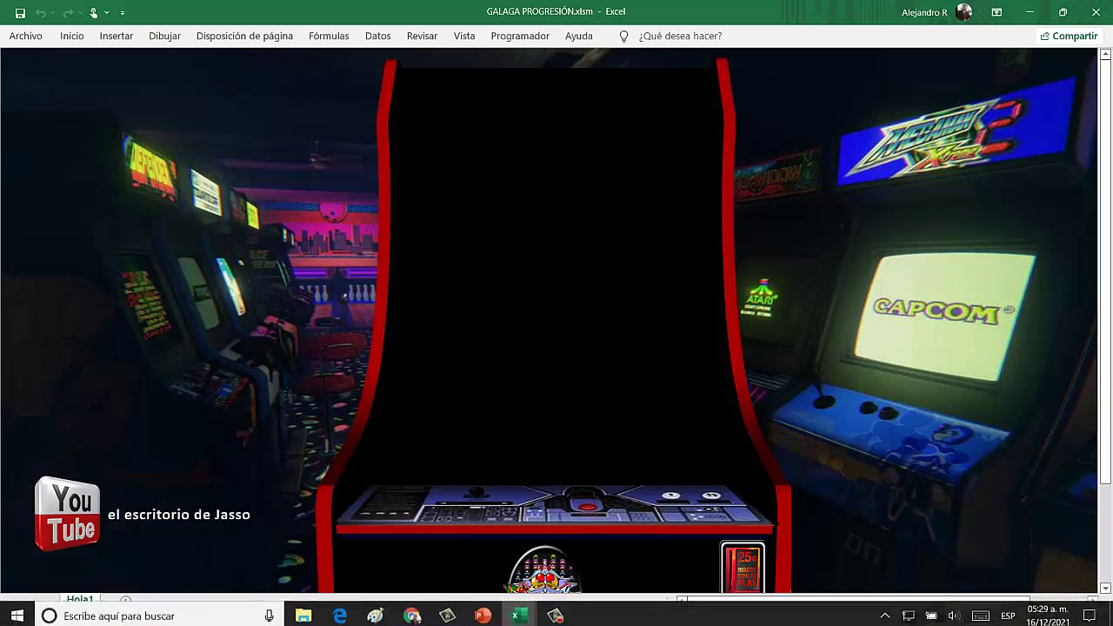
mouse_move(518, 616)
click(590, 564)
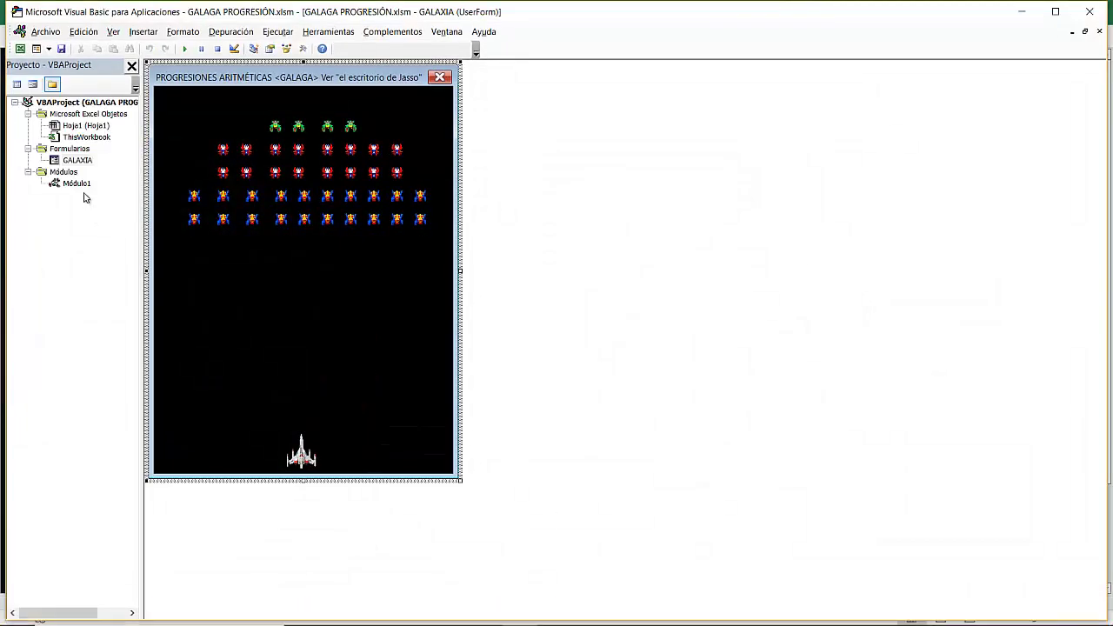
Step: In Módulo1's Sub INICIO, change the DPOSY starting value from 15 to 30
double_click(78, 183)
click(331, 279)
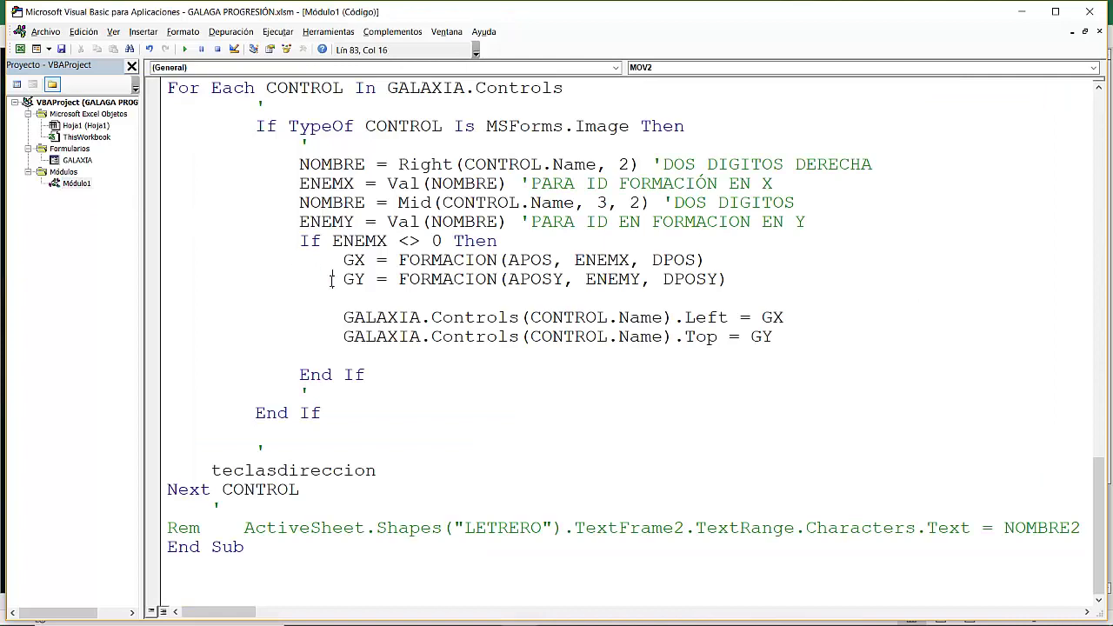
key(Up)
key(Up)
key(Up)
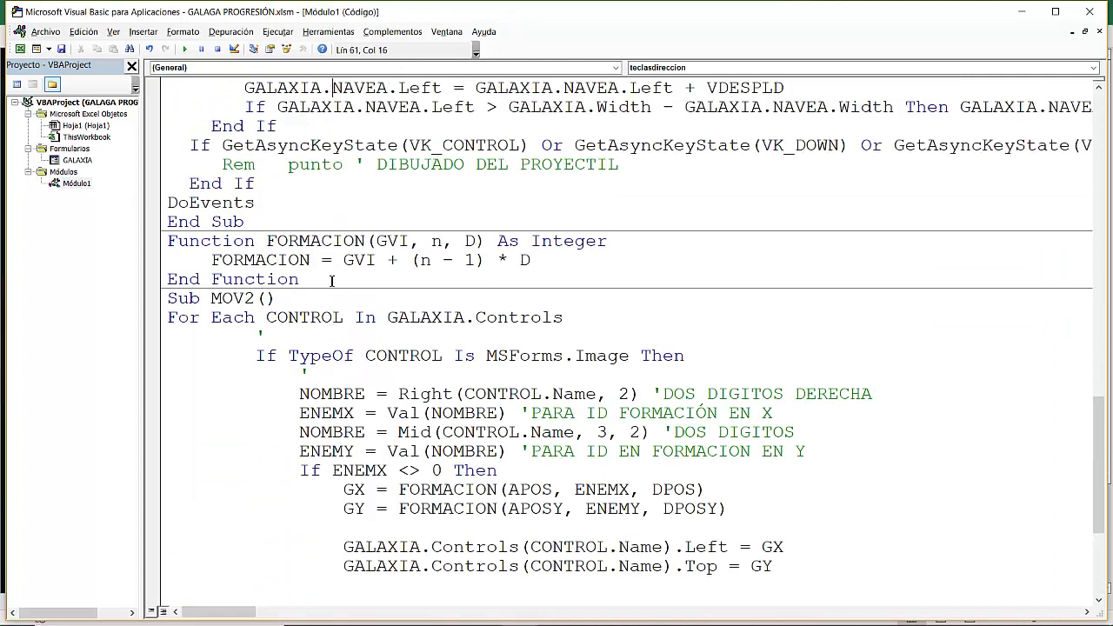
key(Up)
key(Up)
key(Up)
key(Up)
key(Up)
key(Up)
key(Up)
key(Up)
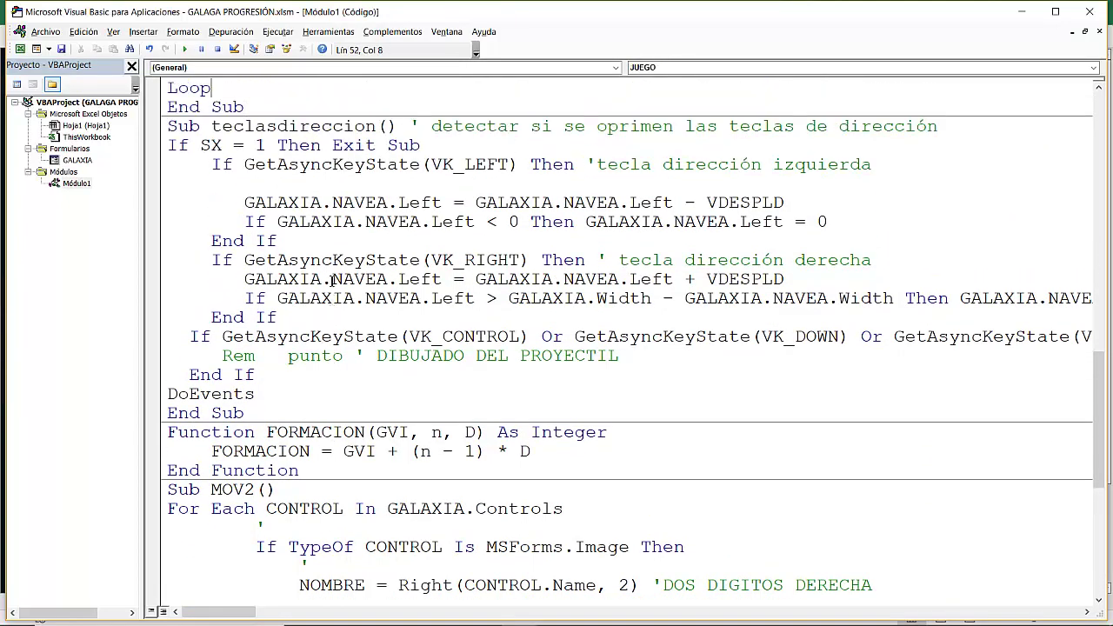
key(Up)
key(Up)
key(Up)
key(Up)
key(Up)
key(Up)
key(Up)
key(Up)
key(Up)
key(Up)
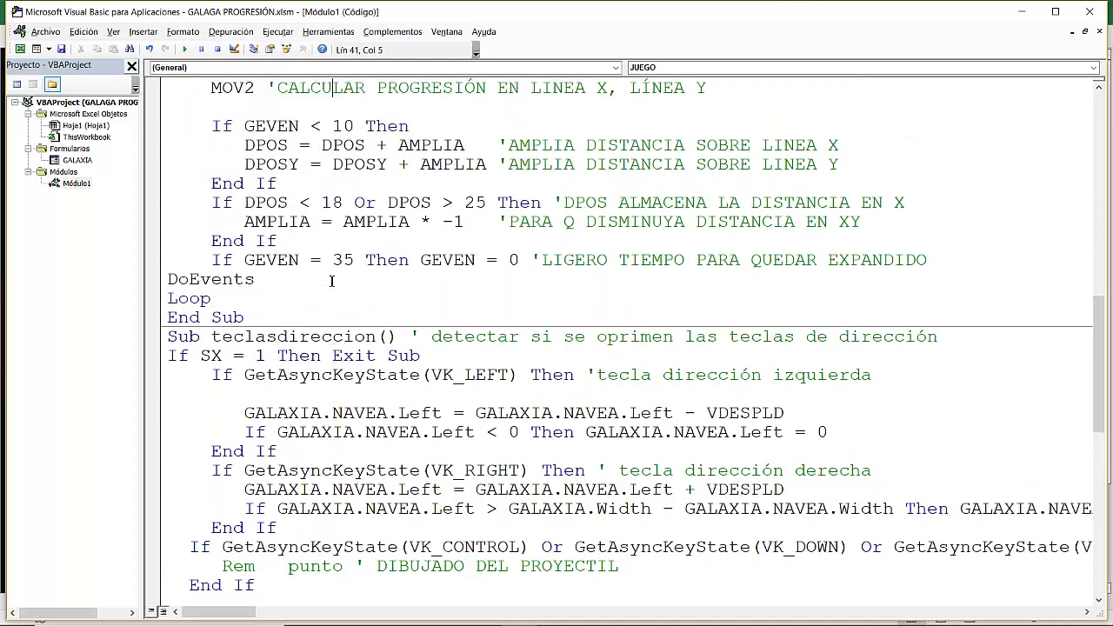
key(Up)
key(Up)
key(Up)
key(Up)
key(Up)
key(Up)
key(Up)
key(Up)
key(Up)
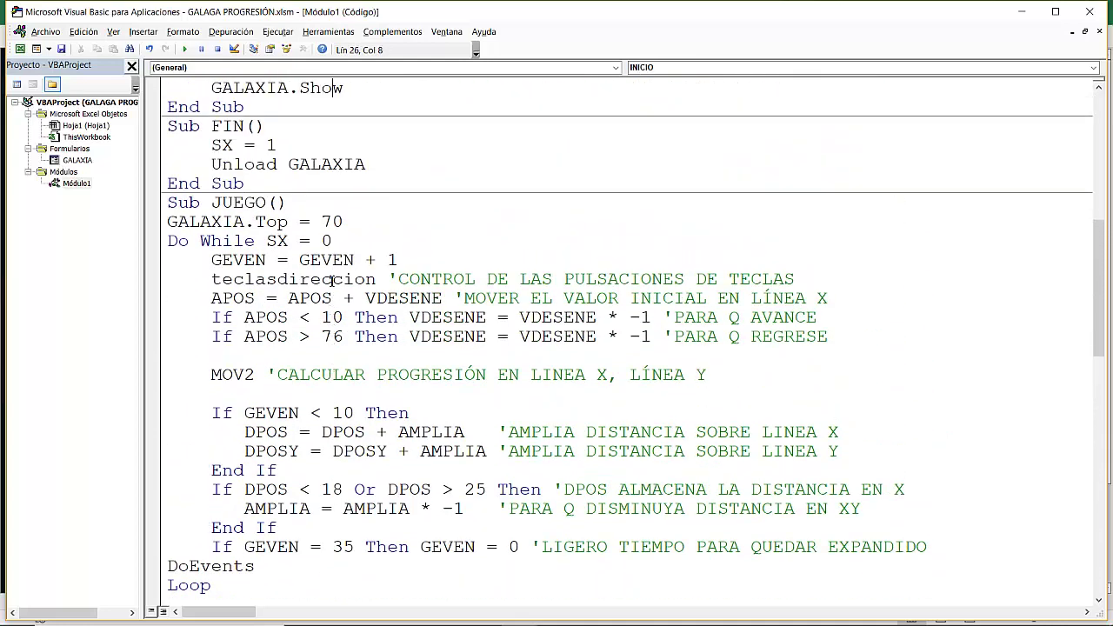
key(Up)
key(Up)
key(Up)
key(Up)
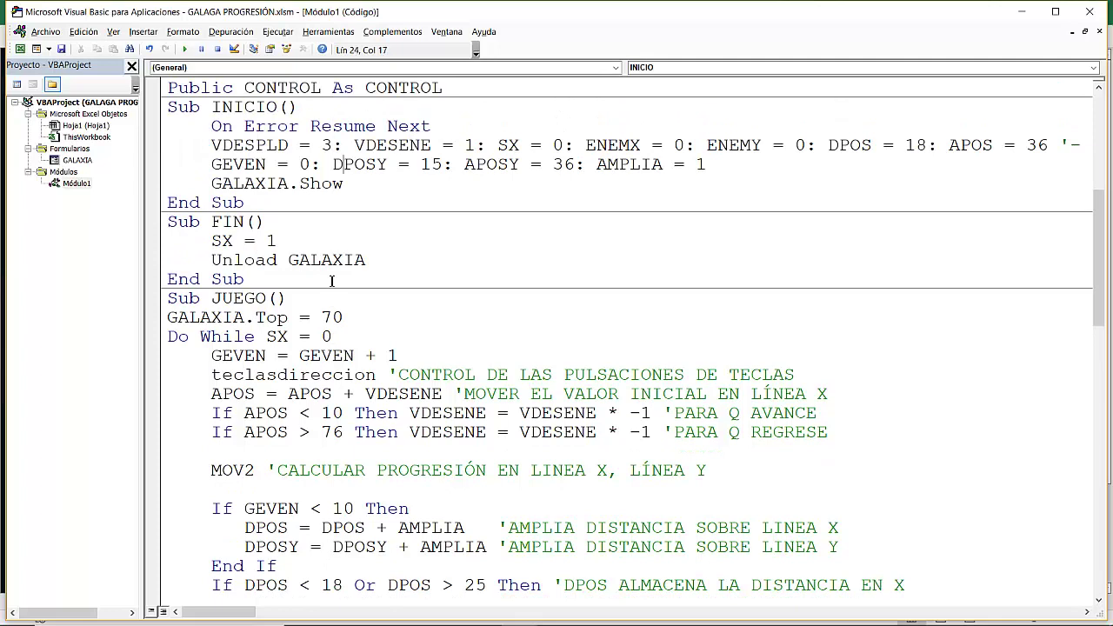
key(Right)
key(Right)
key(Right)
key(Right)
key(Right)
key(Right)
key(Right)
key(Left)
key(shift+Right)
Step: Change the DPOS starting value on the line above from 18 to 30
key(shift+Right)
text(30)
key(Up)
key(shift+Right)
key(shift+Right)
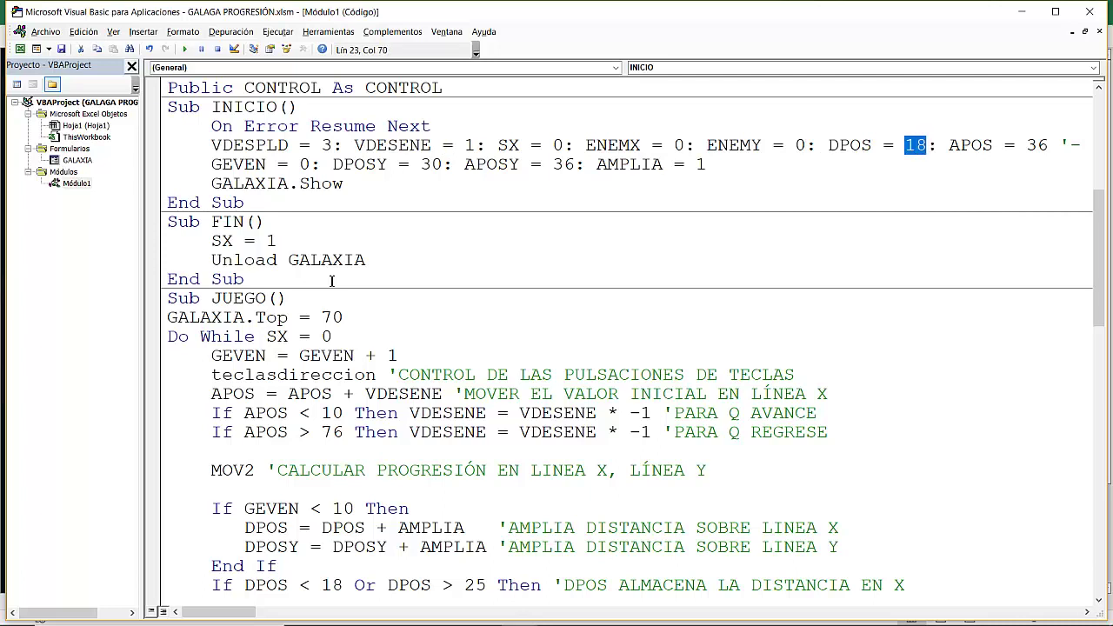
text(30)
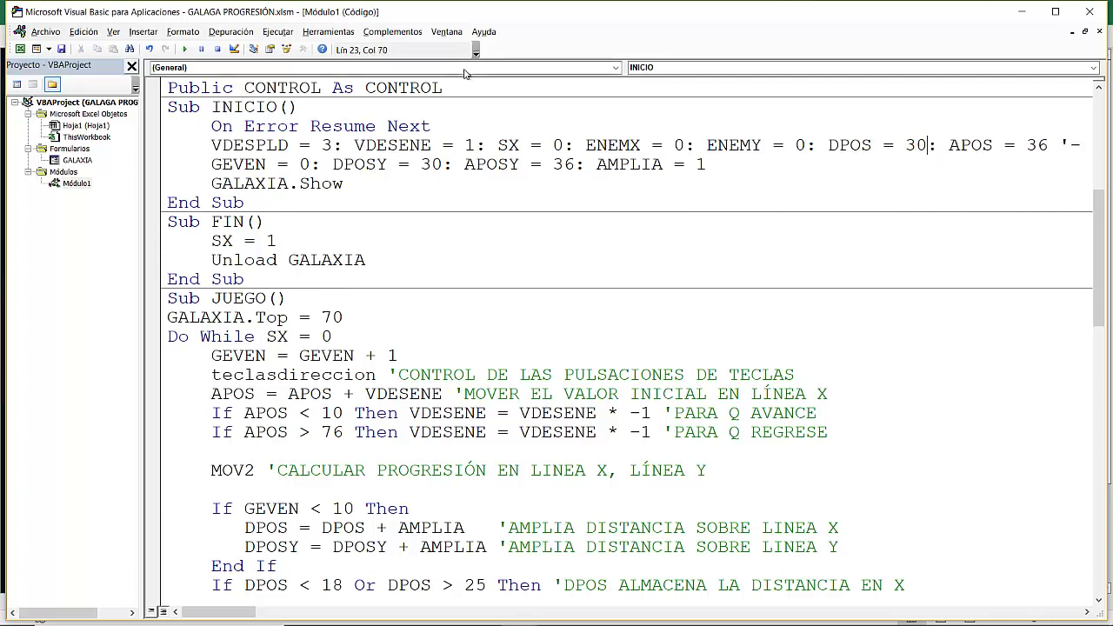
Step: Close the GALAXIA game after its wider-formation test run and return to the VBA editor
click(1021, 16)
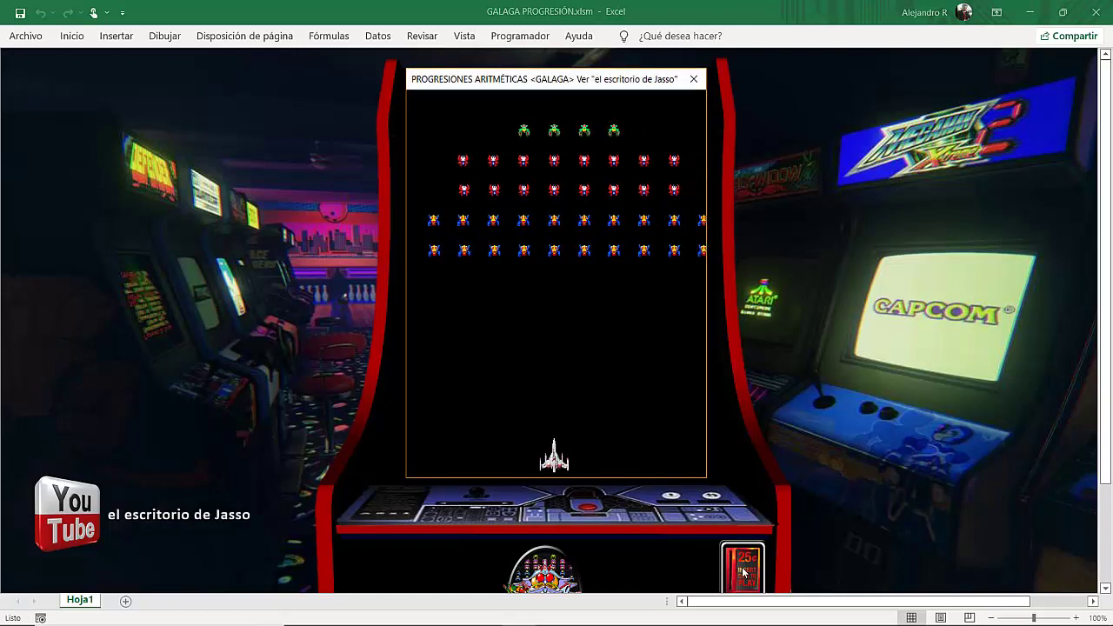
click(694, 79)
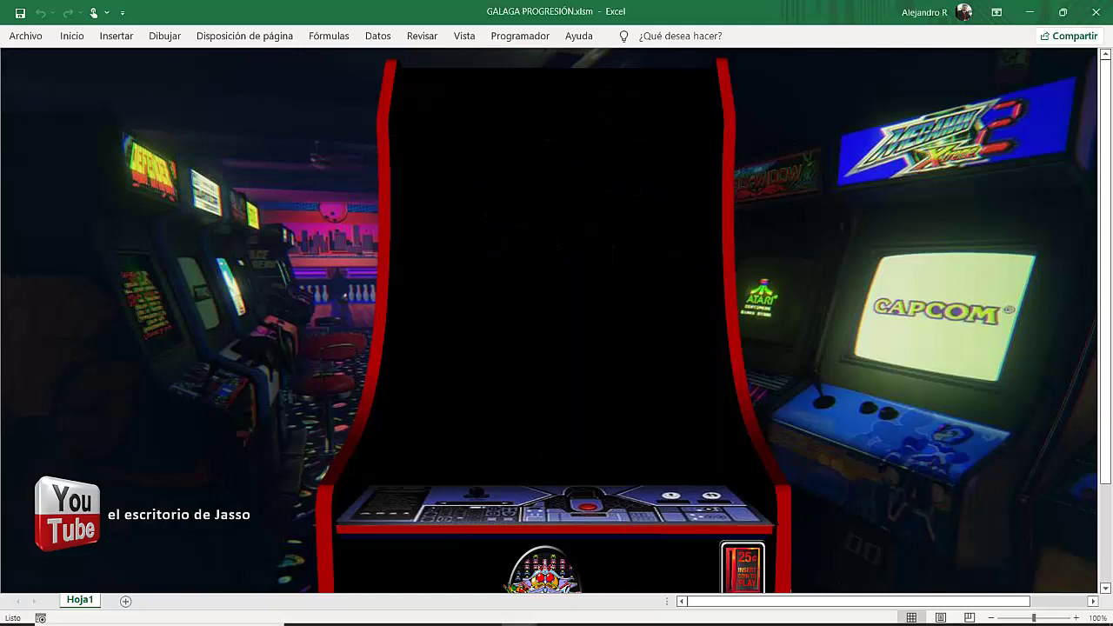
mouse_move(522, 619)
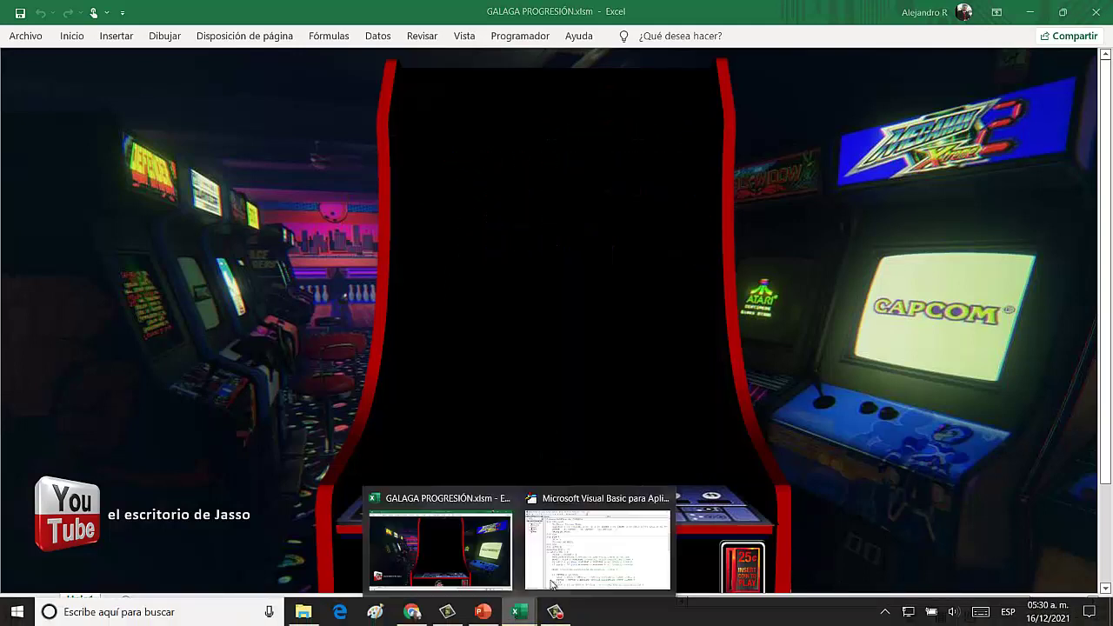
click(602, 545)
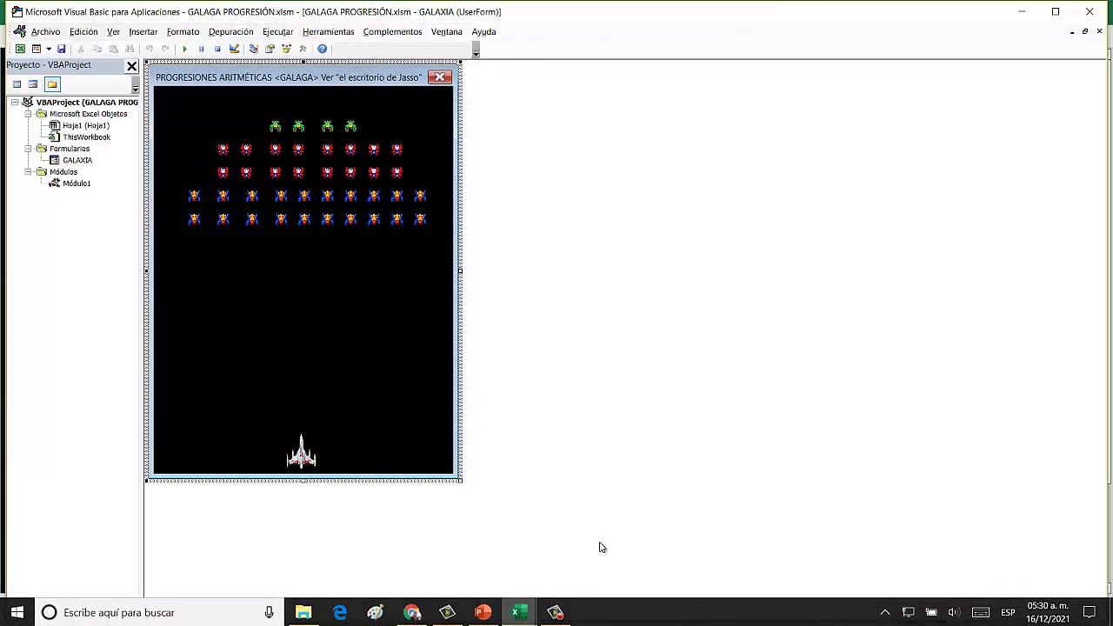
Step: In Módulo1, undo DPOS back to 18 and change 'If GEVEN = 35' to 60
double_click(76, 184)
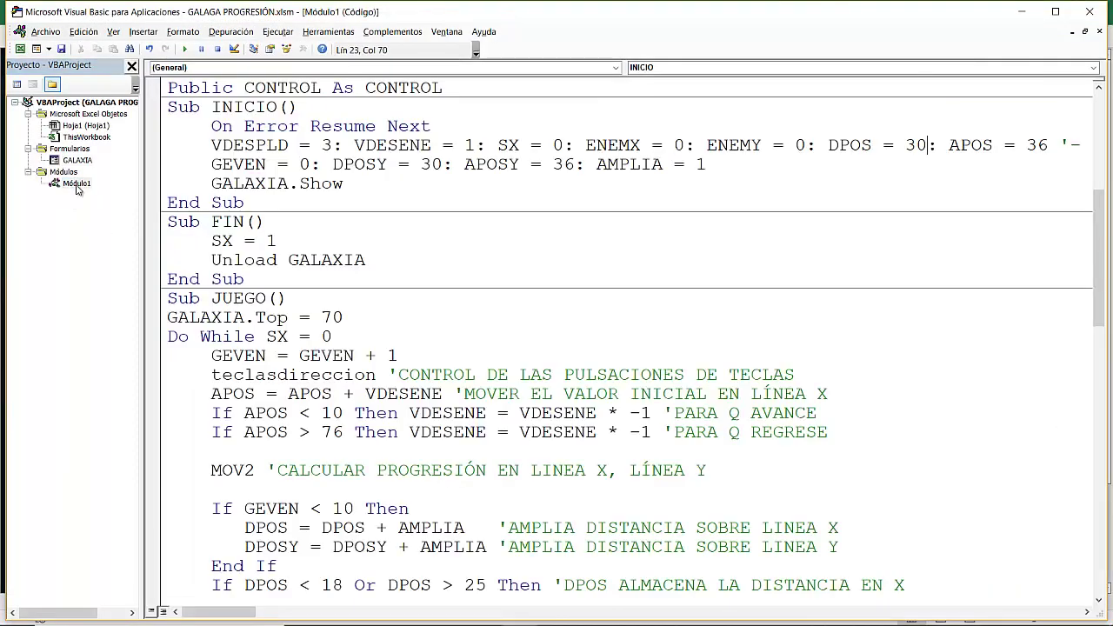
key(ctrl+z)
key(ctrl+z)
key(ctrl+z)
key(Down)
key(Down)
key(Down)
key(Down)
key(Down)
key(End)
key(Down)
key(Down)
key(Down)
key(Down)
key(Down)
key(End)
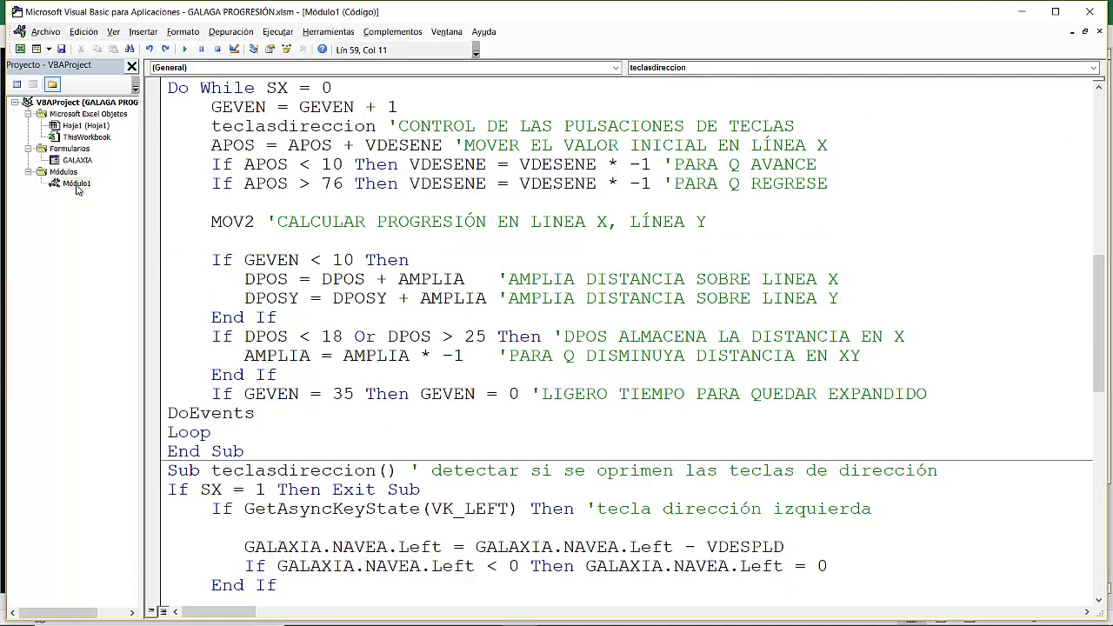
key(Down)
key(Down)
key(Down)
key(ctrl+Right)
key(ctrl+Right)
key(ctrl+Right)
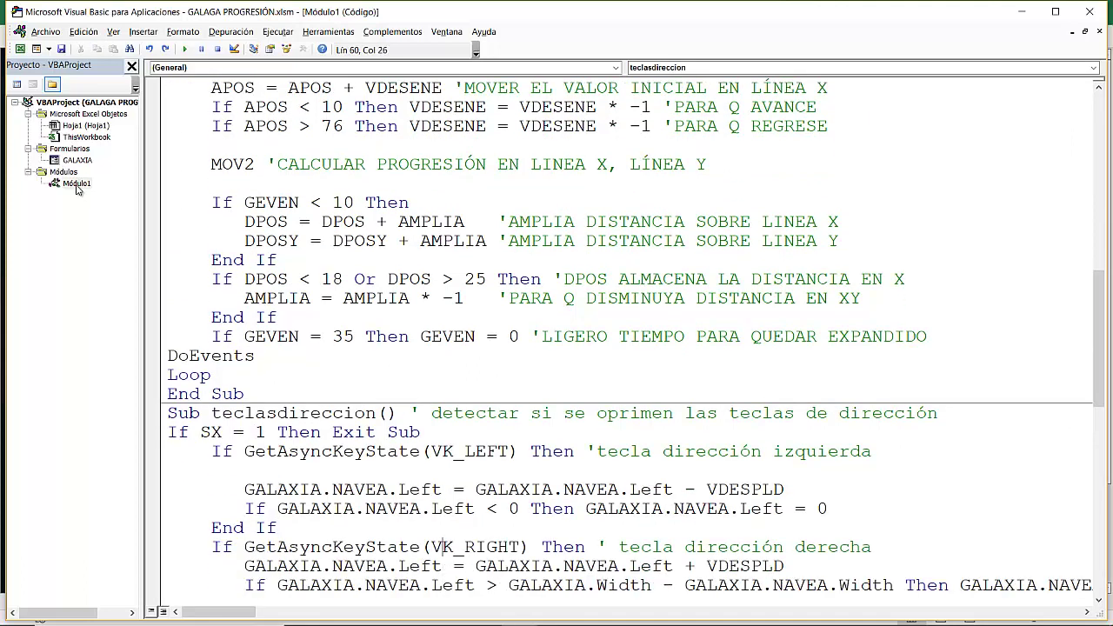
key(Up)
key(Up)
key(Up)
key(Up)
key(Up)
key(Up)
key(Up)
key(Up)
key(Up)
key(Right)
key(Right)
key(Right)
key(Left)
key(Left)
key(Left)
key(shift+Right)
key(shift+Right)
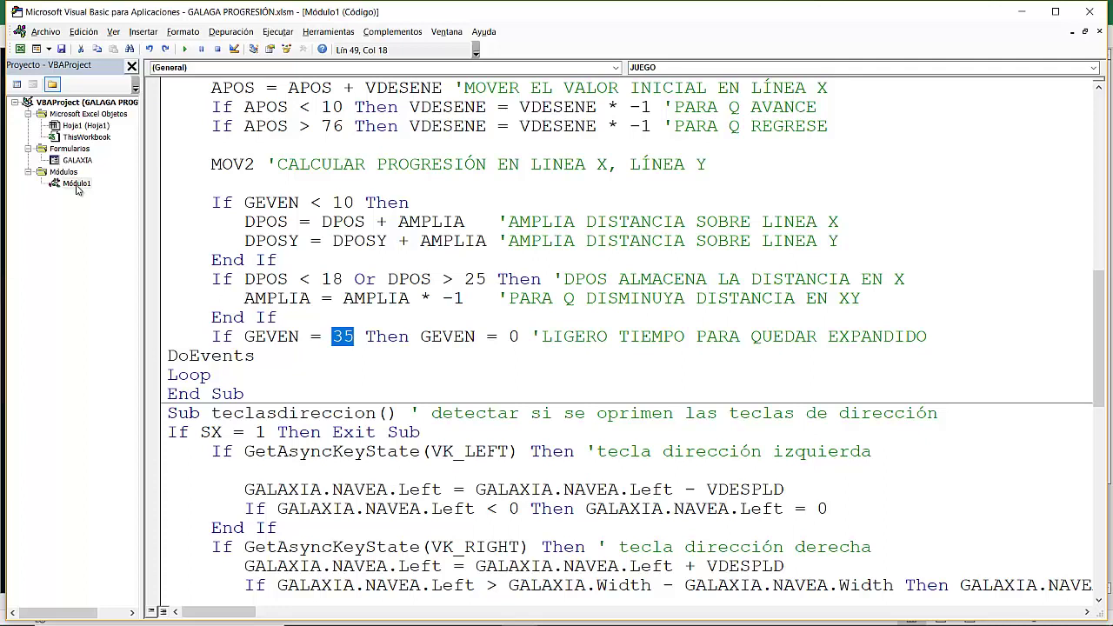
text(60)
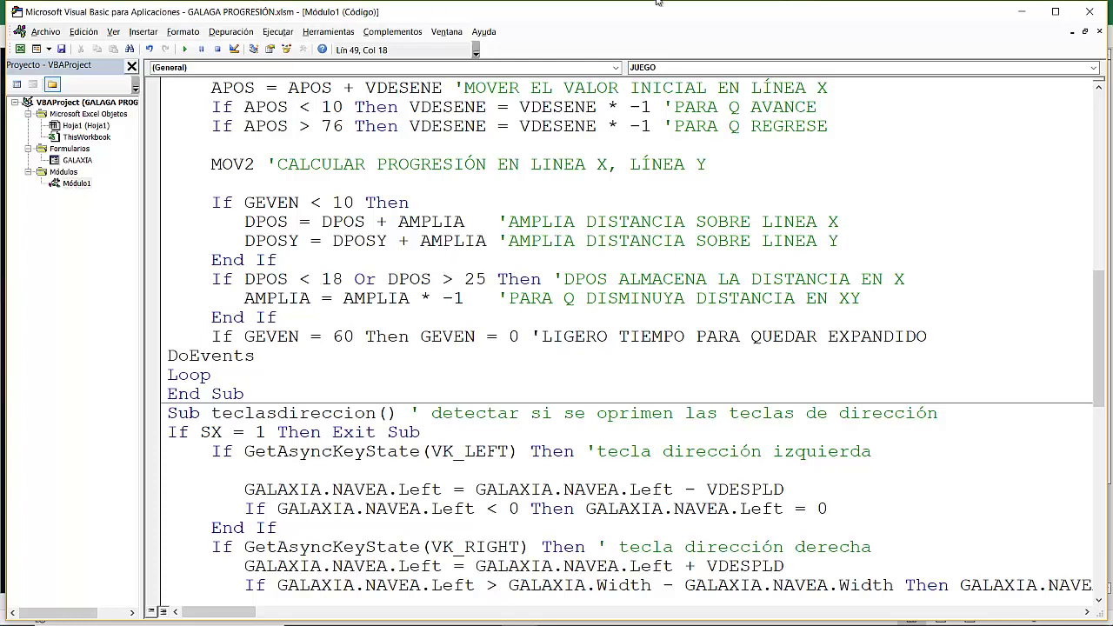
Step: Run the game from the 25¢ coin image, then close it and return to the VBA editor
click(1023, 12)
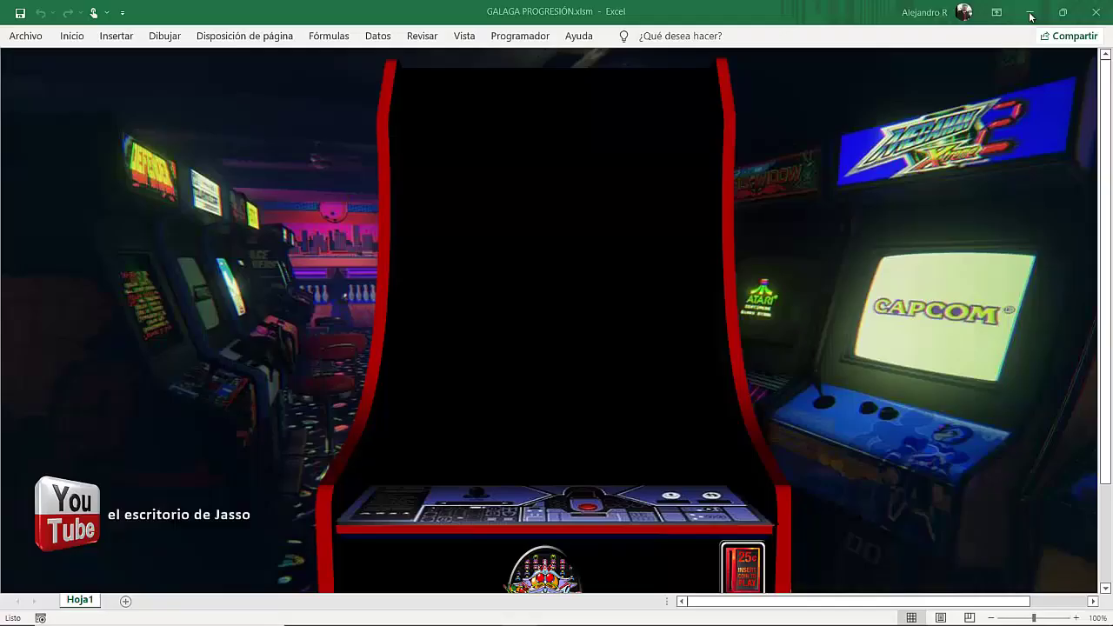
click(742, 567)
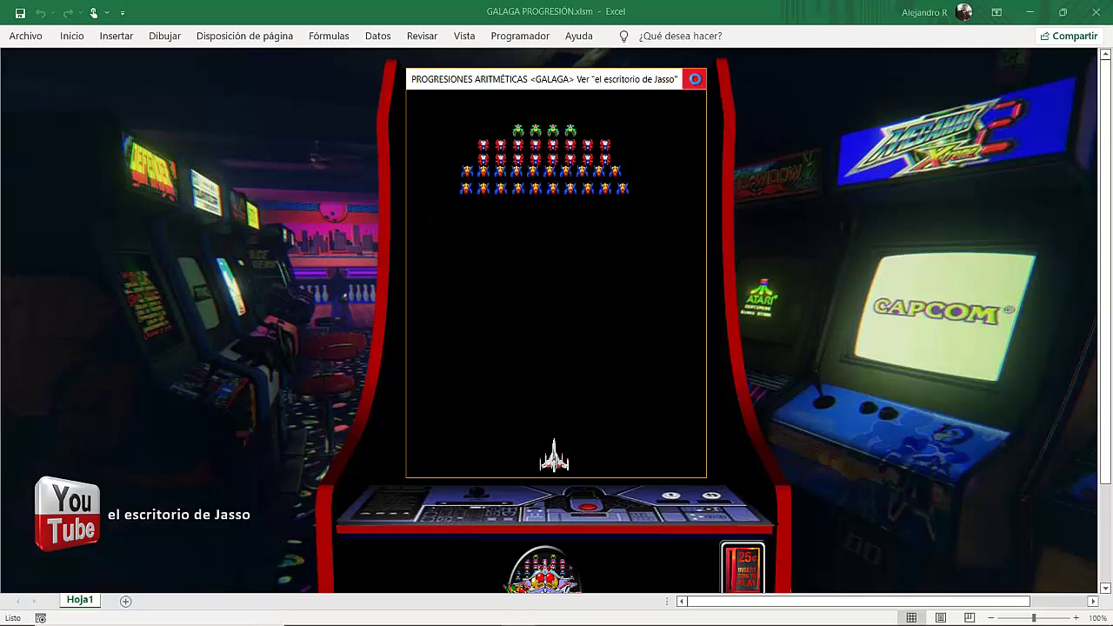
click(696, 82)
mouse_move(527, 616)
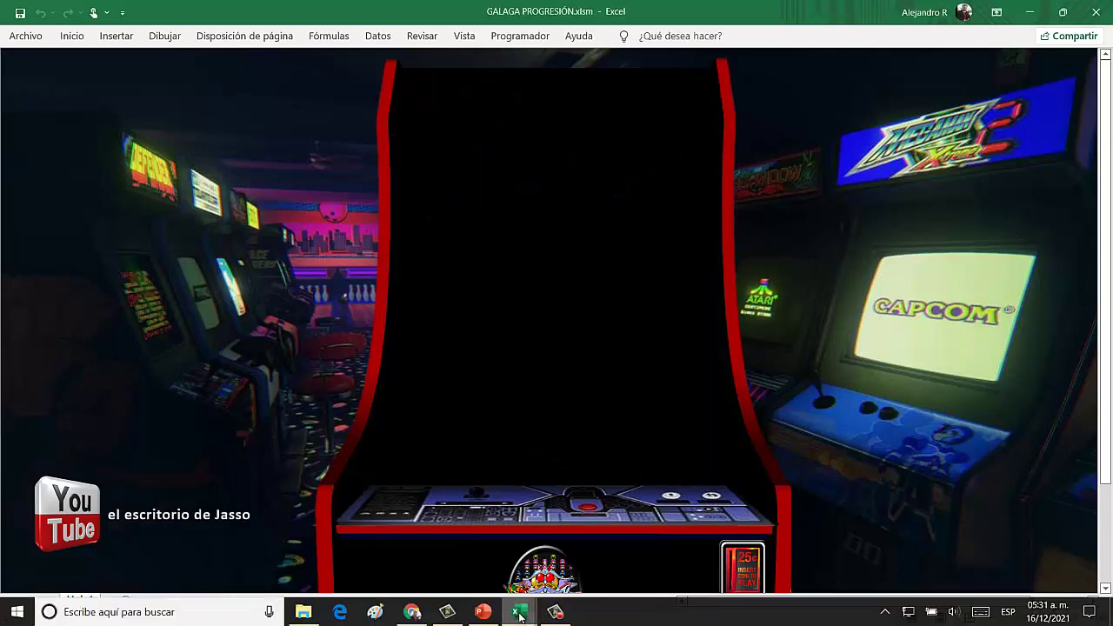
click(592, 555)
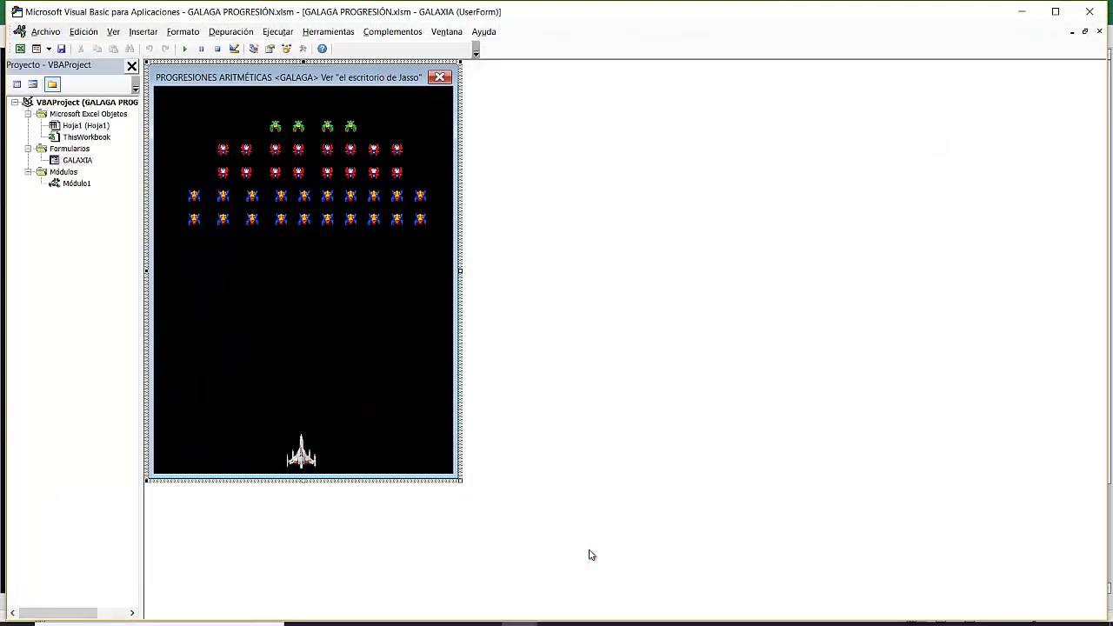
Step: Close the VBA editor and Excel, saving GALAGA PROGRESIÓN.xlsm with Guardar
double_click(76, 183)
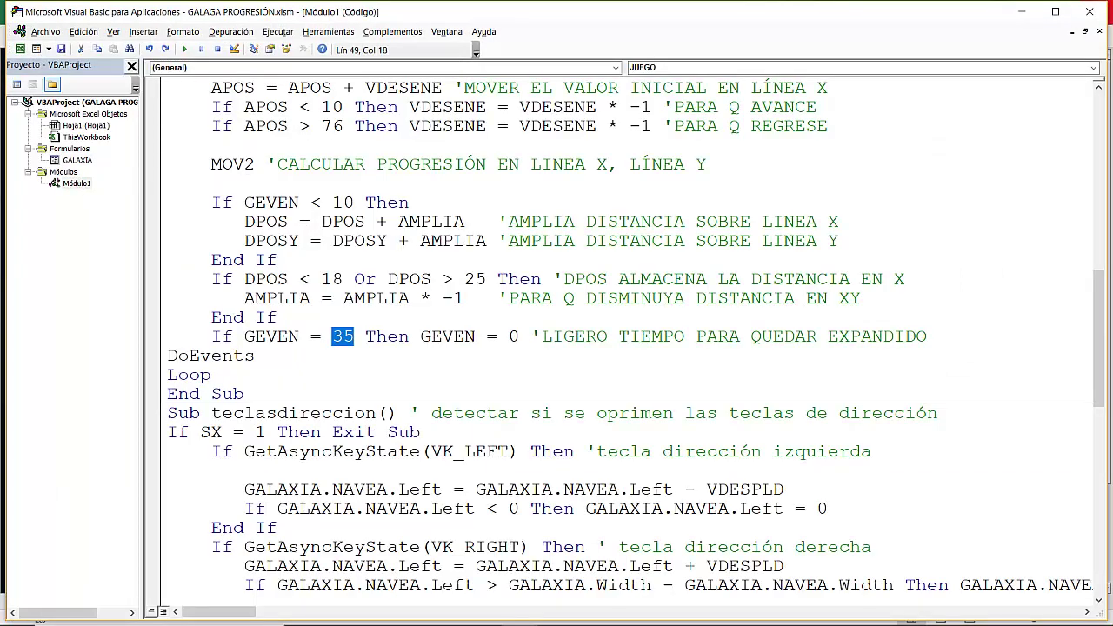
click(1096, 11)
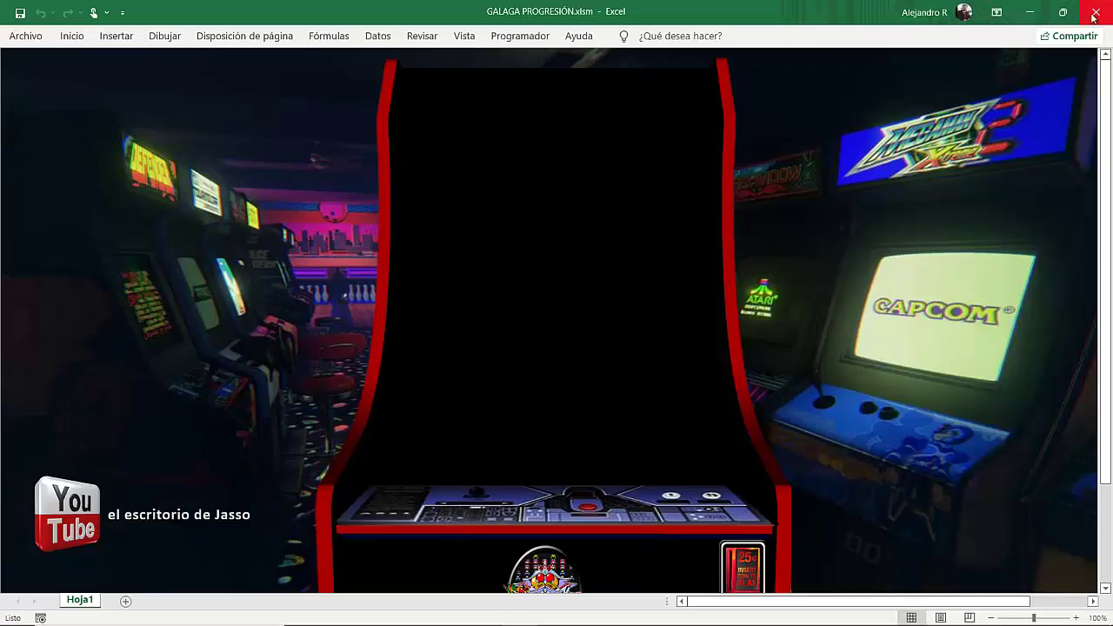
click(1097, 13)
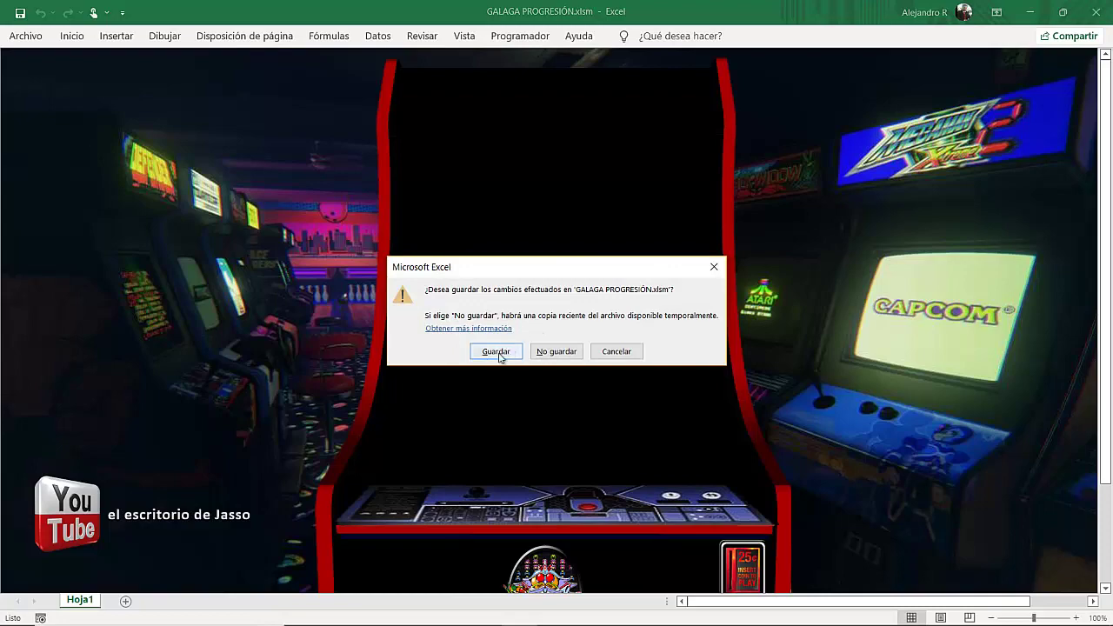
click(497, 352)
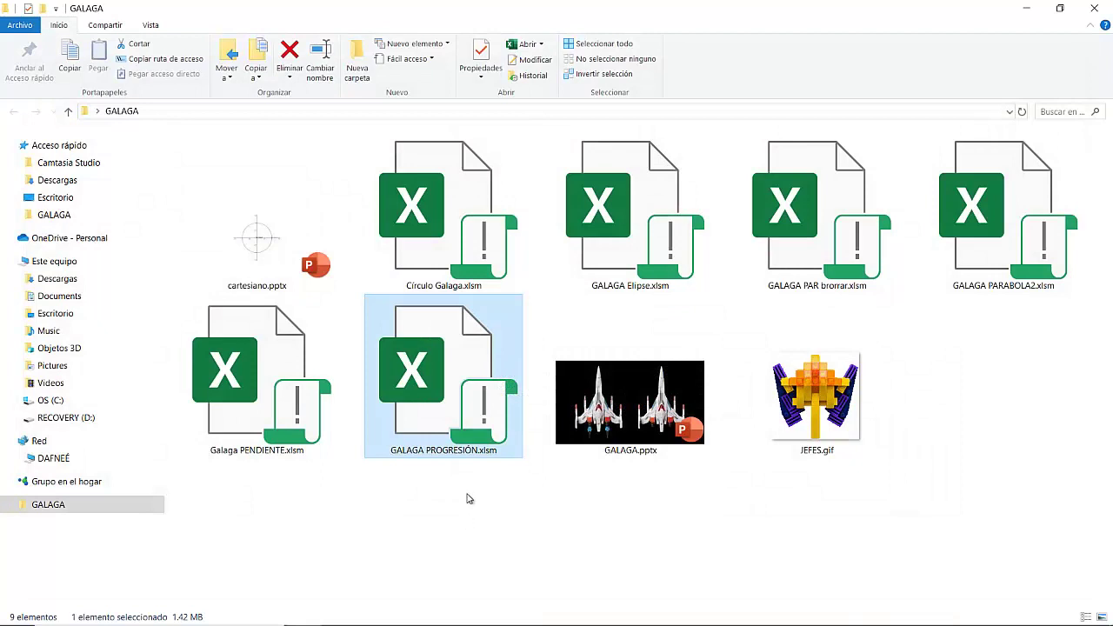
Step: Open Círculo Galaga.xlsm from the GALAGA folder in Excel
click(449, 217)
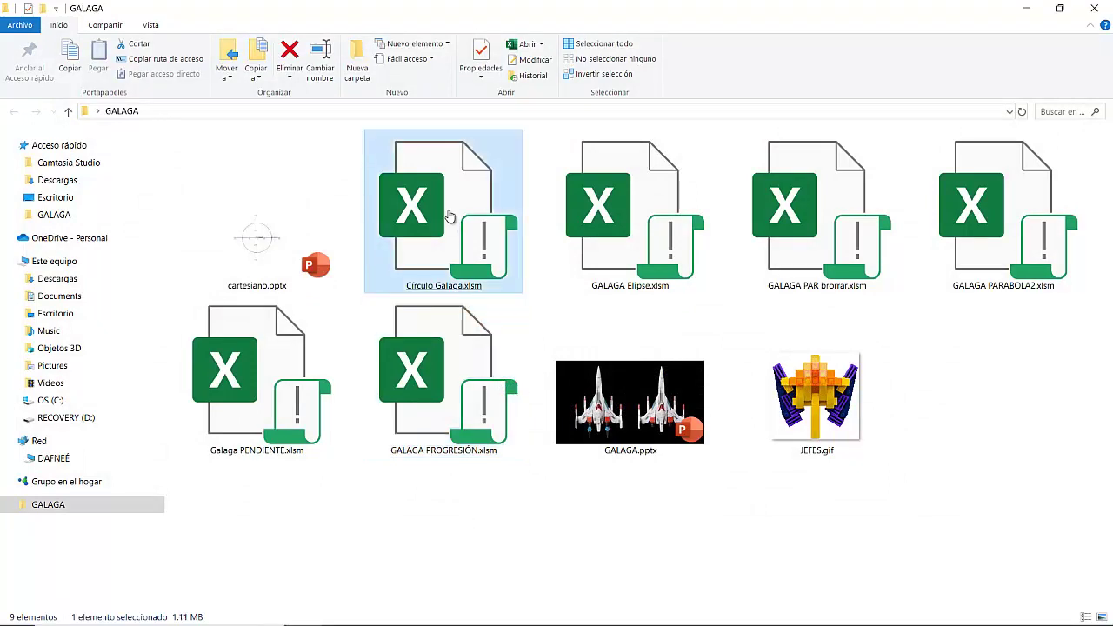
double_click(449, 218)
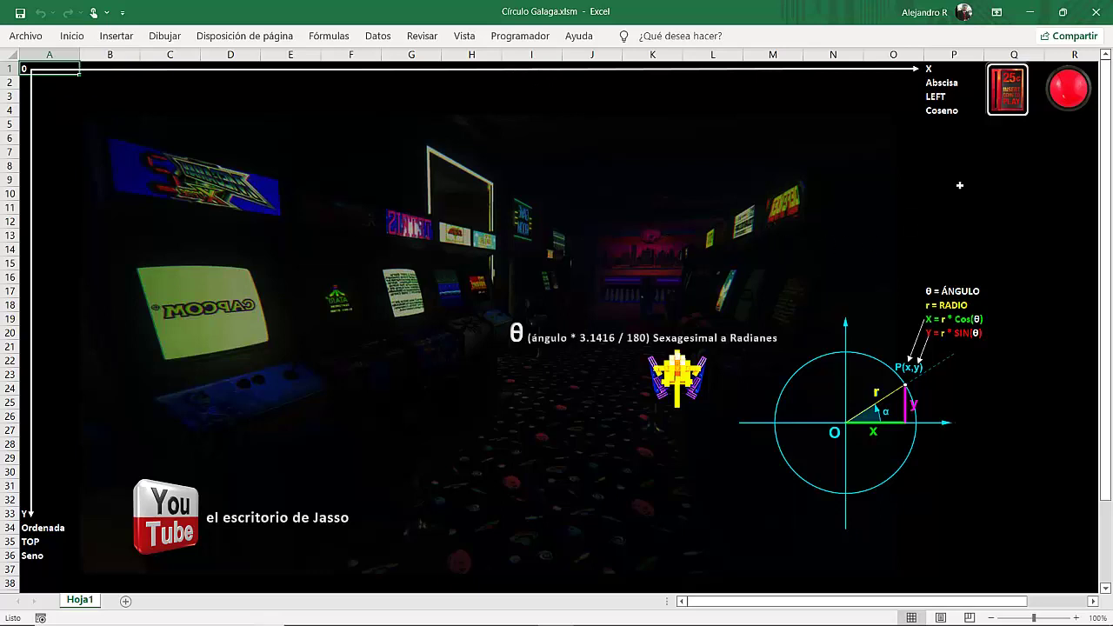
Step: Run the Galaga circle animation from the 25c Insert Coin picture
click(1008, 108)
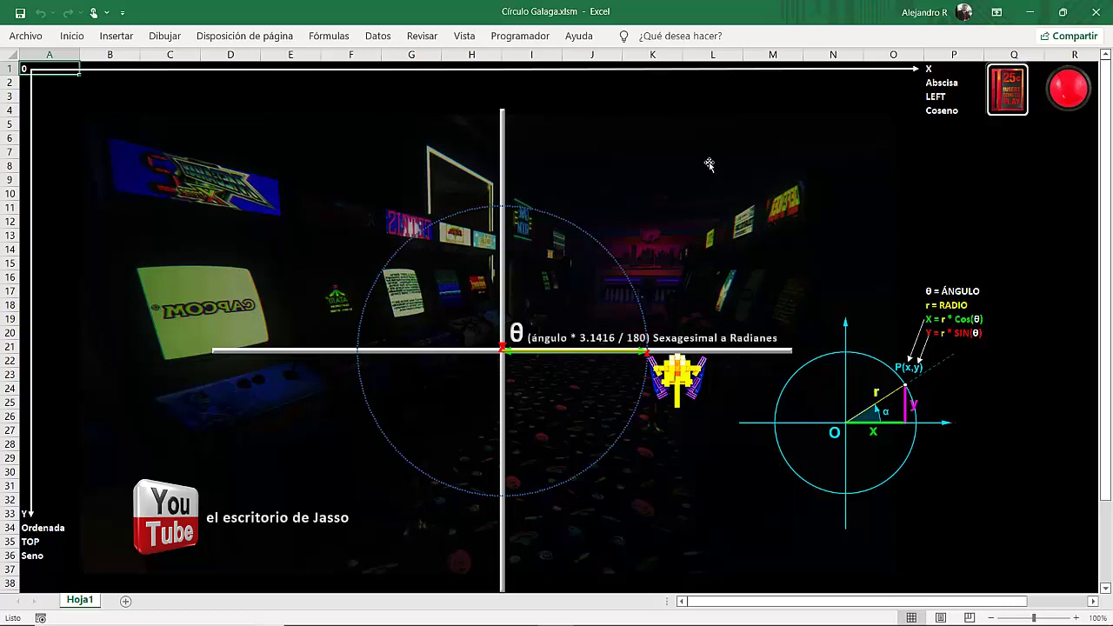
click(522, 38)
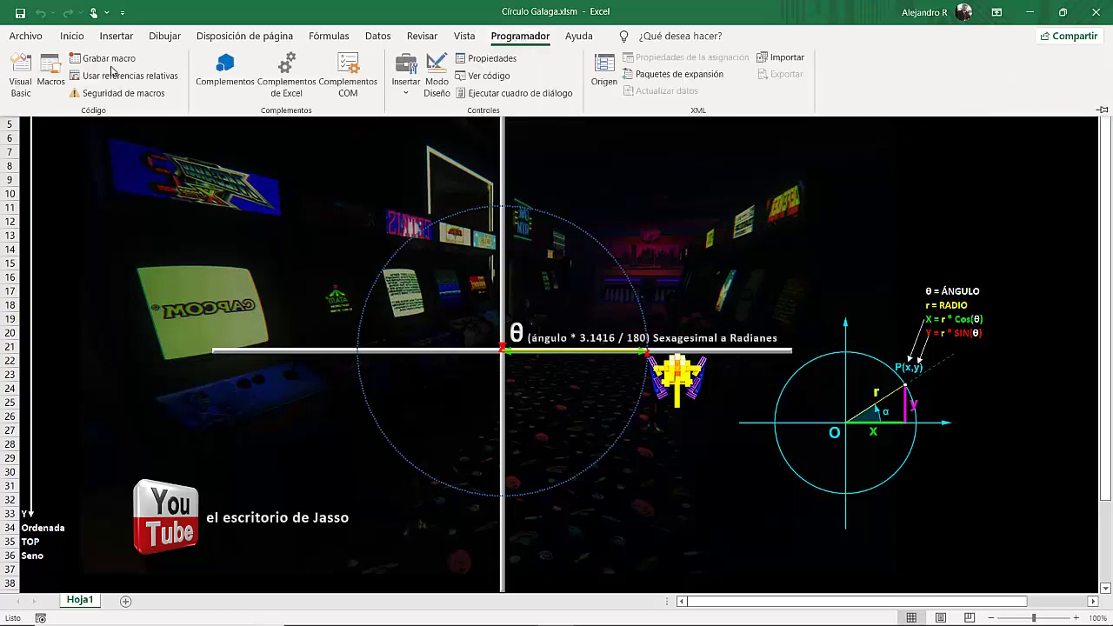
click(20, 73)
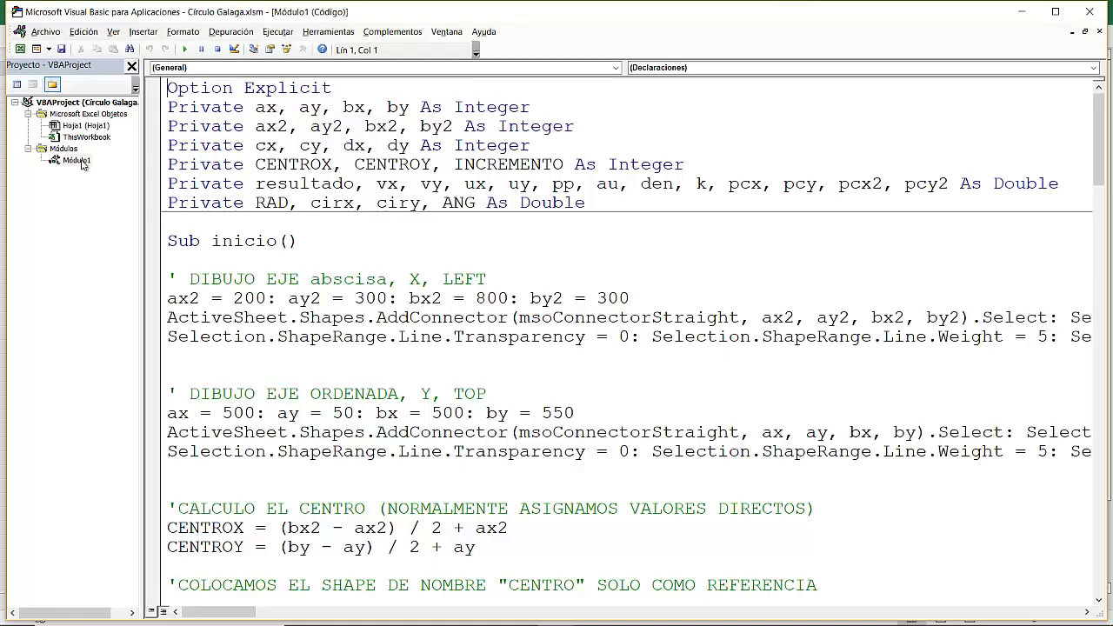
click(201, 107)
key(Down)
key(Down)
key(Down)
key(Up)
key(Right)
key(Right)
key(Right)
key(Down)
key(Down)
key(Down)
key(Down)
key(Down)
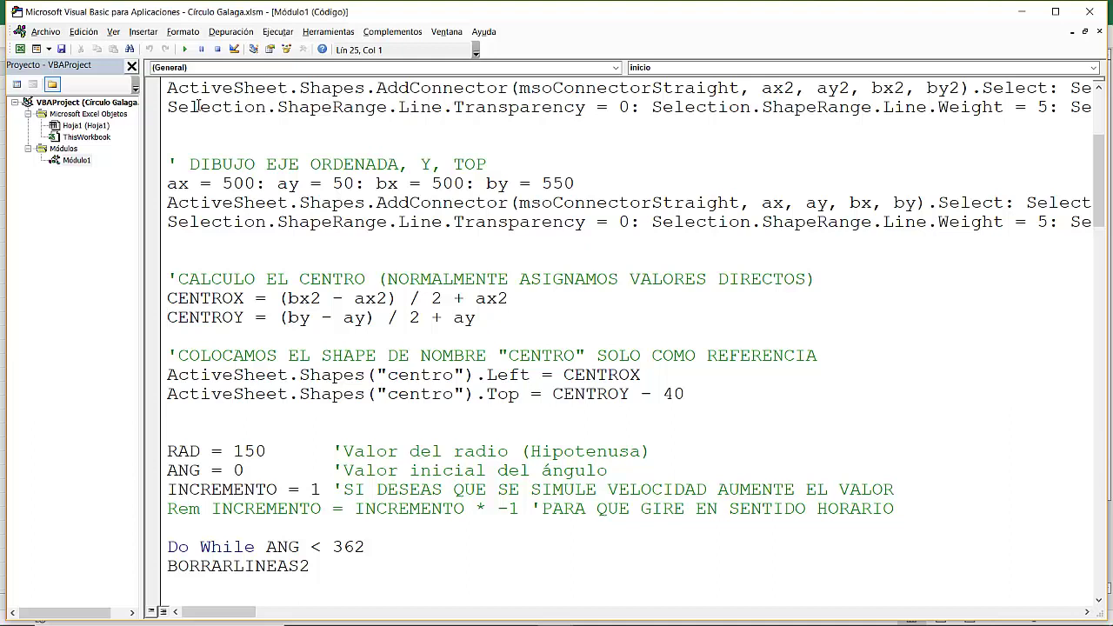
key(Down)
key(Down)
click(1029, 11)
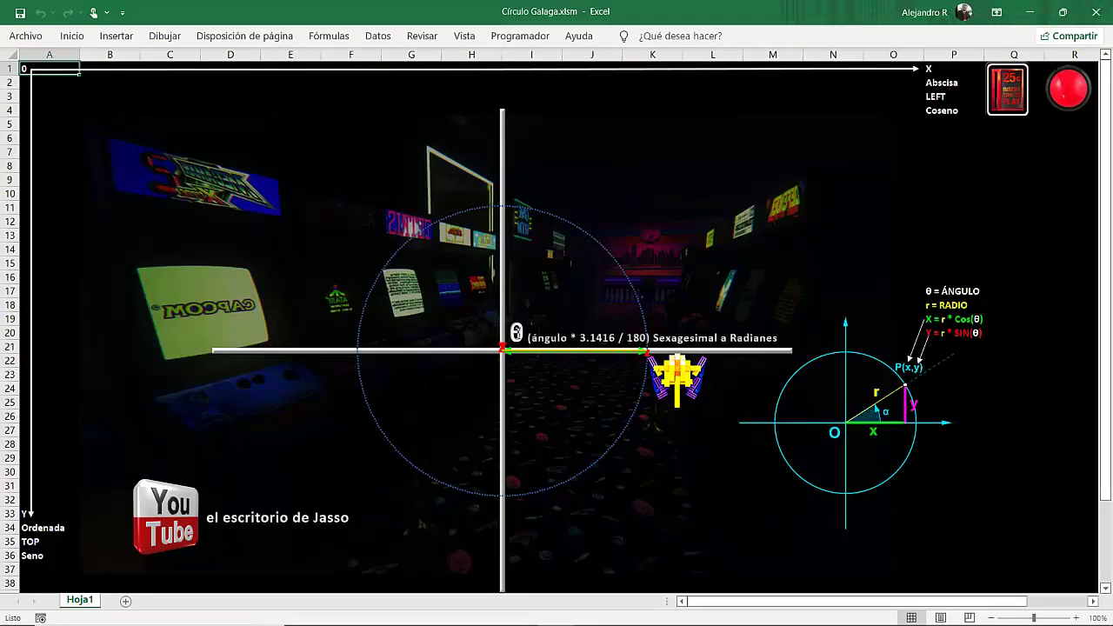
Step: Select the θ text box, show the formula bar, and check its name, centro
click(519, 332)
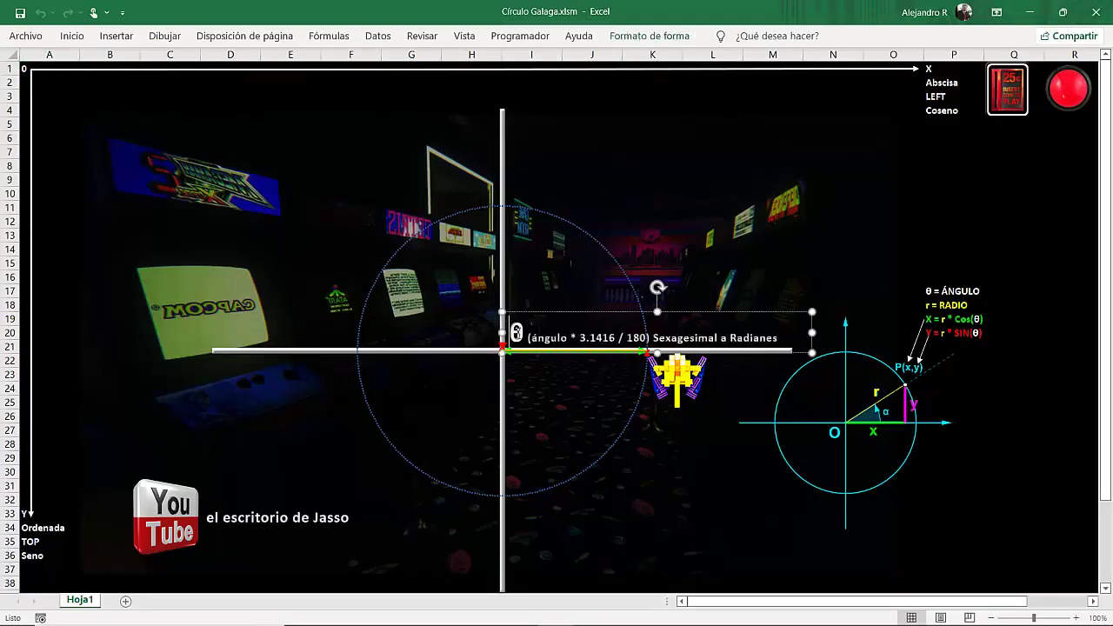
click(527, 312)
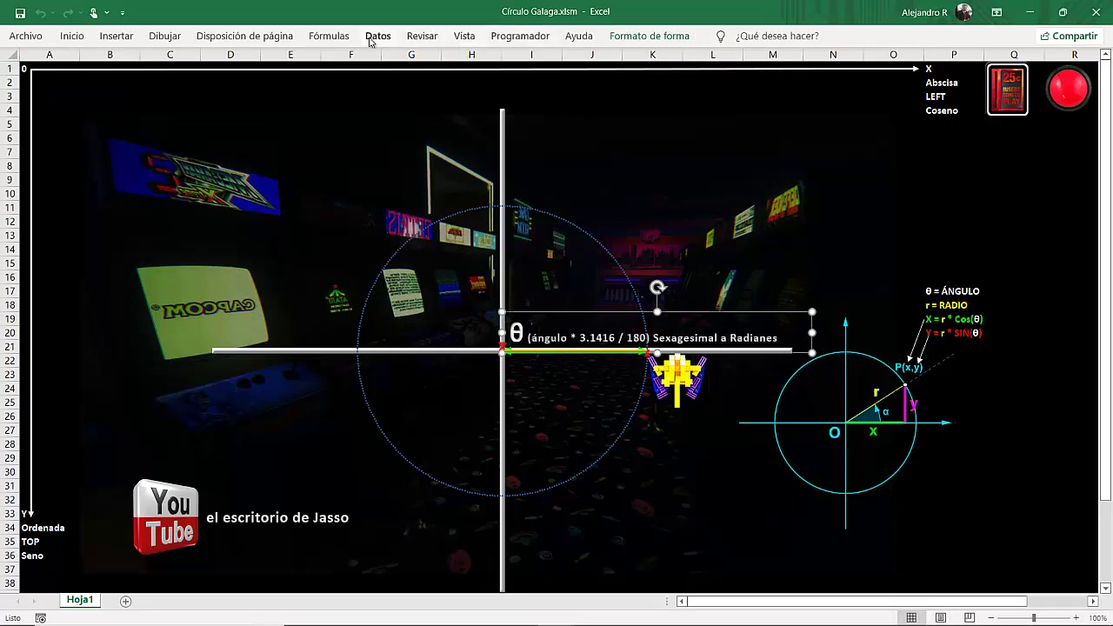
click(468, 42)
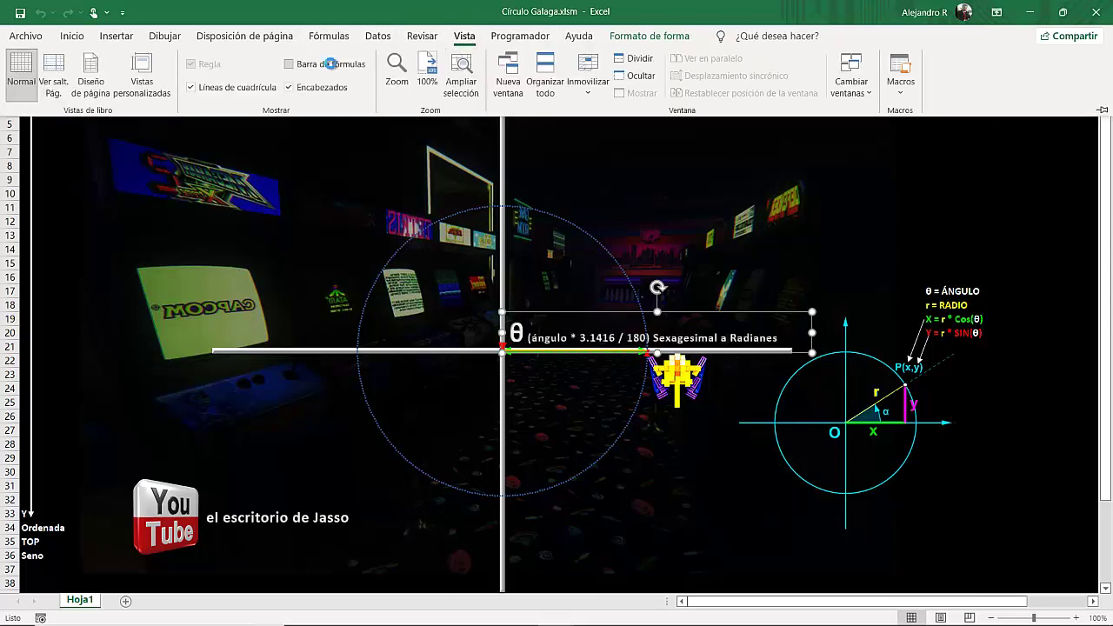
click(330, 63)
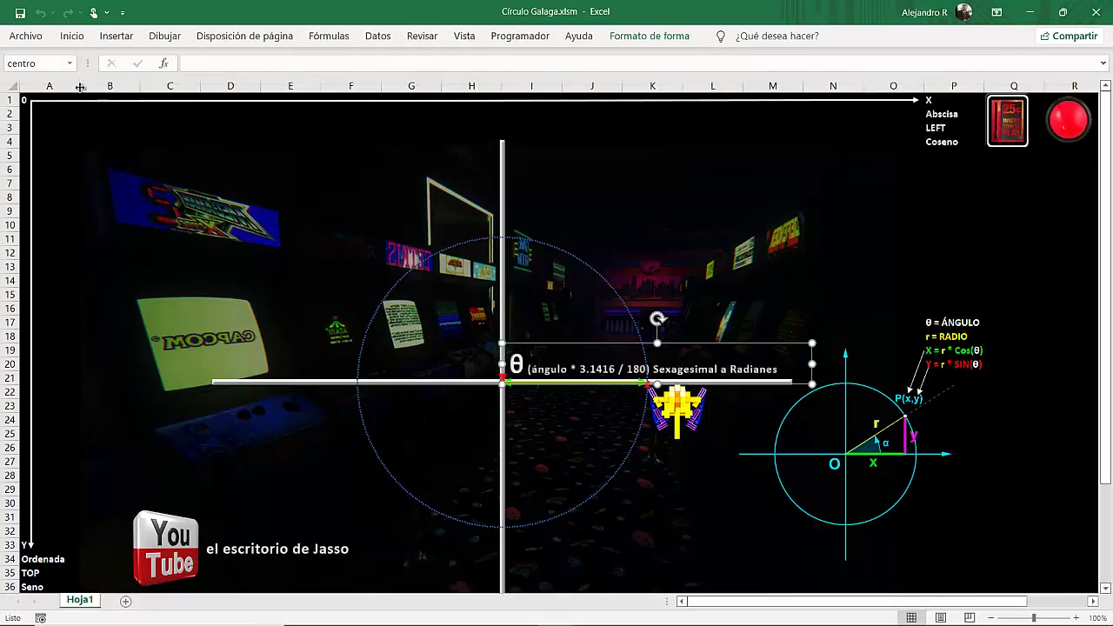
click(47, 64)
Step: Identify the centro shape and the JEFE ship in the Selection Pane, then close it
click(72, 37)
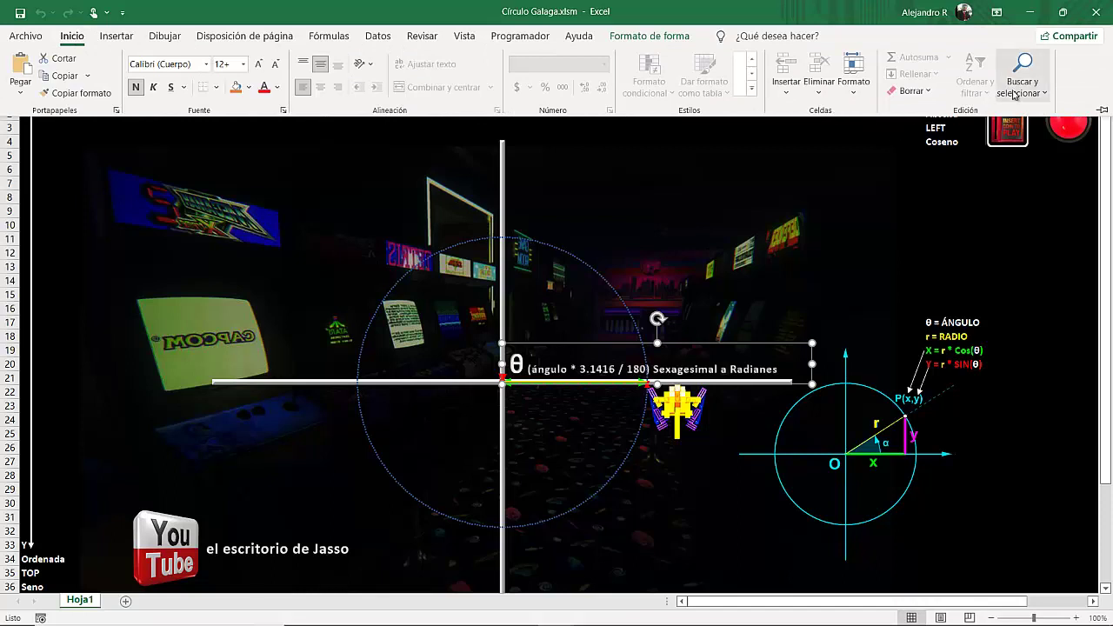
click(1015, 93)
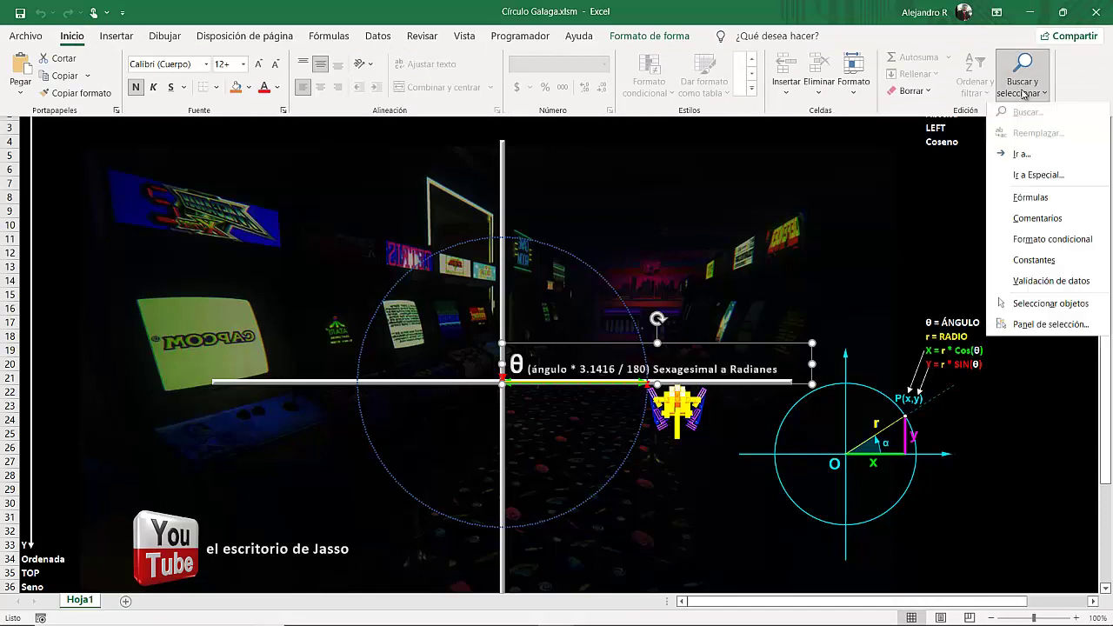
click(1056, 324)
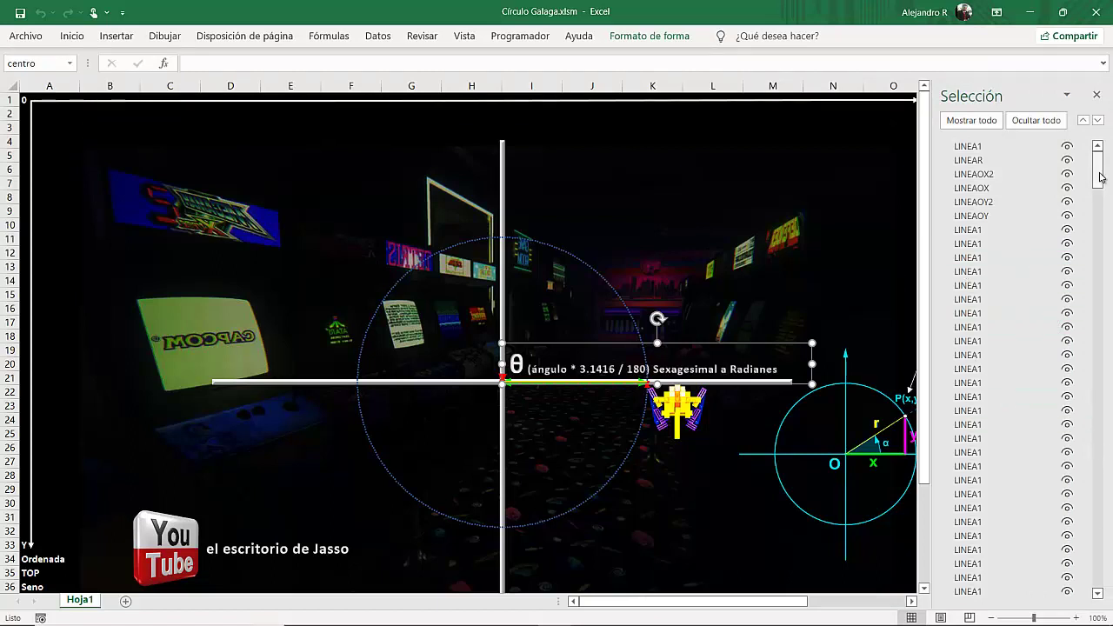
drag(1098, 173, 1098, 570)
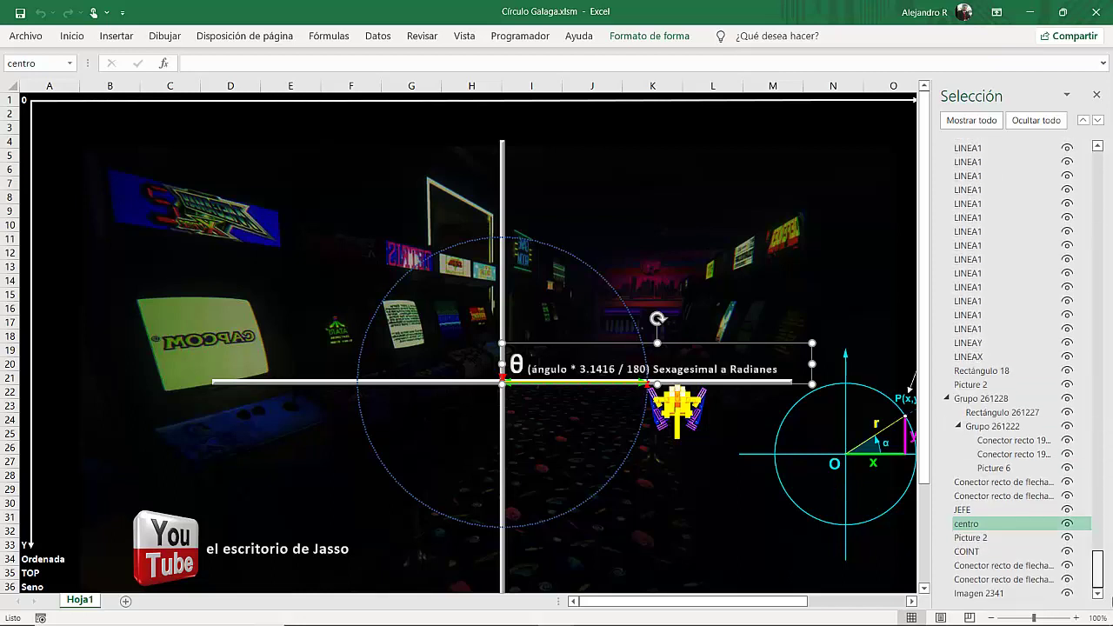
click(995, 524)
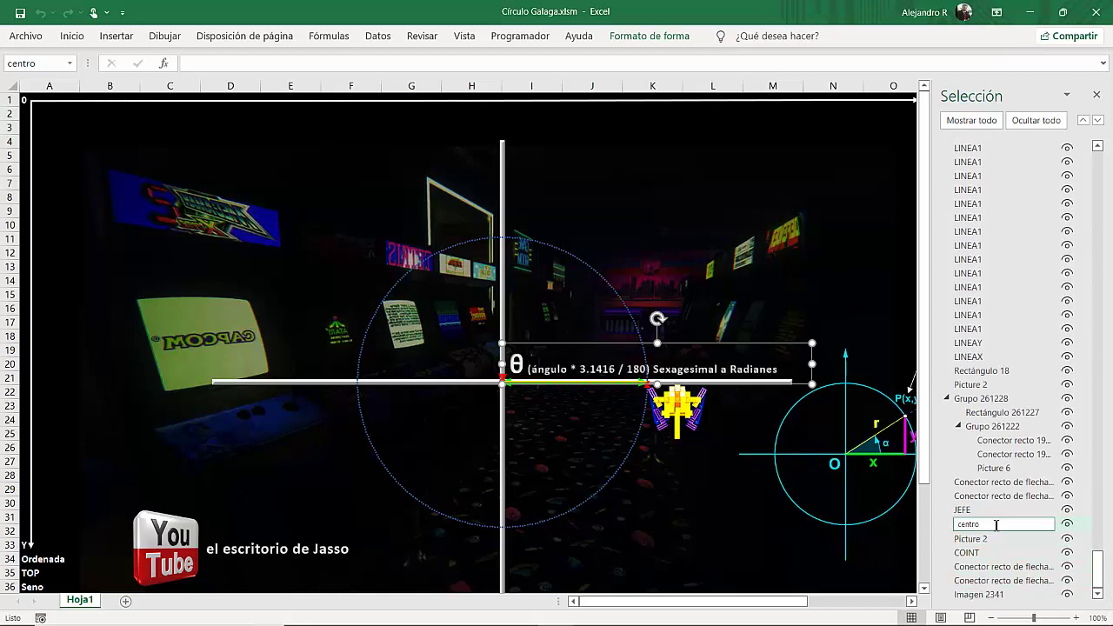
click(980, 509)
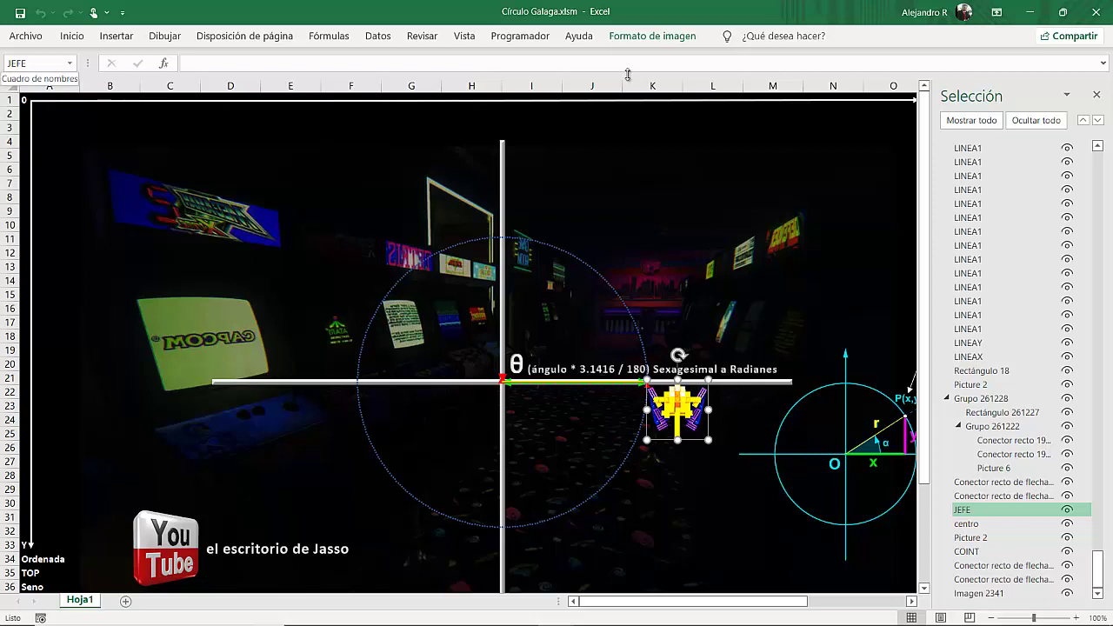
click(1097, 94)
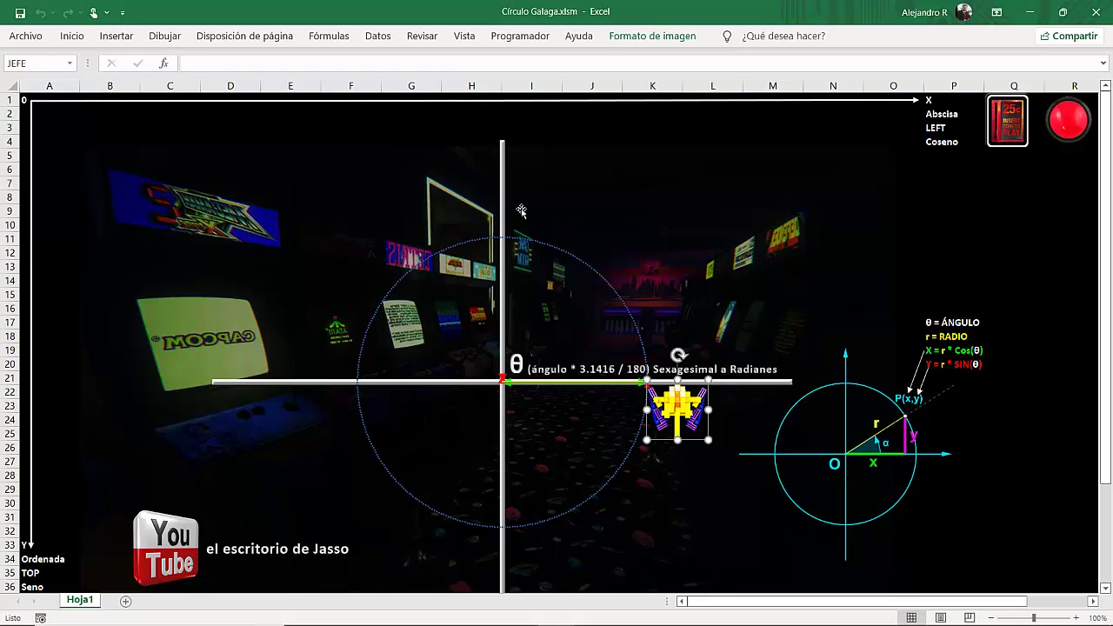
Step: Open the inicio macro in Visual Basic and select the four yellow radius-vector lines
click(526, 40)
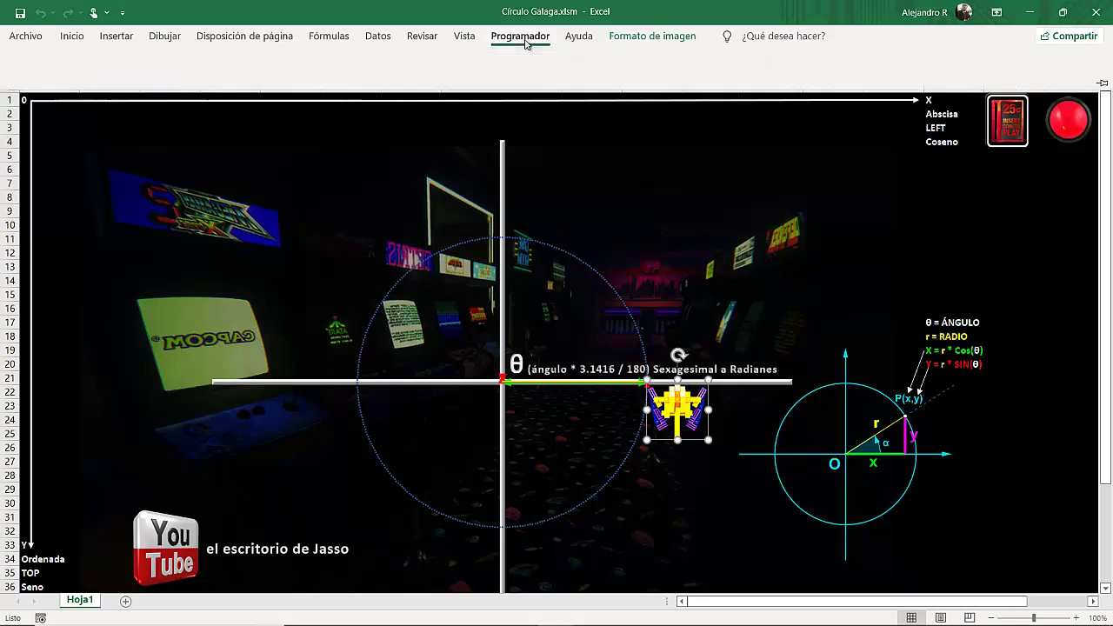
click(19, 77)
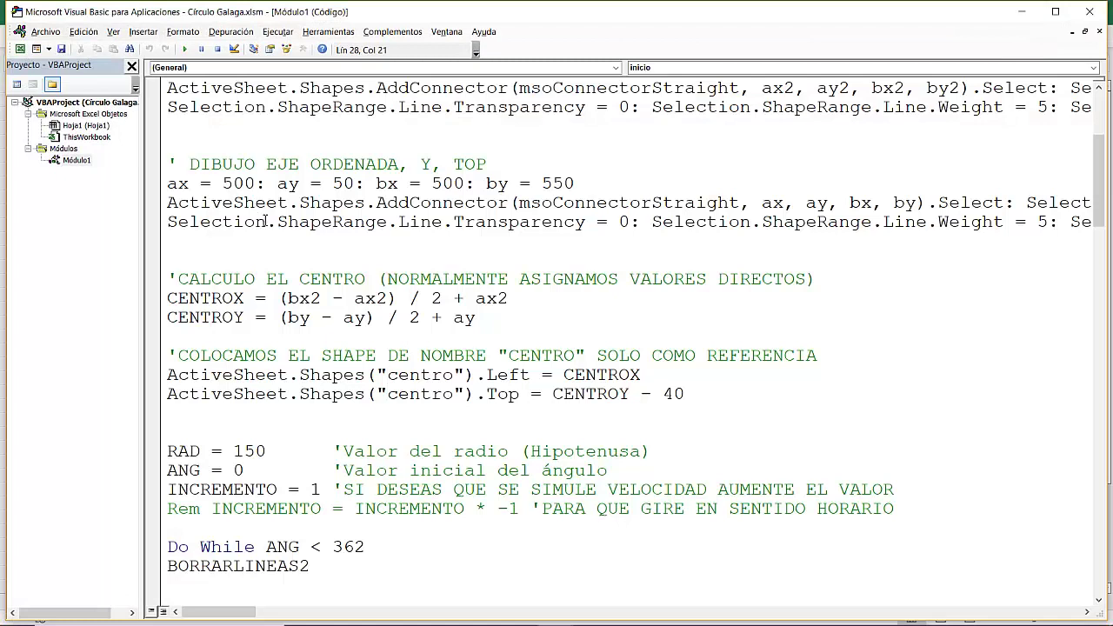
key(Down)
key(Down)
key(Down)
key(Down)
key(Down)
click(315, 490)
key(Down)
key(Down)
key(Down)
key(Down)
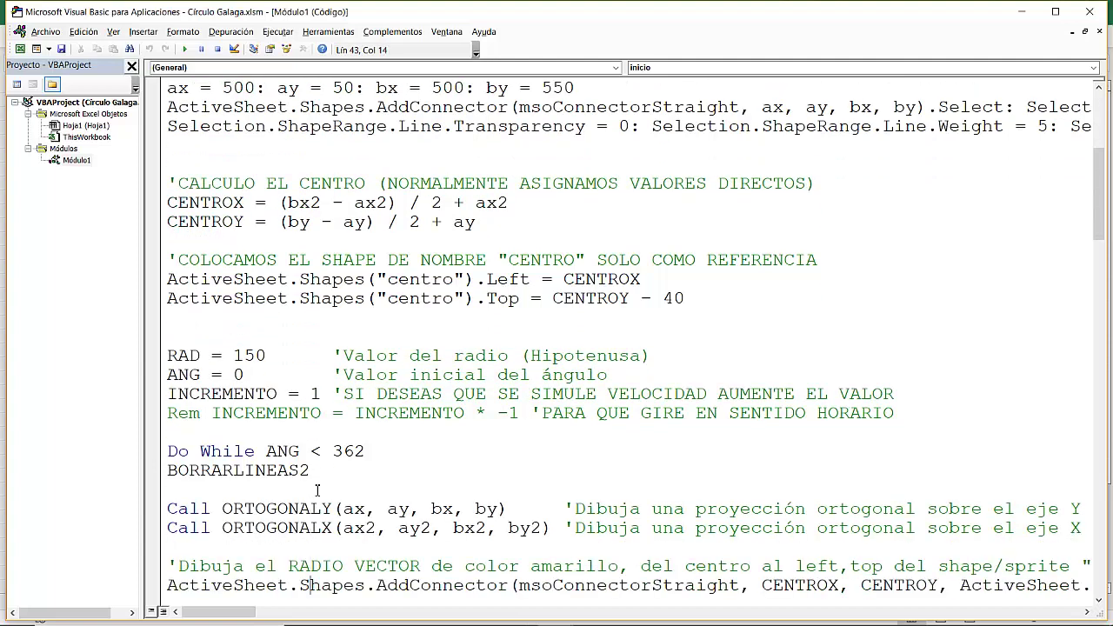
key(Down)
key(Down)
key(Down)
key(Down)
key(Down)
key(Down)
key(Down)
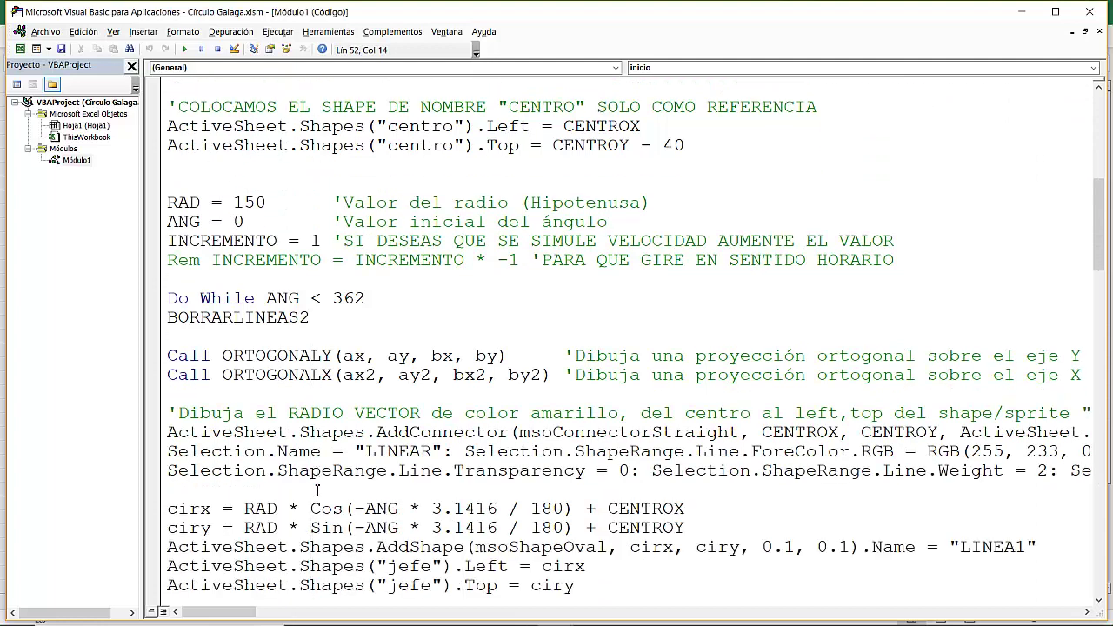
key(Up)
key(Up)
key(Down)
key(Down)
key(Down)
key(Down)
key(Down)
key(Up)
key(Up)
key(Up)
key(Up)
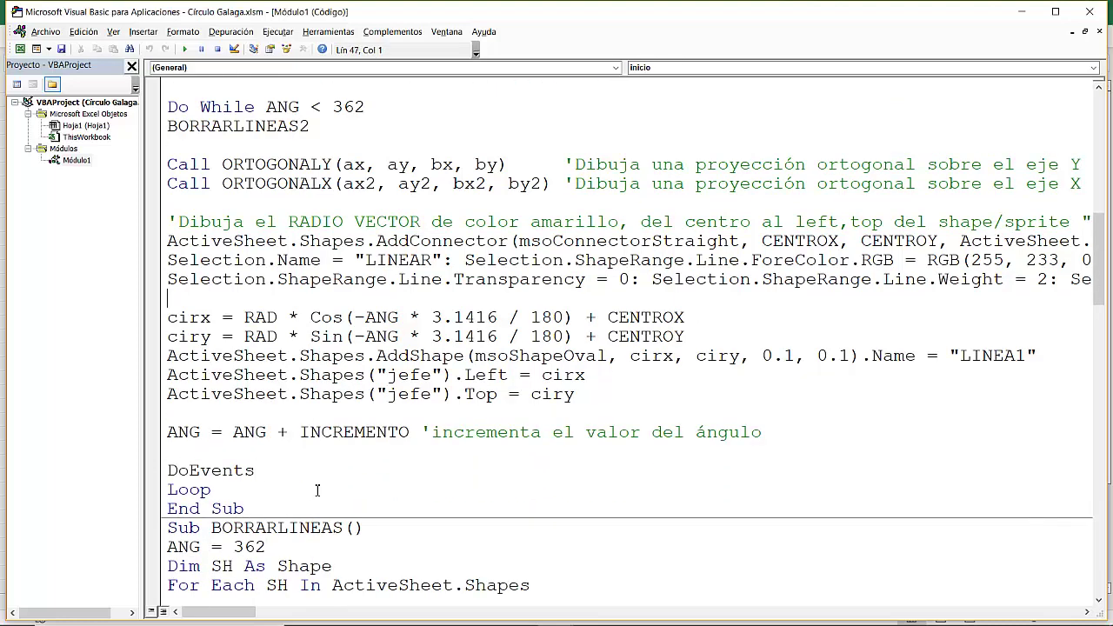
key(Up)
key(shift+Down)
key(shift+Down)
key(shift+Down)
key(shift+Down)
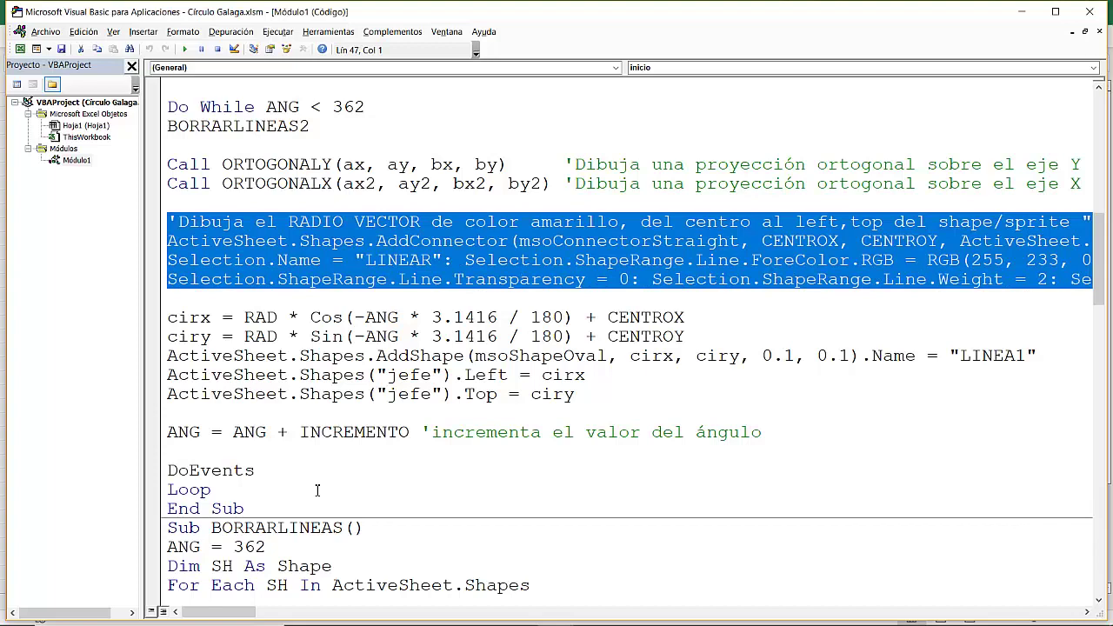
Step: Add a blank line and highlight the + CENTROX, minus-sign and + CENTROY terms in cirx and ciry
key(Down)
key(Down)
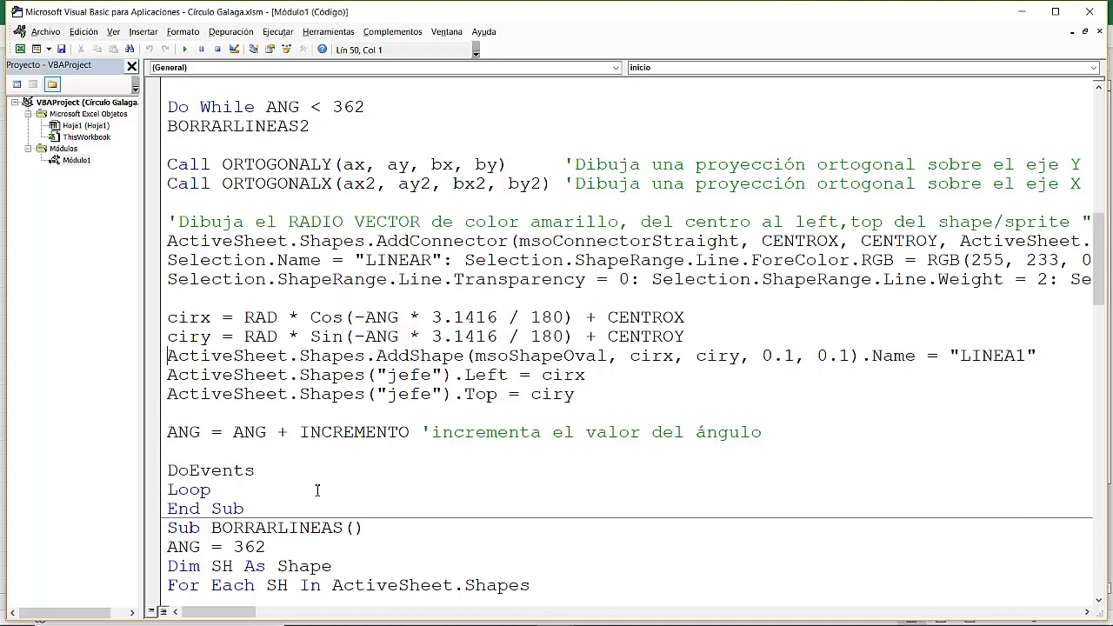
key(Return)
key(Up)
key(Up)
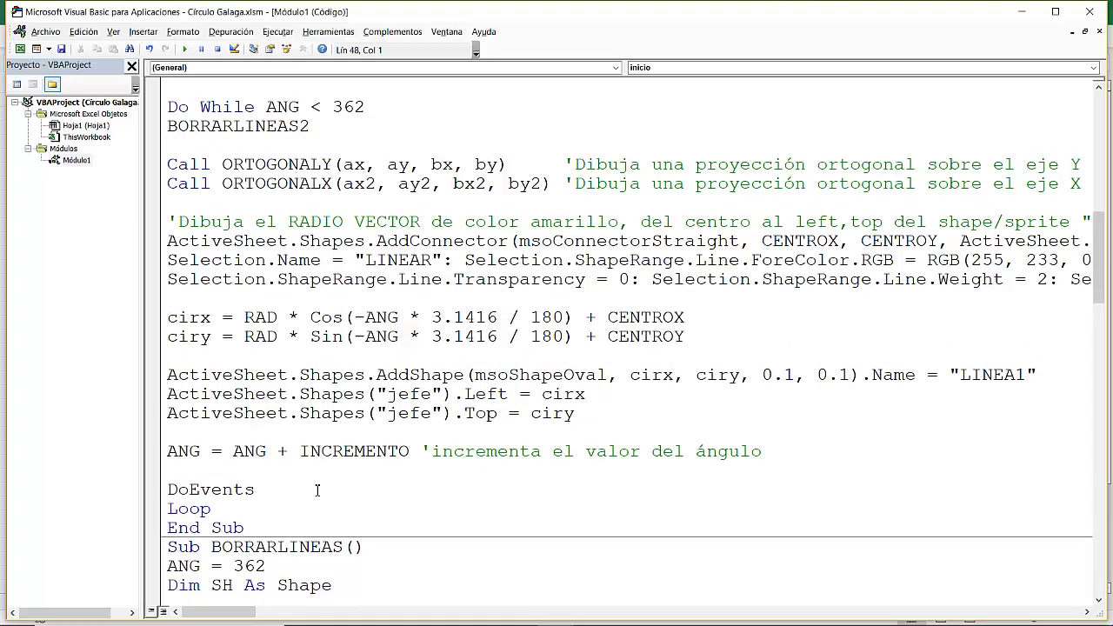
key(shift+Down)
key(shift+Down)
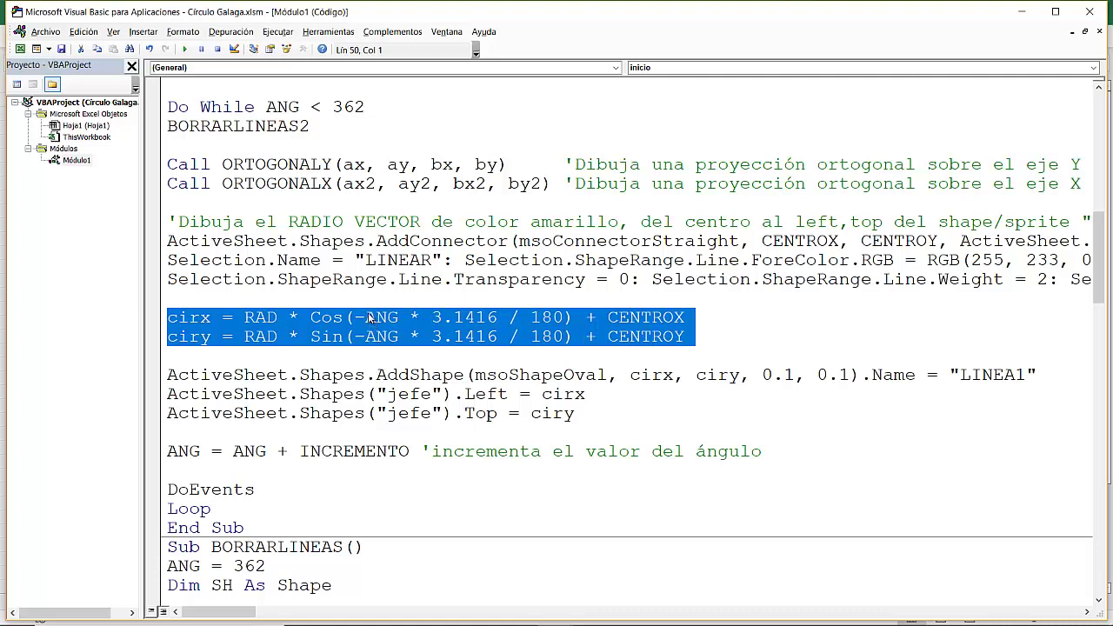
drag(685, 318, 585, 317)
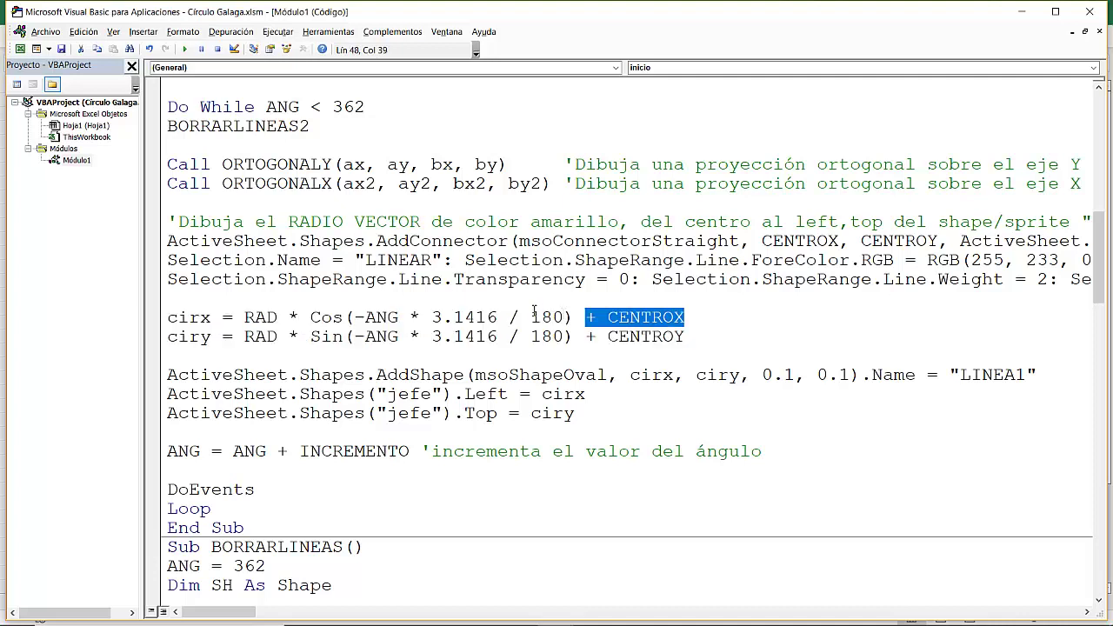
click(366, 337)
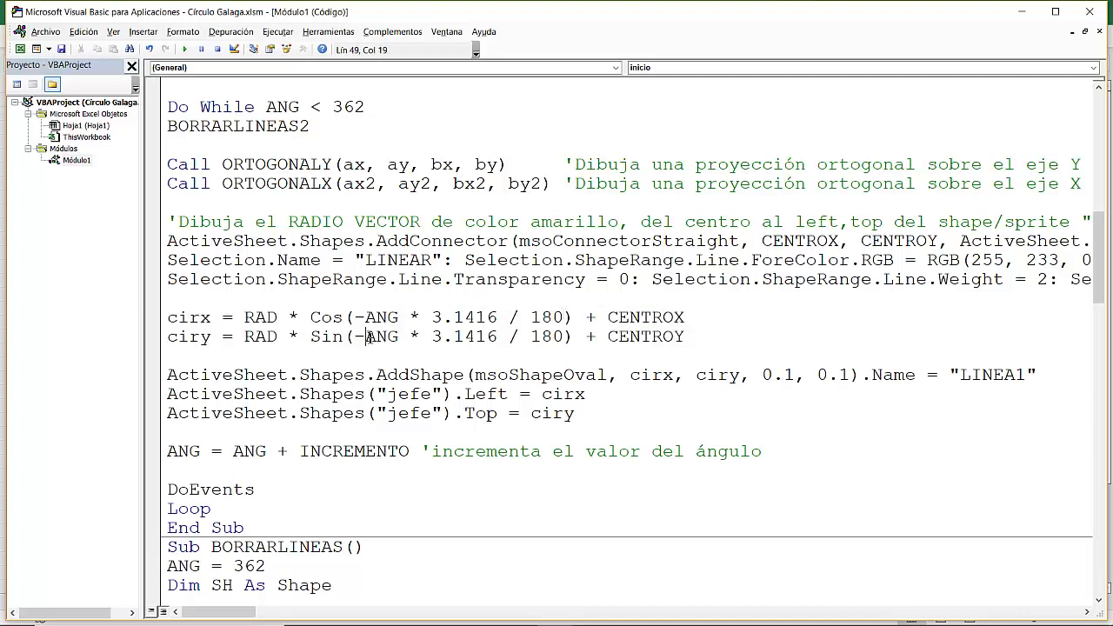
drag(367, 336, 355, 337)
drag(691, 337, 589, 339)
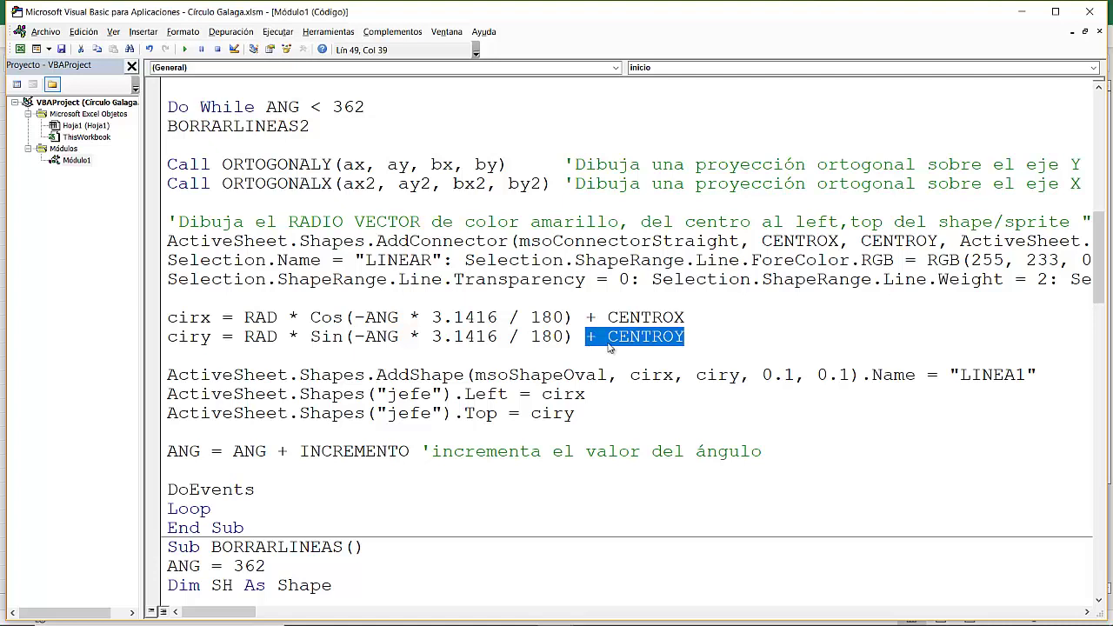
Step: Erase + CENTROX and + CENTROY from the cirx and ciry lines and return to the sheet
click(690, 317)
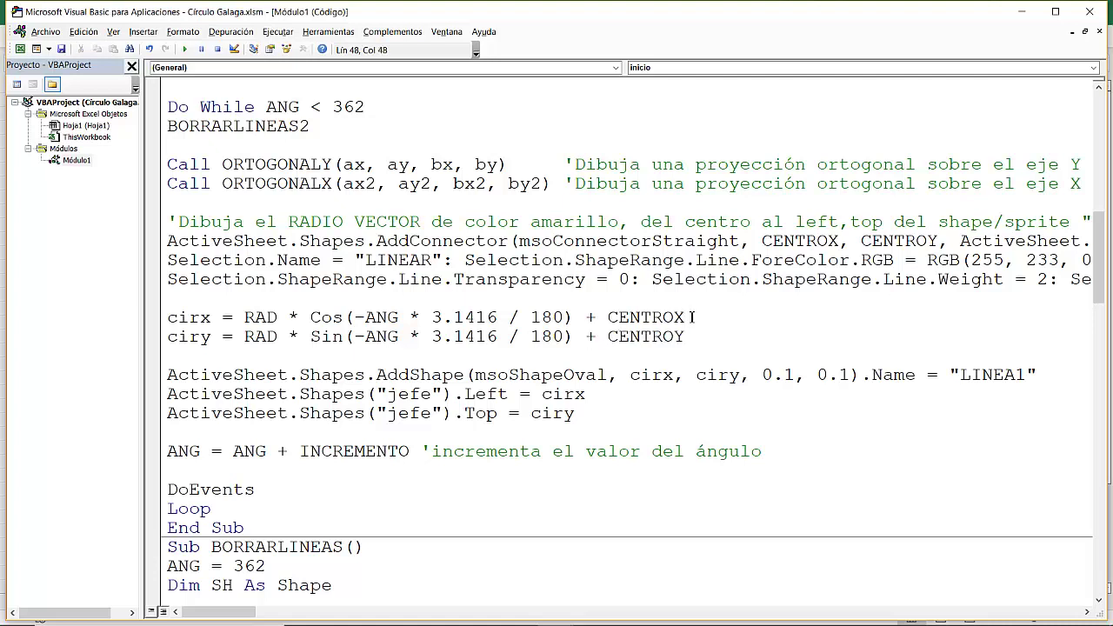
key(BackSpace)
key(BackSpace)
key(BackSpace)
key(BackSpace)
key(BackSpace)
key(BackSpace)
key(BackSpace)
key(BackSpace)
click(696, 336)
key(BackSpace)
key(BackSpace)
key(BackSpace)
key(BackSpace)
key(BackSpace)
key(BackSpace)
key(BackSpace)
key(BackSpace)
key(BackSpace)
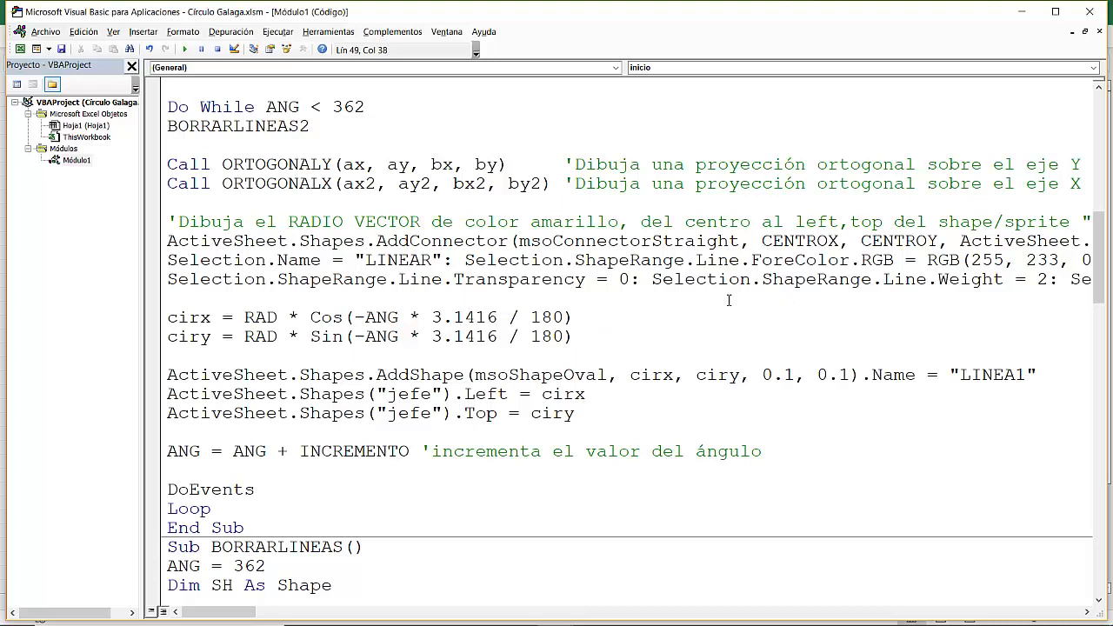
click(1023, 11)
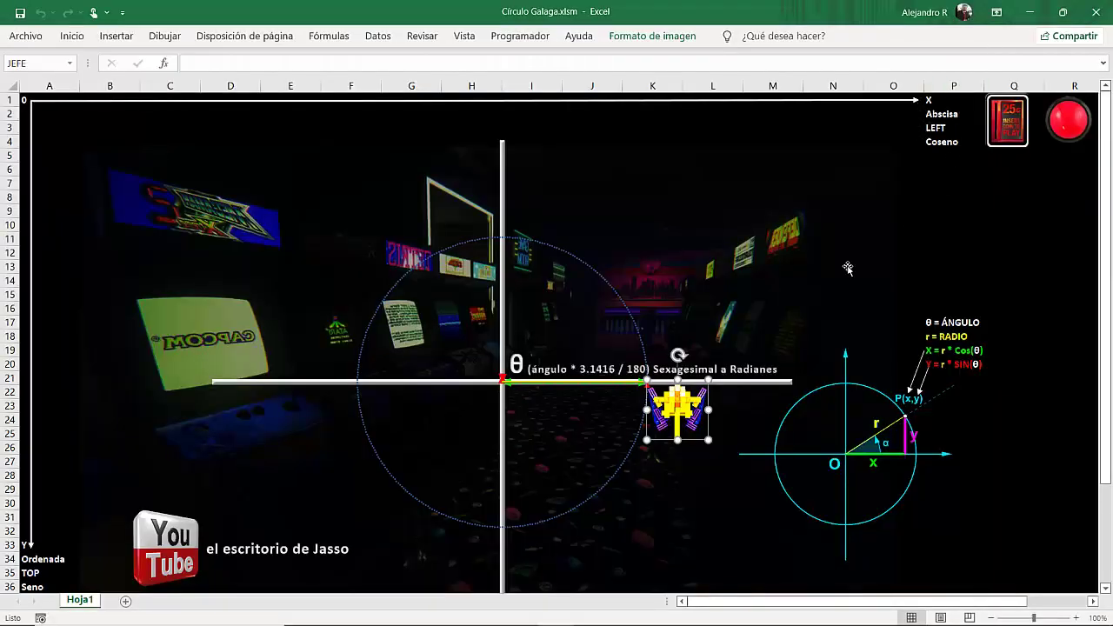
Step: Rerun the circle animation without offsets so the ship circles the top-left corner
key(Escape)
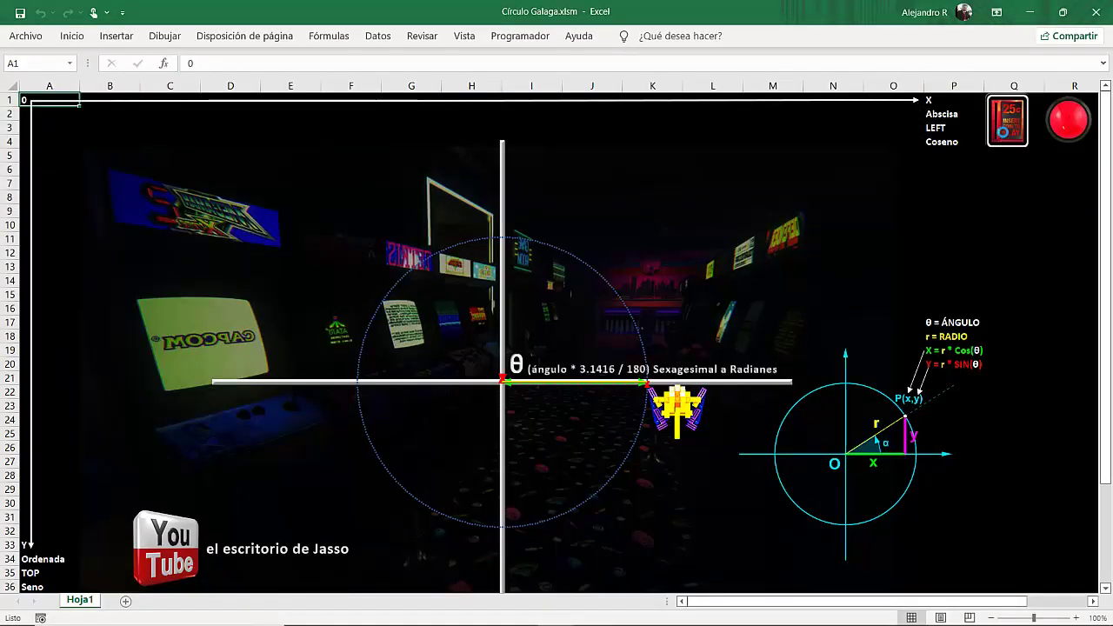
click(1005, 137)
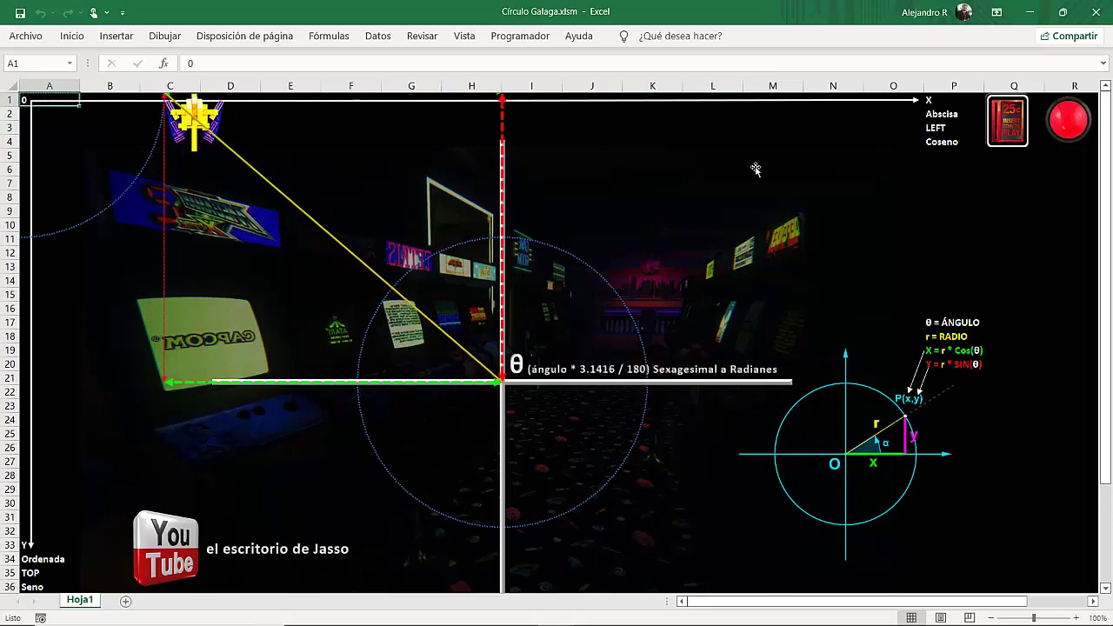
click(522, 37)
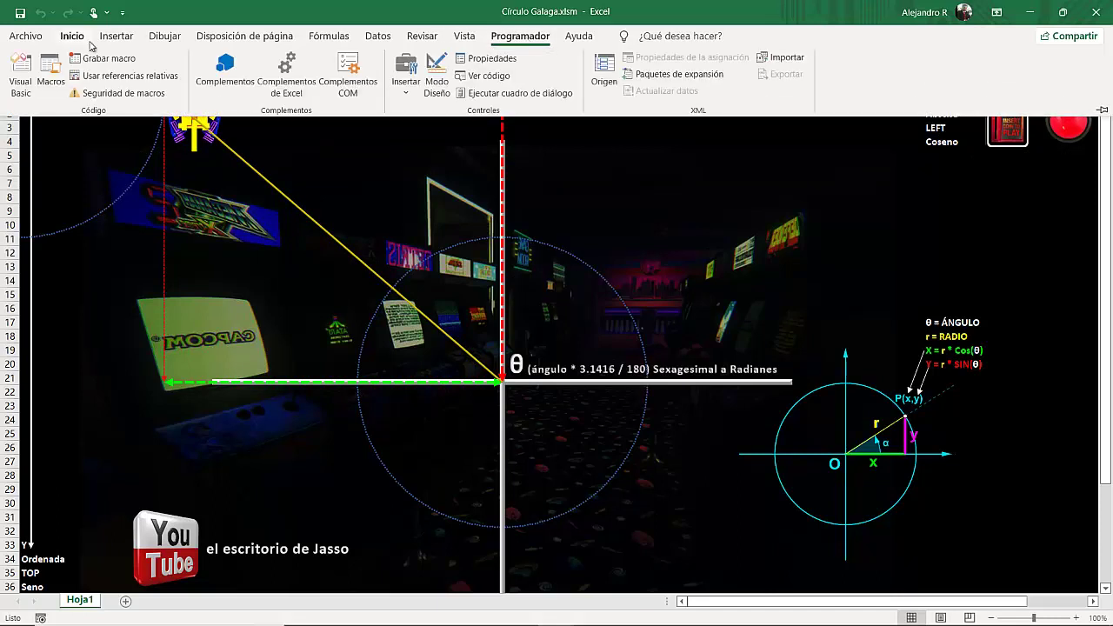
Step: Restore + CENTROX and + CENTROY in cirx and ciry and review the centre setup lines
click(20, 74)
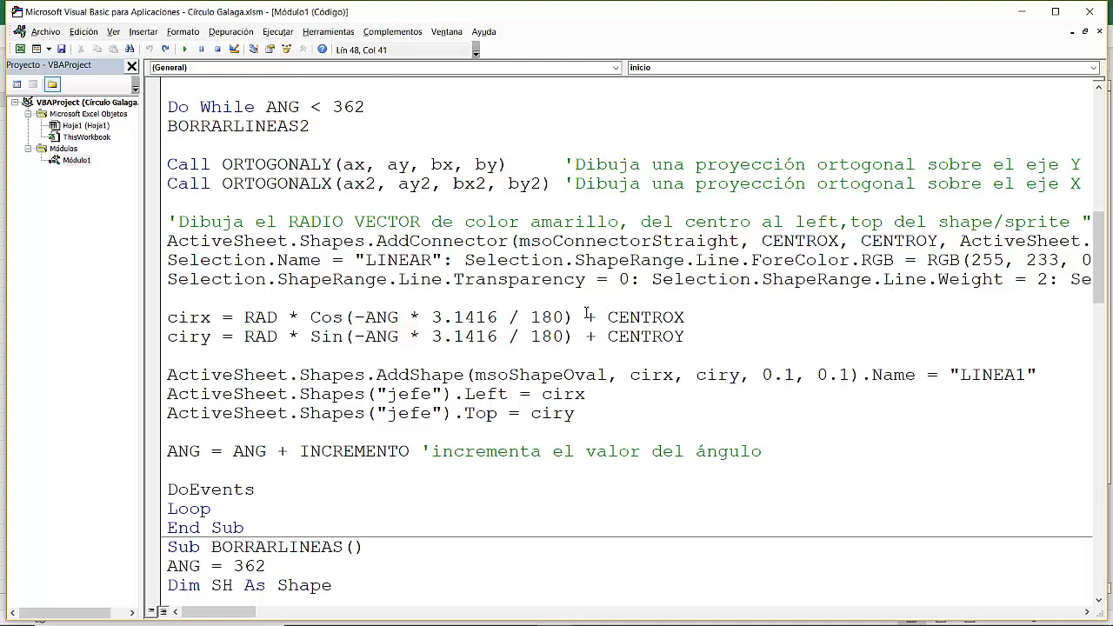
key(Up)
key(Up)
key(Up)
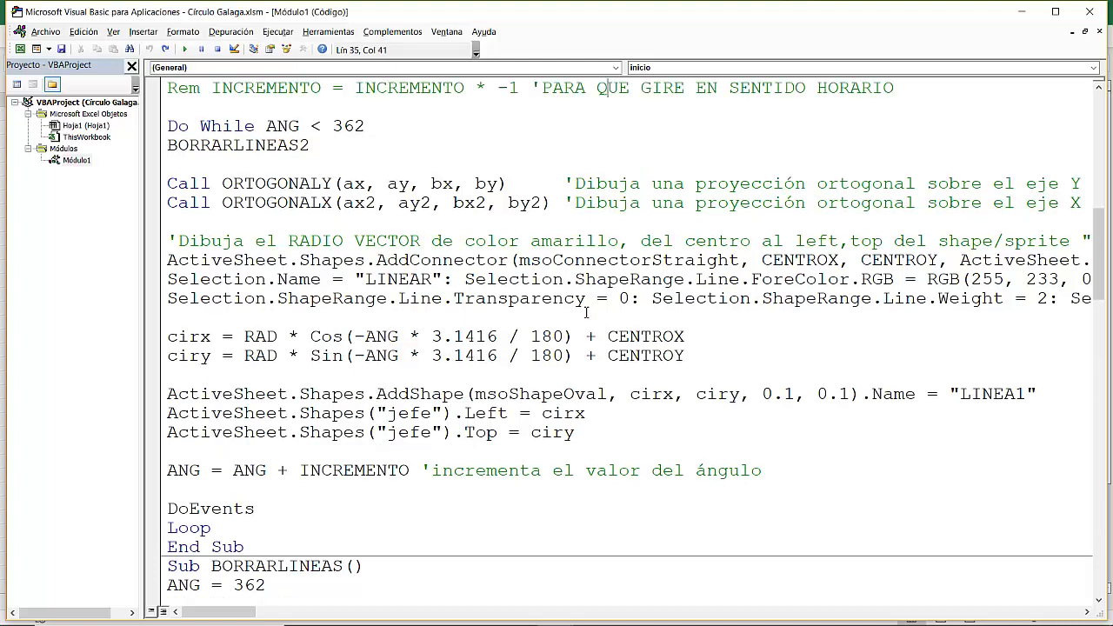
key(Up)
key(Up)
key(Up)
key(Up)
key(Up)
key(Up)
key(Up)
key(Up)
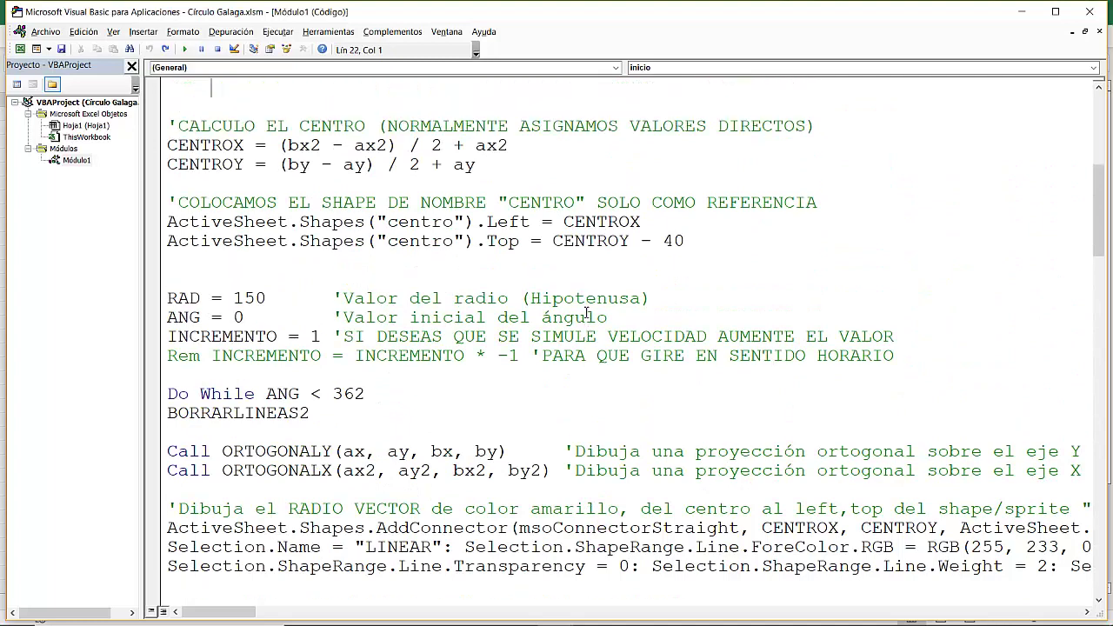
key(Up)
key(Up)
key(Up)
key(Up)
key(Up)
key(Up)
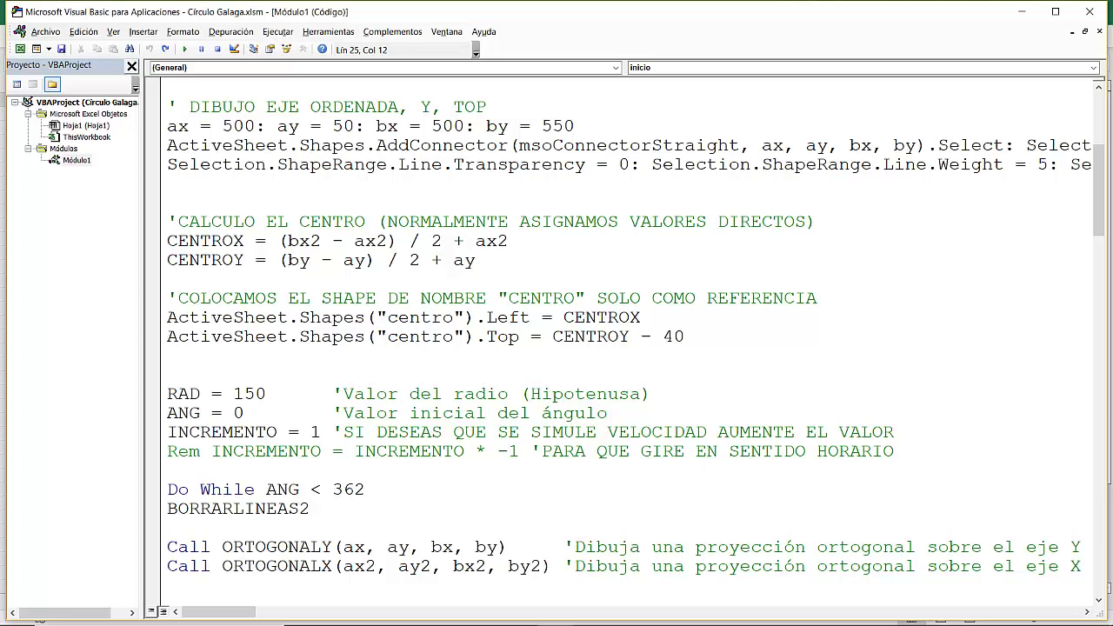
scroll(626, 339, down, 4)
scroll(588, 314, down, 1)
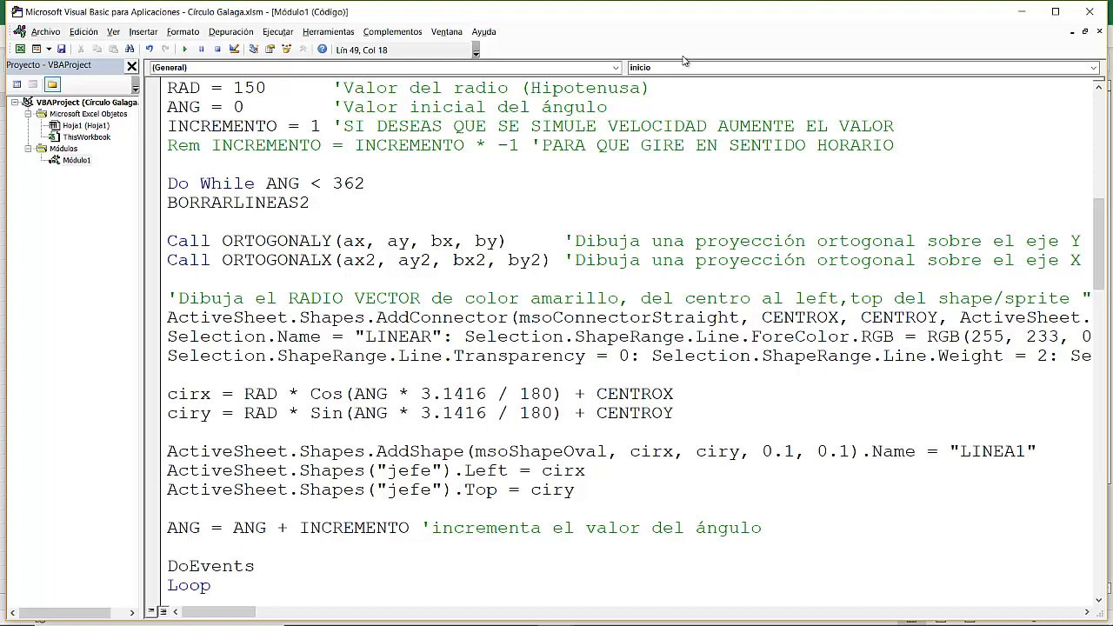
Step: Run the circle animation with the changed ANG formulas, then stop it with the red button
click(1017, 13)
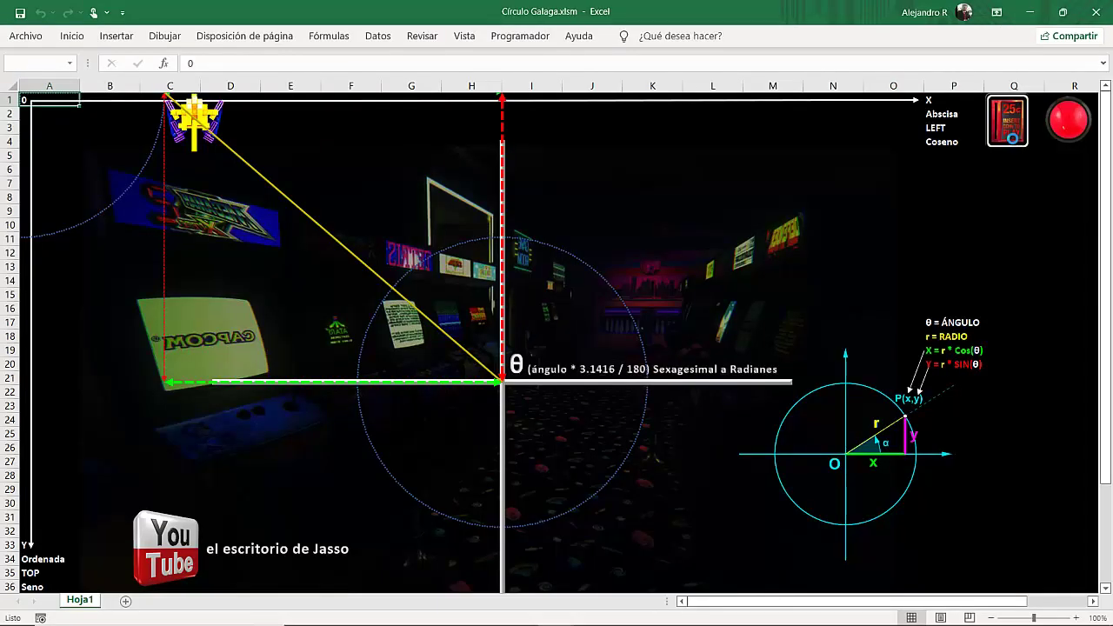
click(1014, 143)
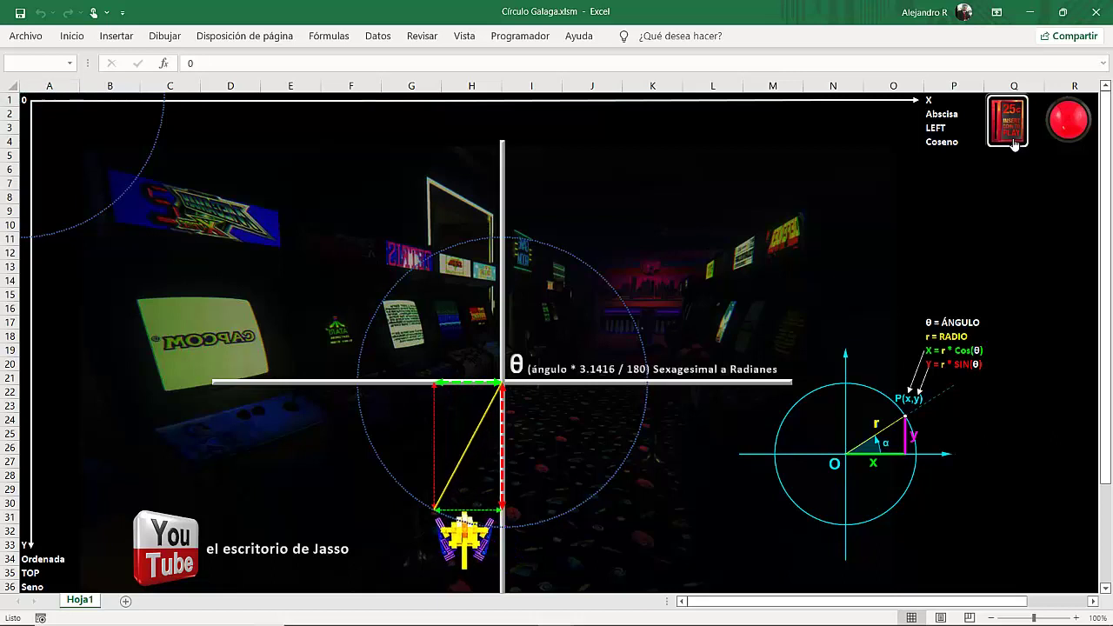
click(1069, 125)
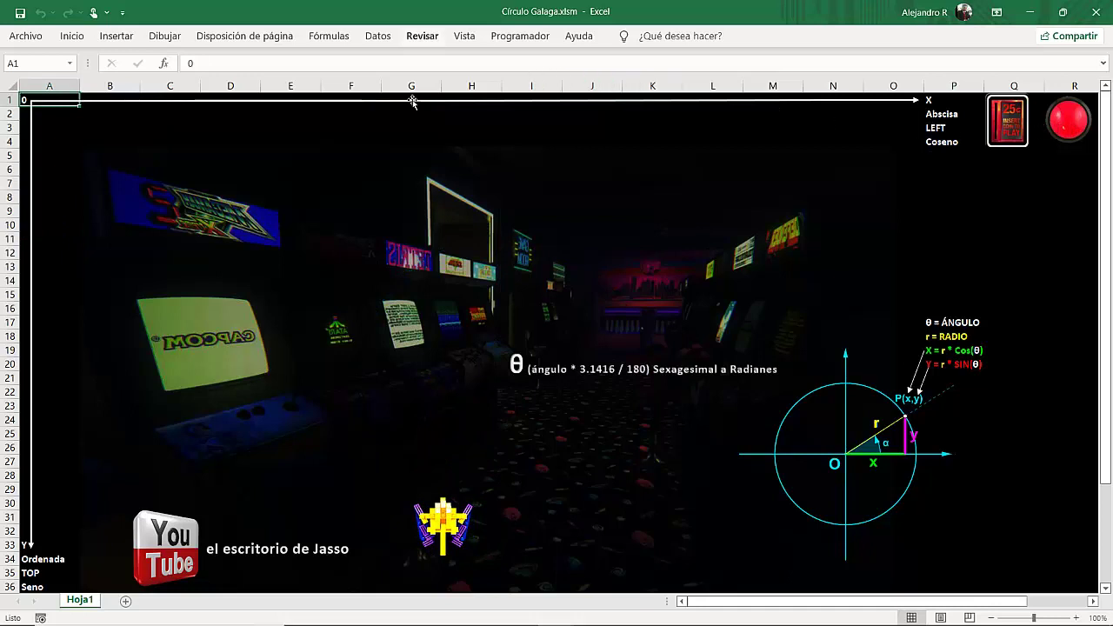
Step: Put -ANG back in the Cos and Sin formulas and rerun the circle animation
mouse_move(496, 623)
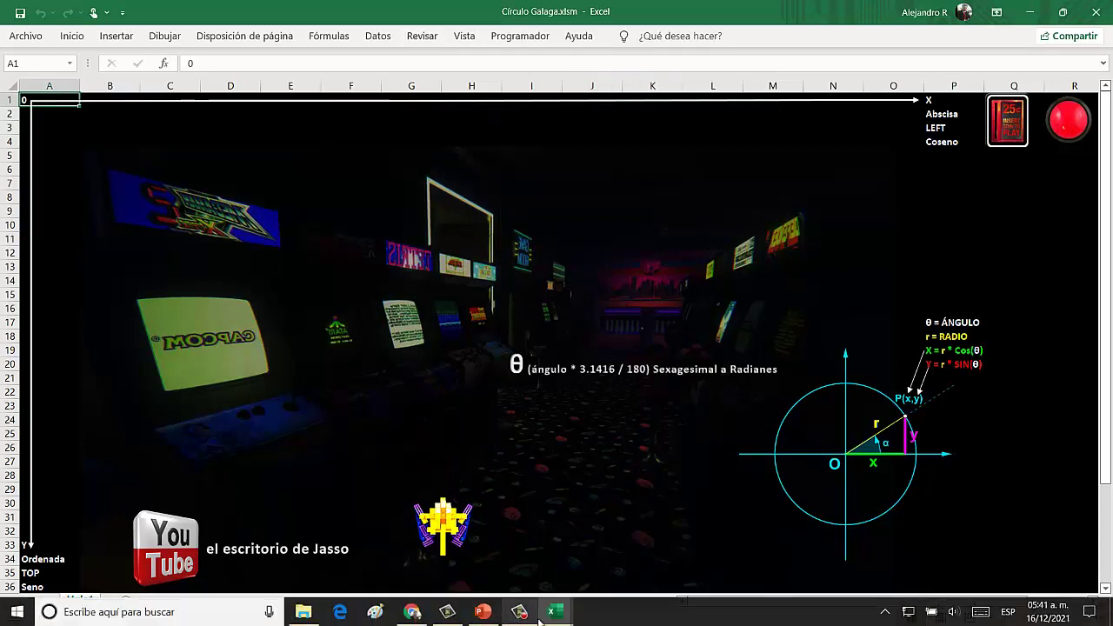
mouse_move(557, 619)
click(633, 487)
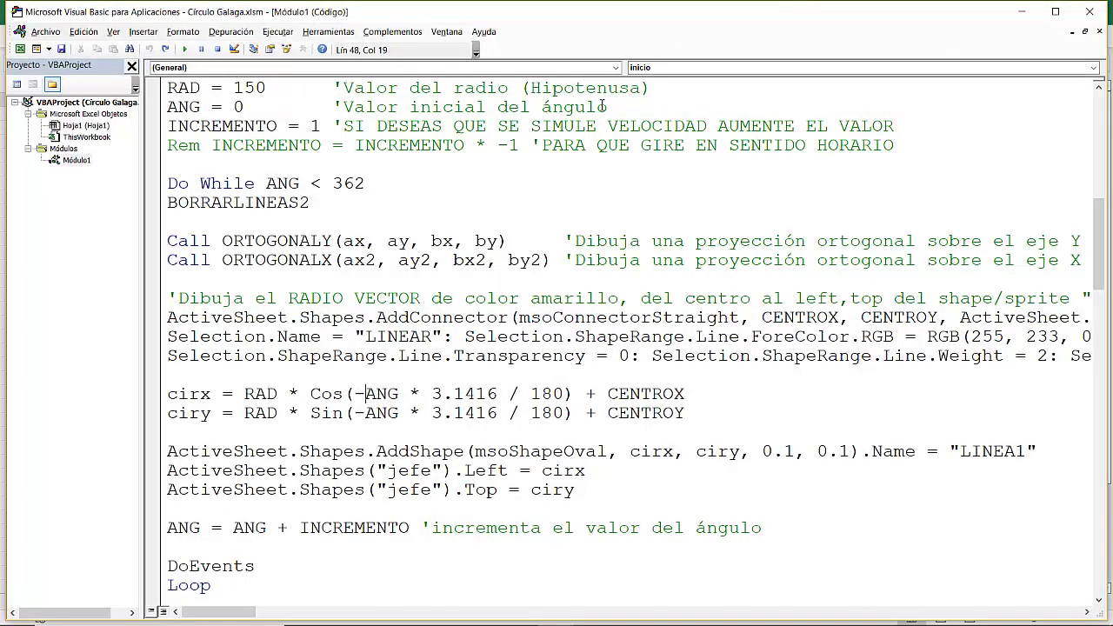
click(1020, 11)
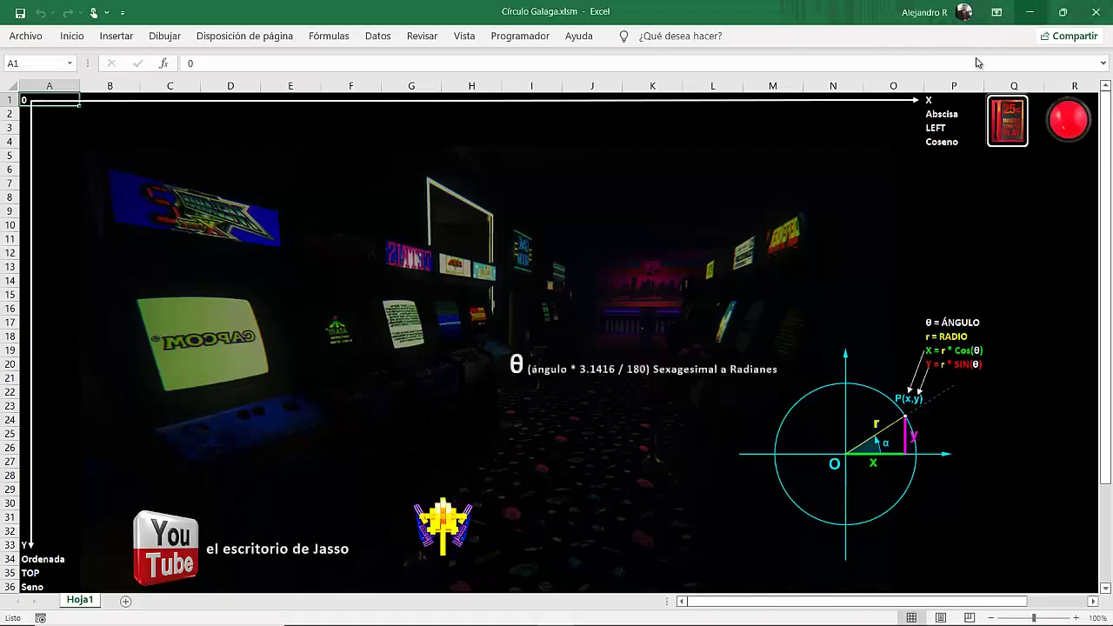
click(1006, 135)
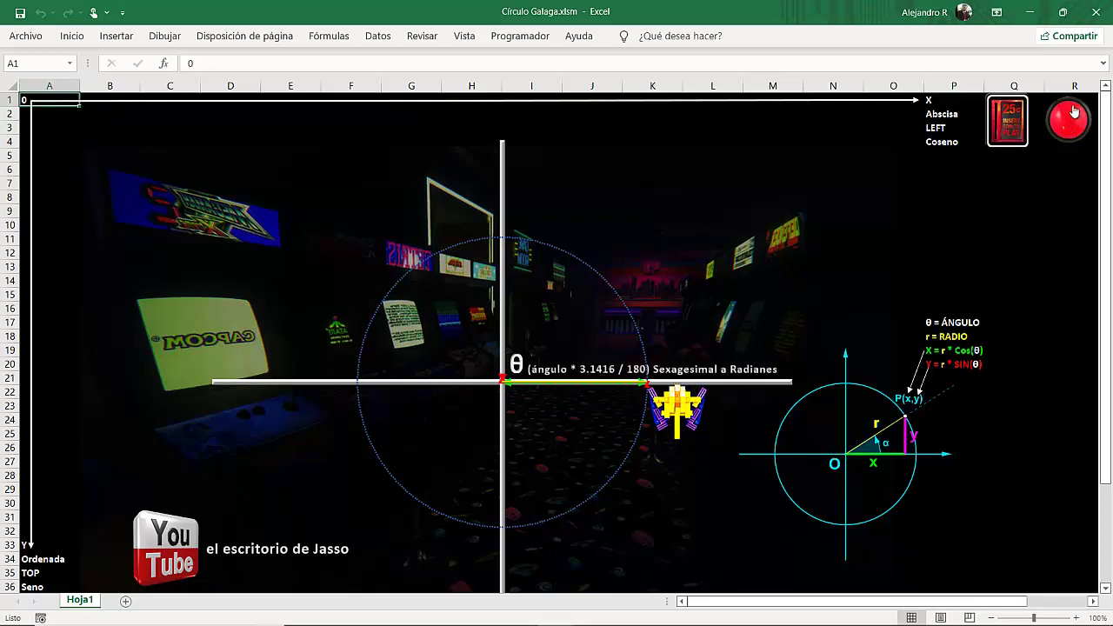
Step: Save and close Círculo Galaga.xlsm, then open GALAGA Elipse.xlsm from the GALAGA folder
click(1098, 12)
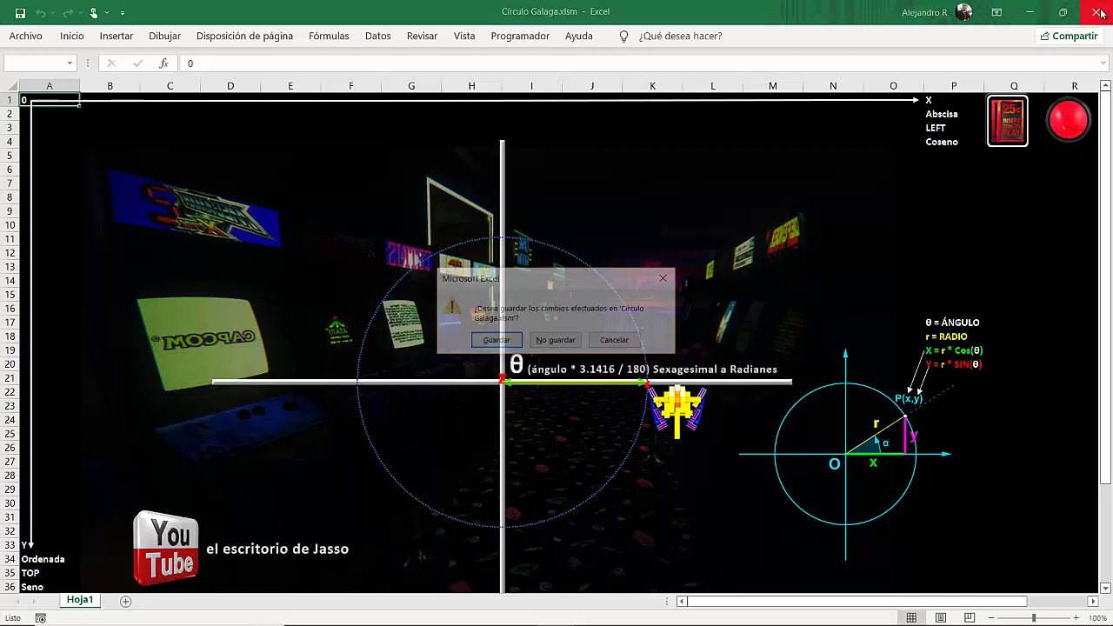
click(498, 342)
click(501, 349)
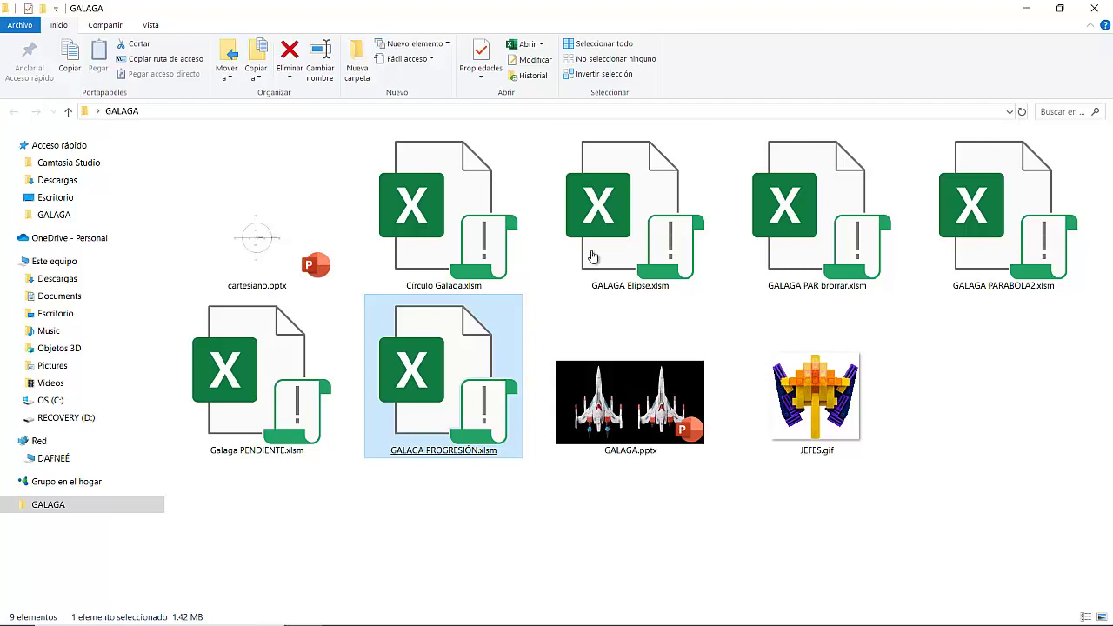
double_click(632, 233)
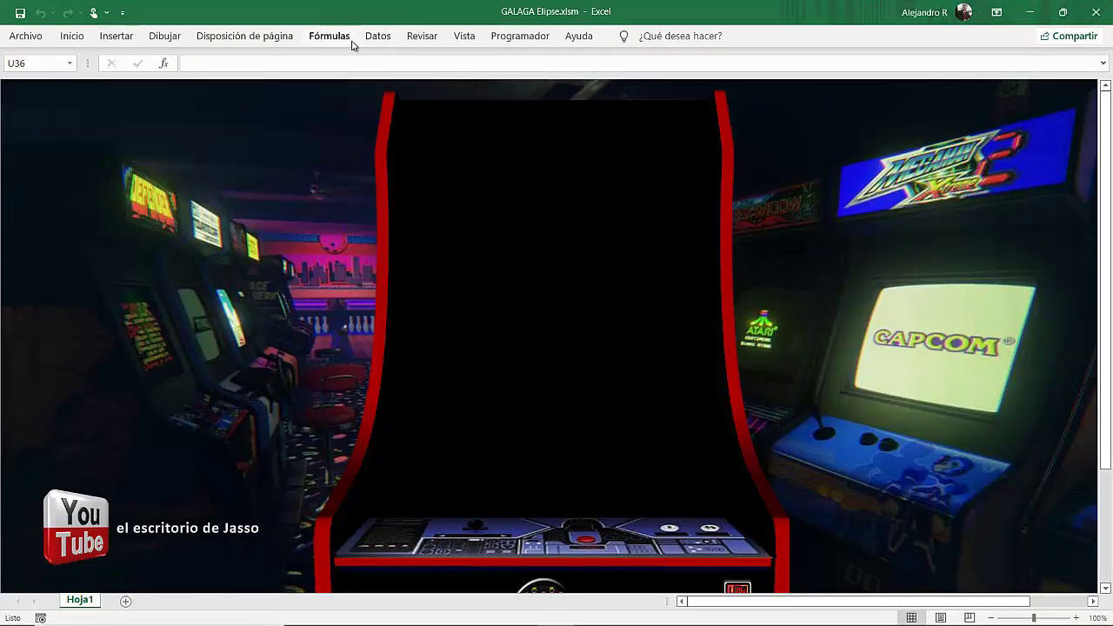
Step: Open GALAGA Elipse's Módulo1 code in Visual Basic and move into the JUEGO loop
click(520, 37)
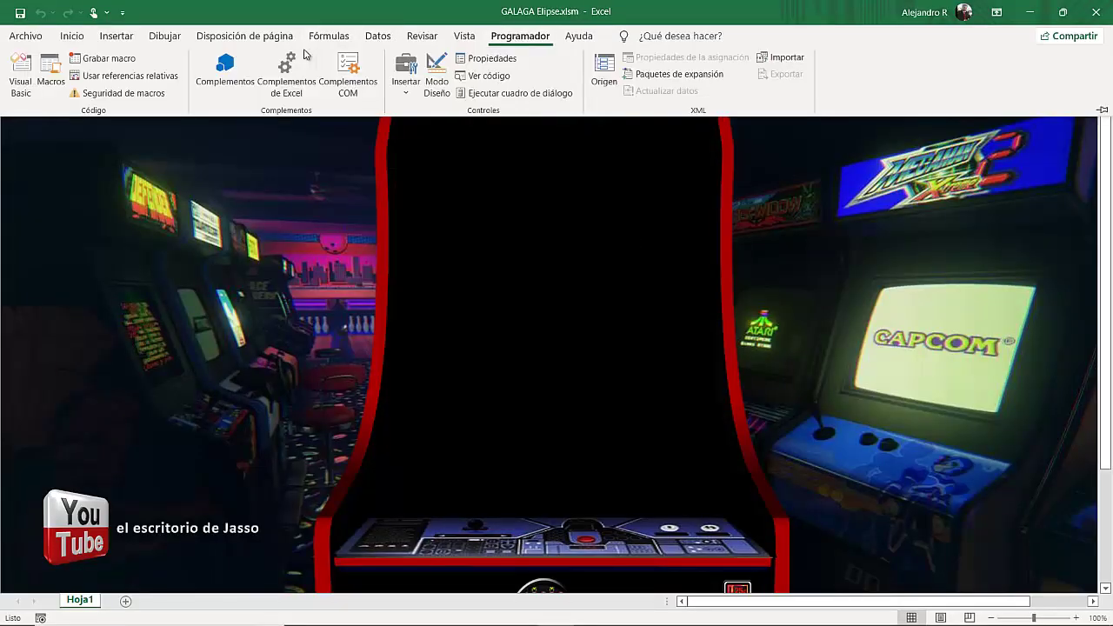
click(20, 81)
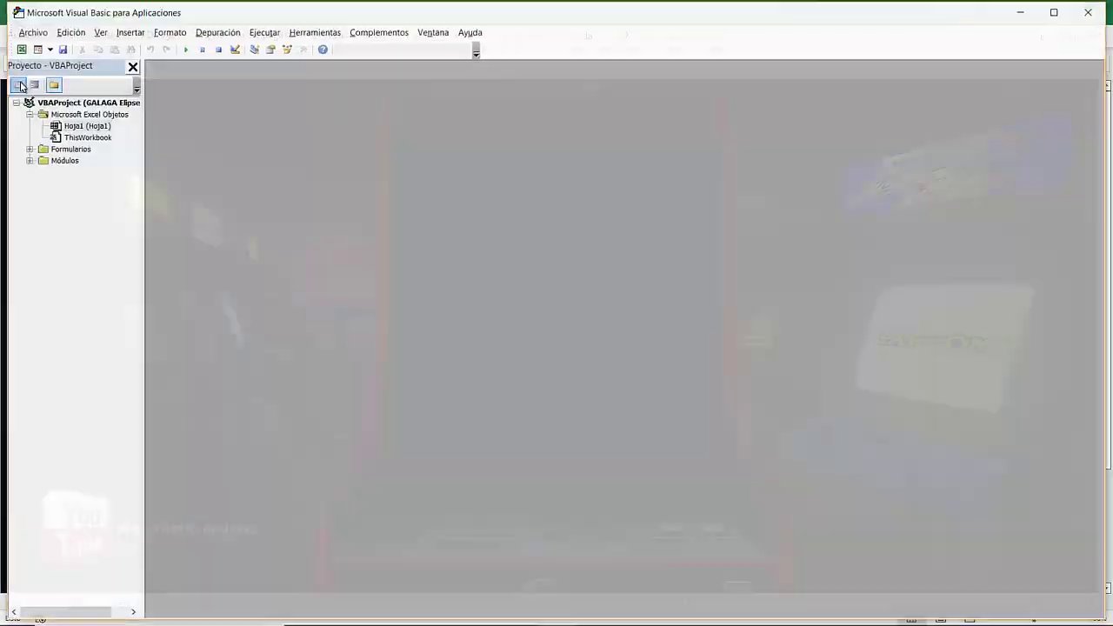
double_click(64, 162)
double_click(77, 171)
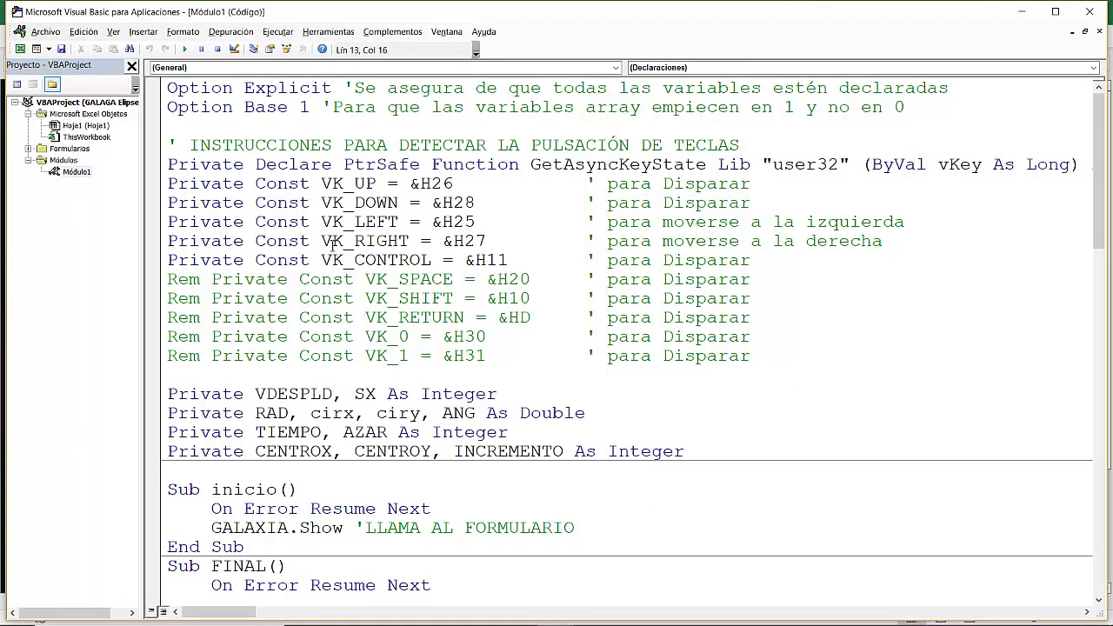
key(Down)
key(Down)
key(Down)
key(Down)
key(Down)
key(Down)
key(Down)
key(Down)
key(Down)
key(Down)
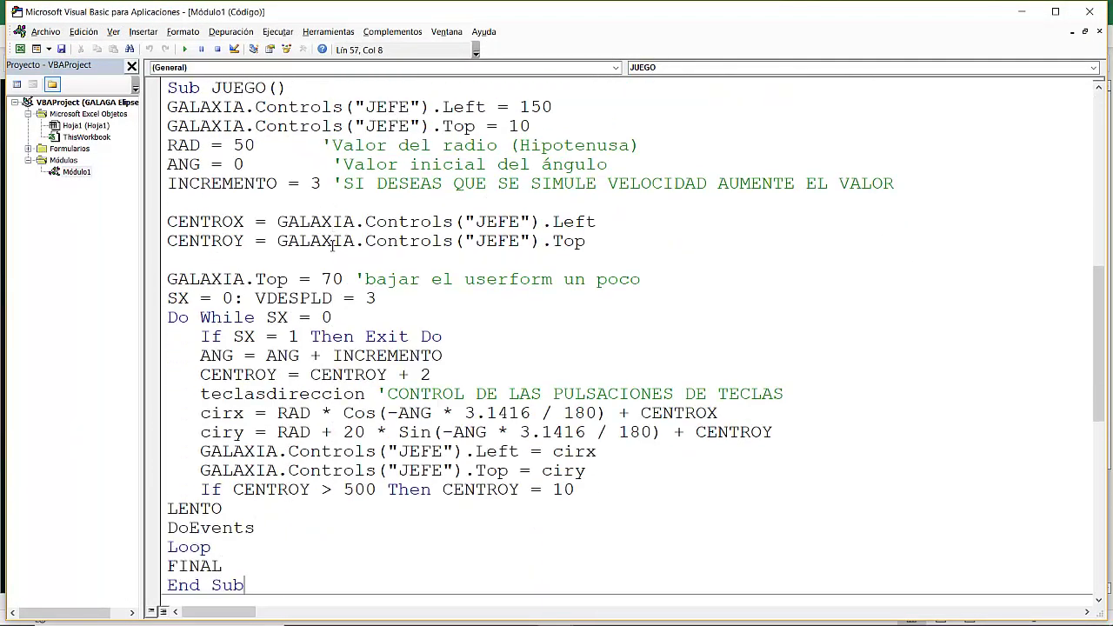
key(Down)
key(Down)
key(Down)
key(Down)
key(Up)
key(Up)
key(Up)
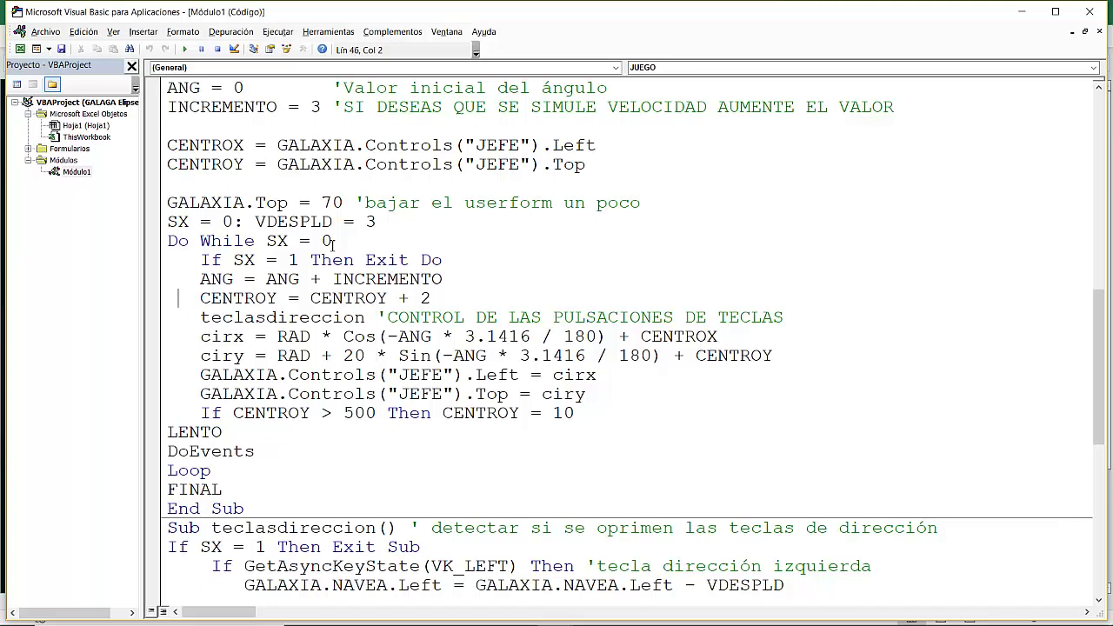
Step: Comment out 'CENTROY = CENTROY + 2' with Rem and delete '+ 20' from ciry
text(rem)
key(Down)
key(Down)
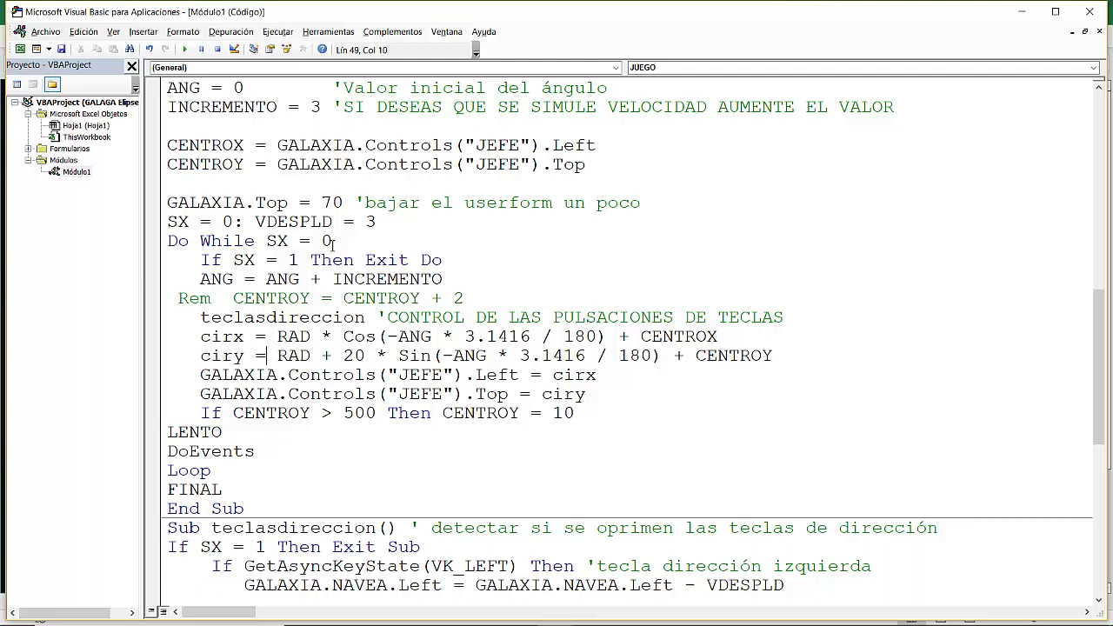
key(Left)
key(BackSpace)
key(BackSpace)
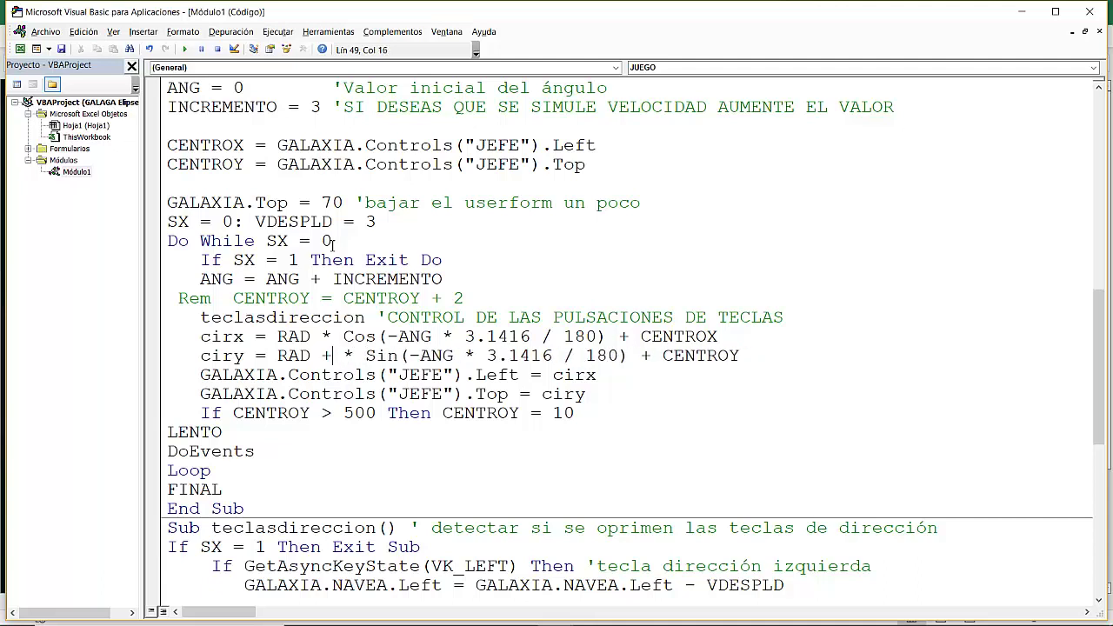
key(BackSpace)
key(BackSpace)
key(BackSpace)
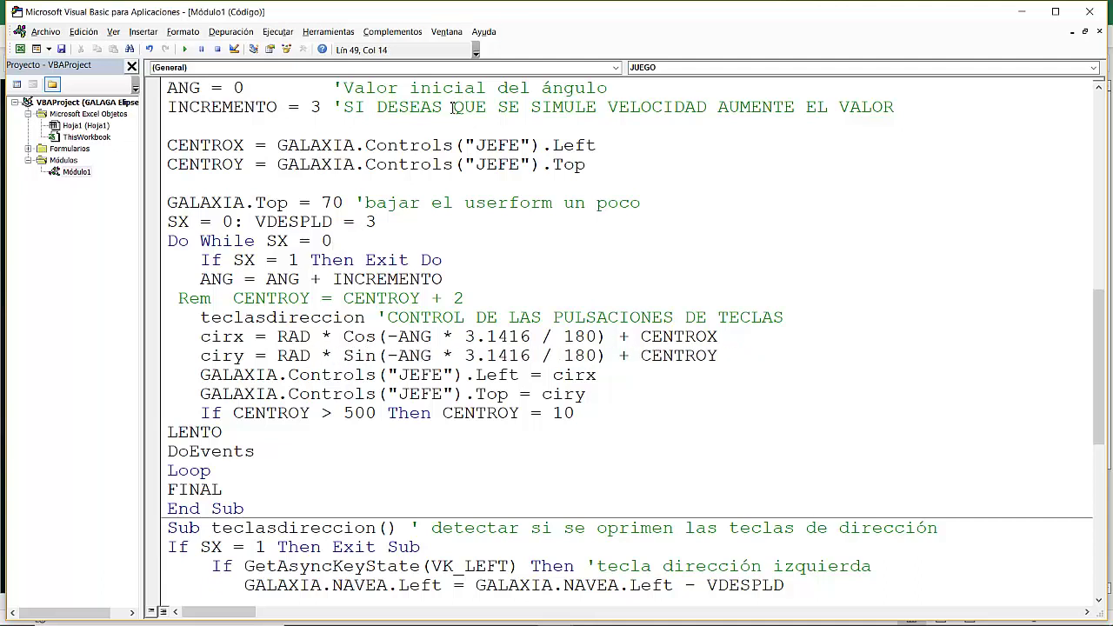
click(1023, 11)
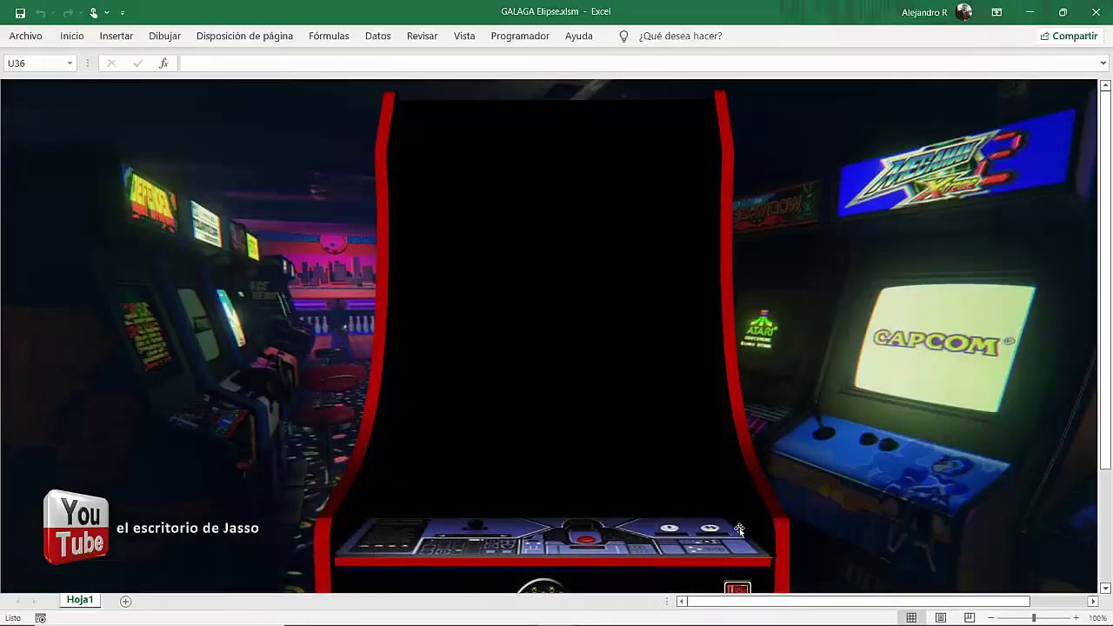
Step: Hide the formula bar from the Vista tab and close the GALAGA game window
click(462, 39)
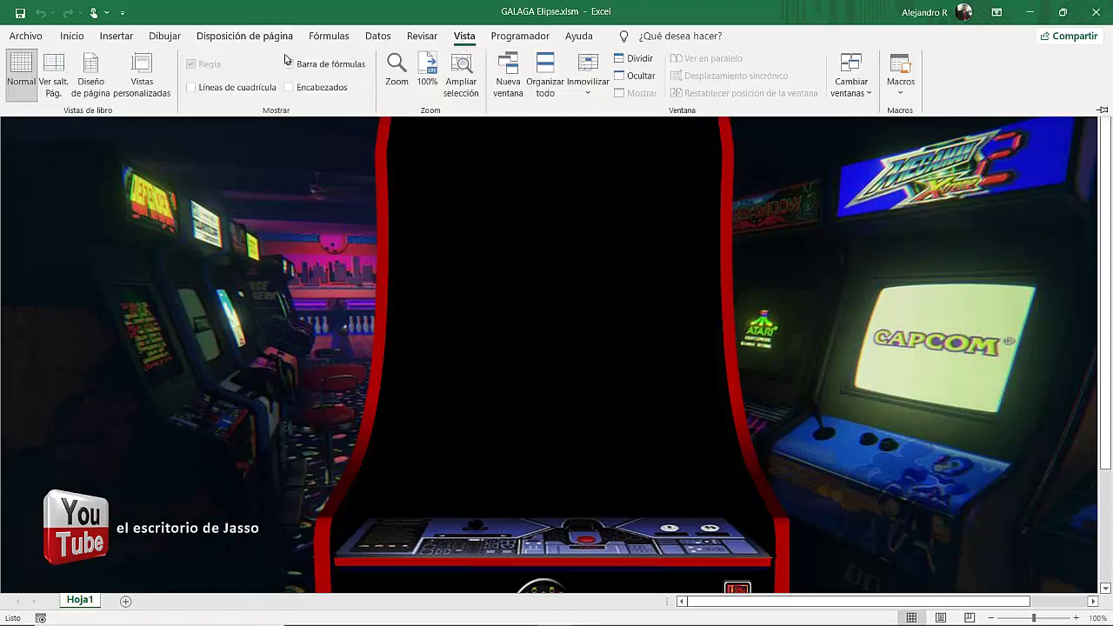
click(293, 64)
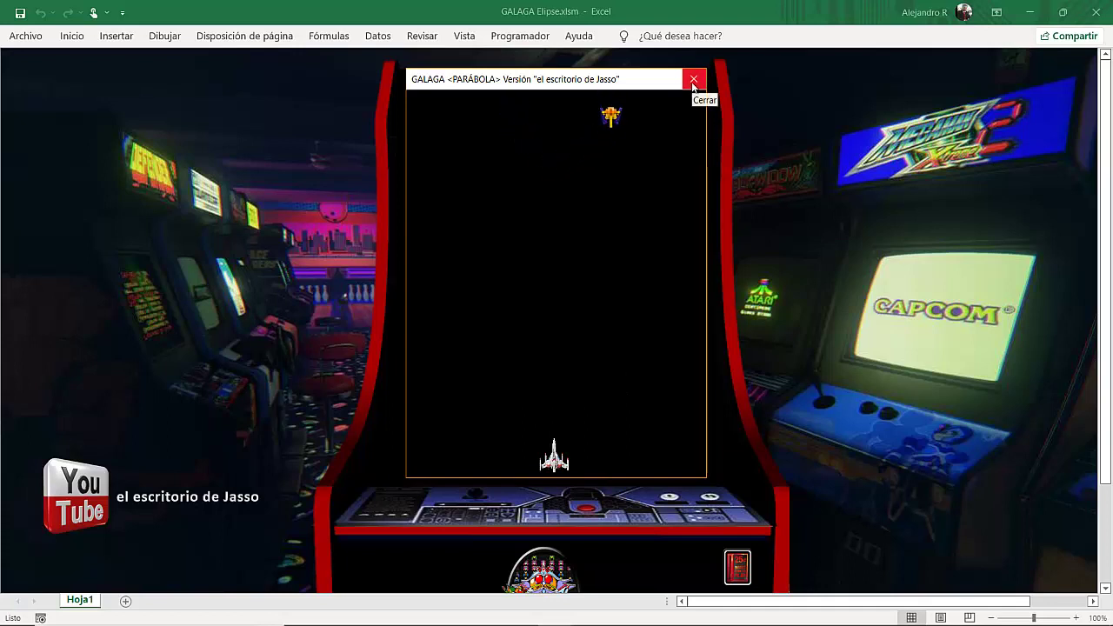
click(693, 81)
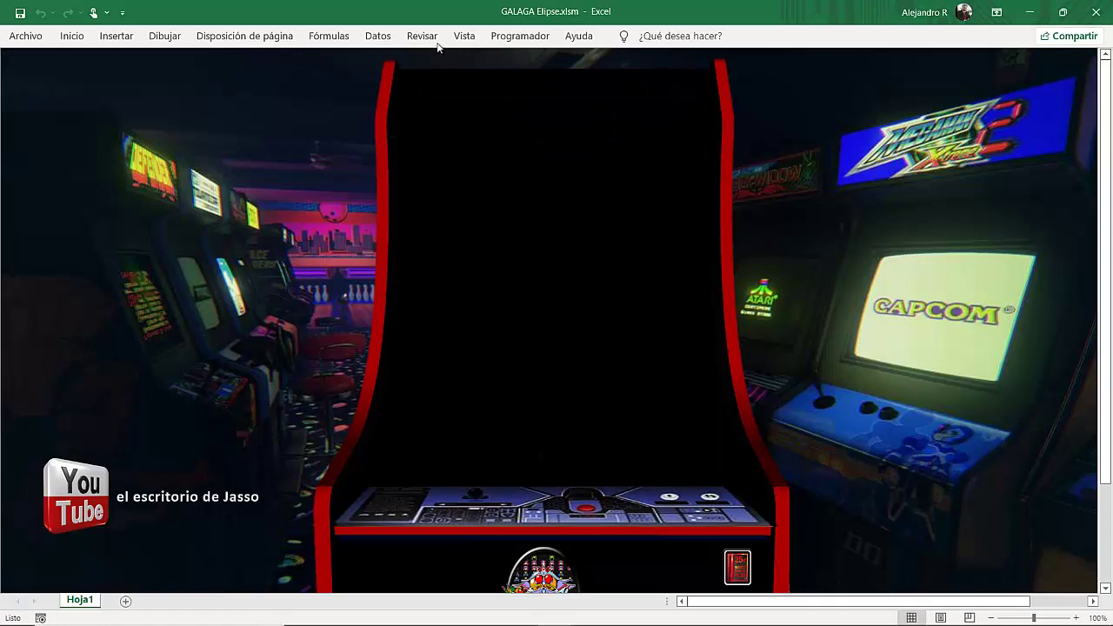
click(521, 38)
Step: In the macro code, add + 20 after RAD on the ciry line
click(19, 85)
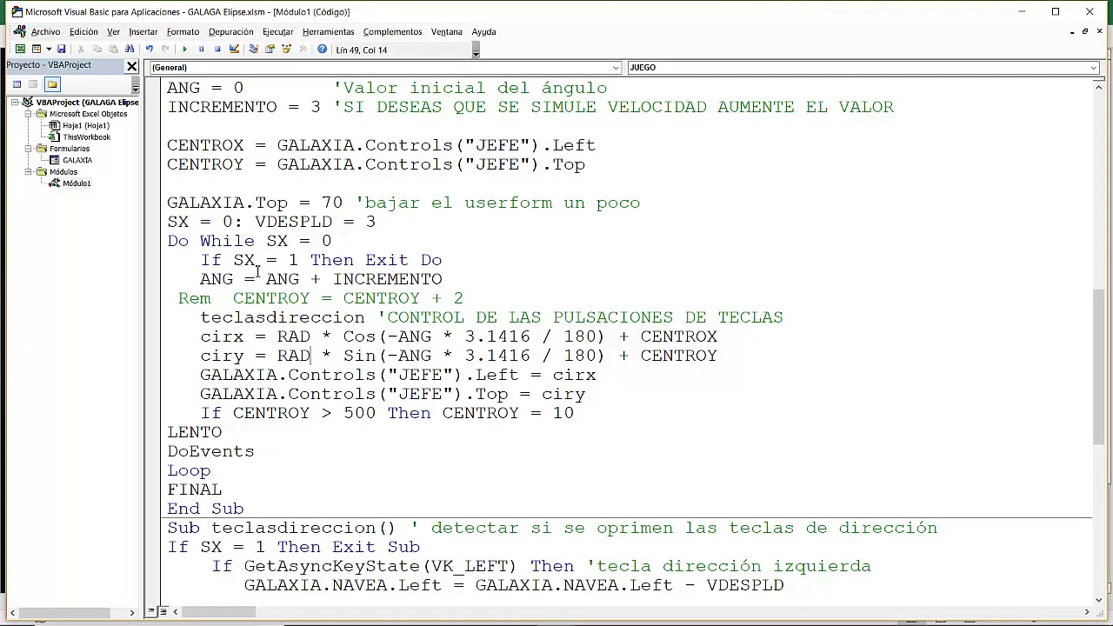
text(+ )
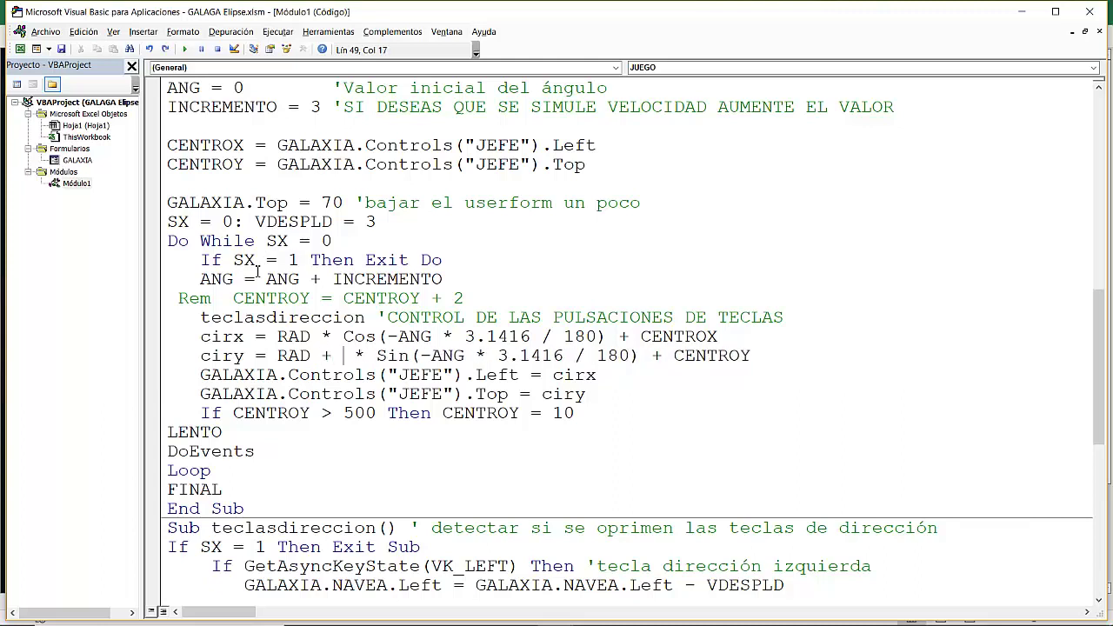
text(20)
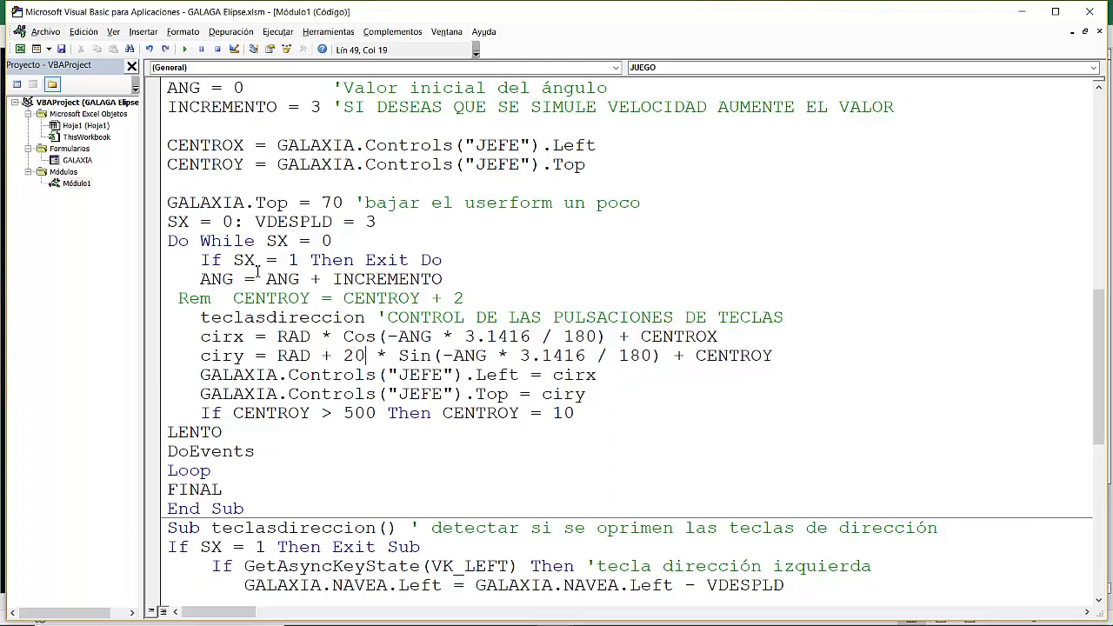
key(Right)
key(Right)
key(Right)
key(Right)
key(Right)
Step: Run the GALAGA game from the sheet to test the change, then close it
click(1022, 12)
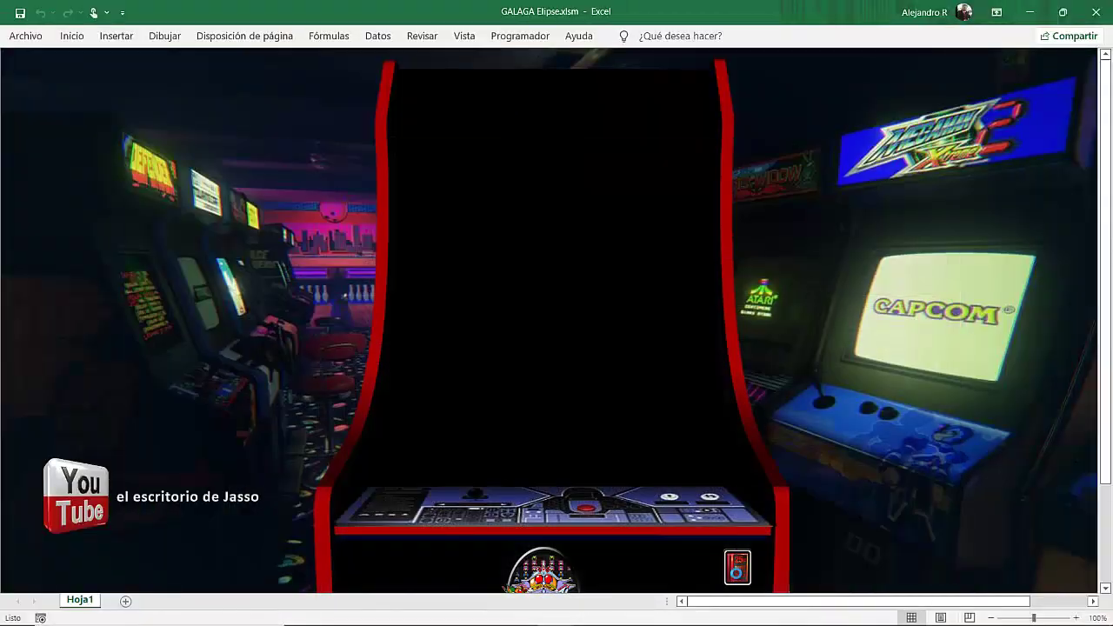
click(737, 574)
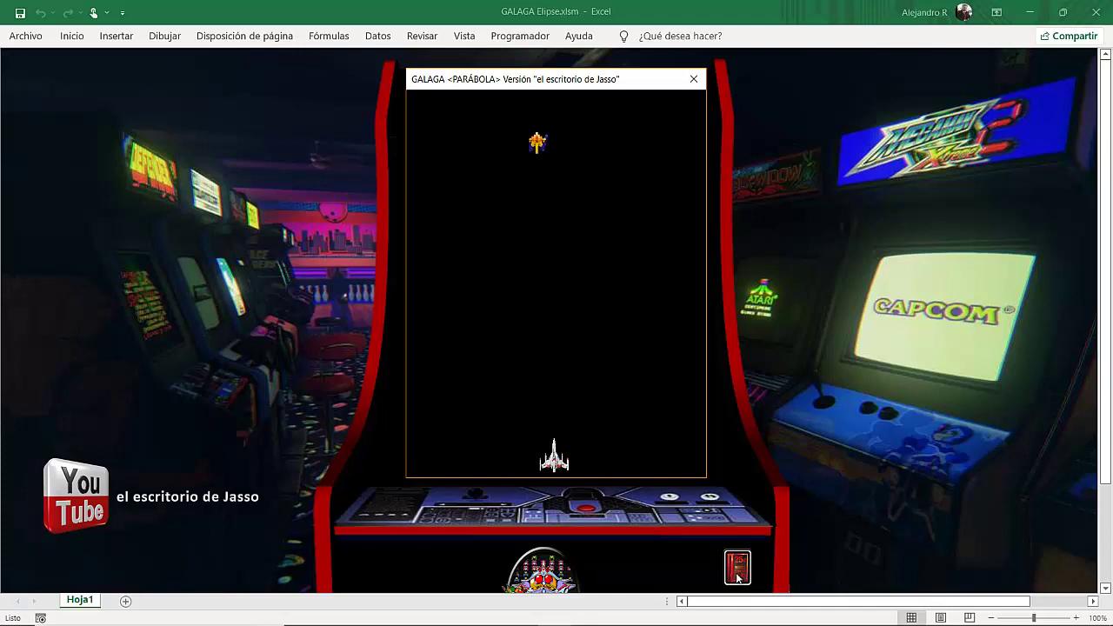
click(694, 80)
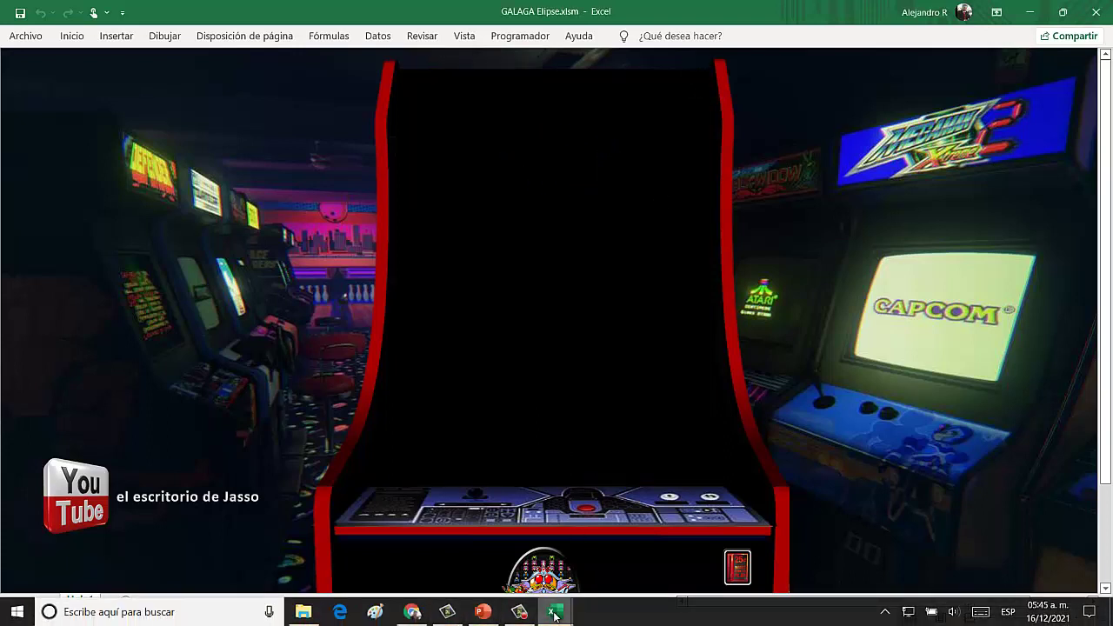
Step: Move the + 20 offset from the ciry line to the cirx line
mouse_move(555, 616)
click(621, 557)
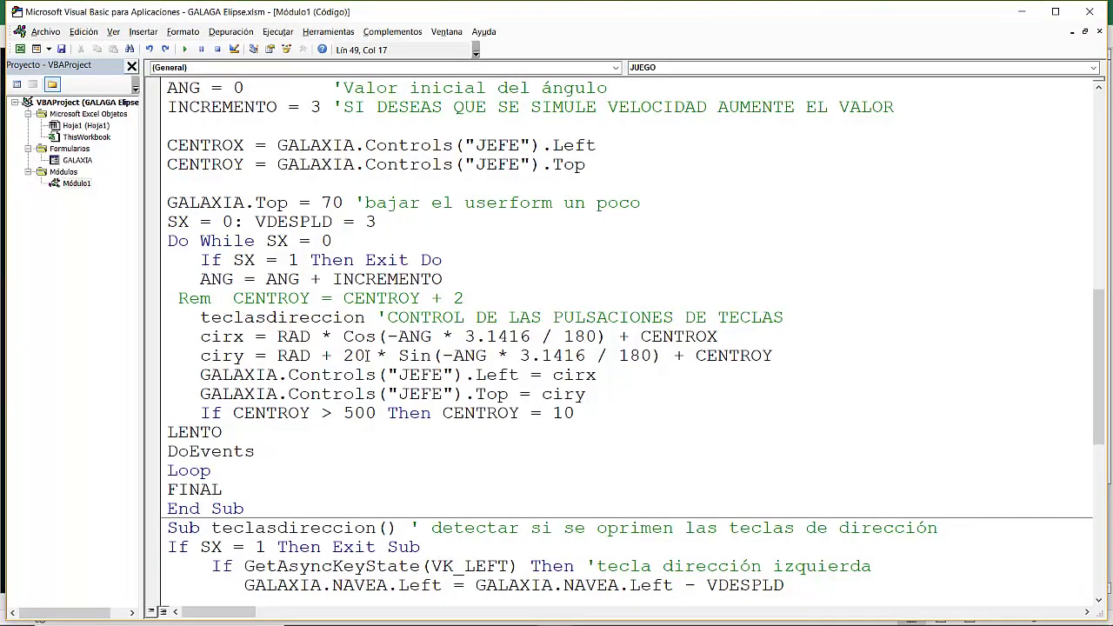
key(BackSpace)
key(BackSpace)
key(BackSpace)
key(BackSpace)
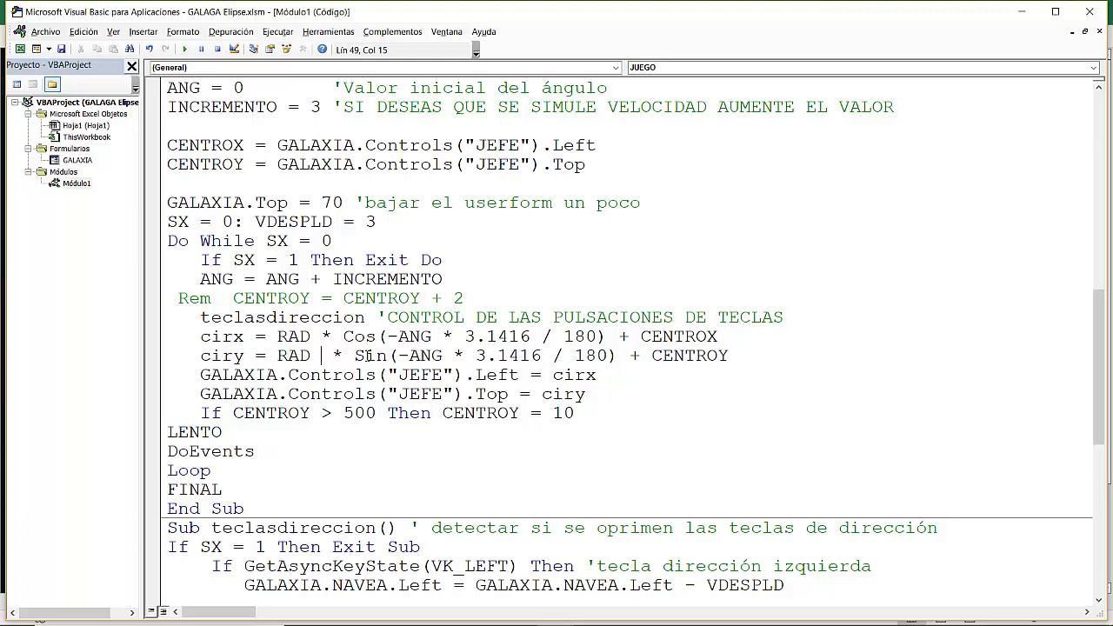
key(Up)
text(+)
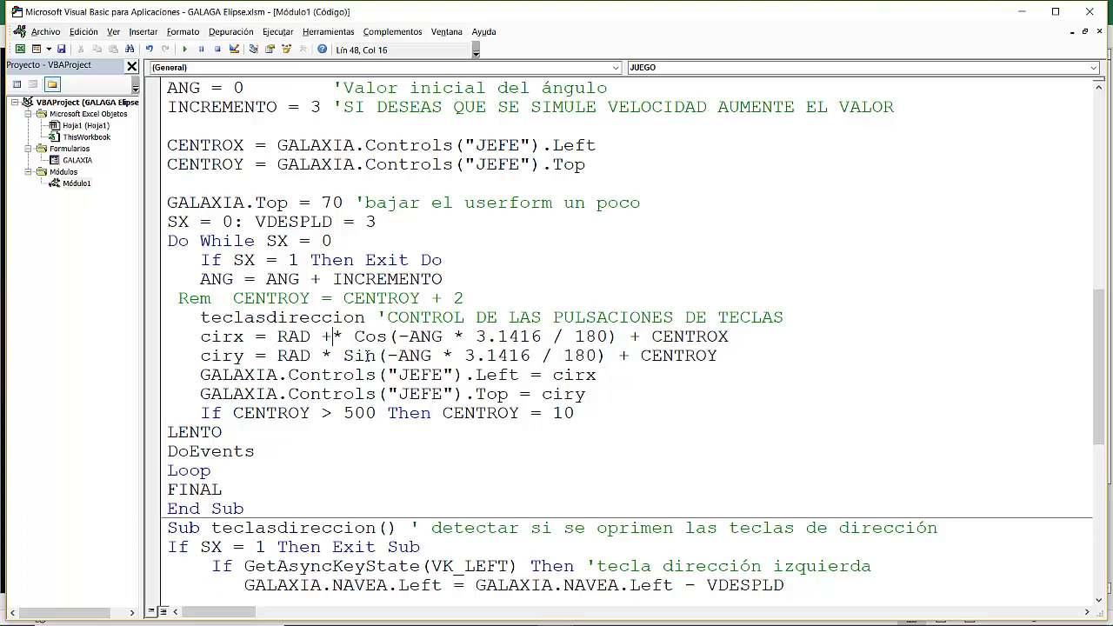
text(20)
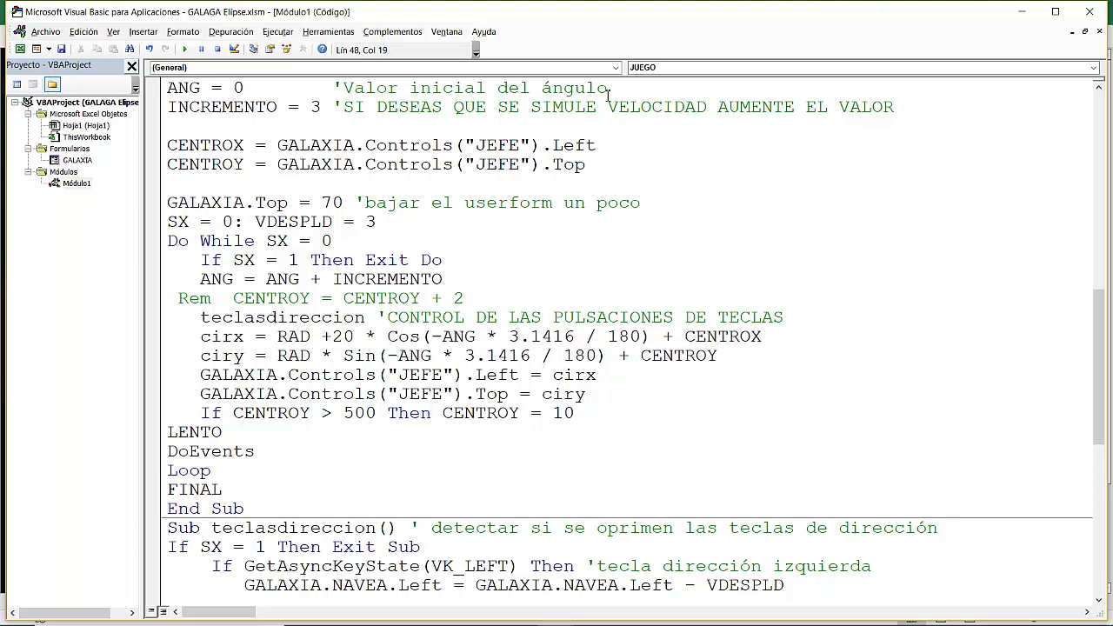
Step: Test-run the GALAGA game with the cirx offset, then close it
click(1019, 11)
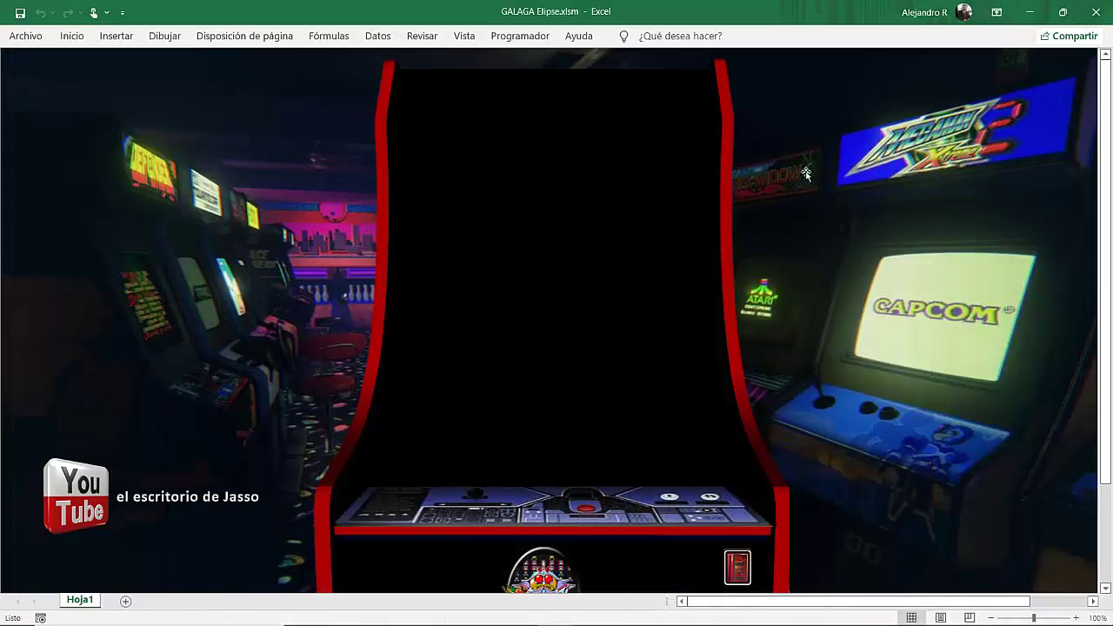
click(739, 568)
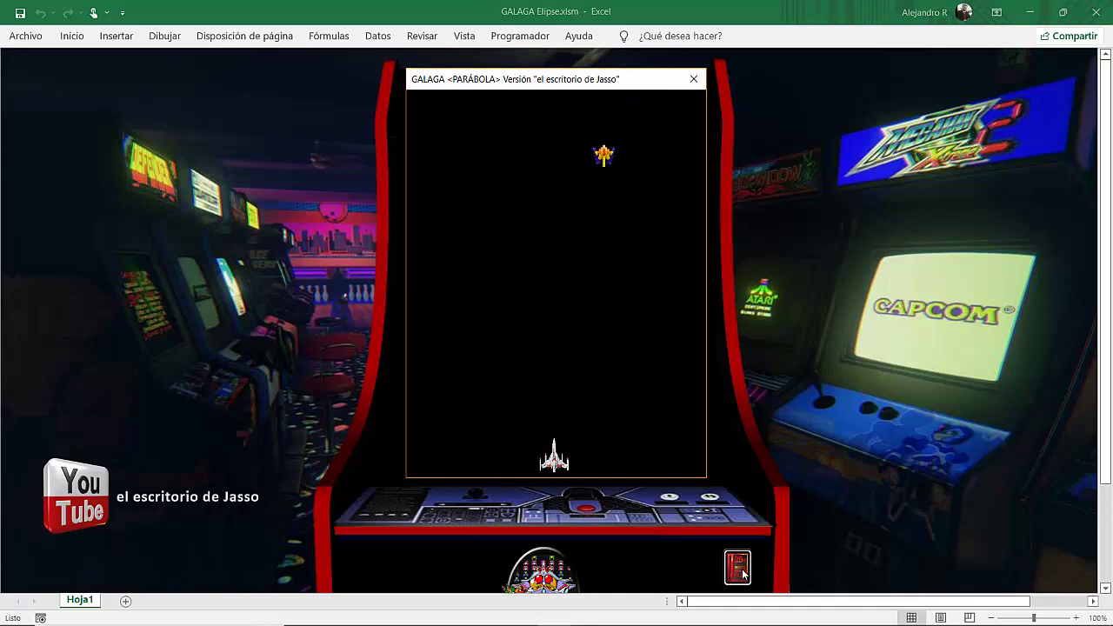
click(695, 79)
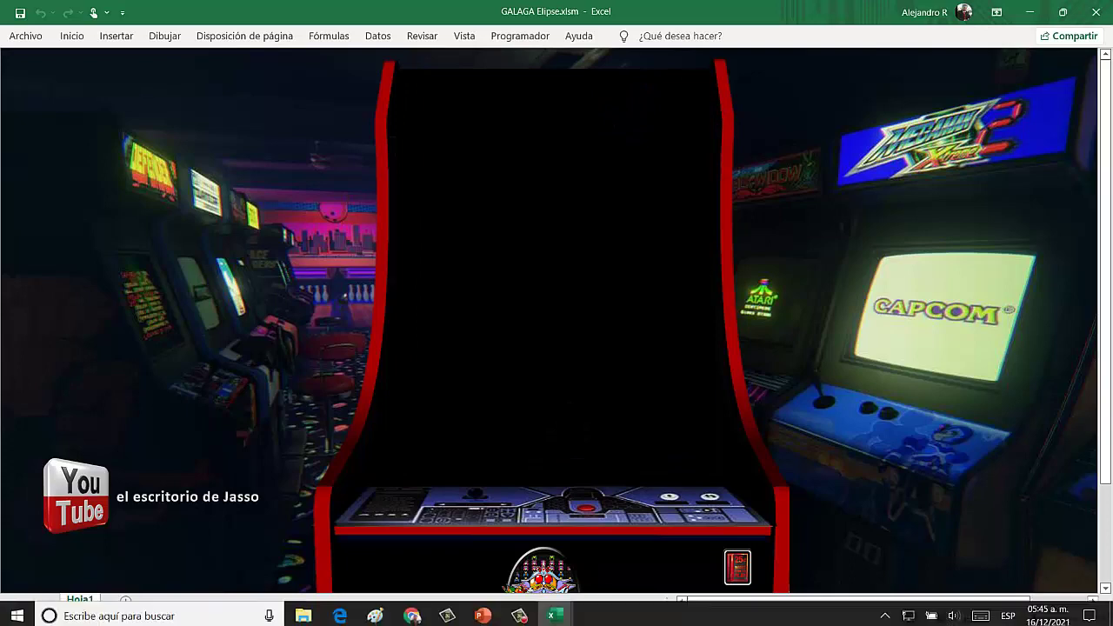
Step: Remove + 20 from the cirx line and put + 20 back on the ciry line
mouse_move(559, 603)
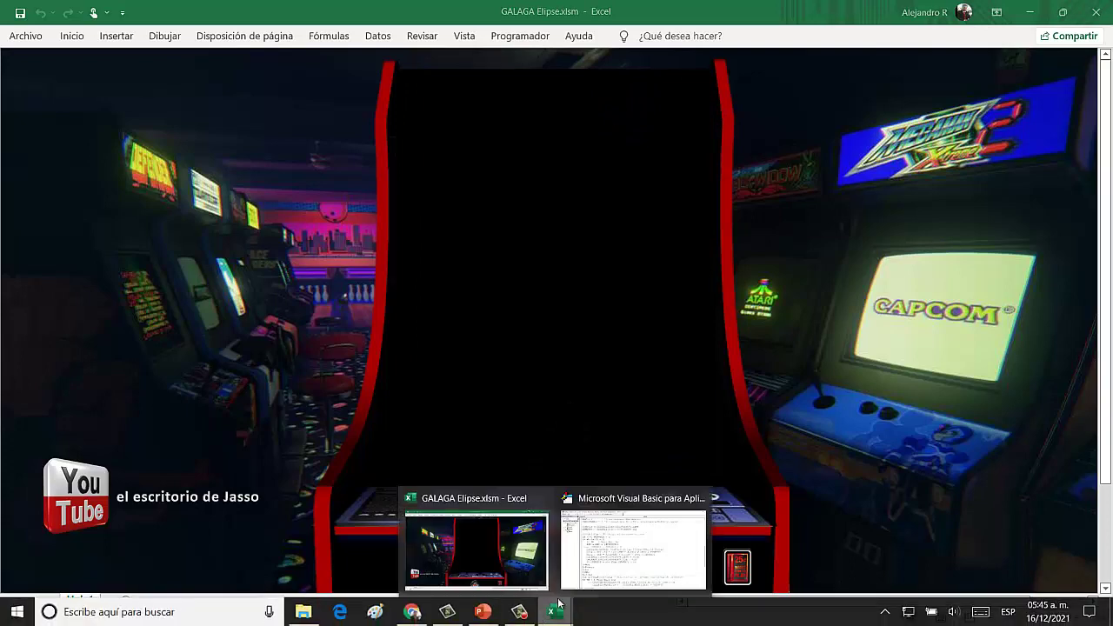
click(616, 567)
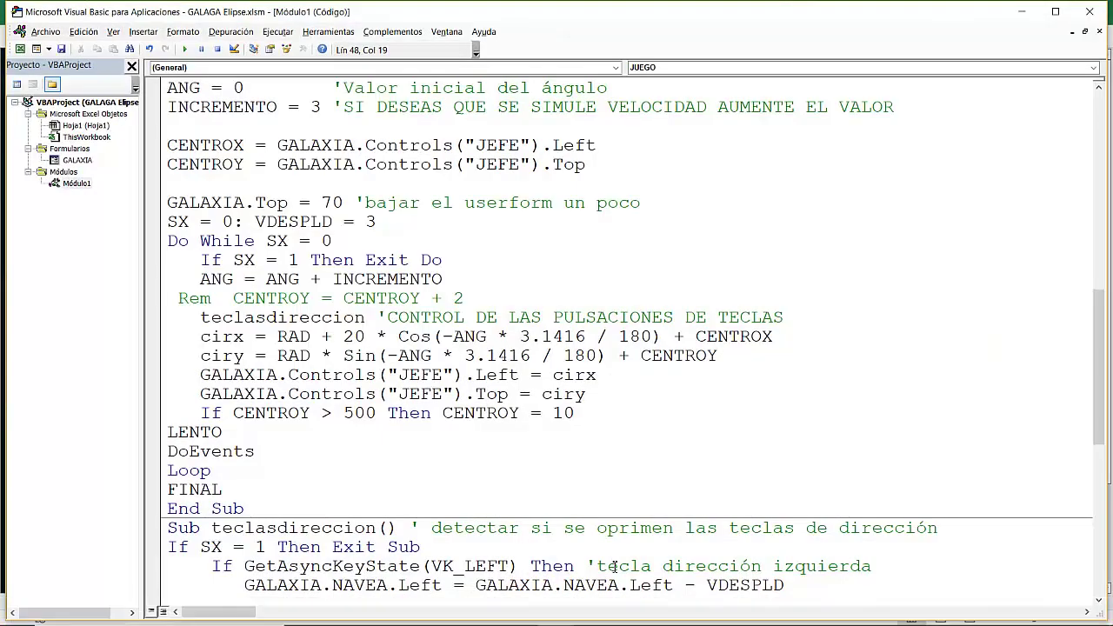
key(BackSpace)
key(BackSpace)
key(BackSpace)
key(Delete)
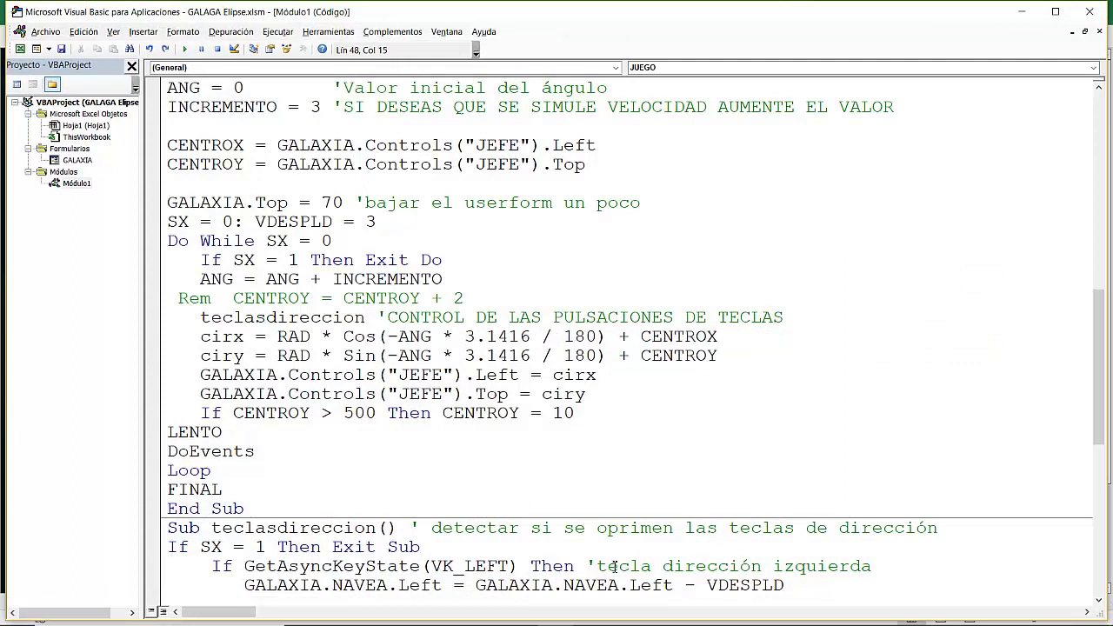
key(Down)
text(+ 2)
key(Left)
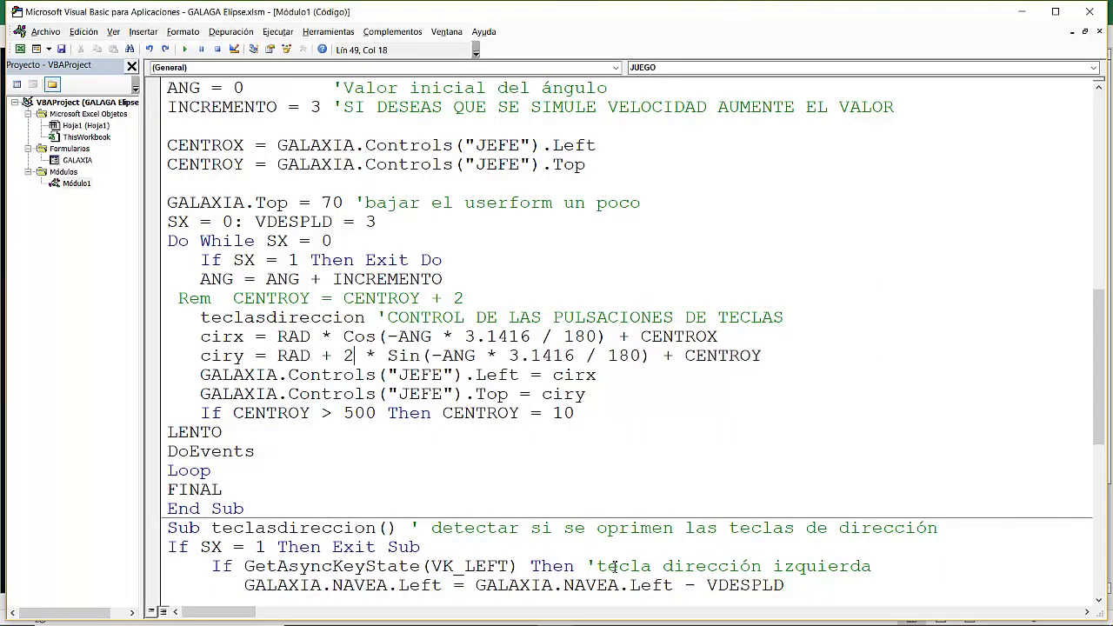
text(0)
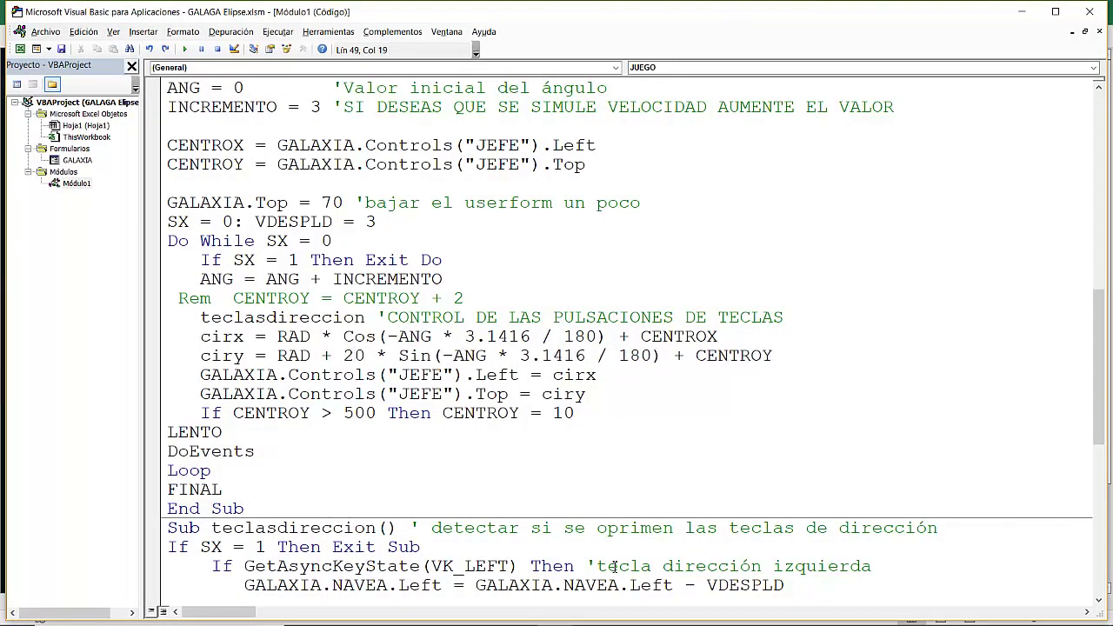
Step: Uncomment CENTROY = CENTROY + 2 and change INCREMENTO from 3 to 1
key(Up)
key(Up)
key(Left)
key(Left)
key(Left)
key(BackSpace)
key(BackSpace)
key(BackSpace)
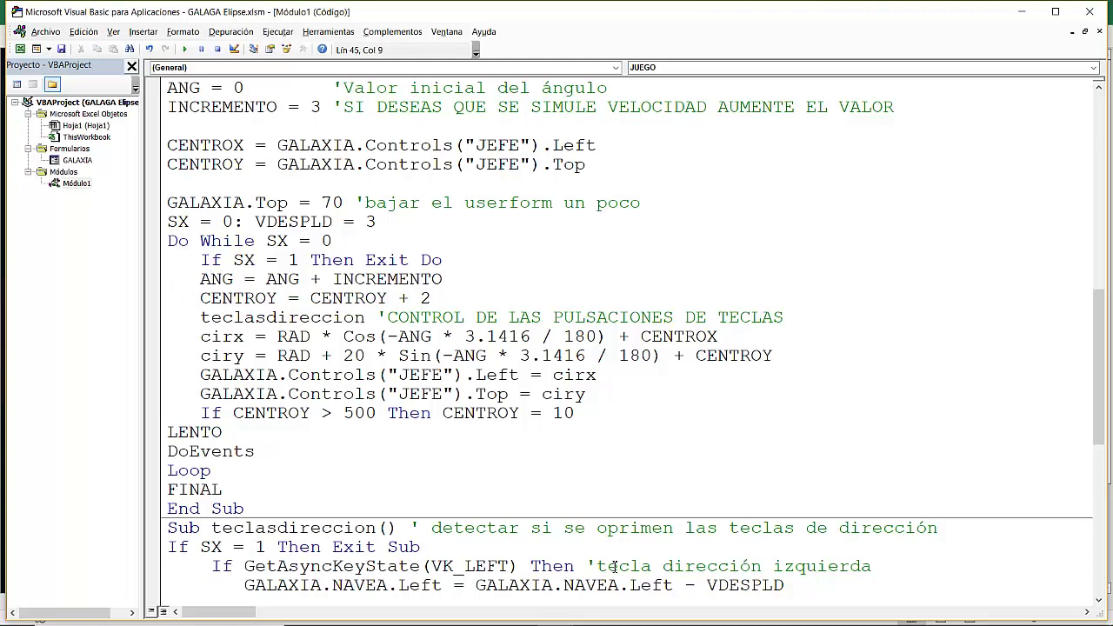
key(Right)
key(Right)
key(Right)
key(shift+Right)
text(1)
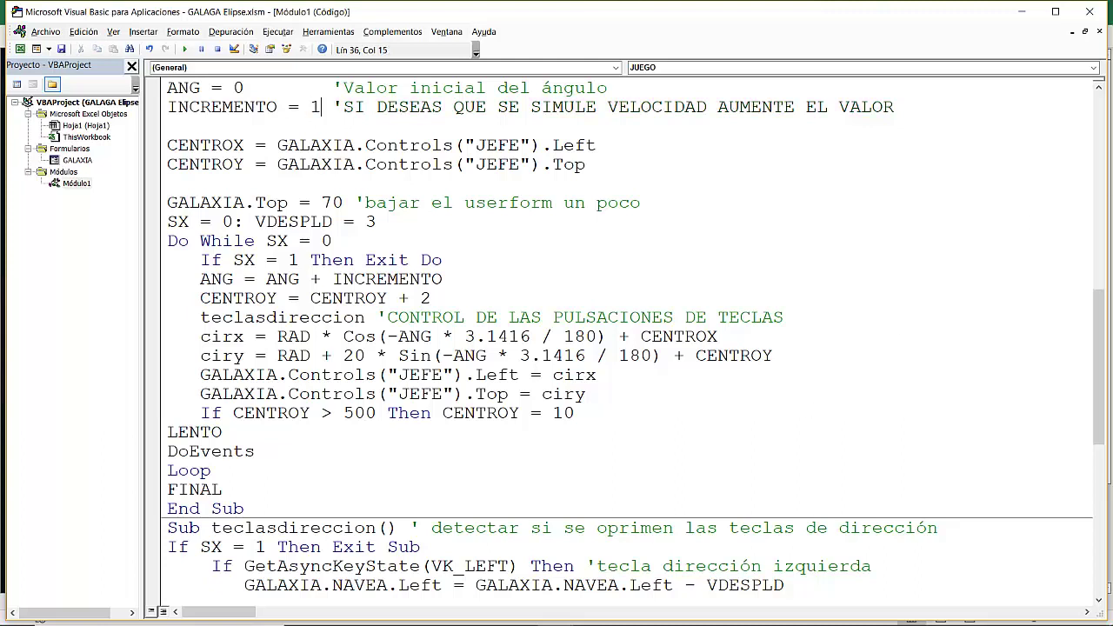
Step: Run GALAGA with INCREMENTO 1, close it, and bring back the VBA editor
click(1019, 9)
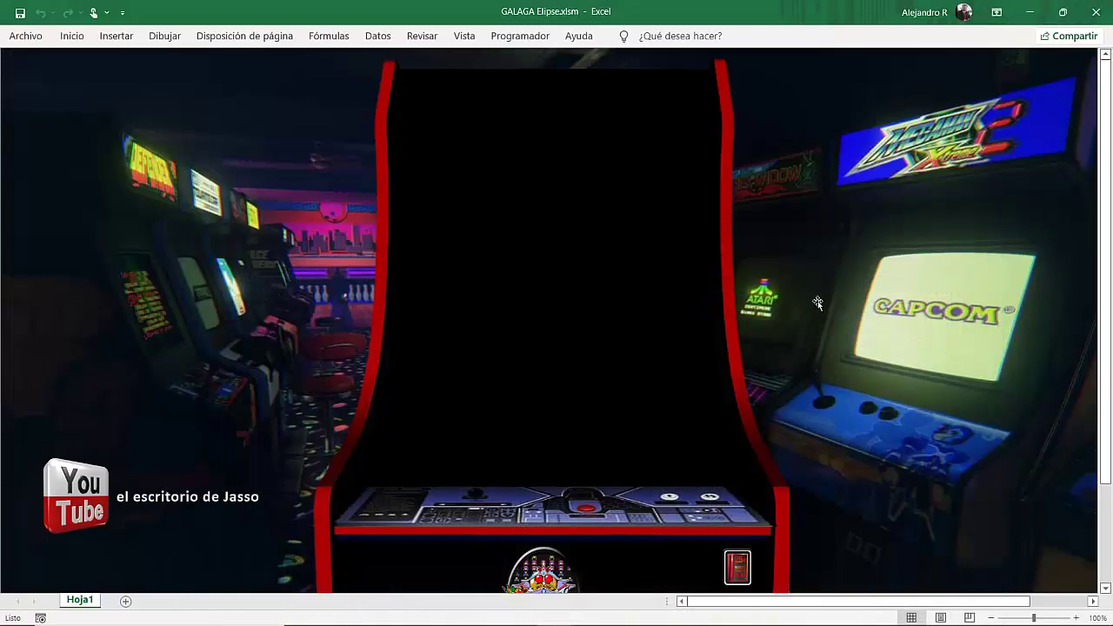
click(746, 569)
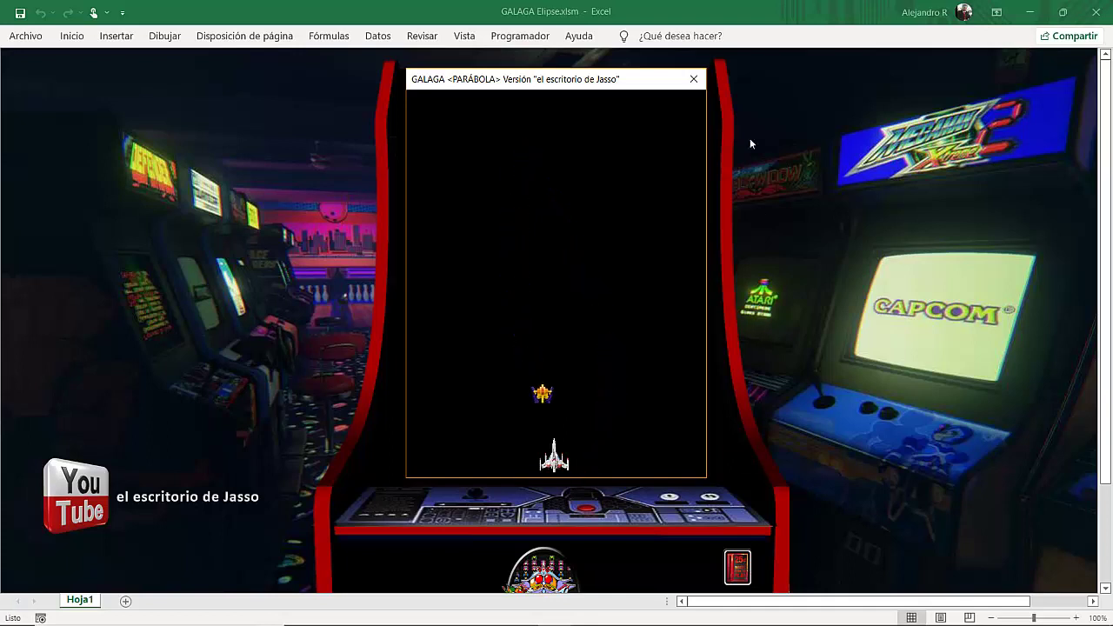
click(695, 80)
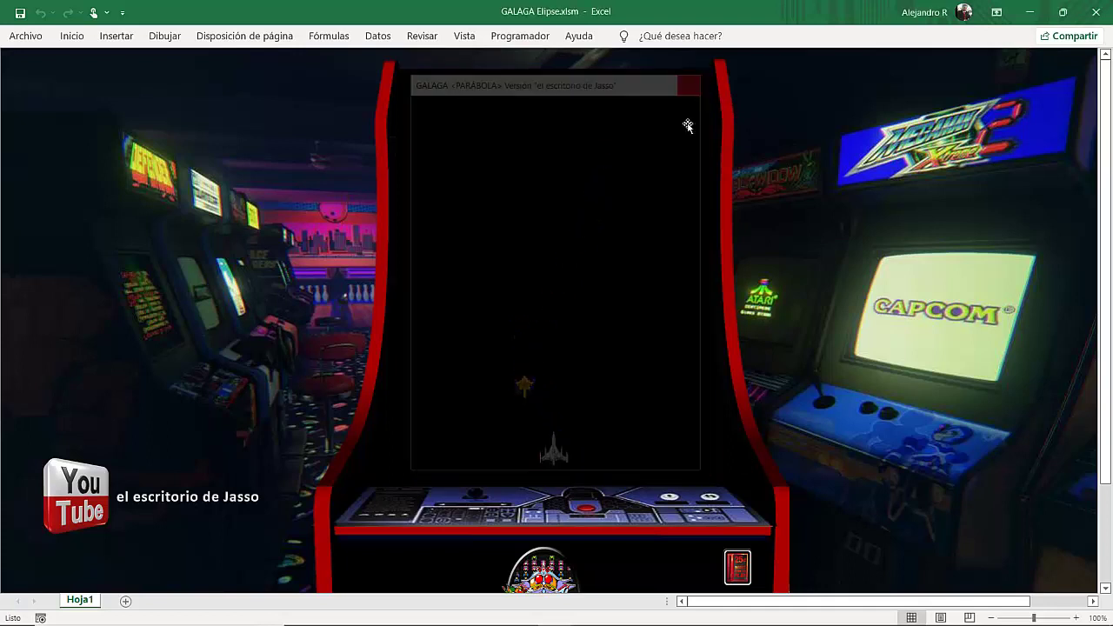
mouse_move(570, 619)
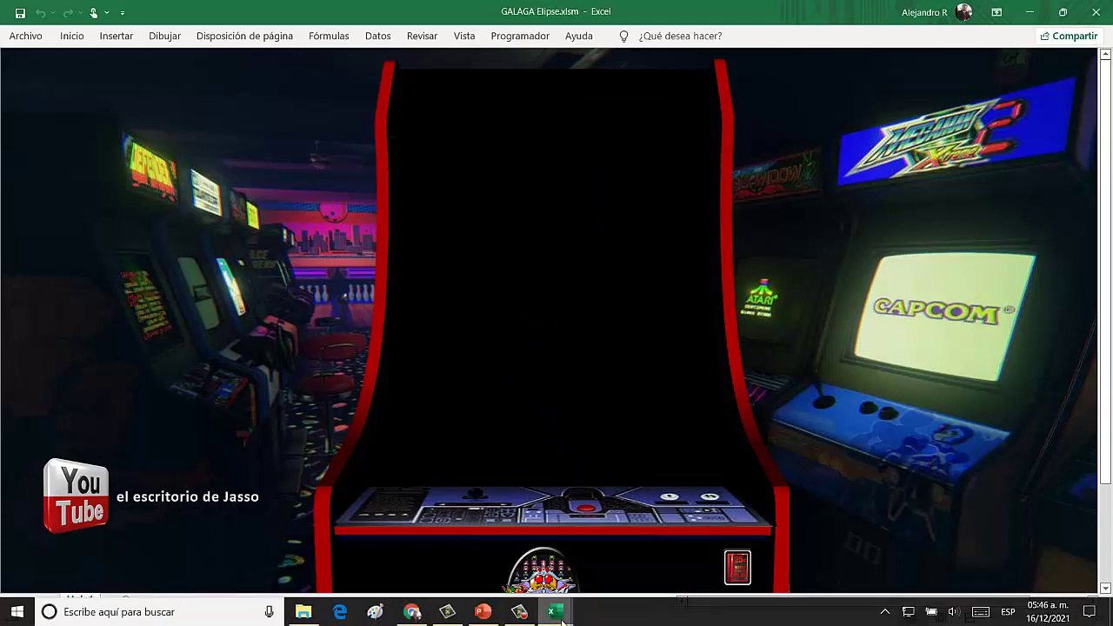
click(624, 564)
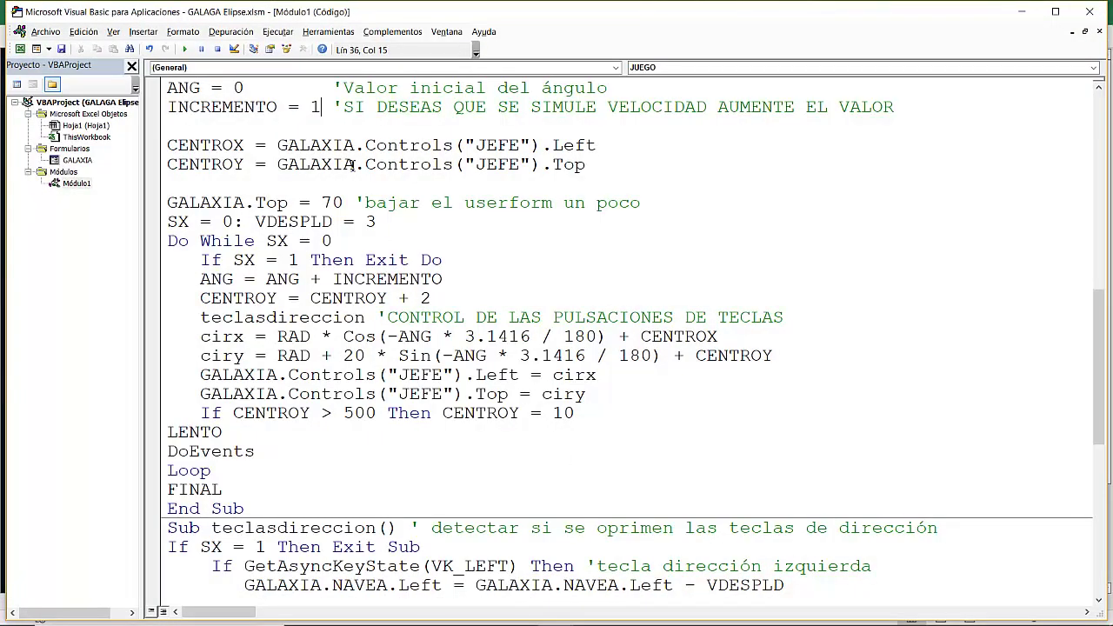
Step: Restore INCREMENTO to 3, test-run GALAGA, and return to the JUEGO code
key(BackSpace)
text(3)
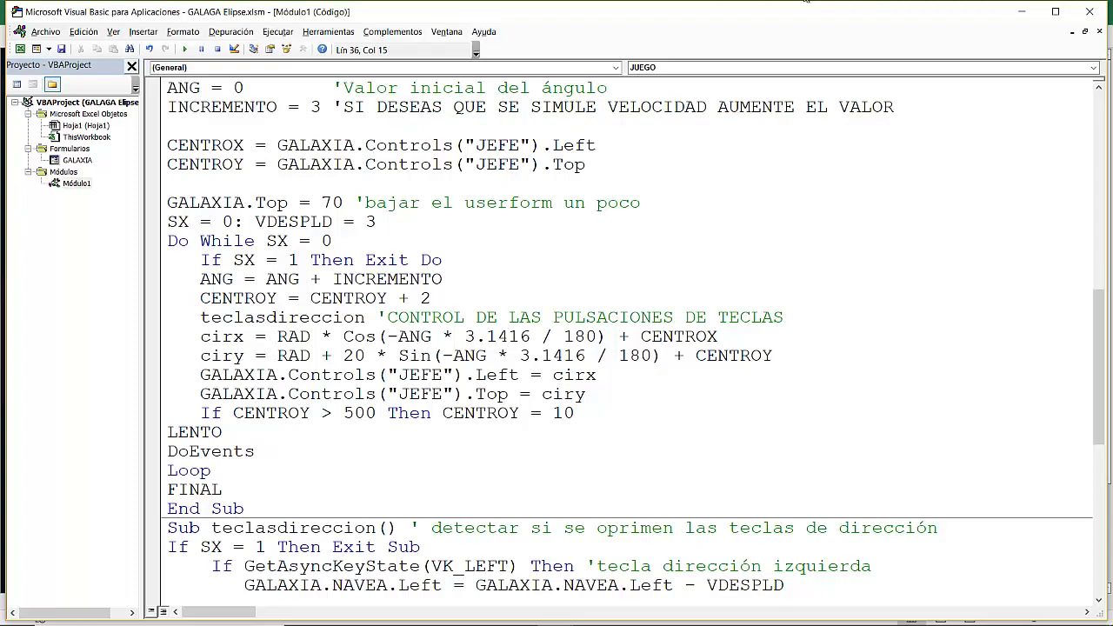
click(1021, 9)
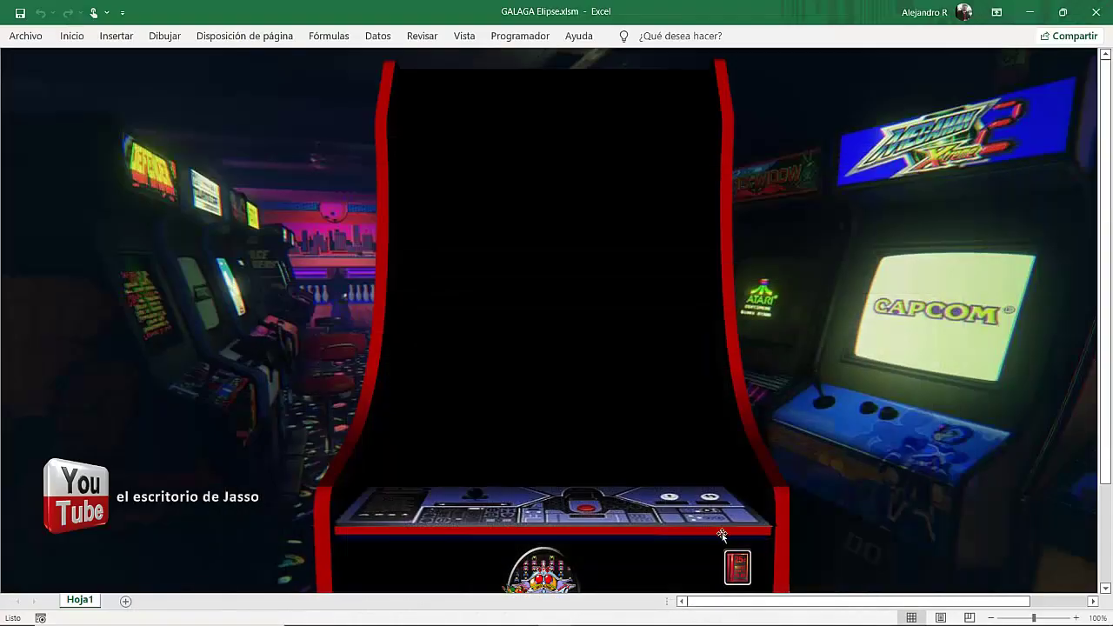
click(735, 565)
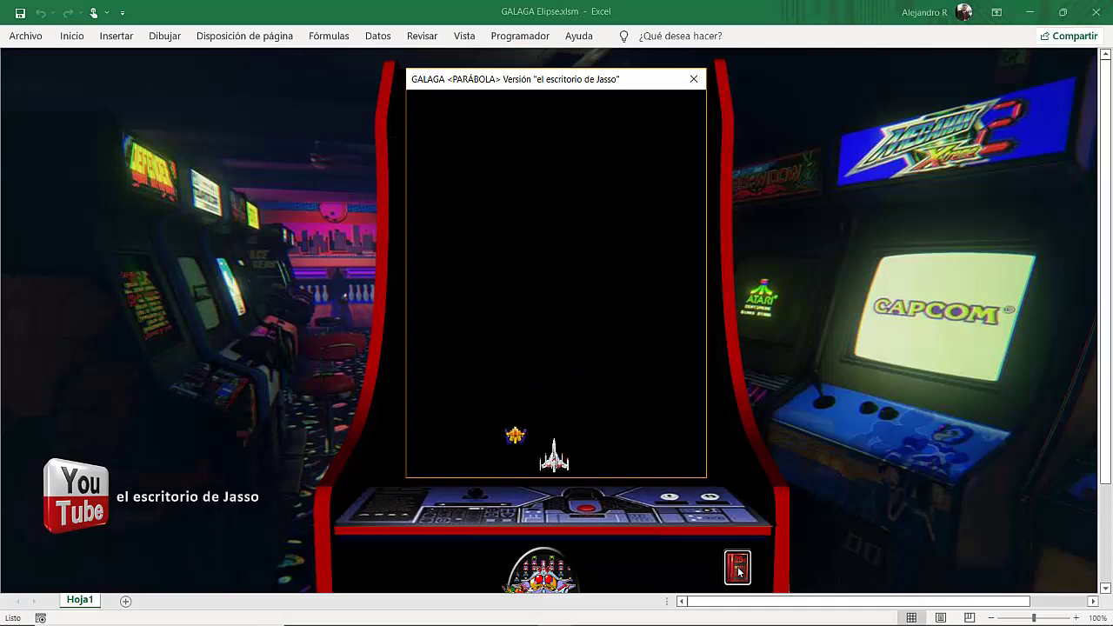
click(695, 81)
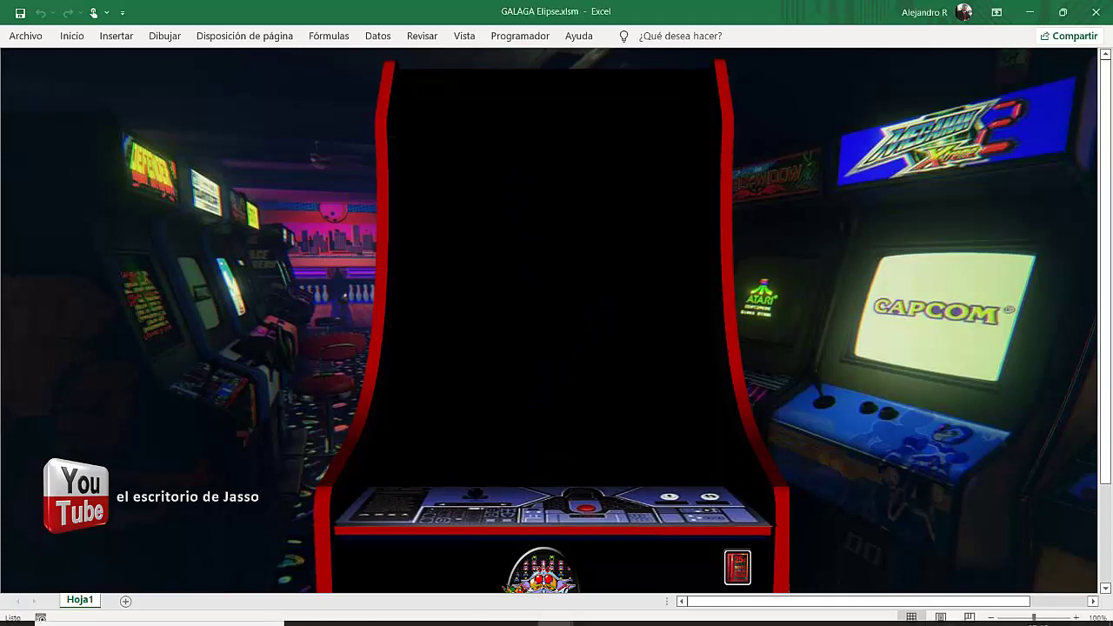
mouse_move(555, 615)
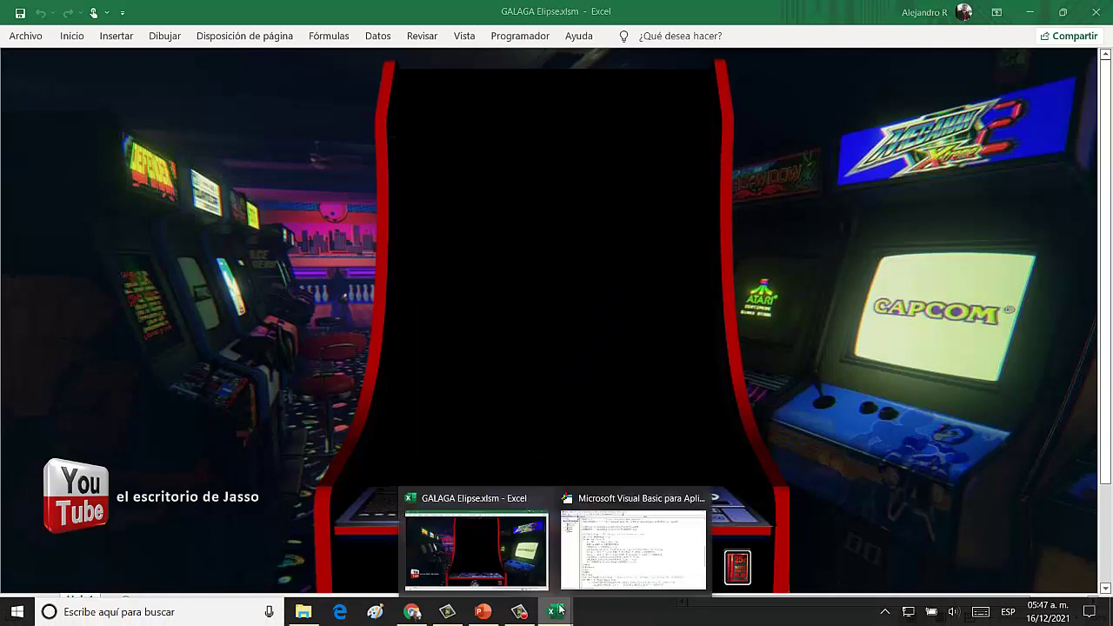
click(632, 552)
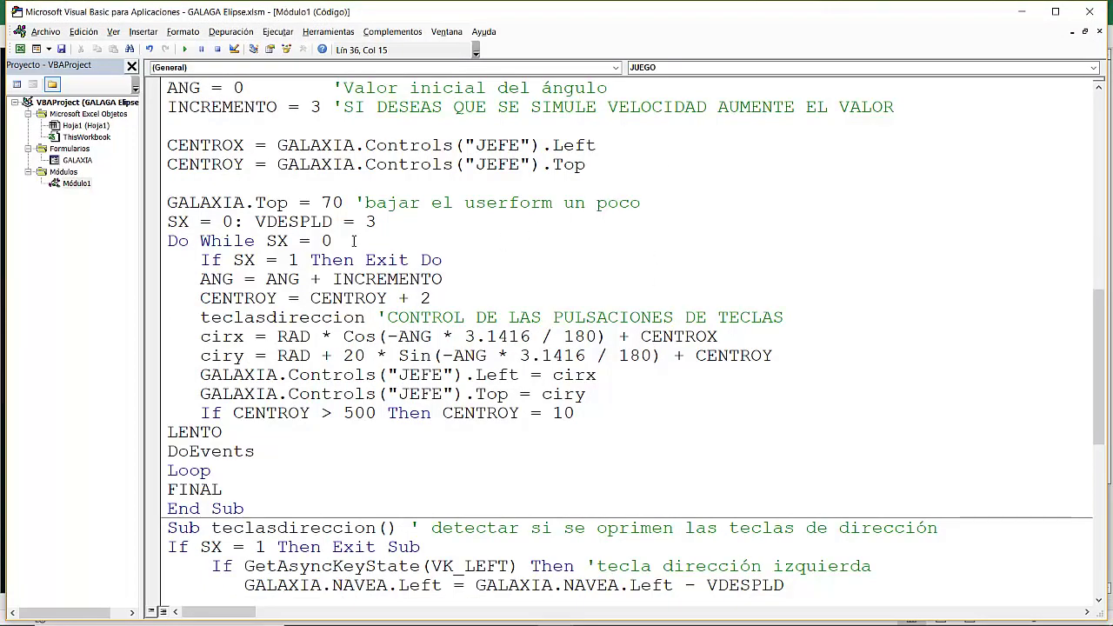
Step: Delete the Option Base 1 line at the top of the module
key(Up)
key(Up)
key(Up)
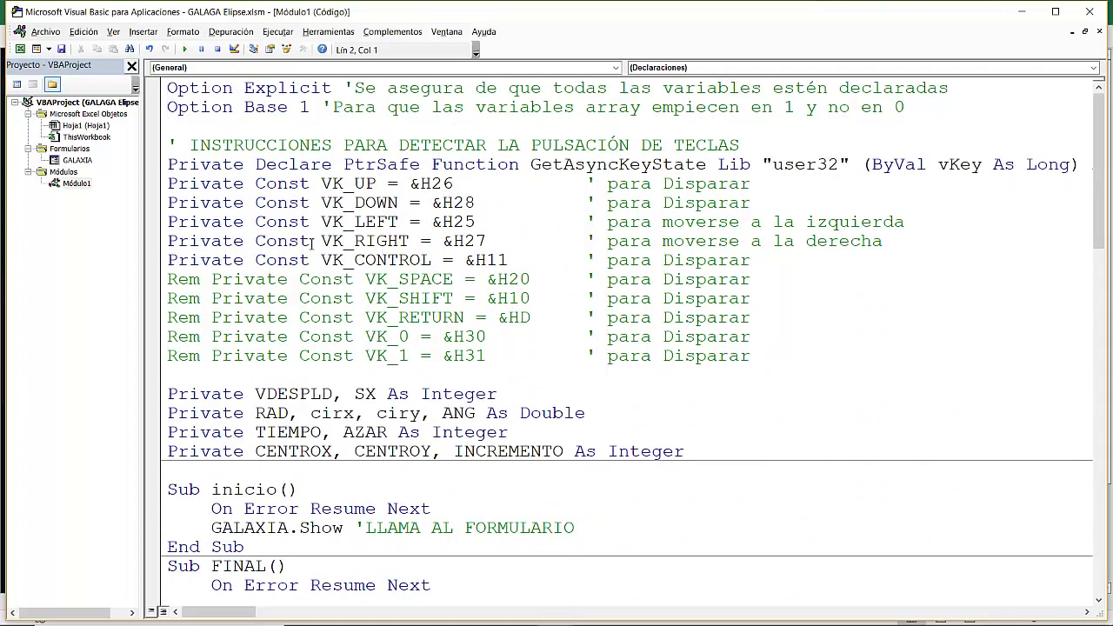
key(shift+Down)
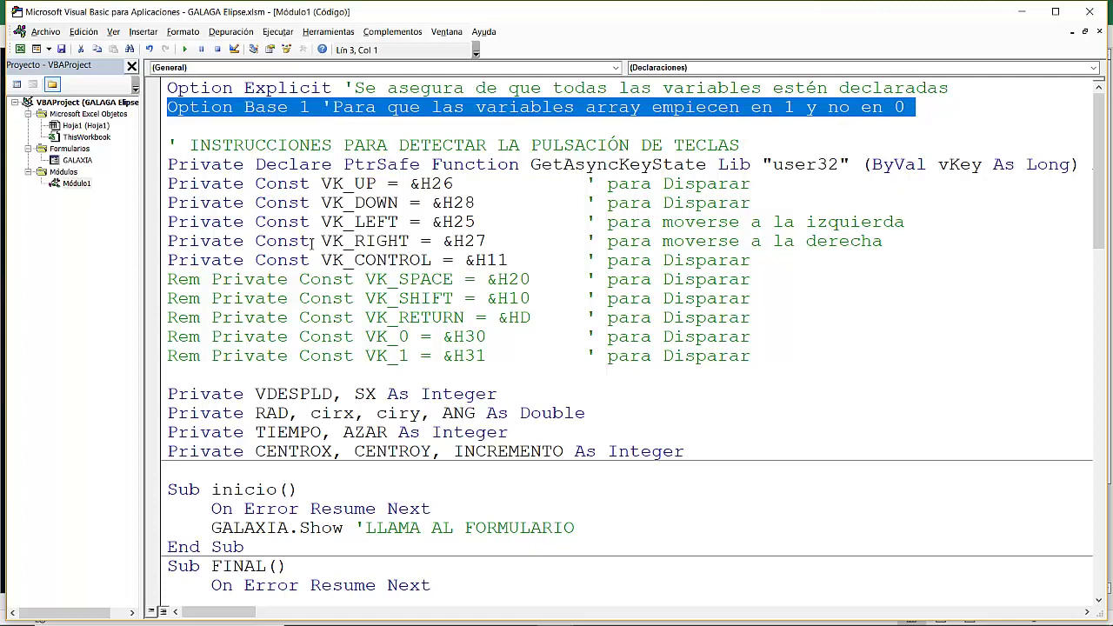
key(Delete)
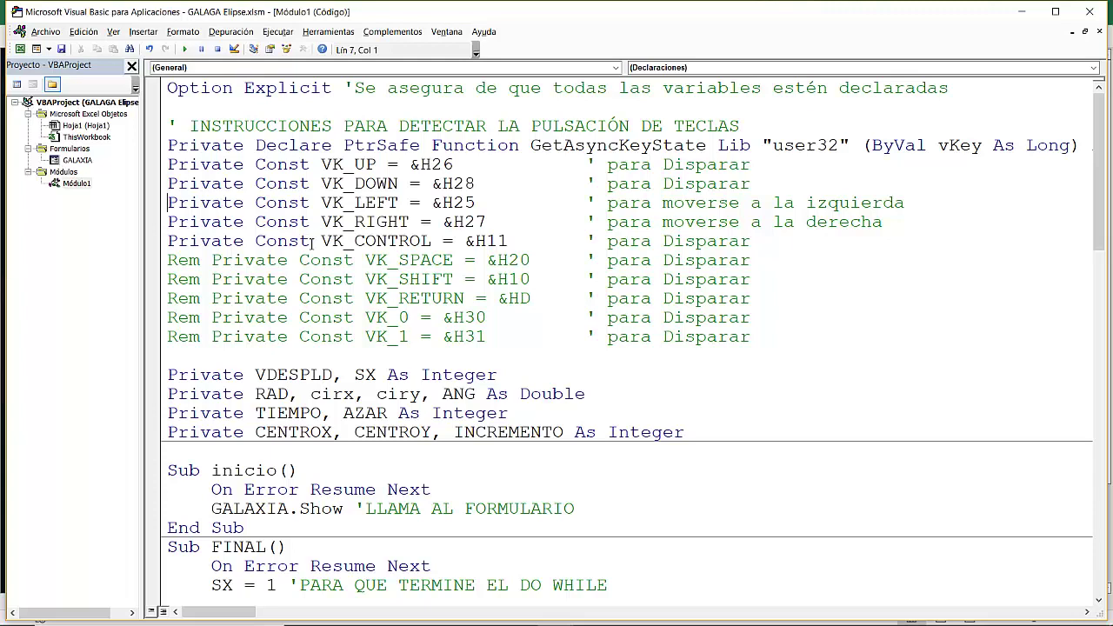
Step: Delete the commented JEFE Left, Top and DoEvents lines after PARABOLAN, then close the editor
key(Down)
key(Down)
key(Down)
key(Down)
key(Down)
key(Down)
key(Down)
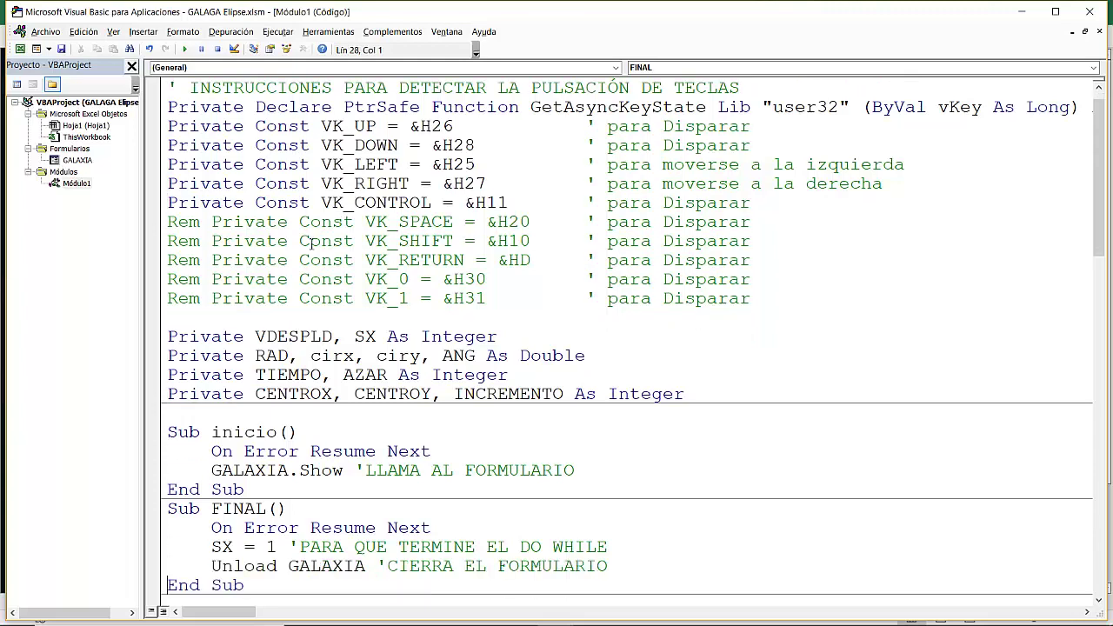
key(Down)
key(Down)
key(Down)
key(Down)
key(Down)
key(Down)
key(Down)
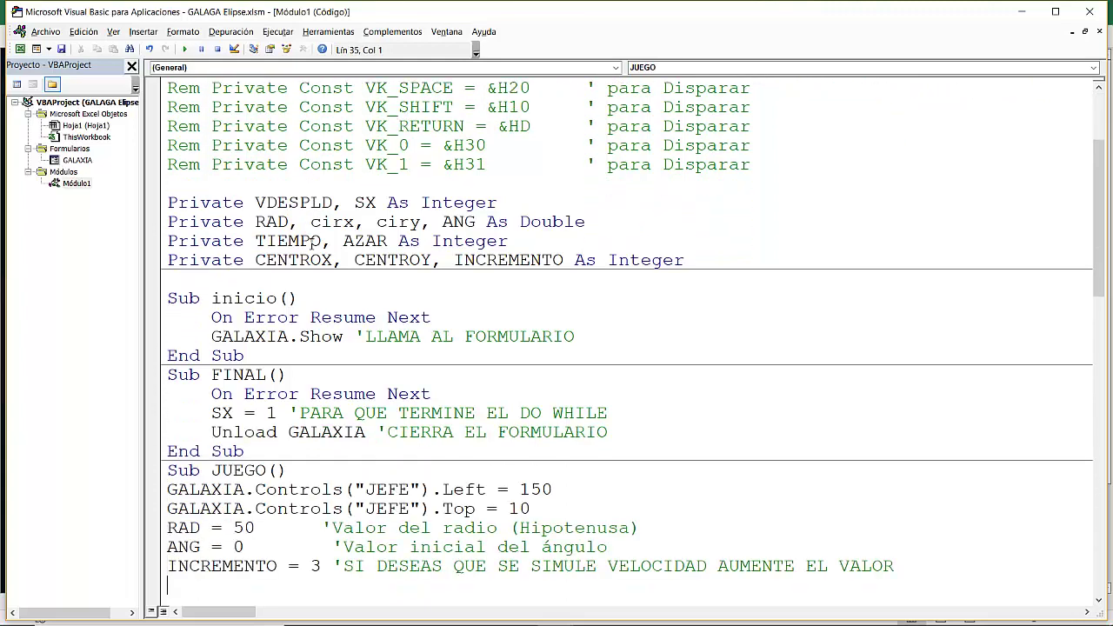
key(Down)
key(Down)
key(Down)
key(Down)
key(Down)
key(Down)
key(Down)
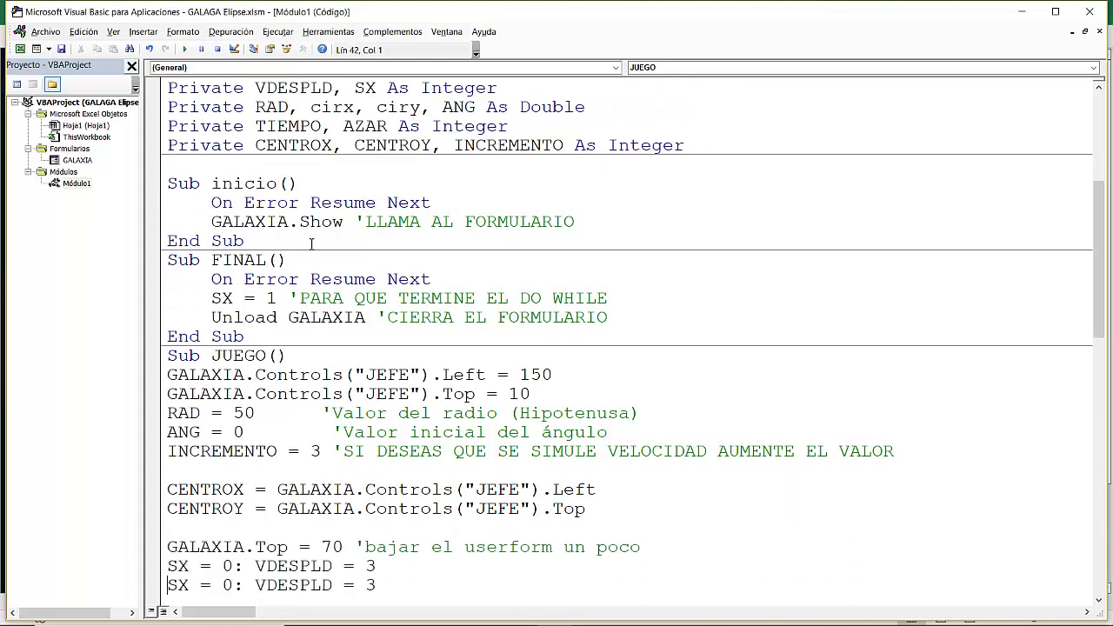
key(Down)
key(Down)
key(Down)
key(Down)
key(Down)
key(Down)
key(Down)
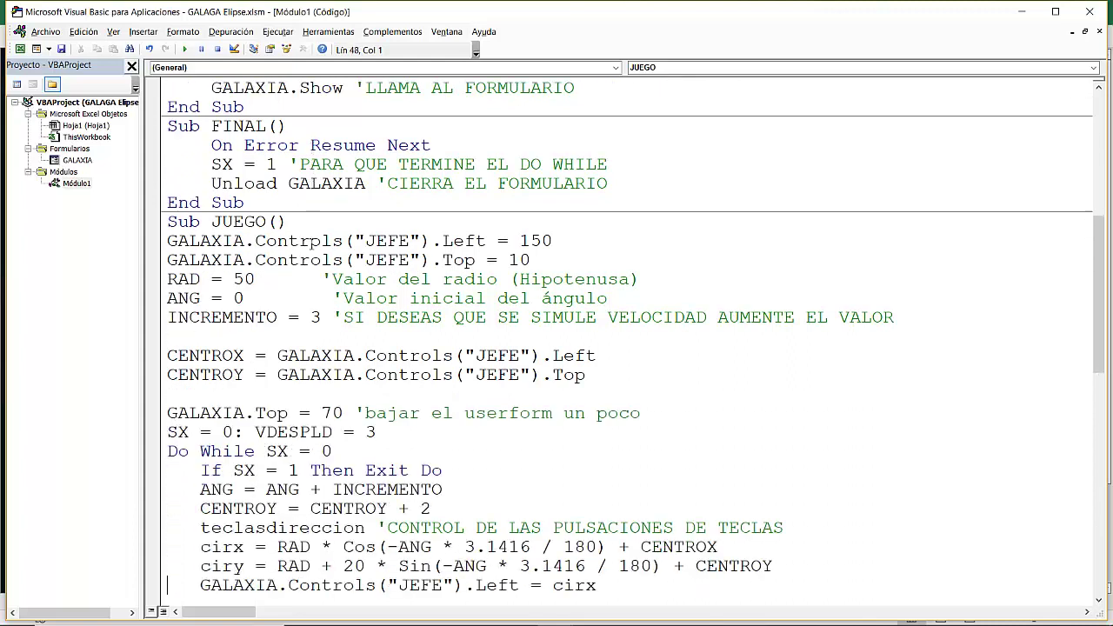
key(Down)
key(Down)
key(Down)
key(Down)
key(Down)
key(Down)
key(Down)
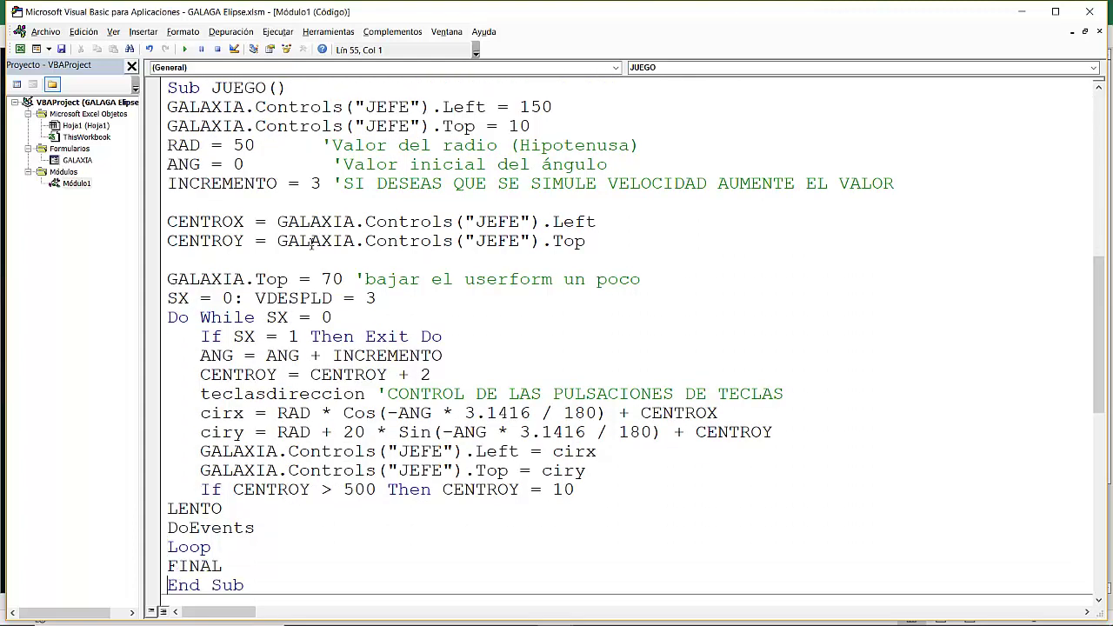
key(Down)
key(Down)
key(Down)
key(Down)
key(Down)
key(Down)
key(Down)
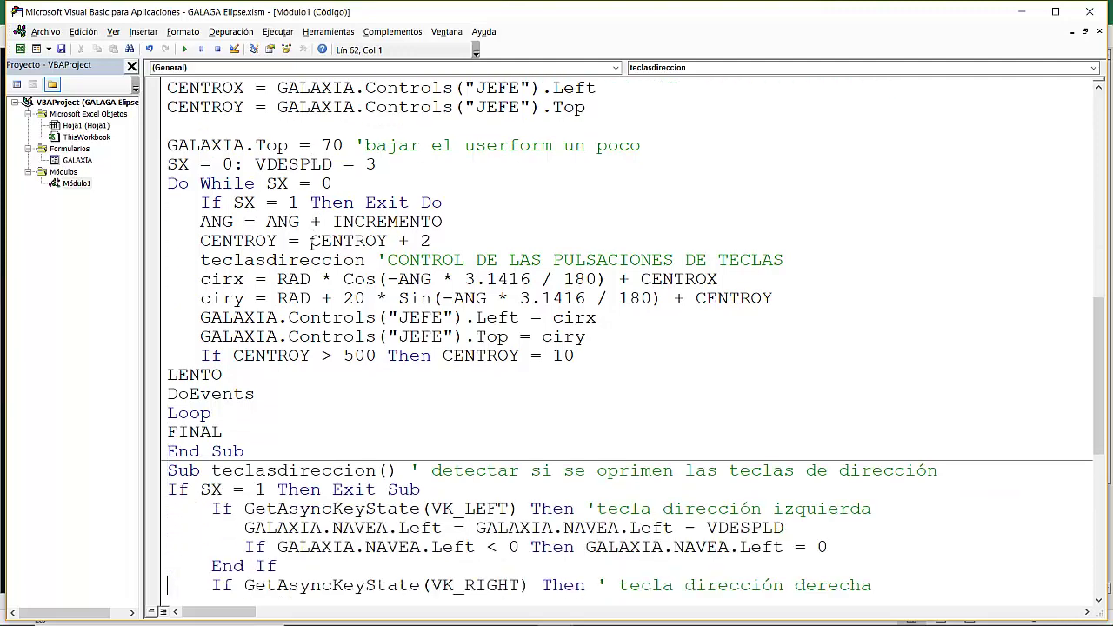
key(Down)
key(Down)
key(Down)
key(Down)
key(Down)
key(Down)
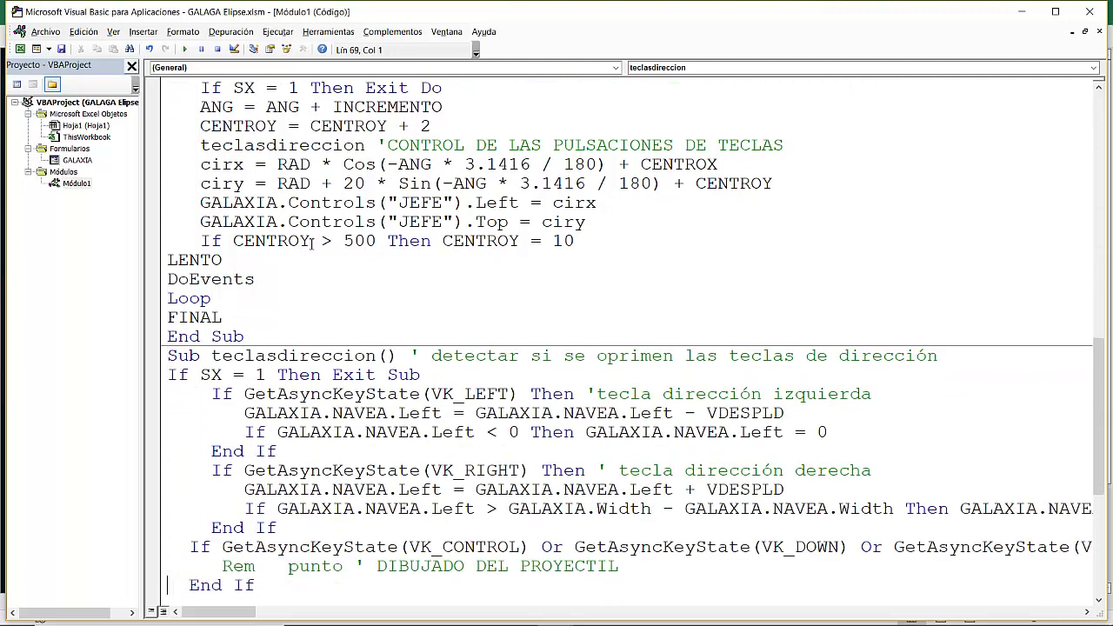
key(Down)
key(Down)
key(Down)
key(Down)
key(Down)
key(Down)
key(Down)
key(Down)
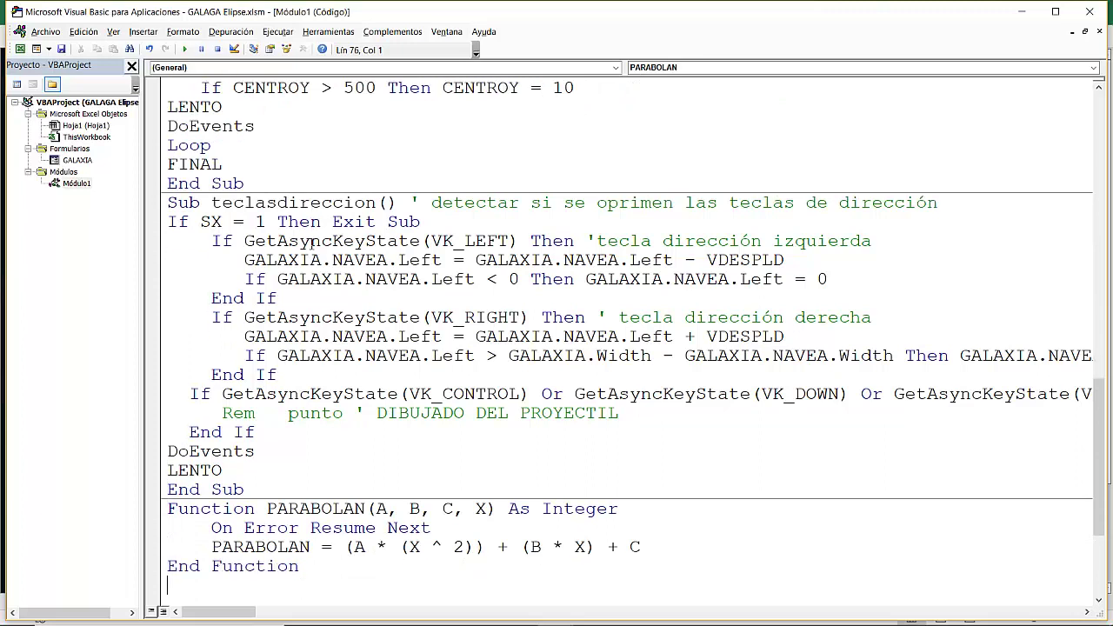
key(Down)
key(Down)
key(Down)
key(Down)
key(Down)
key(Down)
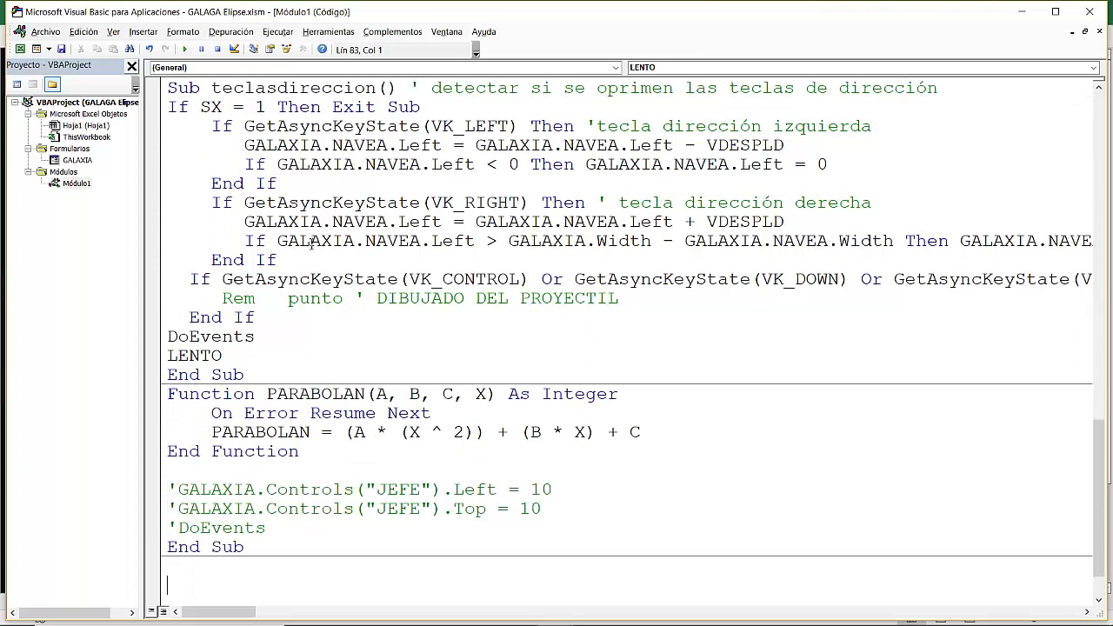
key(Down)
key(Down)
key(Down)
key(Down)
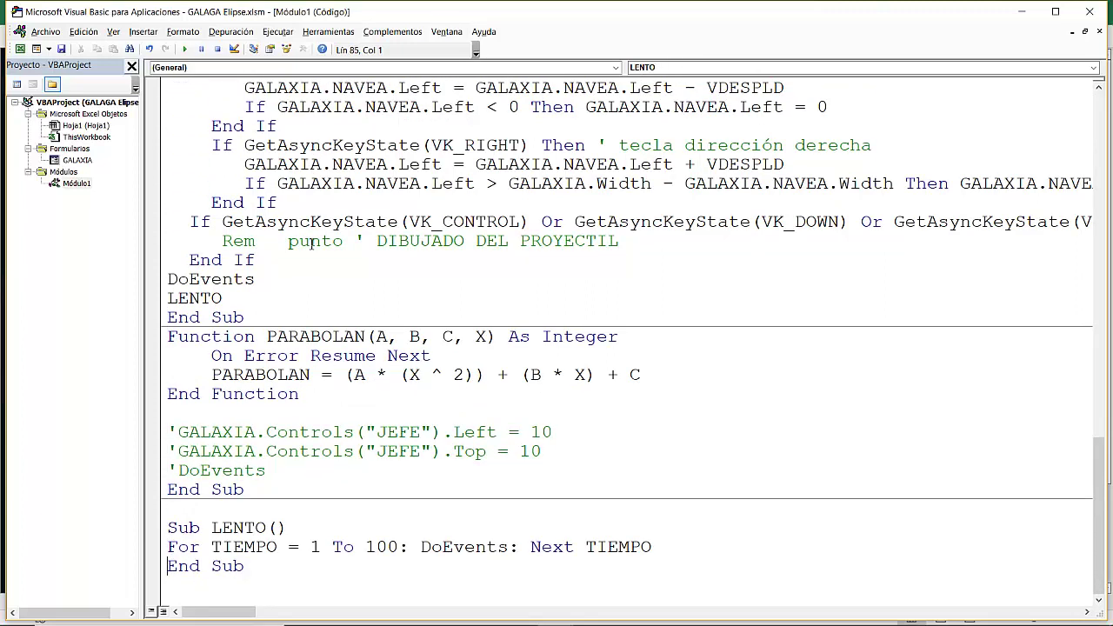
key(Up)
key(Up)
key(shift+Down)
key(shift+Down)
key(shift+Down)
key(shift+Down)
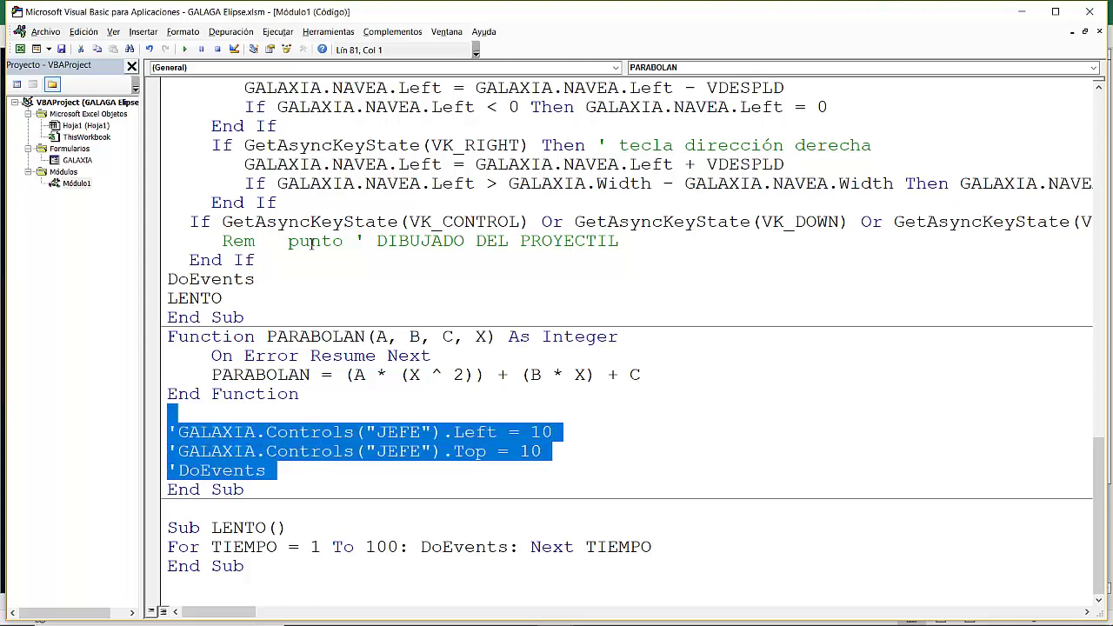
key(Delete)
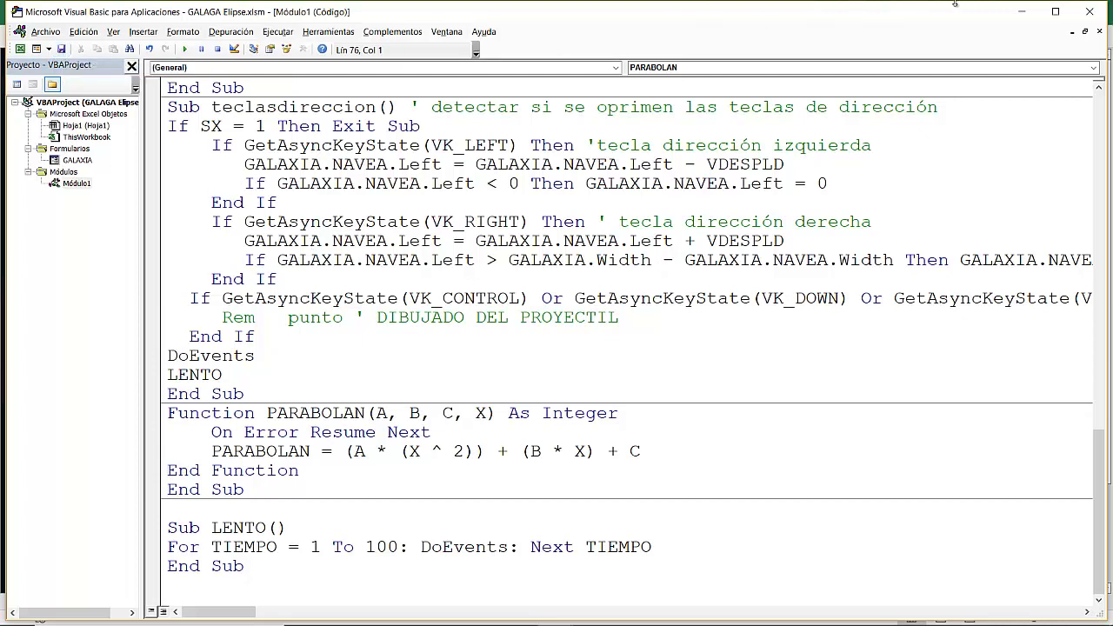
click(1092, 12)
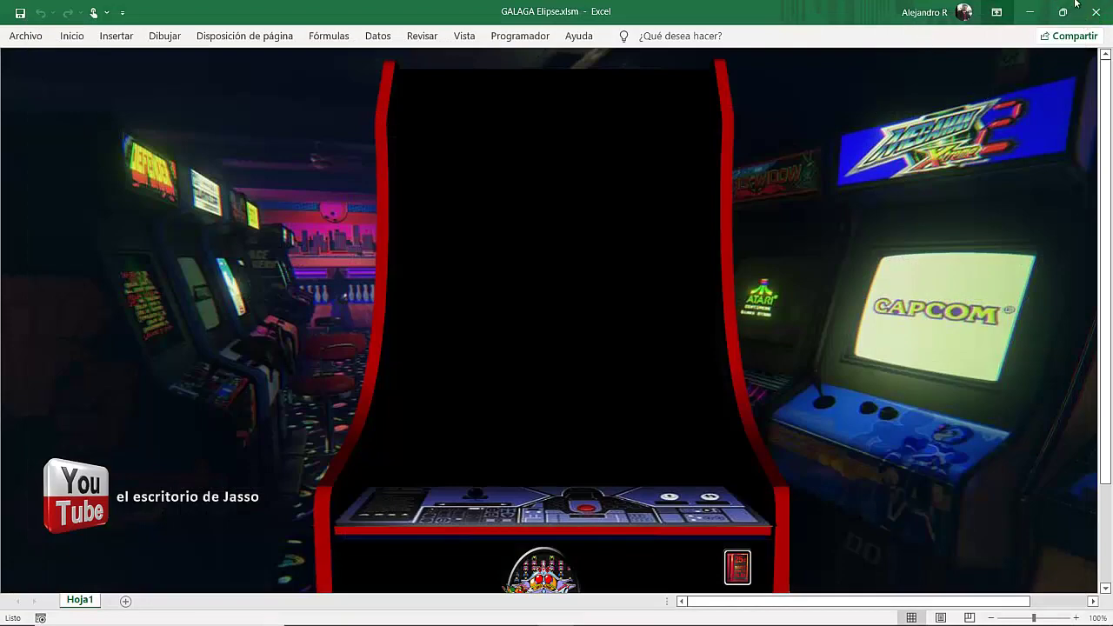
Step: Close the Elipse workbook and open Galaga PENDIENTE.xlsm from File Explorer's GALAGA folder
click(1098, 12)
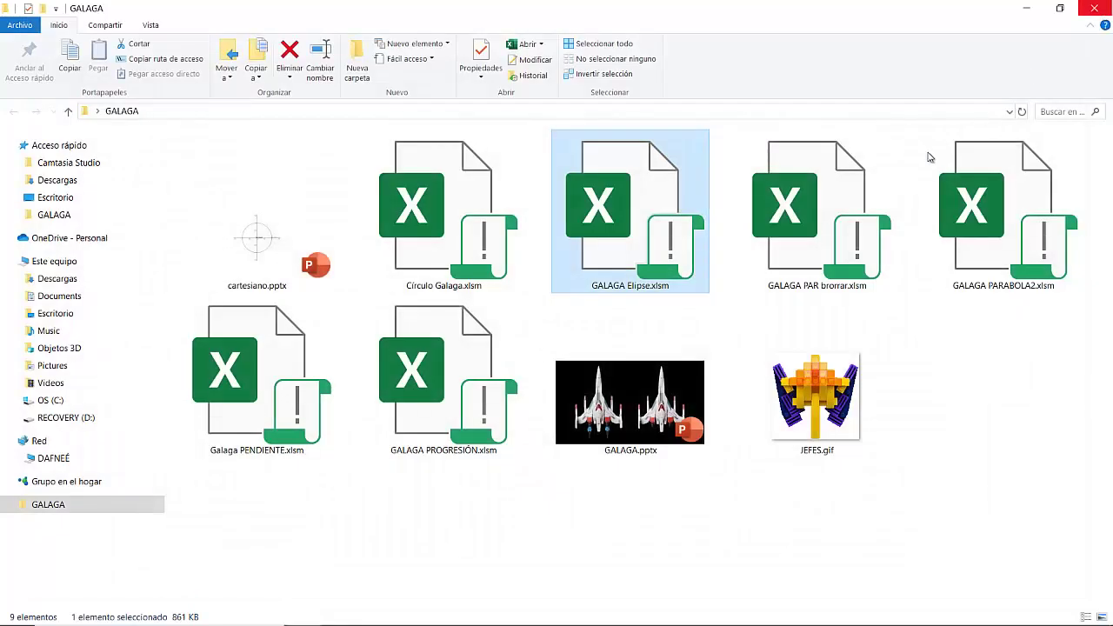
click(751, 330)
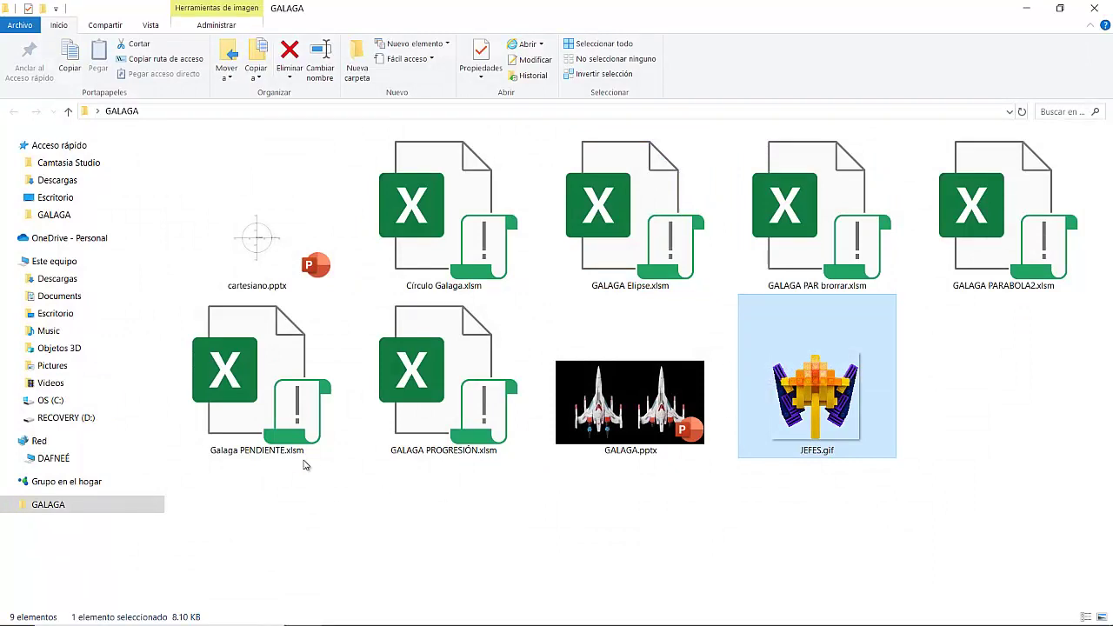
click(268, 378)
double_click(268, 377)
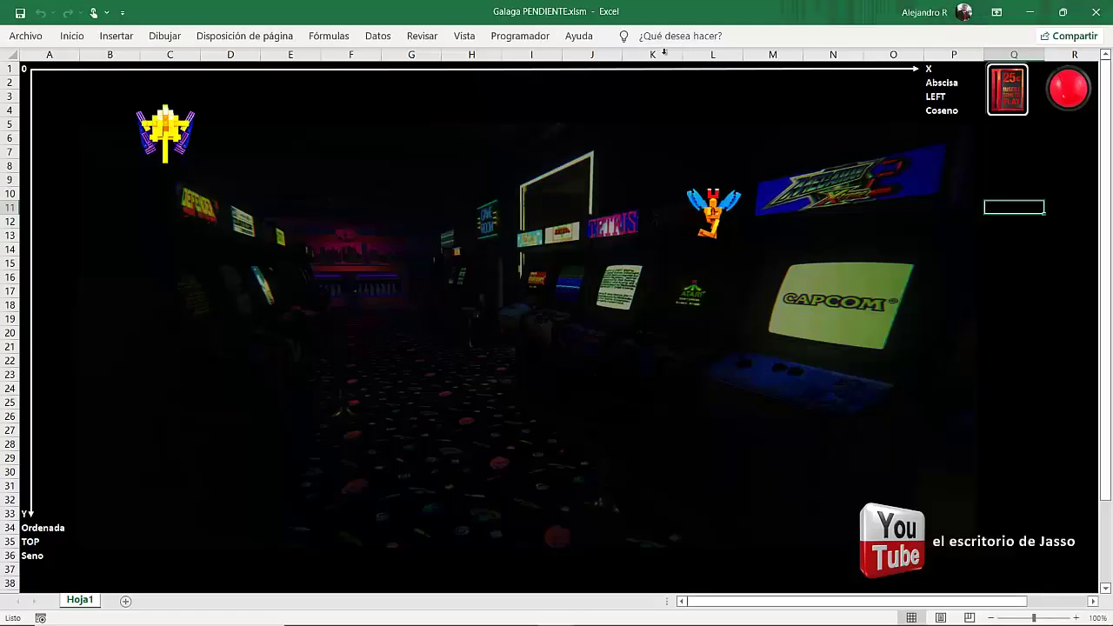
Step: Open Galaga PENDIENTE's Módulo1 code and read from Sub inicio down to BORRARLINEAS and PENDIENTE
click(526, 42)
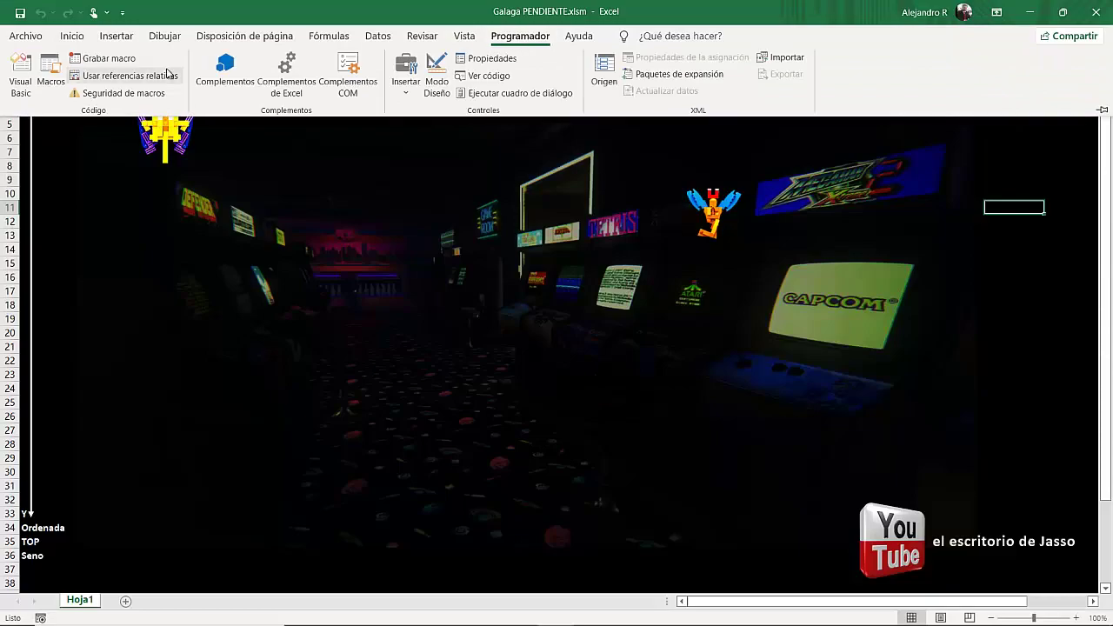
click(24, 73)
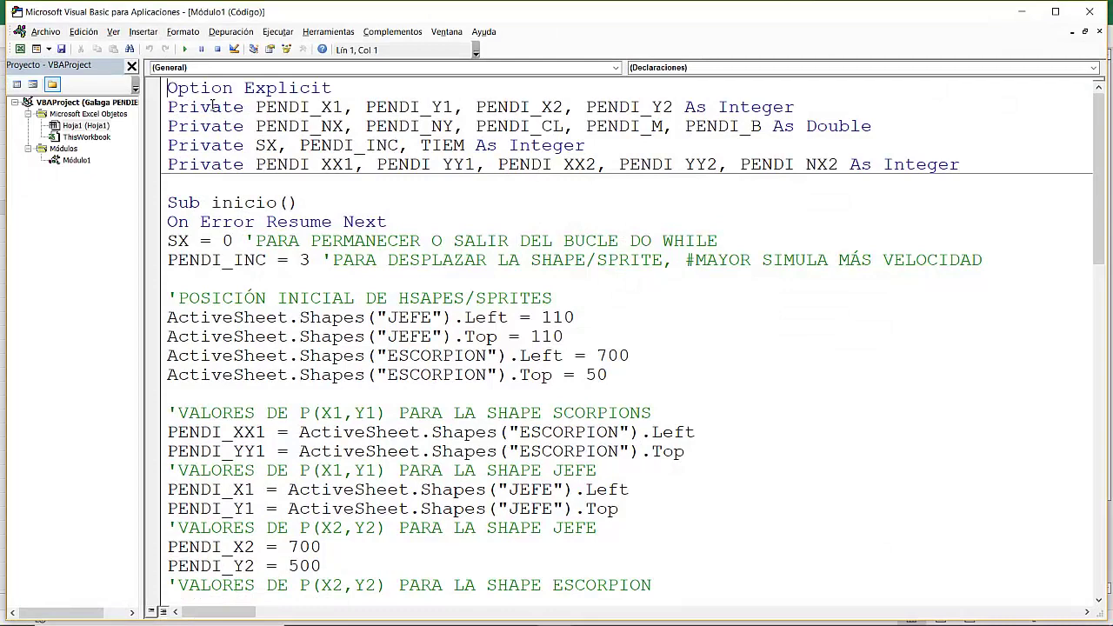
key(Down)
key(Down)
key(Down)
key(Down)
key(Down)
key(Down)
key(Down)
key(Down)
key(Down)
key(Down)
key(Down)
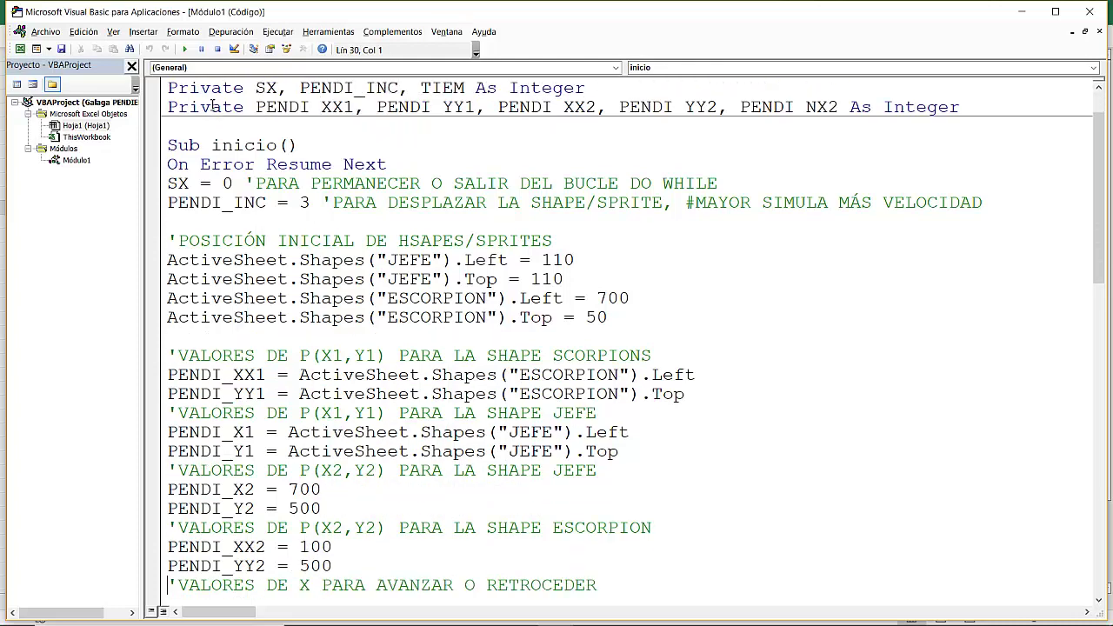
key(Down)
key(Down)
key(Down)
key(Down)
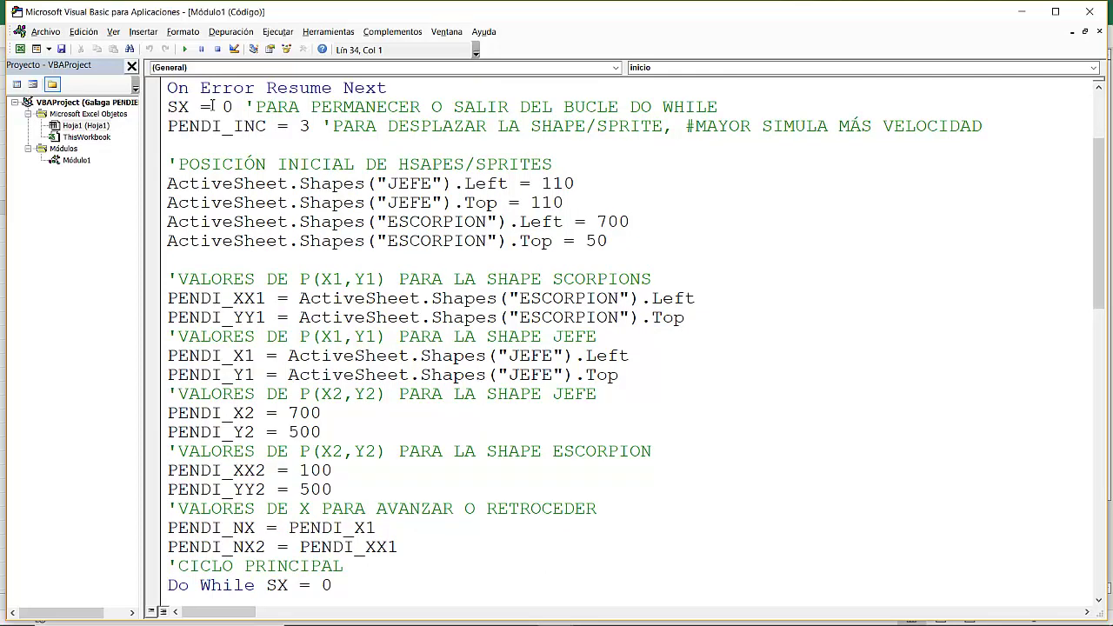
key(Down)
key(Down)
key(Down)
key(Down)
key(Down)
key(Down)
key(Down)
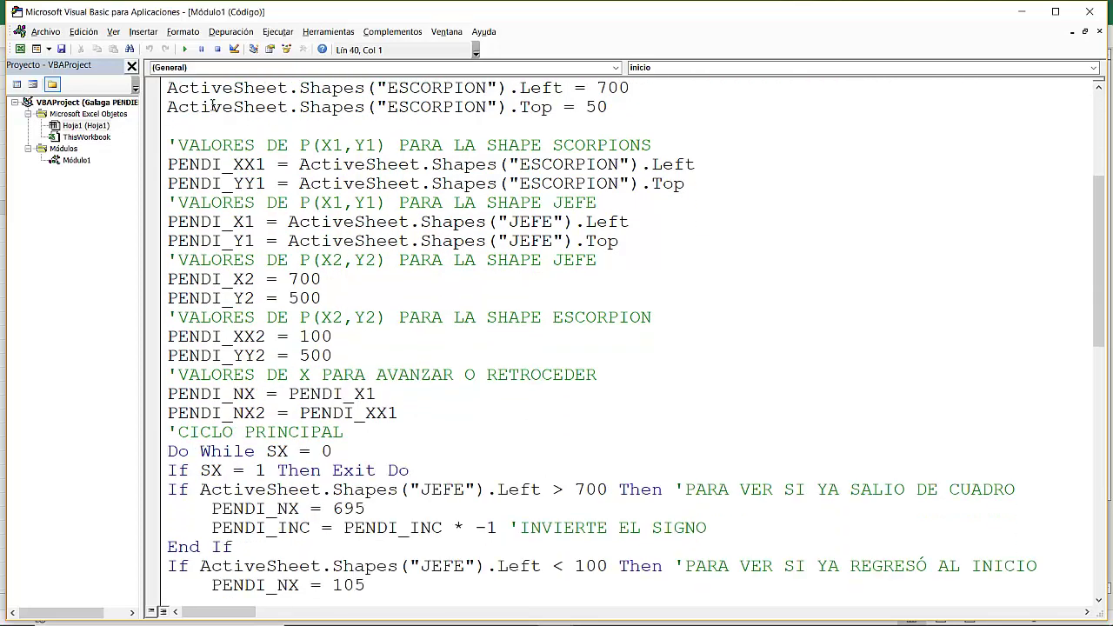
key(Down)
key(Down)
key(Down)
key(Down)
key(Down)
key(Down)
key(Down)
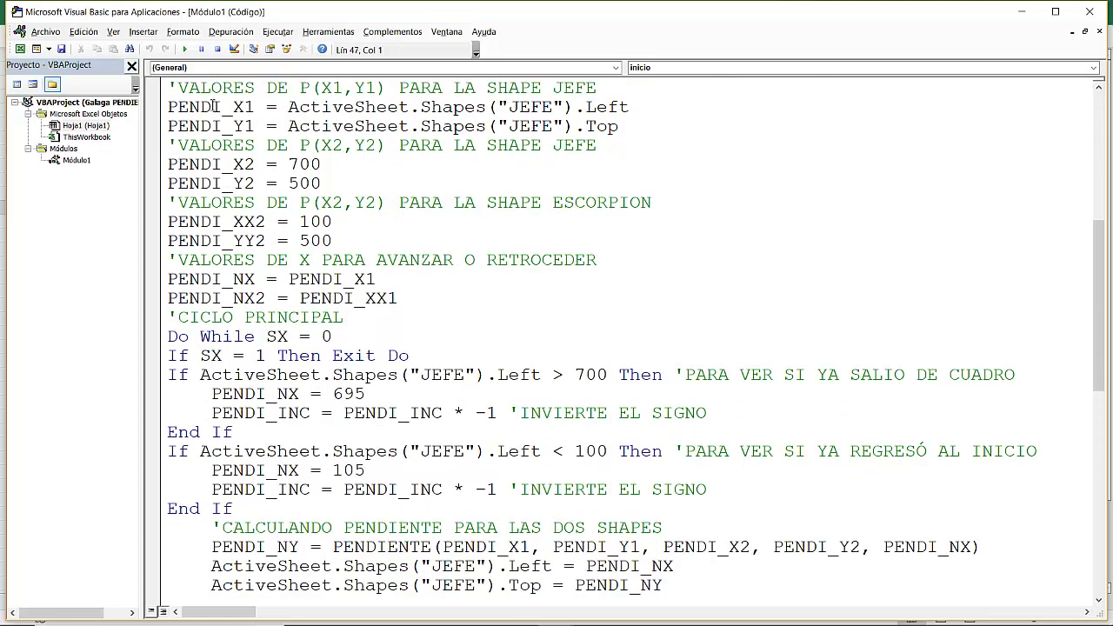
key(Down)
key(Down)
key(Down)
key(Down)
key(Down)
key(Down)
key(Down)
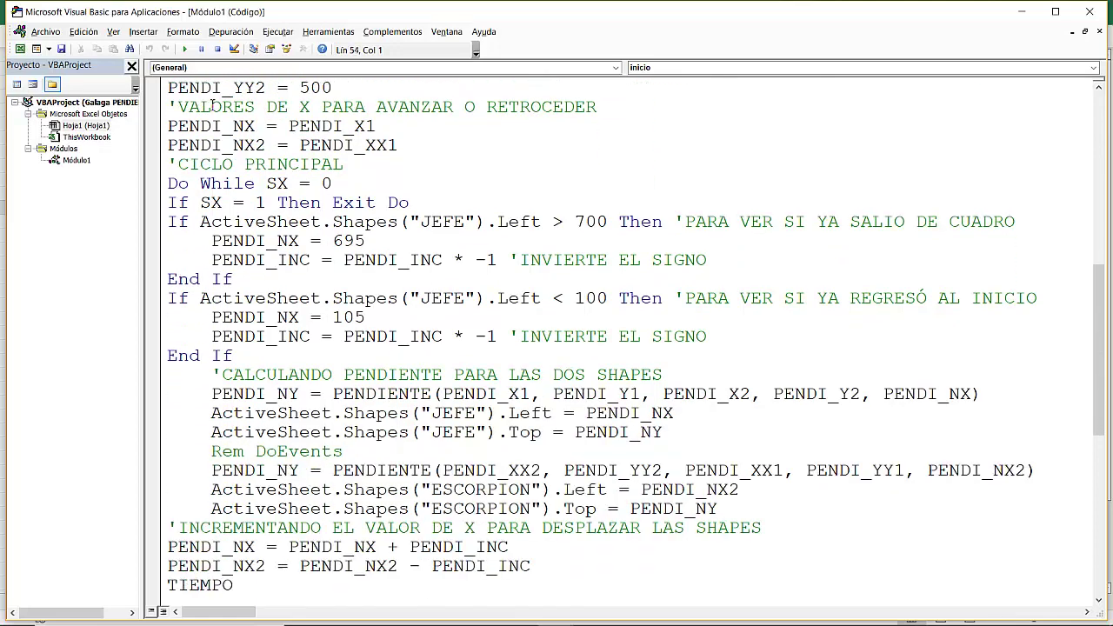
key(Down)
key(Down)
key(Down)
key(Down)
key(Down)
key(Down)
key(Down)
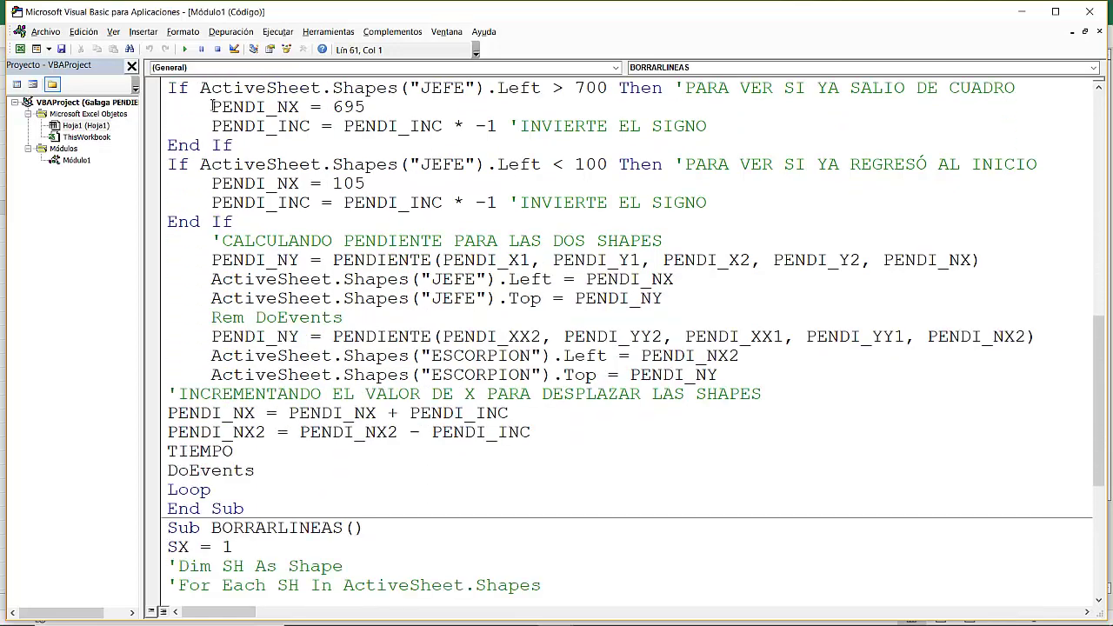
key(Down)
key(Down)
key(Down)
key(Down)
key(Down)
key(Down)
key(Down)
key(Down)
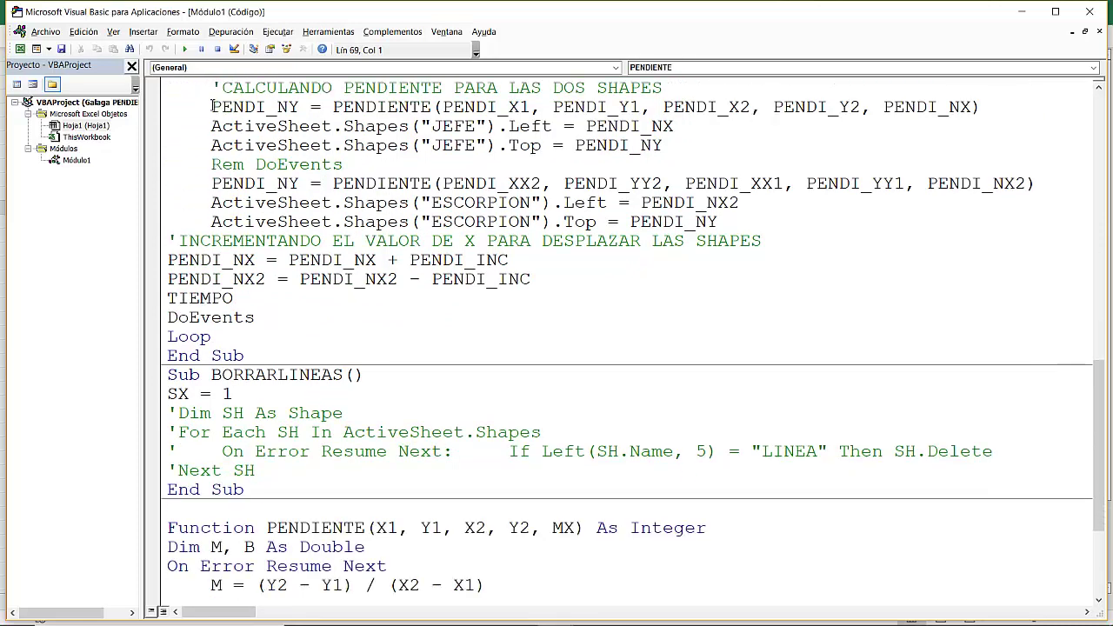
key(Down)
key(Down)
Step: Delete the four commented 'Dim SH…'Next SH lines at the end of BORRARLINEAS
key(Up)
key(Up)
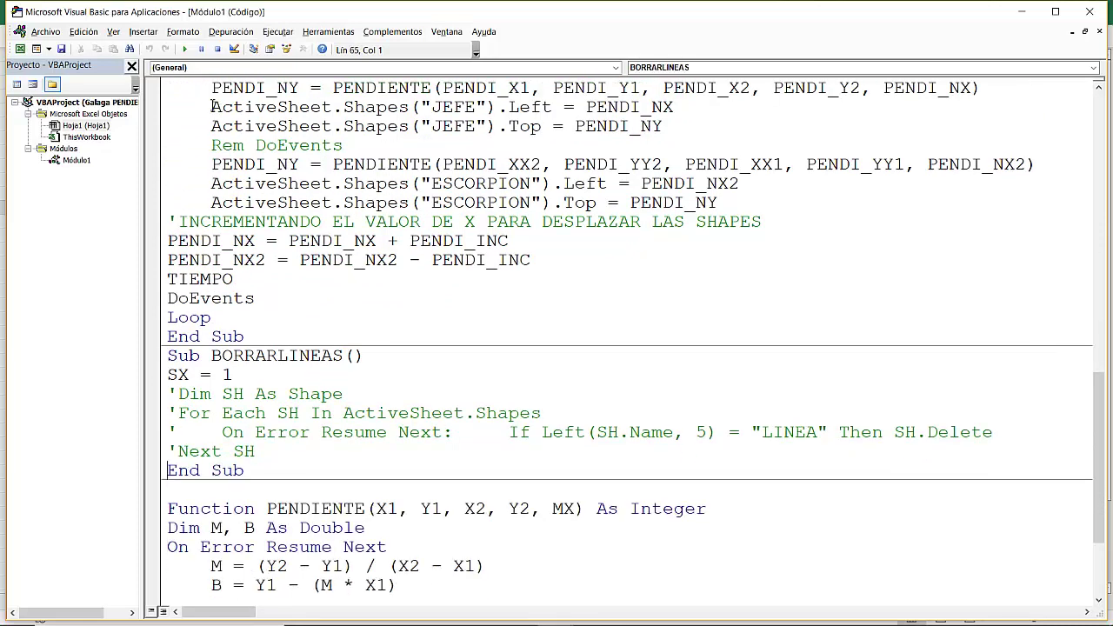
key(shift+Down)
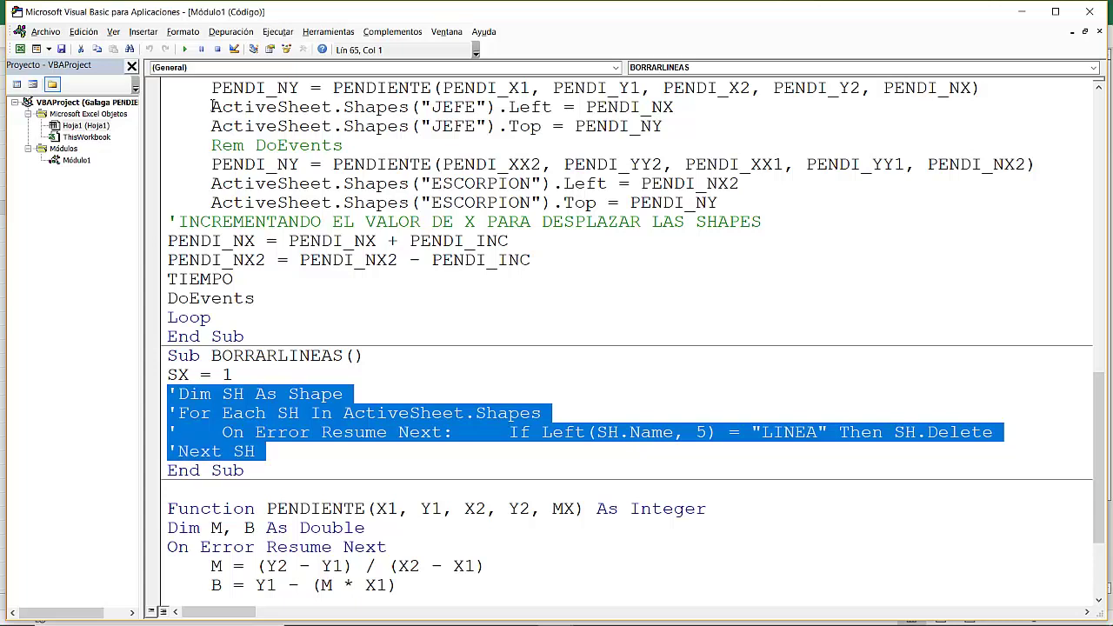
key(Delete)
key(Down)
key(Down)
key(Down)
key(Down)
key(Down)
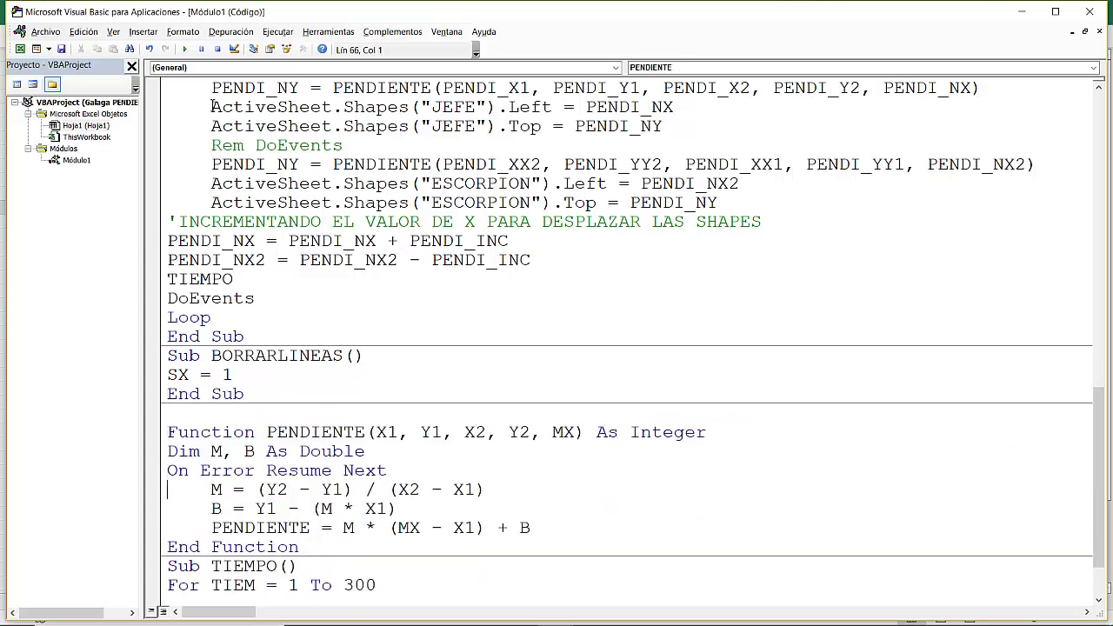
key(Down)
key(Down)
key(Down)
key(Down)
key(Down)
key(Down)
key(Down)
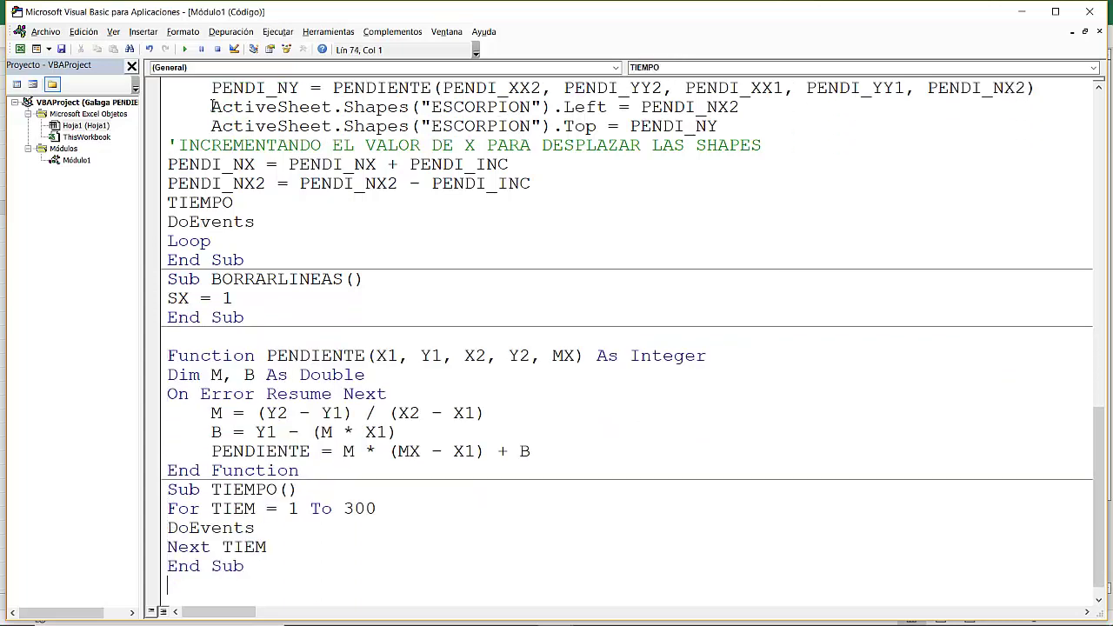
Step: Remove the blank line before Function PENDIENTE and review its slope formula
key(Up)
key(Up)
key(Up)
key(Up)
key(Up)
key(Delete)
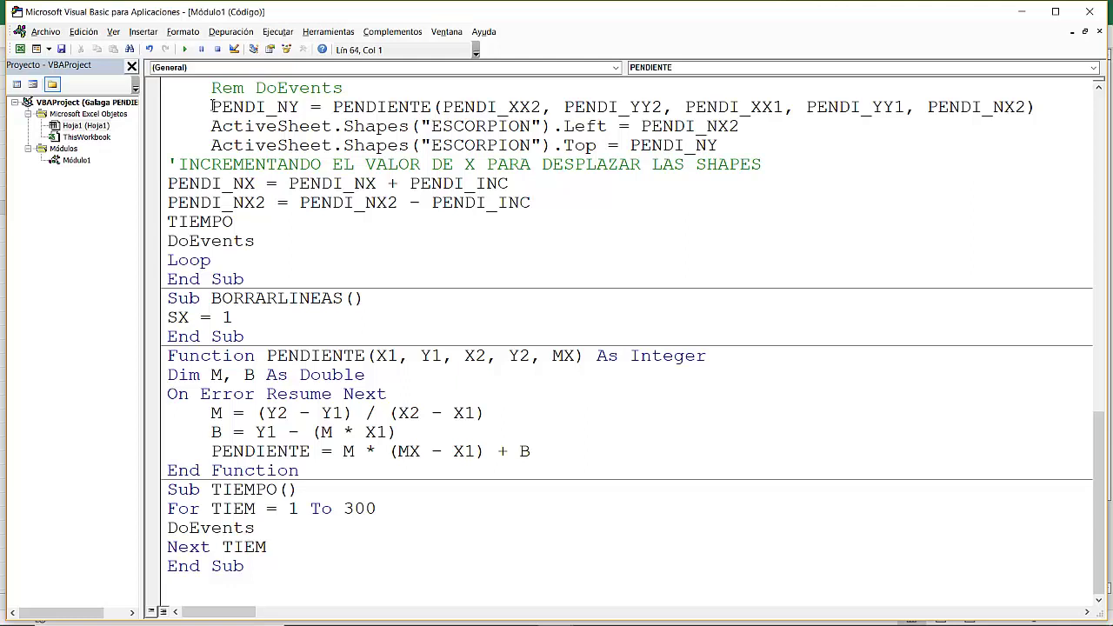
key(Down)
key(Down)
key(Right)
key(Right)
key(Right)
key(Right)
key(Right)
key(Up)
key(Up)
key(Up)
key(Up)
key(Up)
key(Up)
key(Down)
key(Left)
key(Left)
key(Left)
key(Left)
key(Left)
key(Left)
key(Left)
key(Left)
key(Left)
key(Up)
key(Up)
key(Up)
key(Up)
key(Up)
key(Up)
key(Up)
key(Up)
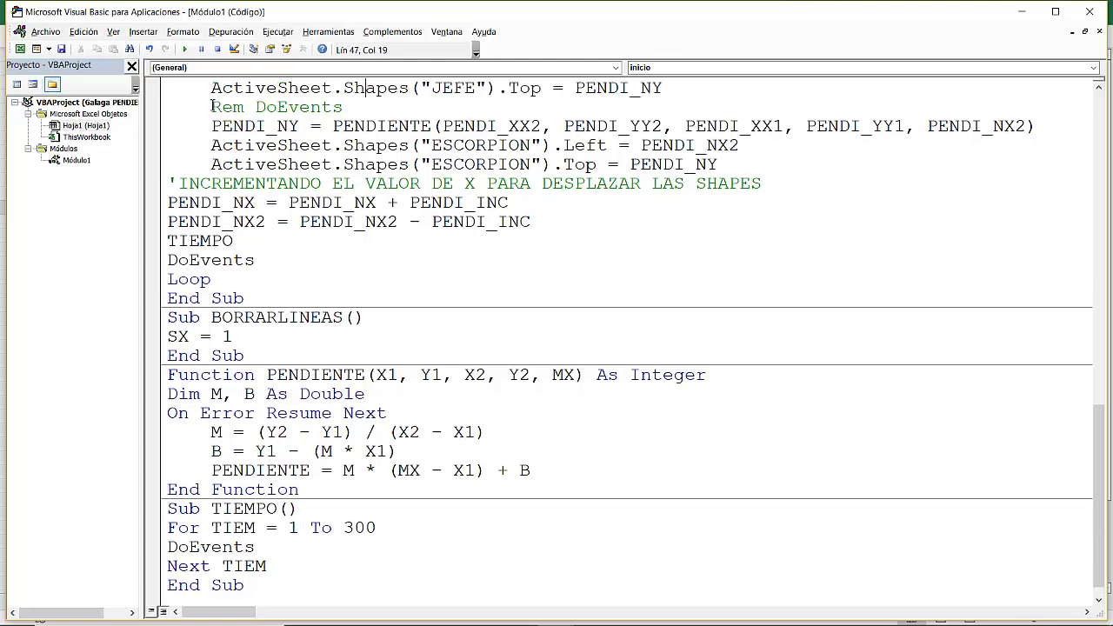
key(Up)
key(Up)
key(Up)
key(Up)
key(Up)
key(Up)
key(Up)
key(Up)
key(Up)
key(Up)
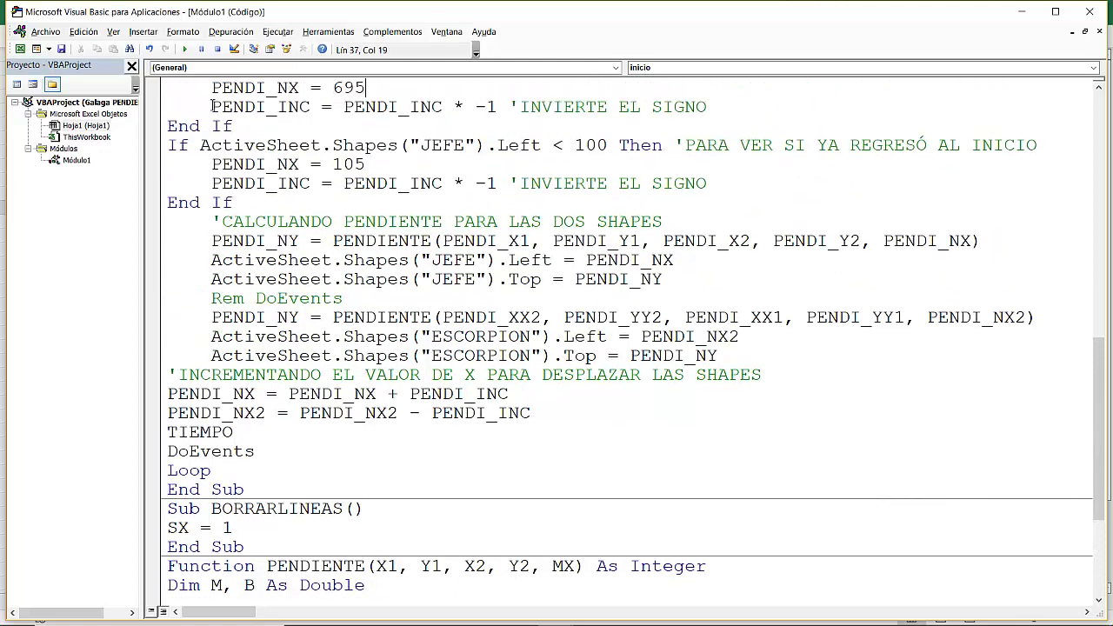
key(Up)
key(Up)
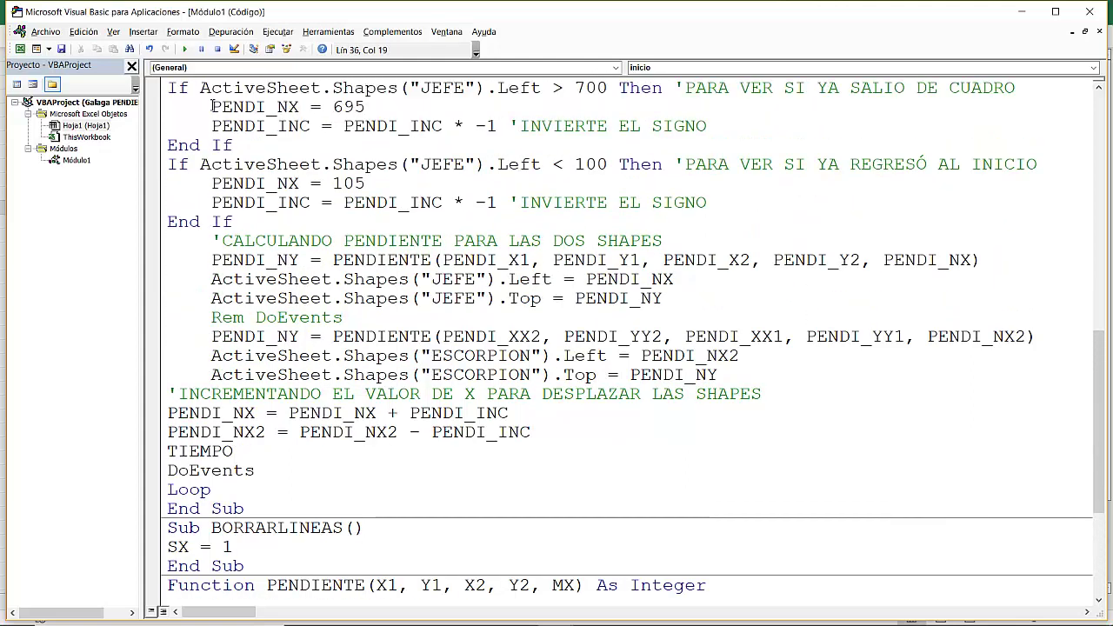
key(Up)
key(Up)
key(Up)
scroll(213, 107, up, 1)
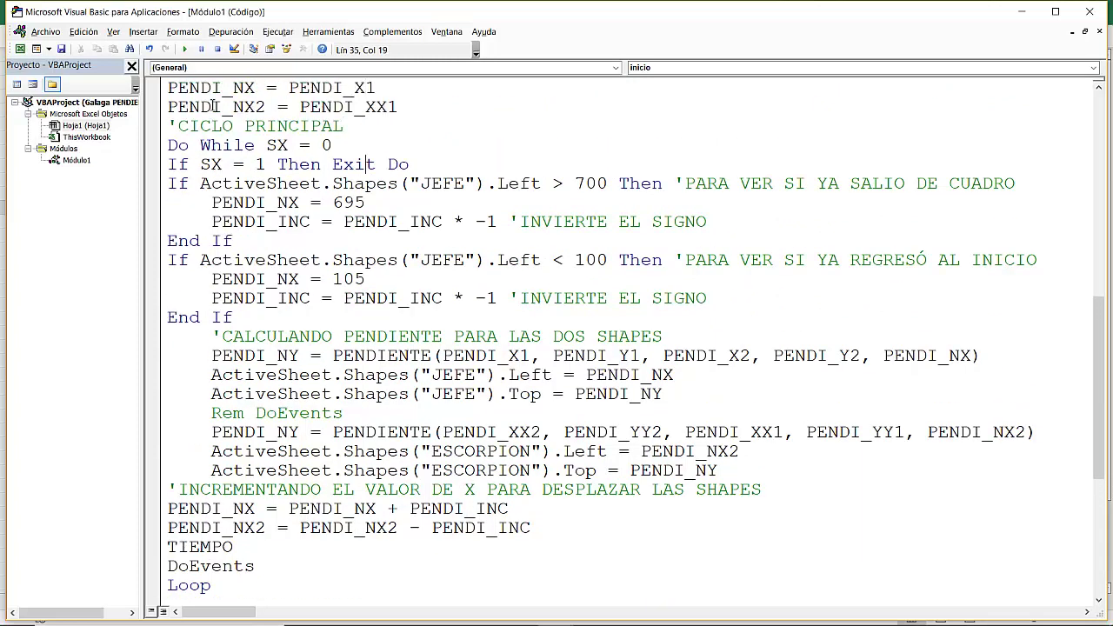
key(Down)
key(Down)
key(Down)
key(Down)
key(Down)
key(Down)
key(Down)
key(Down)
key(Down)
key(Down)
key(Up)
key(Up)
key(Left)
key(Left)
key(Left)
key(shift+Down)
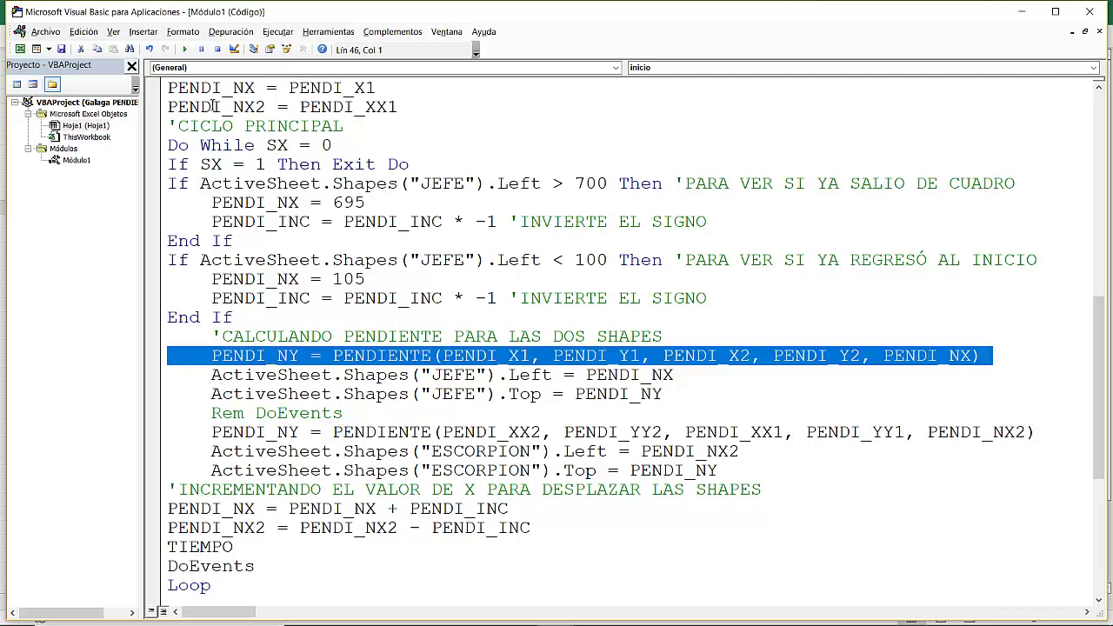
key(Down)
key(Down)
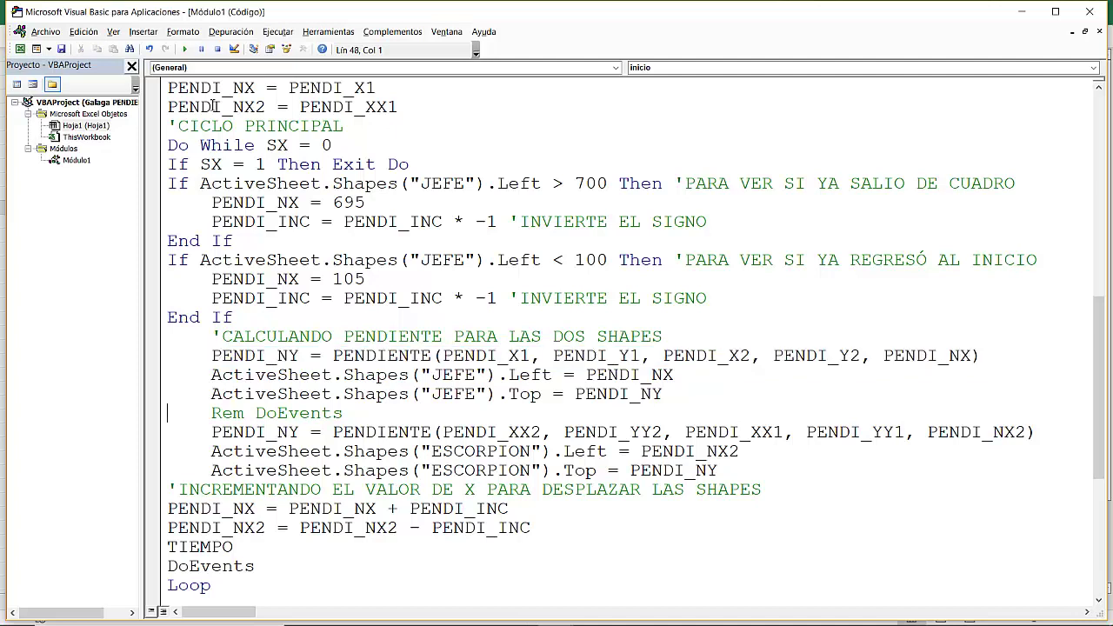
key(shift+Down)
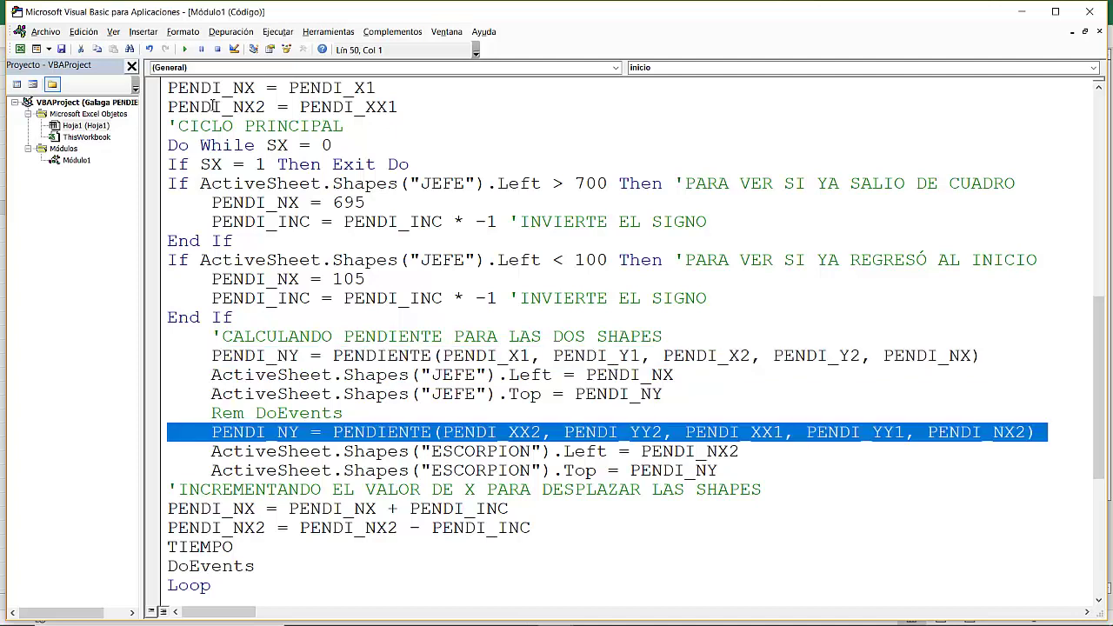
key(Up)
key(Up)
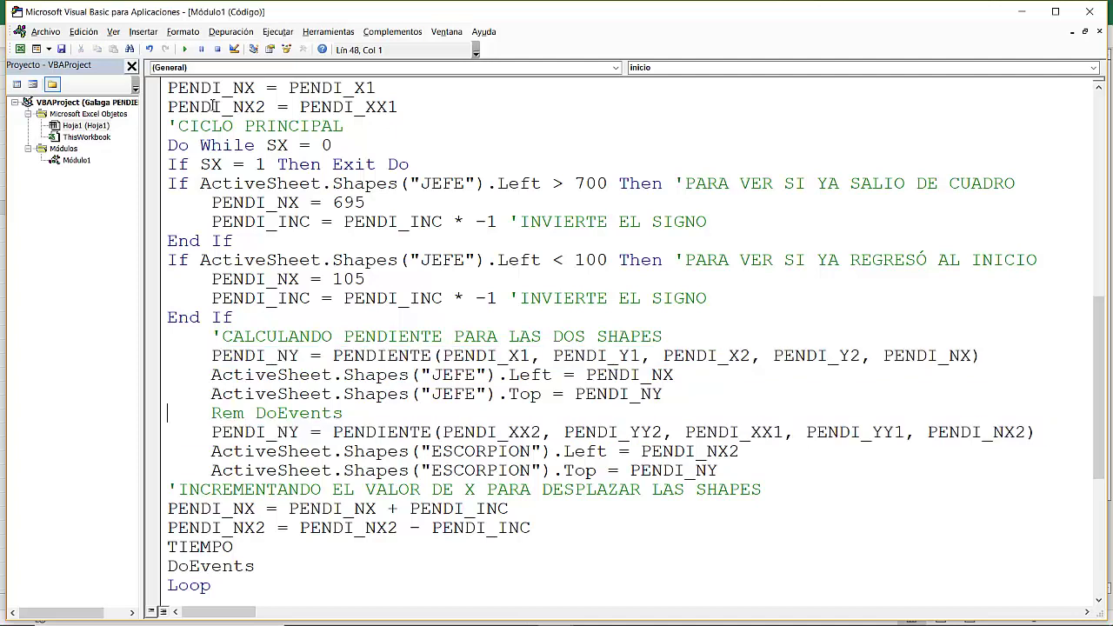
key(Up)
key(Up)
key(Up)
key(shift+Down)
key(Down)
key(Down)
key(shift+Down)
key(Down)
key(Down)
key(Down)
key(Down)
key(Down)
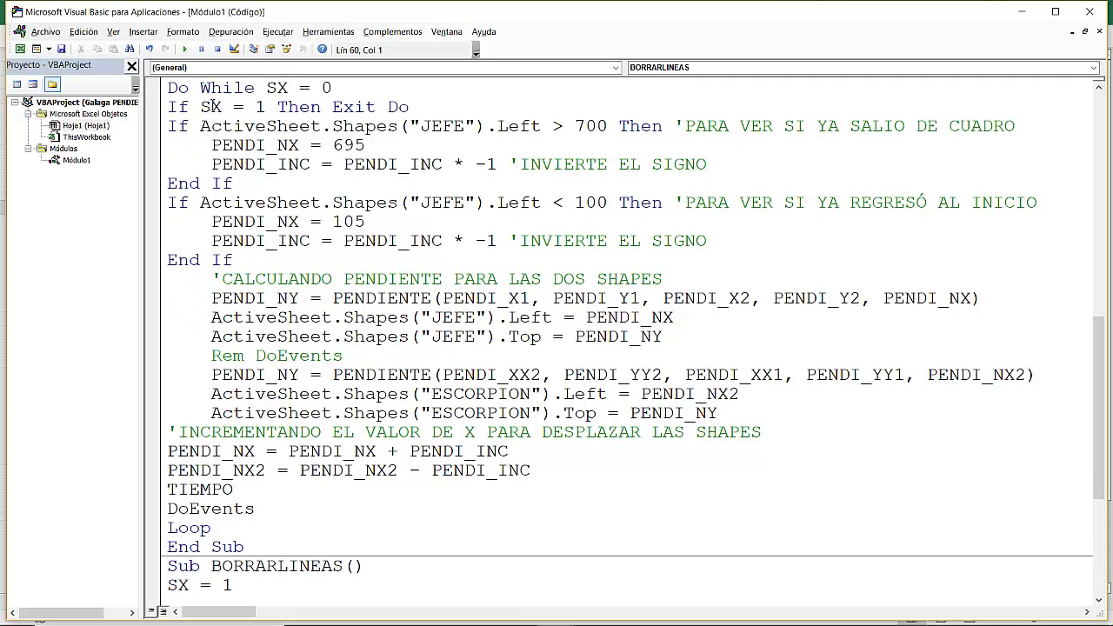
key(Up)
key(Up)
key(Up)
key(Down)
key(Down)
key(Down)
key(Down)
key(Down)
key(Down)
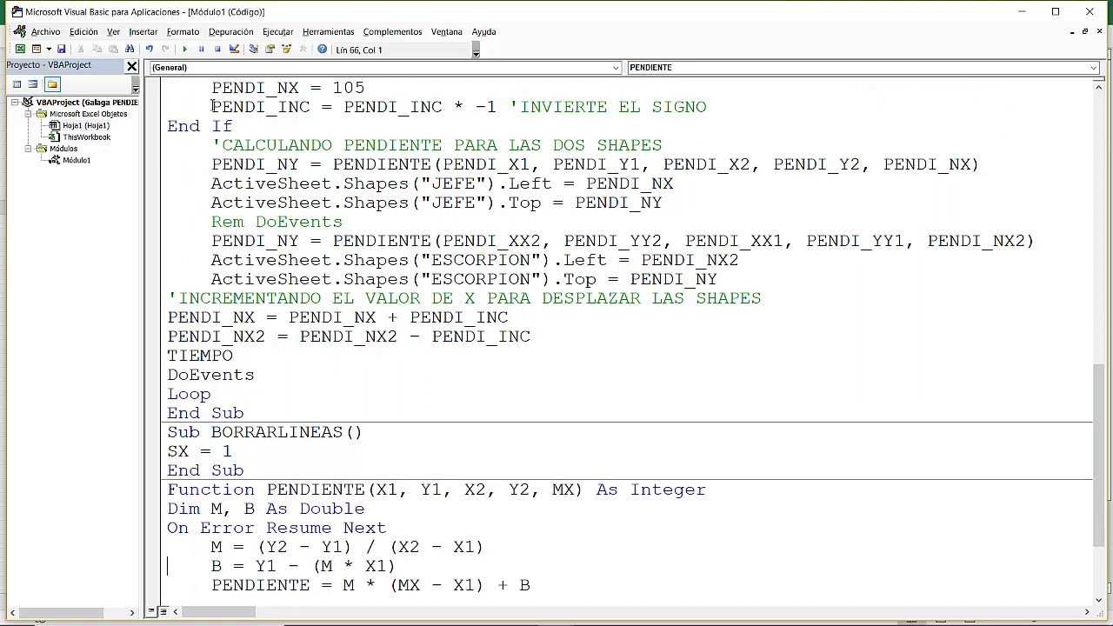
key(Up)
key(Up)
key(Up)
key(Up)
key(Up)
key(Up)
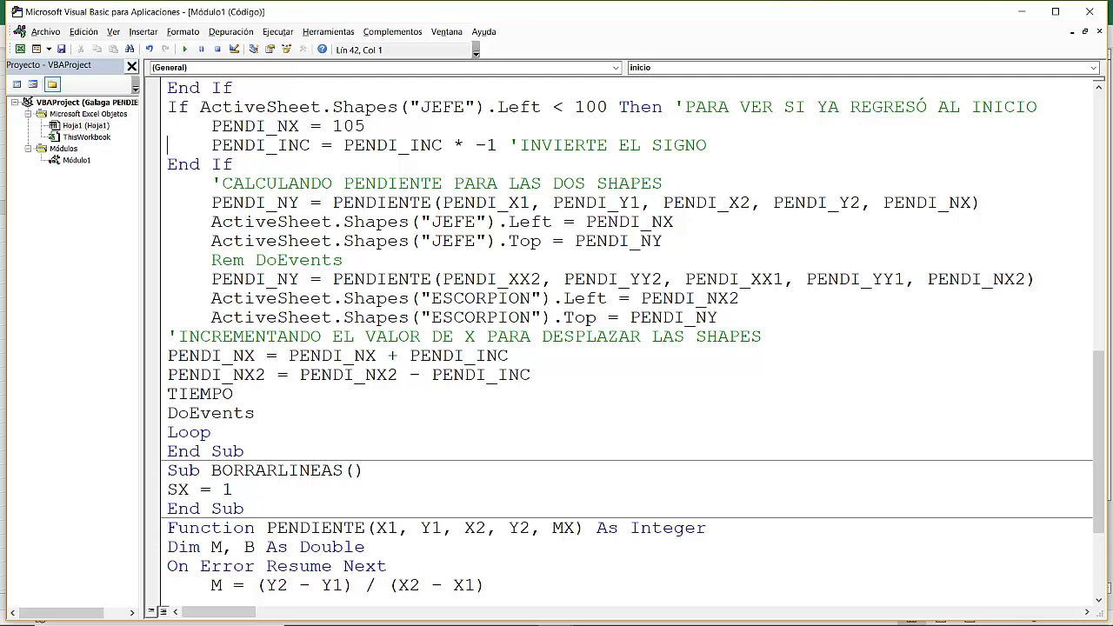
click(1026, 9)
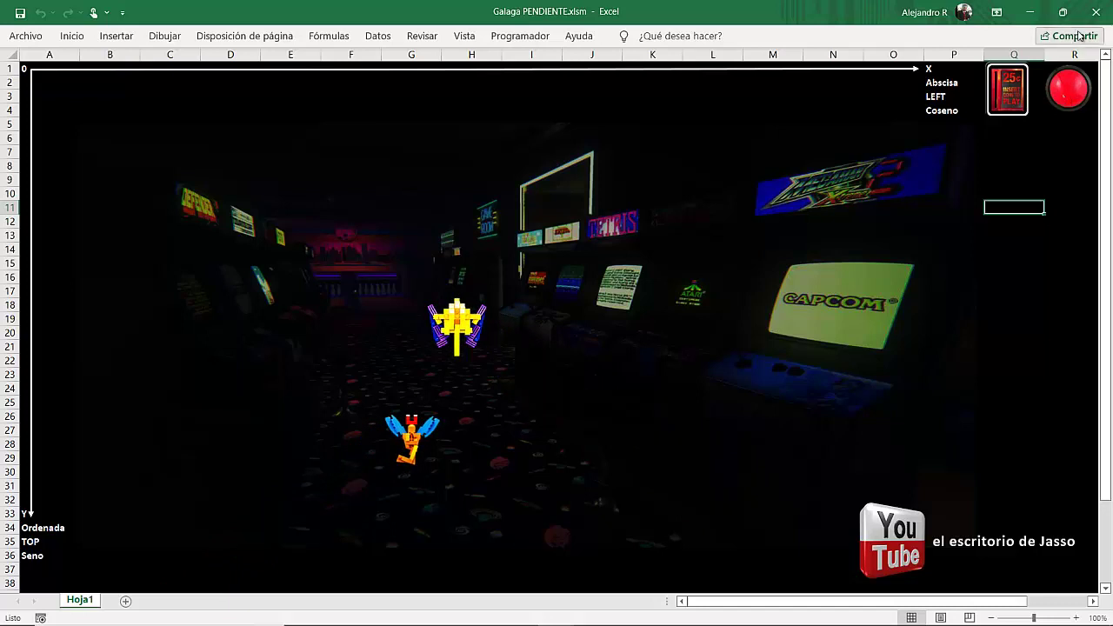
Step: Close Galaga PENDIENTE with Guardar and open GALAGA PARABOLA2.xlsm from the GALAGA folder
click(1098, 12)
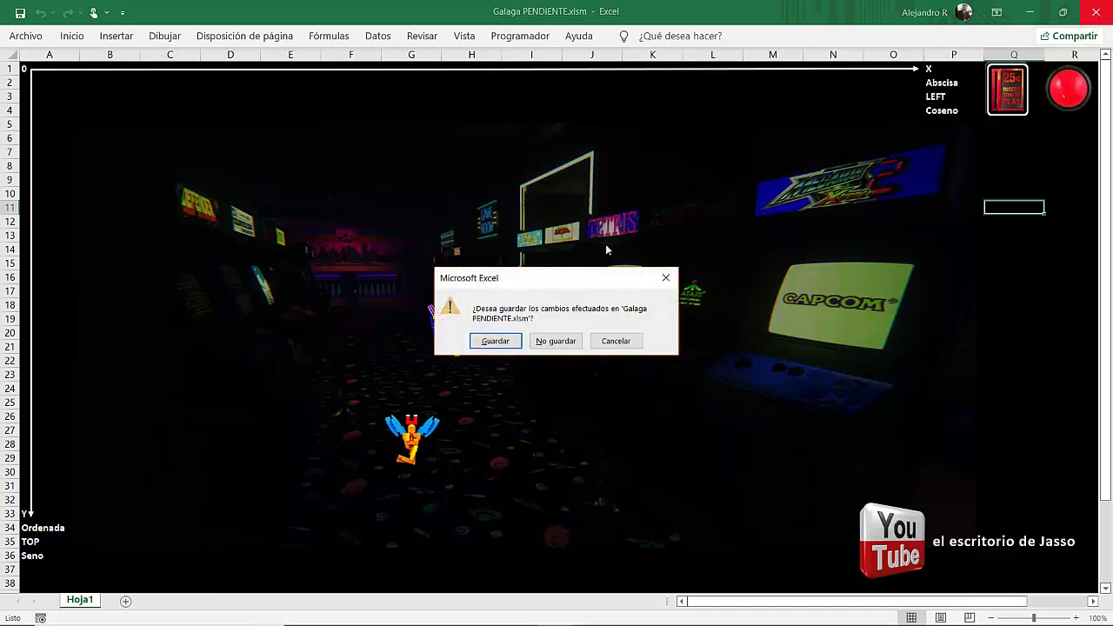
click(501, 341)
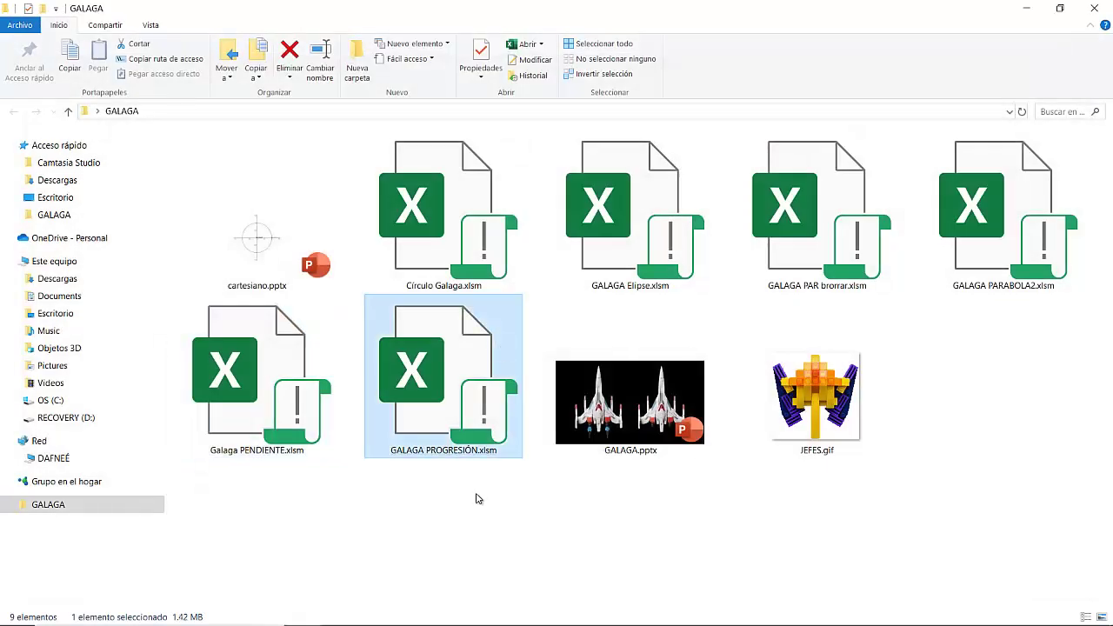
click(973, 238)
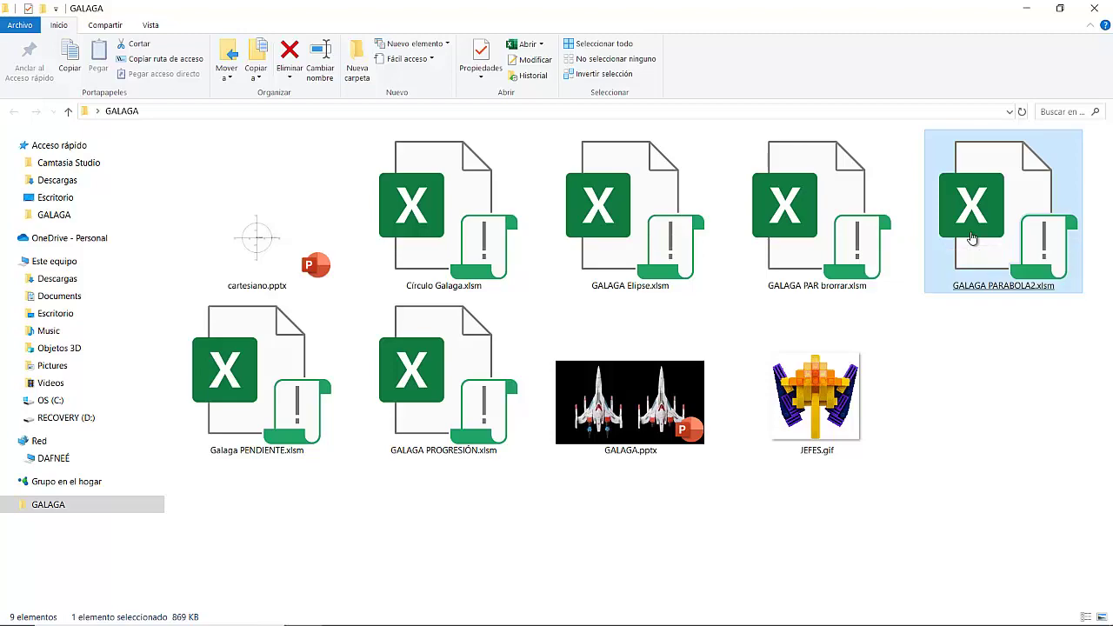
double_click(972, 238)
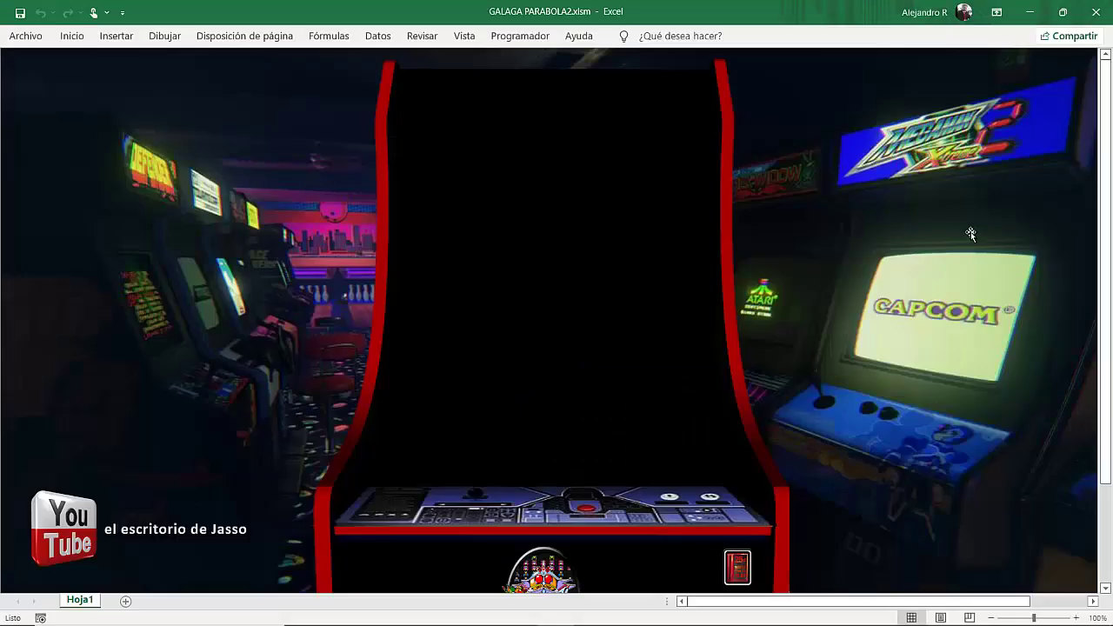
Step: Run and close the Galaga parabola game, then open the Visual Basic editor from Programador
click(737, 570)
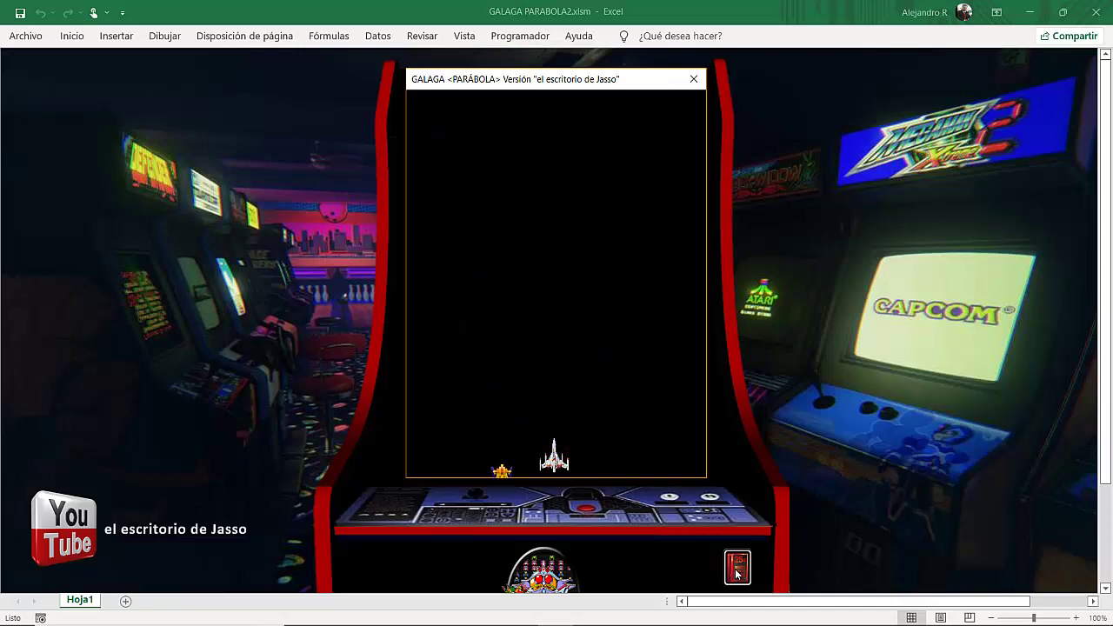
click(694, 80)
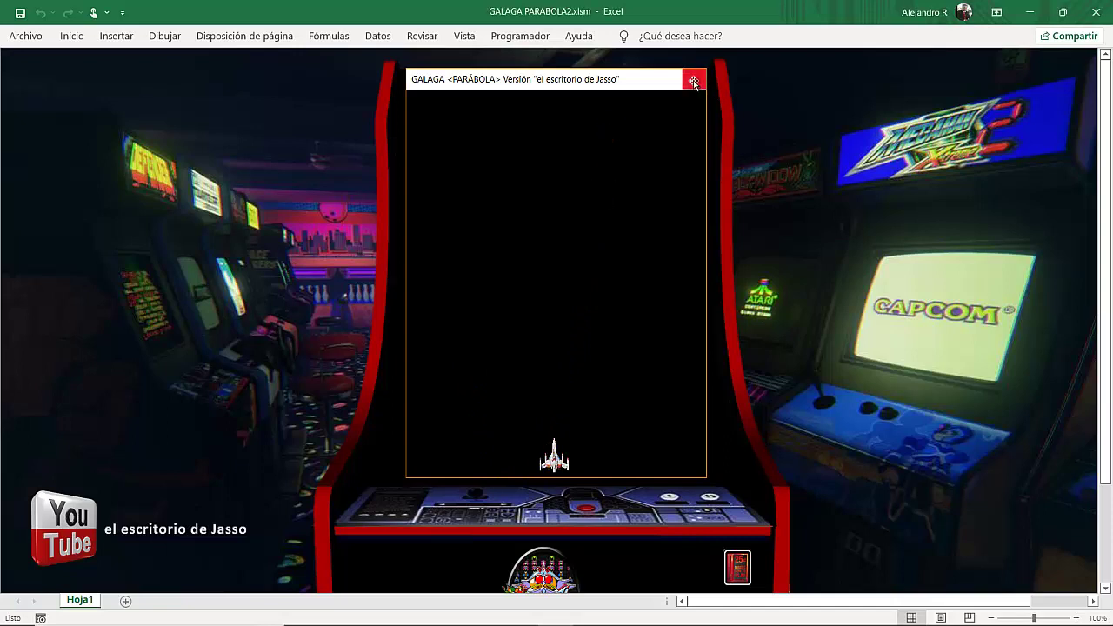
click(522, 36)
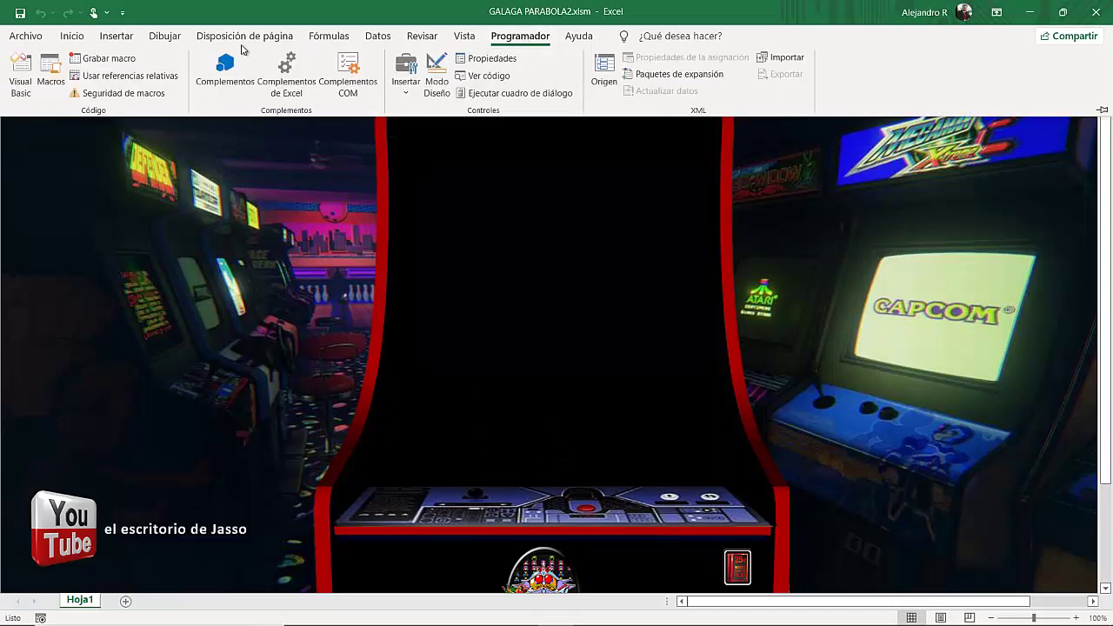
click(18, 81)
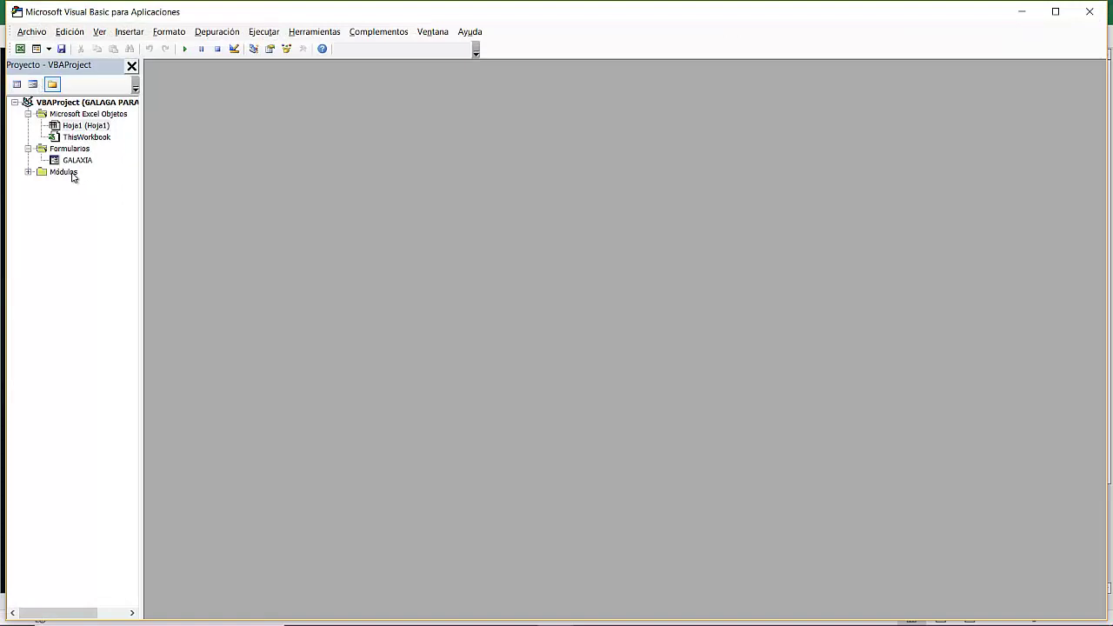
Step: Open Módulo1 from the Módulos folder and highlight the Option Base 1 statement, then its 1
double_click(75, 174)
double_click(77, 184)
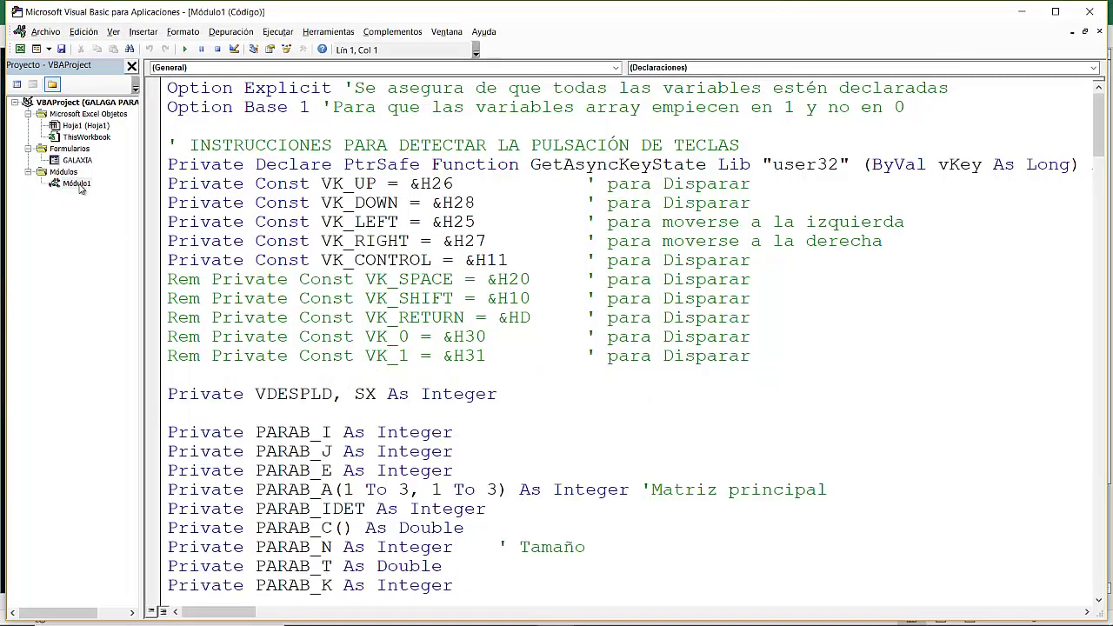
key(Up)
key(Down)
key(shift+Right)
key(shift+Right)
key(shift+Right)
key(shift+Right)
key(shift+Right)
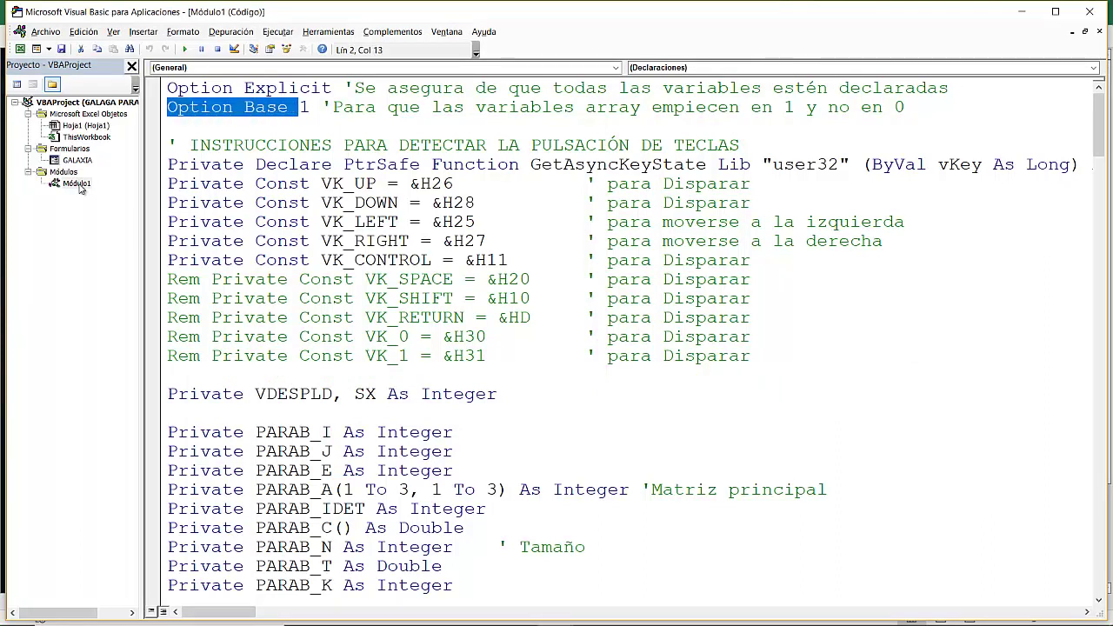
key(shift+Right)
key(Down)
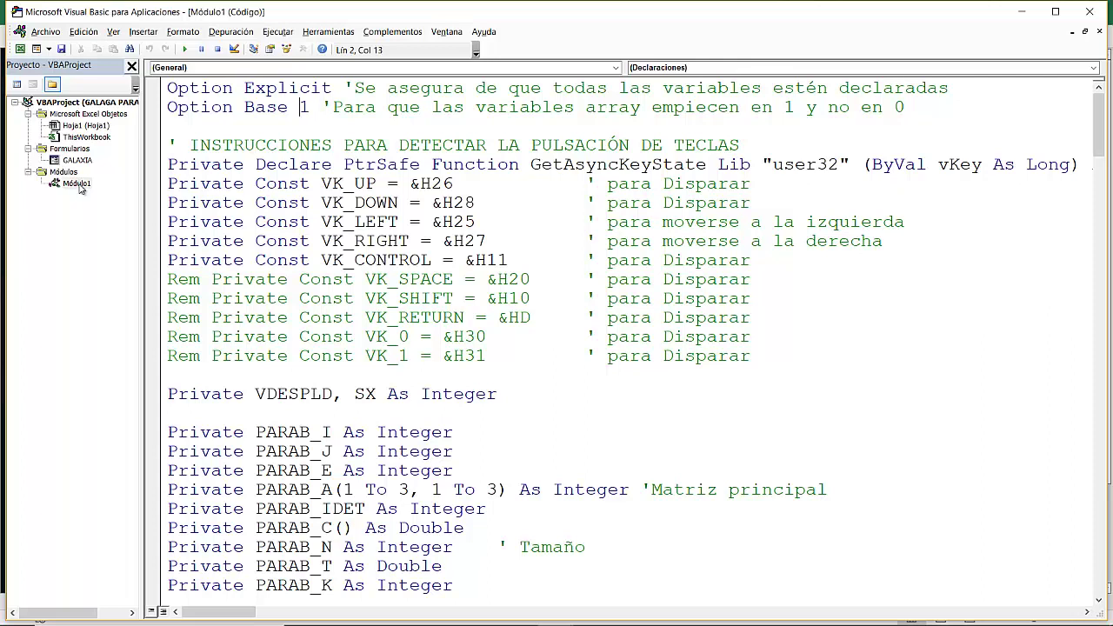
key(Left)
key(Left)
key(Left)
key(Left)
key(Left)
key(Left)
key(Left)
key(Right)
key(Right)
key(Right)
key(Right)
key(Right)
key(shift+Right)
key(Down)
key(Down)
key(Down)
key(Down)
key(Down)
key(Down)
key(Down)
key(Down)
key(Down)
key(Down)
key(Down)
key(Down)
key(Down)
Step: Page through Sub JUEGO and teclasdireccion to inversa's PARAB_A rows and 3x6 extended-matrix setup
key(Down)
key(Down)
key(Down)
key(Down)
key(Down)
key(Down)
key(Down)
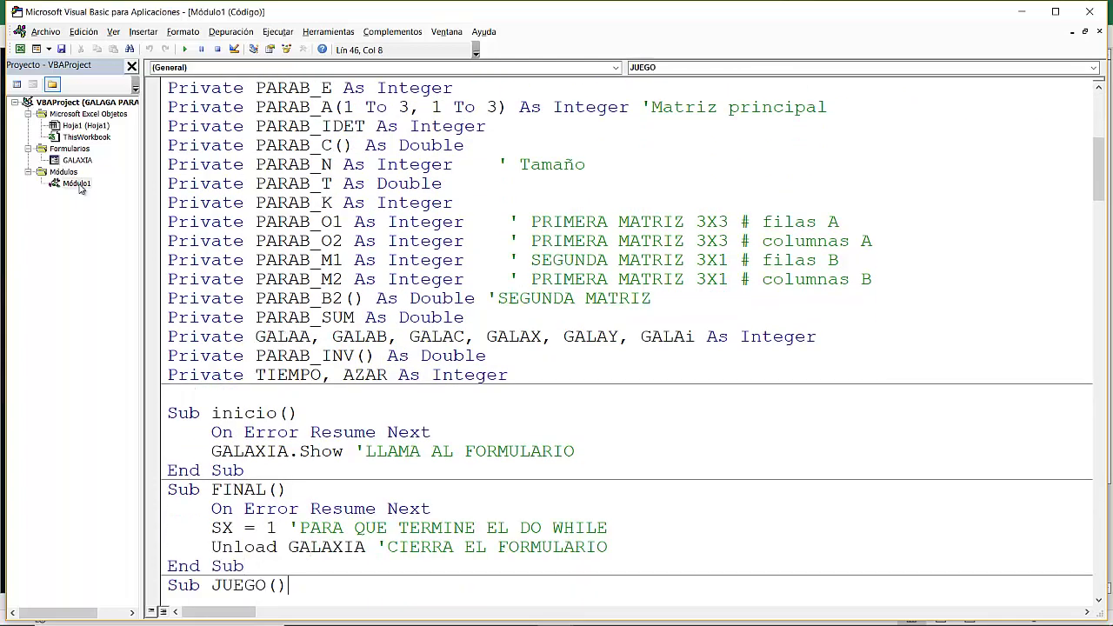
key(Down)
key(Down)
key(Down)
key(Down)
key(Down)
key(Down)
key(Down)
key(Down)
key(Down)
key(Down)
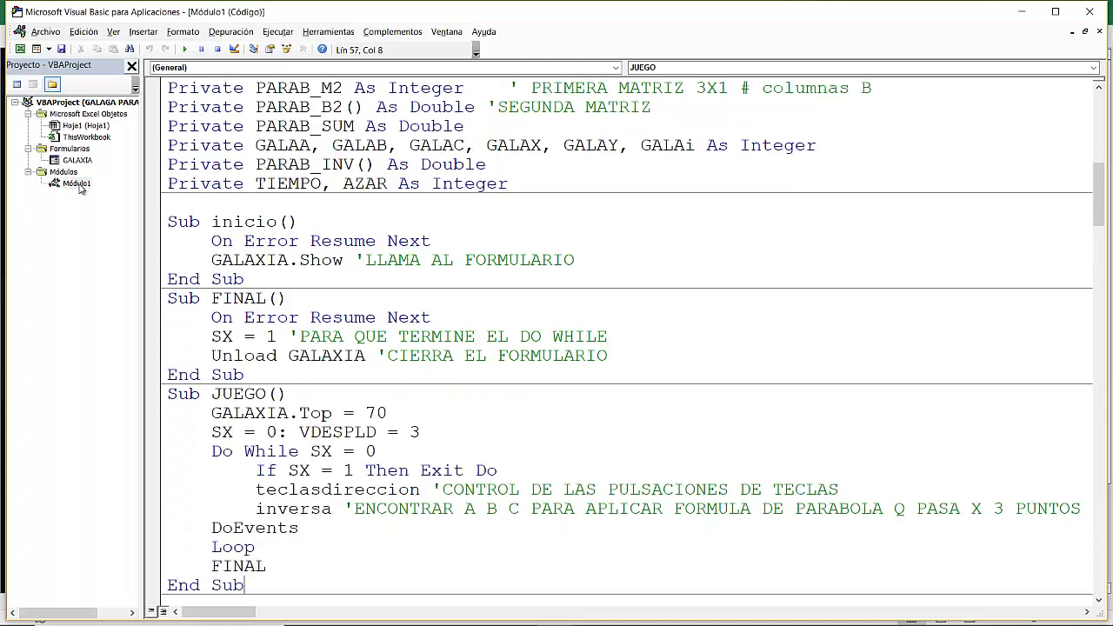
key(Down)
key(Down)
key(Down)
key(Down)
key(Down)
key(Down)
key(Down)
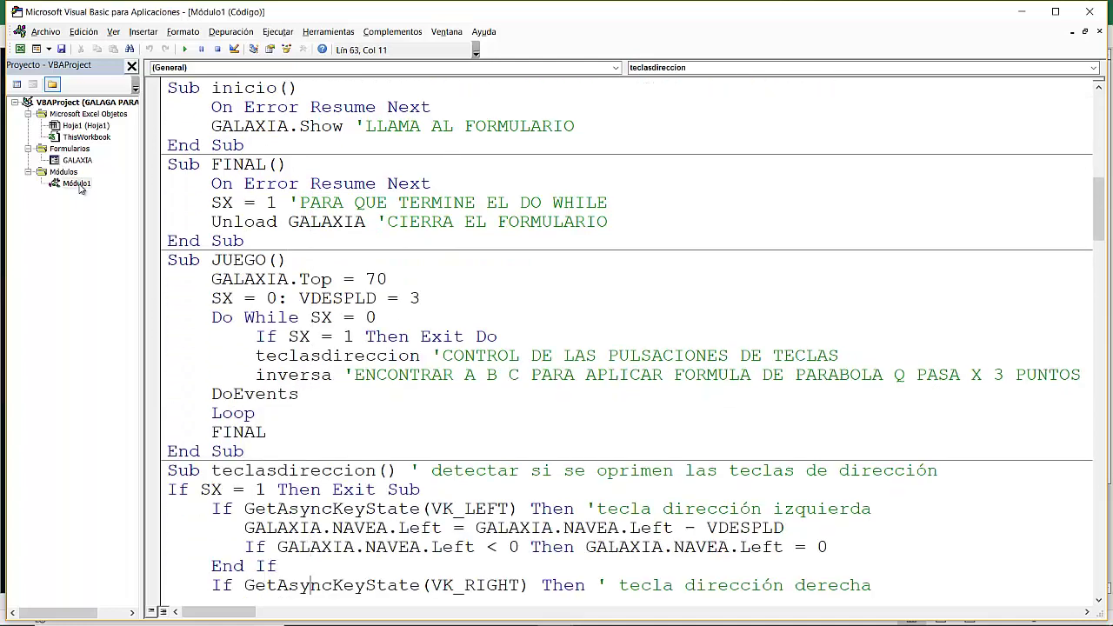
key(Down)
key(Down)
key(Down)
key(Down)
key(Down)
key(Down)
key(Down)
key(Down)
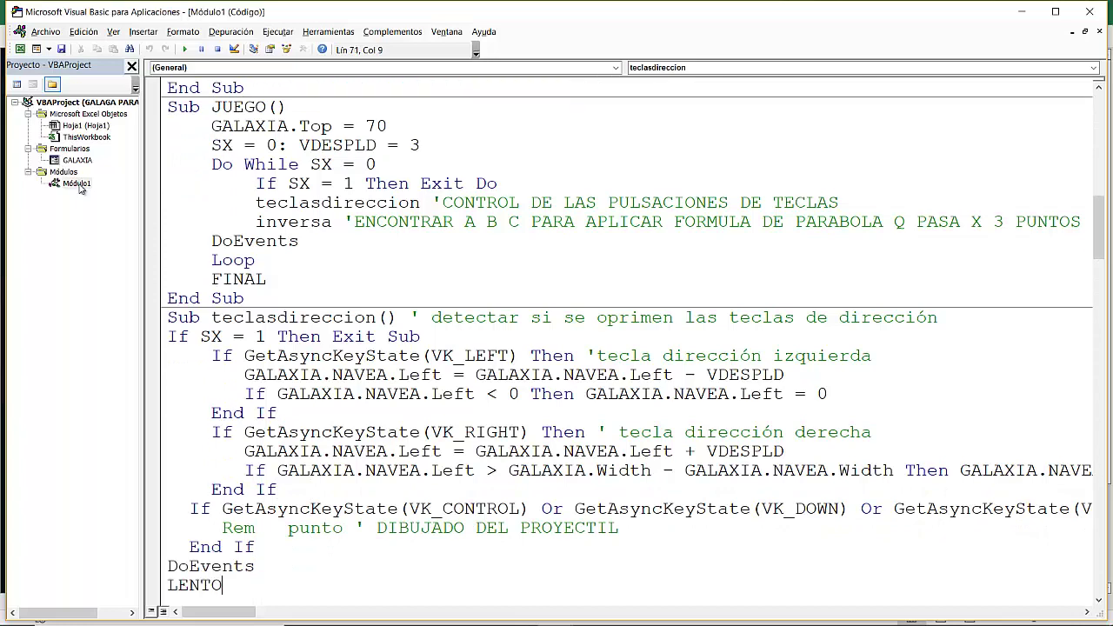
key(Down)
key(Down)
key(Down)
key(Down)
key(Down)
key(Down)
key(Down)
key(Down)
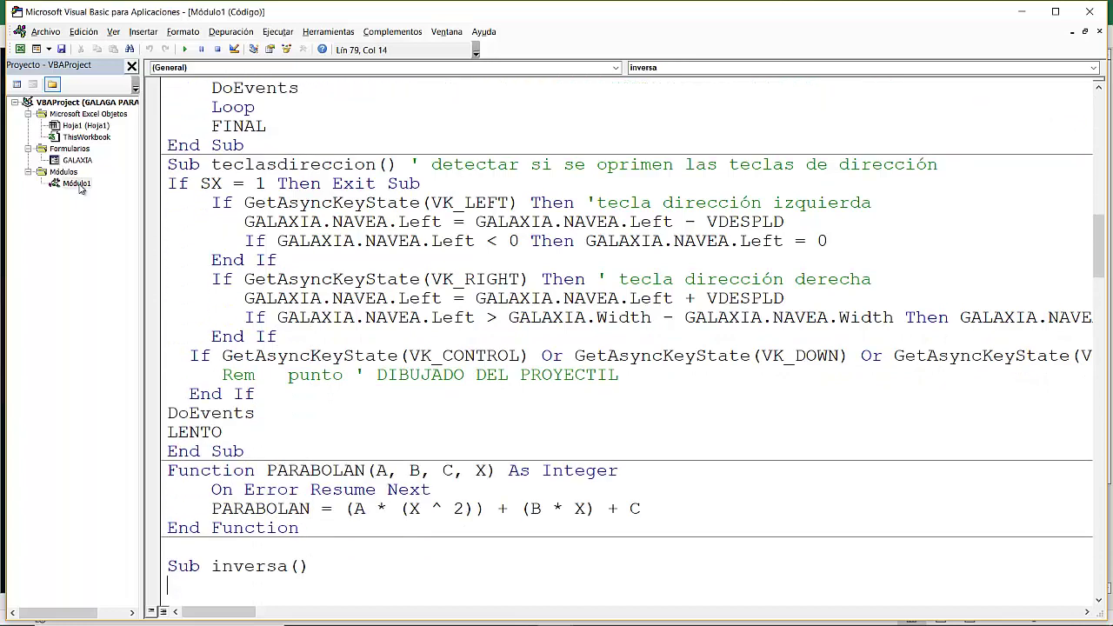
key(Down)
key(Down)
key(Down)
key(Down)
key(Down)
key(Down)
key(Down)
key(Down)
key(Down)
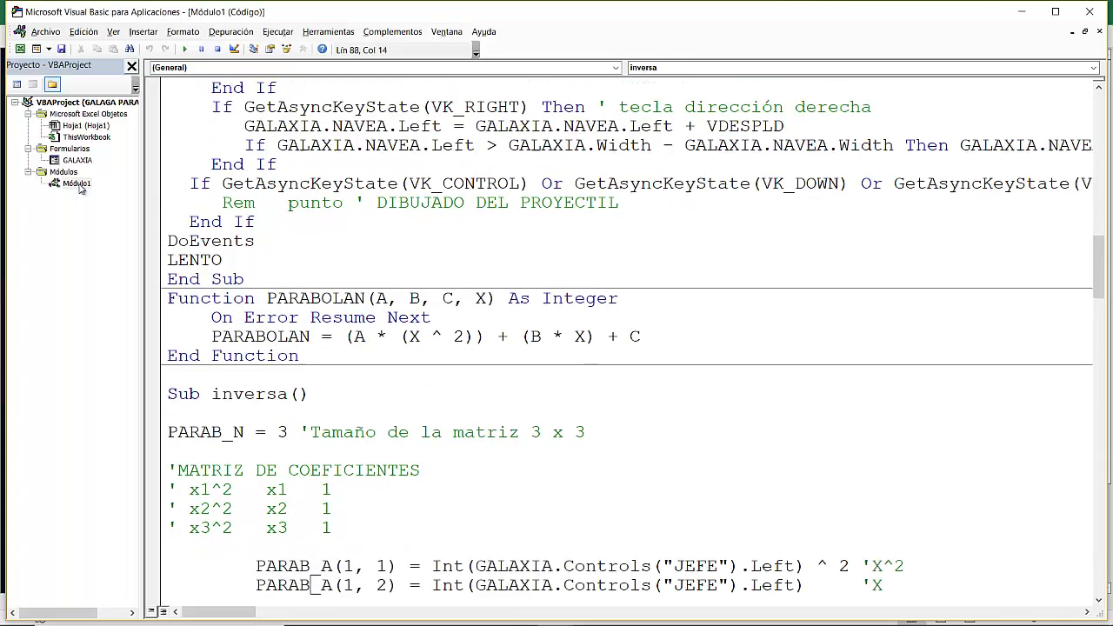
key(Down)
key(Down)
key(Down)
key(Down)
key(Down)
key(Down)
key(Down)
key(Down)
key(Down)
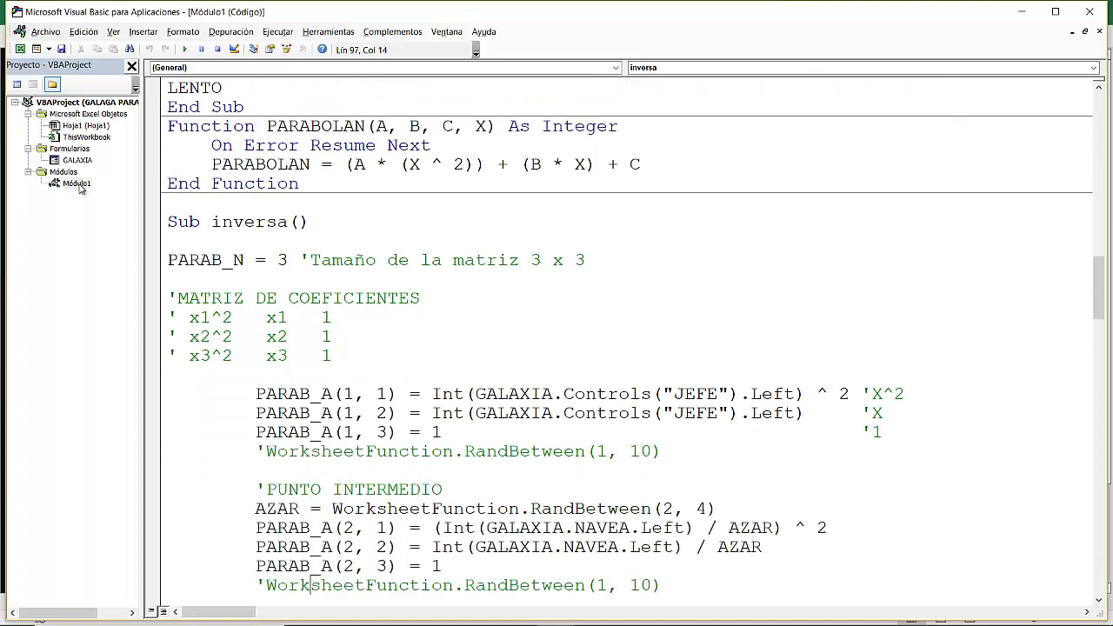
key(Down)
key(Down)
key(Down)
key(Down)
key(Down)
key(Down)
key(Down)
key(Down)
key(Down)
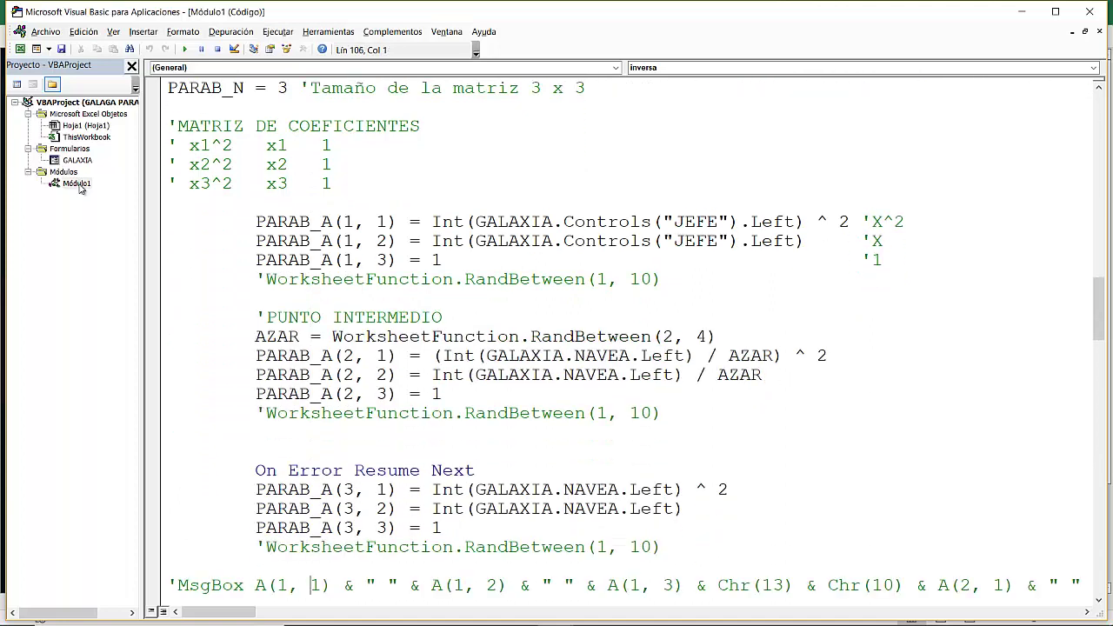
key(Down)
key(Down)
key(Down)
key(Down)
key(Down)
key(Down)
key(Down)
key(Down)
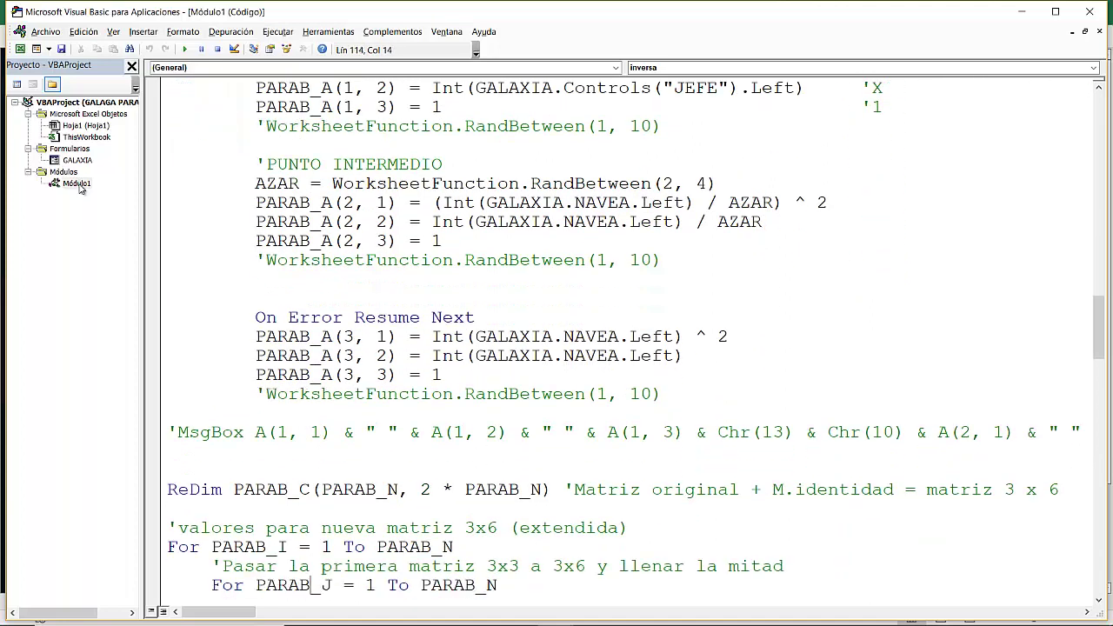
key(Down)
key(Down)
key(Down)
key(Down)
key(Down)
key(Down)
key(Down)
key(Down)
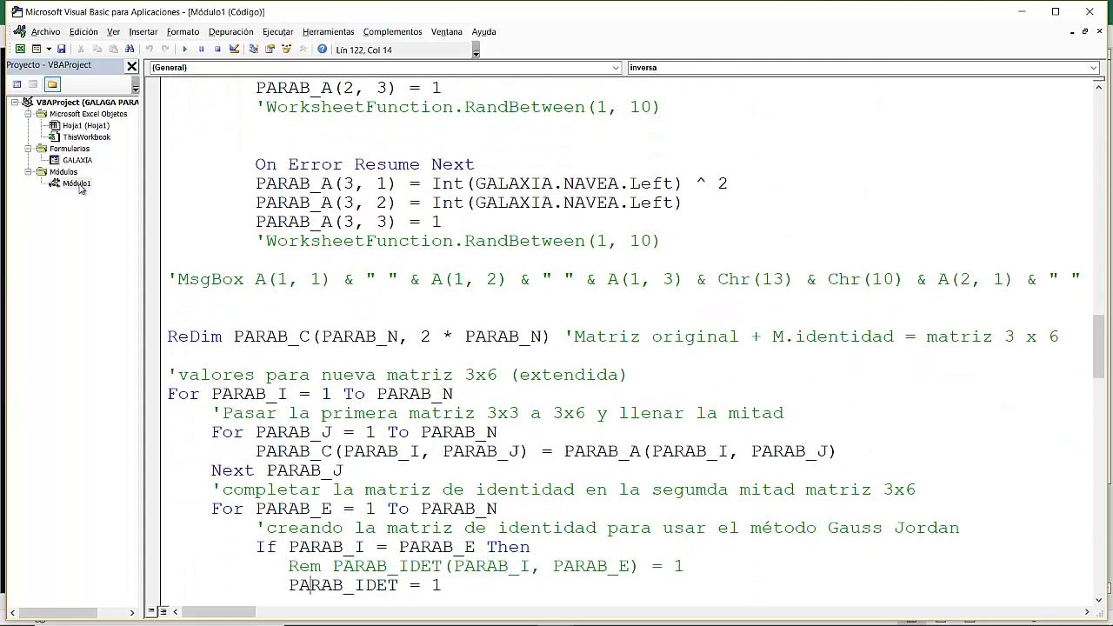
key(Down)
key(Down)
key(Down)
key(Down)
key(Down)
key(Down)
key(Down)
key(Down)
key(Down)
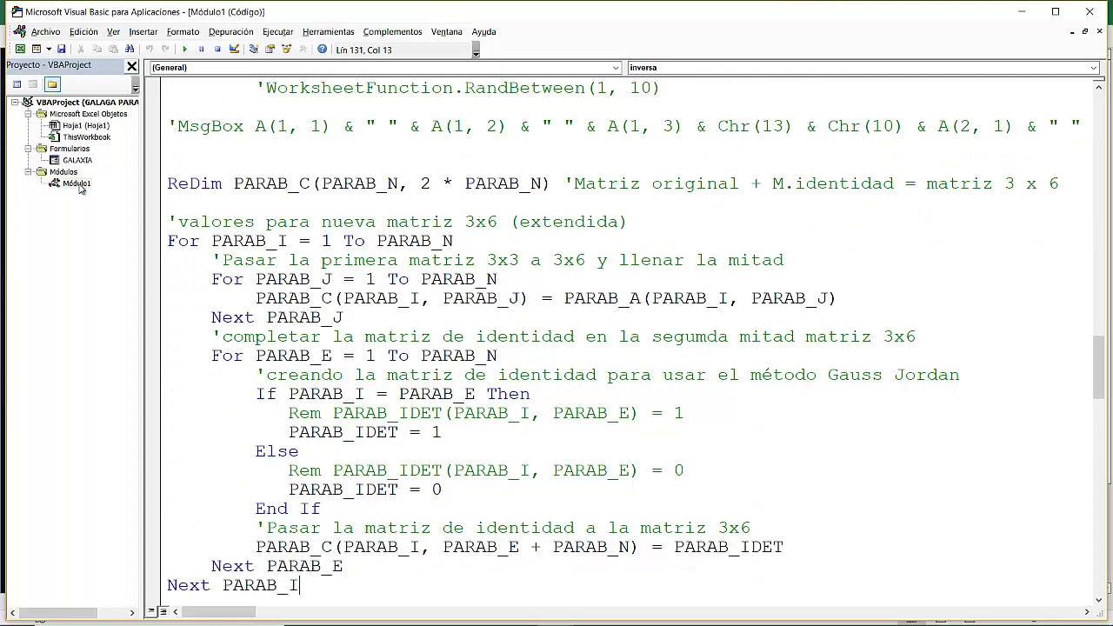
key(Down)
key(Down)
Step: Continue through the inverse calculation, the matrix multiplication loop and the RESULTADOS code returning JEFE to 10,10
key(Down)
key(Down)
key(Down)
key(Down)
key(Down)
key(Down)
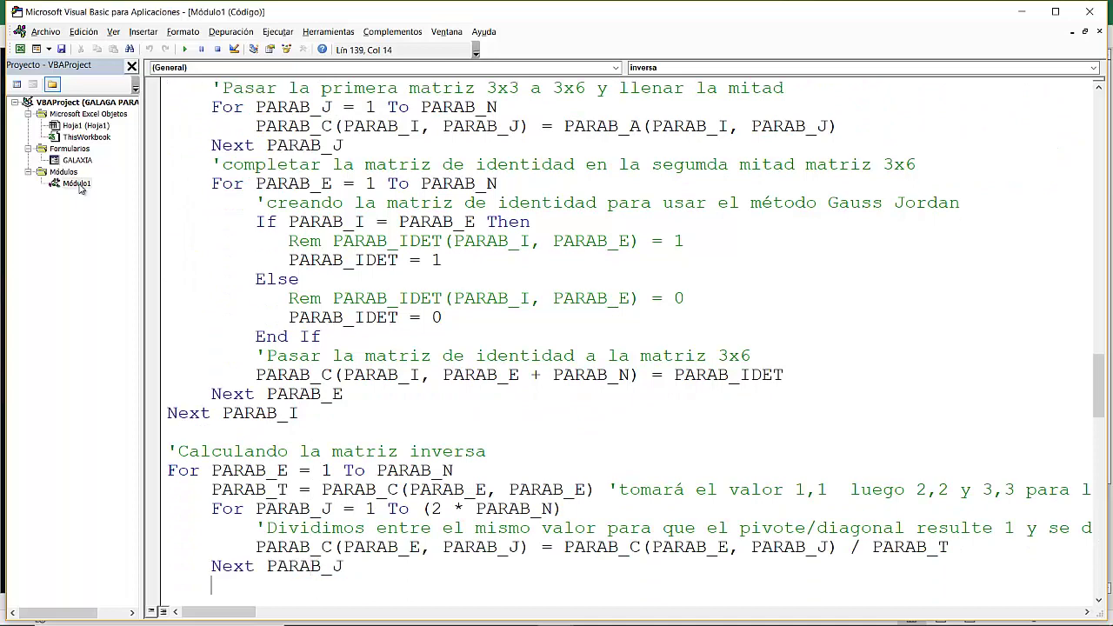
key(Down)
key(Down)
key(Down)
key(Down)
key(Down)
key(Down)
key(Down)
key(Down)
key(Down)
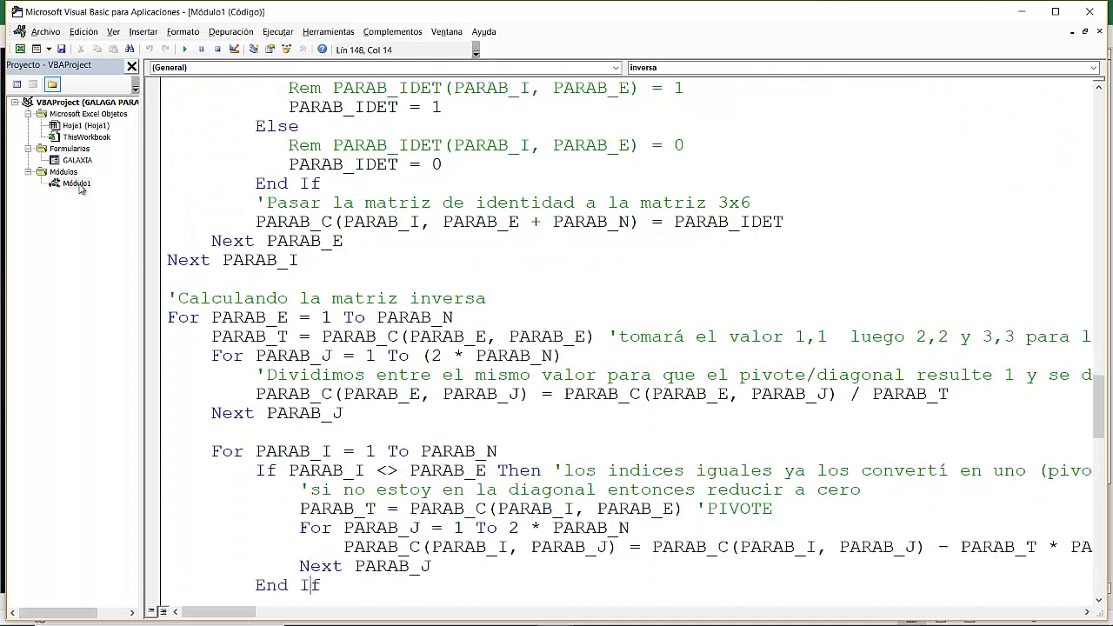
key(Down)
key(Down)
key(Down)
key(Down)
key(Down)
key(Down)
key(Down)
key(Down)
key(Down)
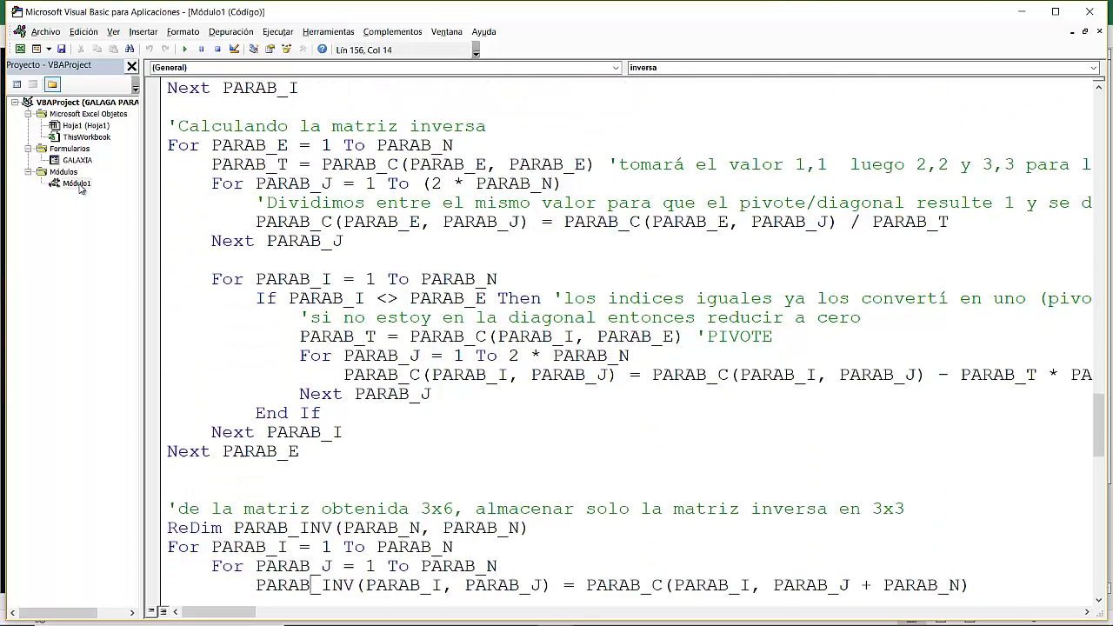
key(Down)
key(Down)
key(Down)
key(Down)
key(Down)
key(Down)
key(Down)
key(Down)
key(Down)
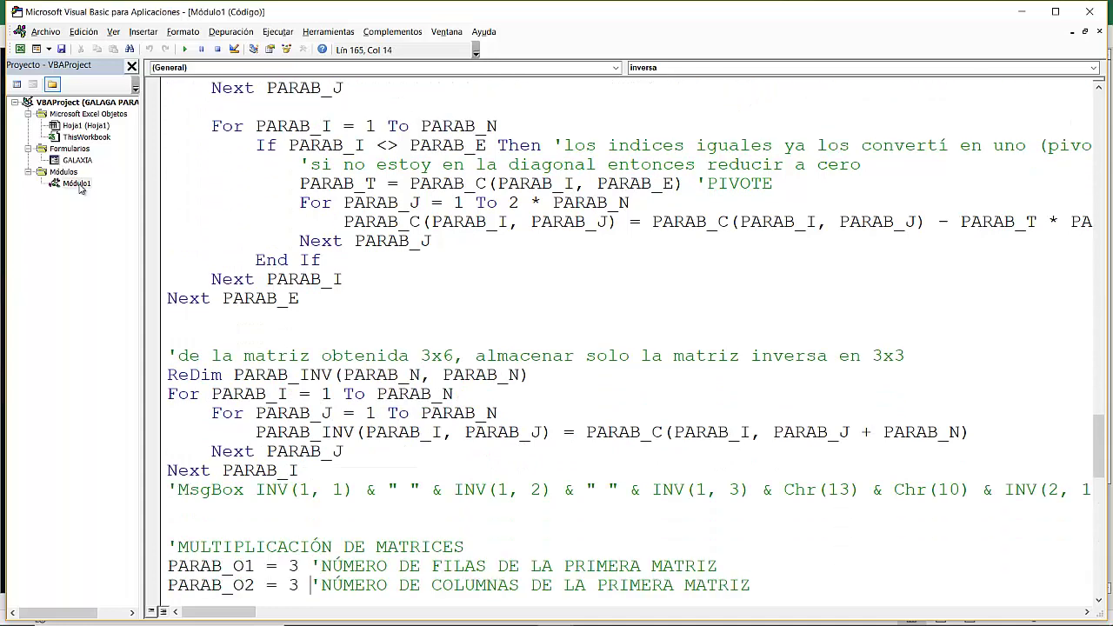
key(Down)
key(Down)
key(Down)
key(Down)
key(Down)
key(Down)
key(Down)
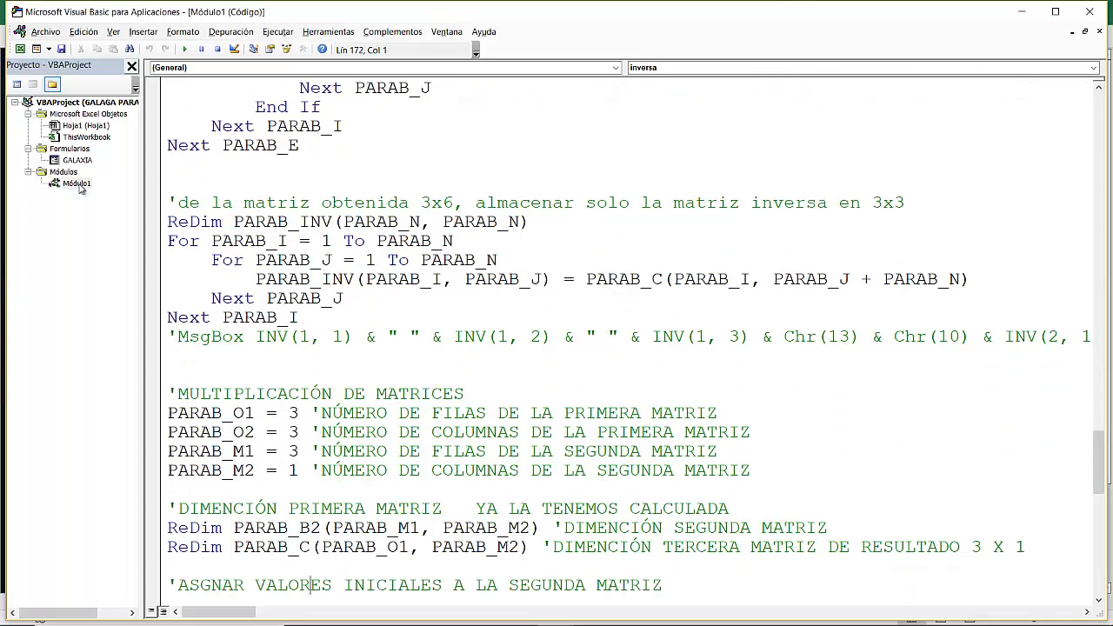
key(Down)
key(Down)
key(Down)
key(Down)
key(Down)
key(Down)
key(Down)
key(Down)
key(Down)
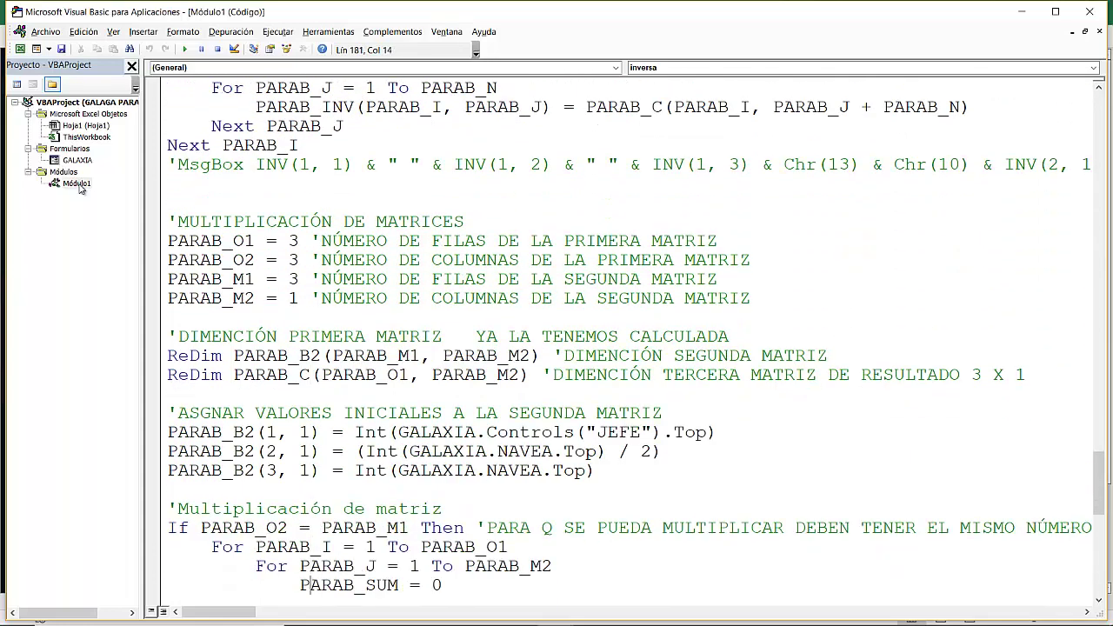
key(Down)
key(Down)
key(Down)
key(Down)
key(Down)
key(Down)
key(Down)
key(Down)
key(Down)
key(Down)
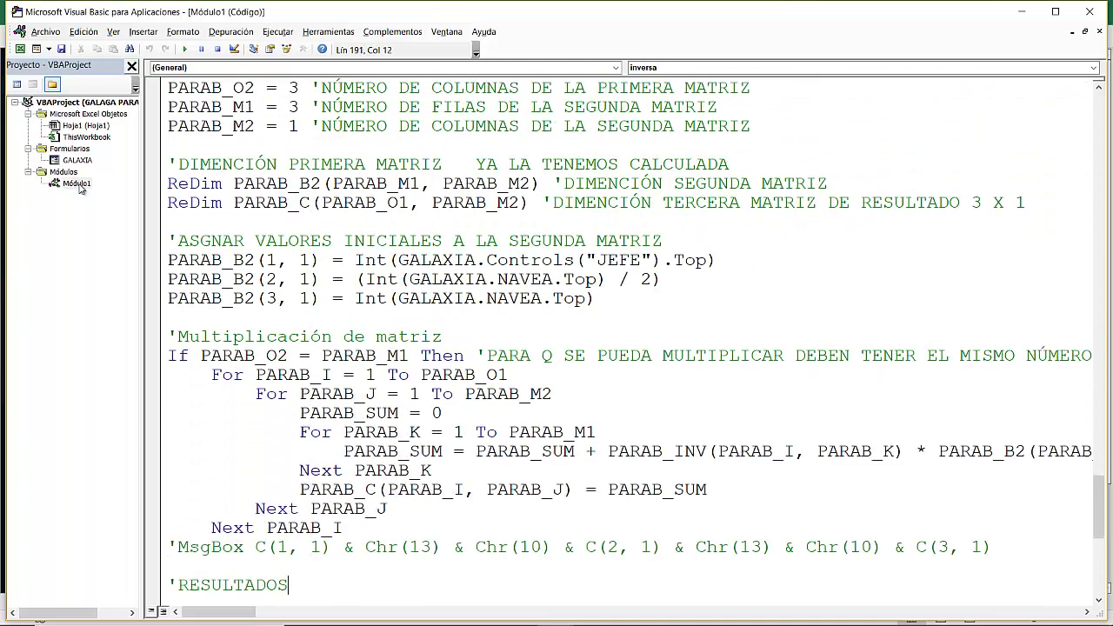
key(Down)
key(Down)
key(Down)
key(Down)
key(Down)
key(Down)
key(Down)
key(Down)
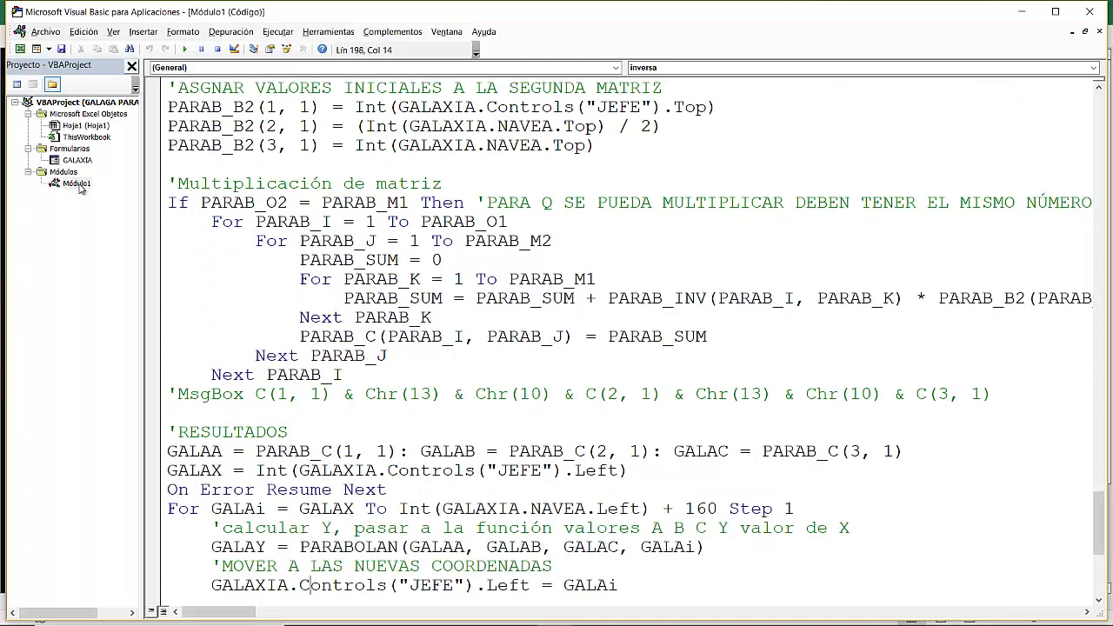
key(Down)
key(Down)
key(Down)
key(Down)
key(Down)
key(Down)
key(Down)
key(Down)
key(Down)
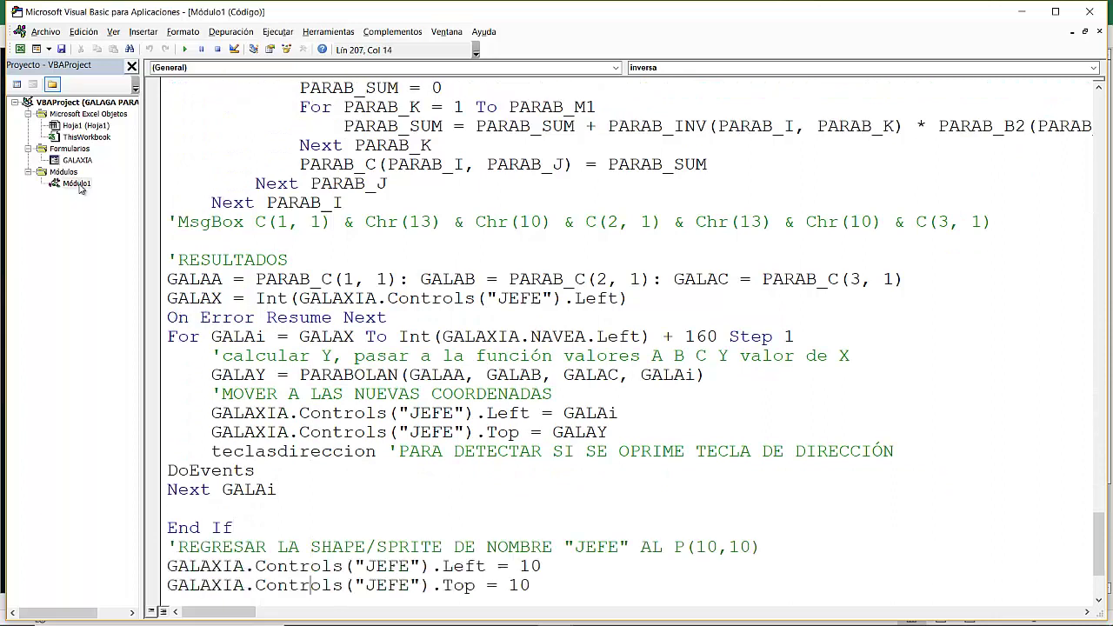
key(Down)
key(Down)
key(Down)
key(Down)
key(Down)
key(Down)
key(Down)
key(Down)
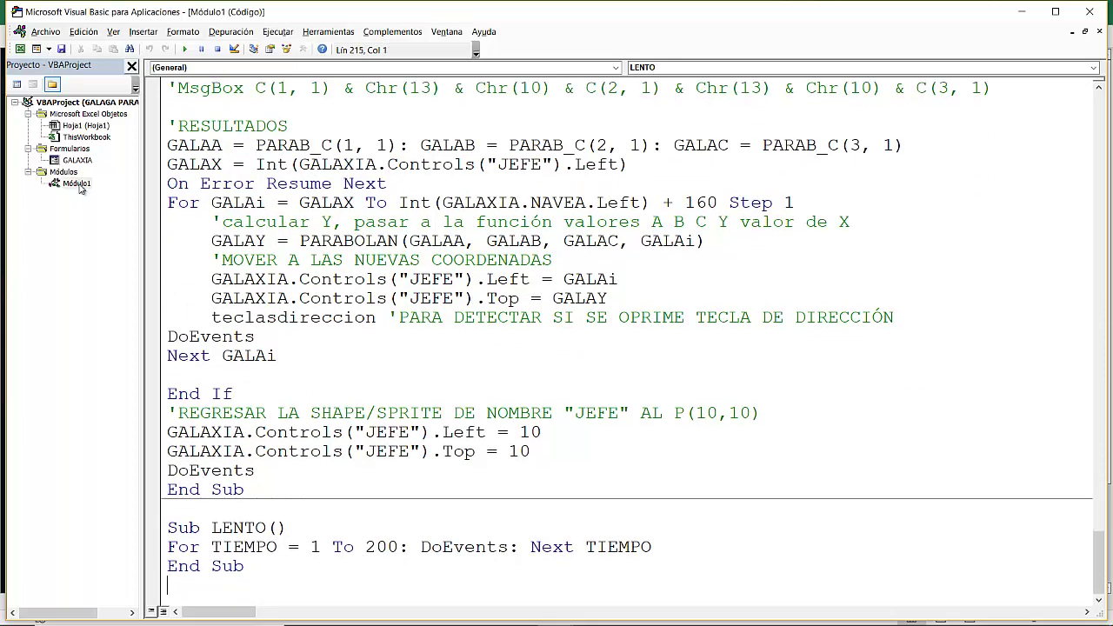
Step: Move back up from the inversa procedure to the PARABOLAN function
key(Up)
key(Up)
key(Up)
key(Up)
key(Up)
key(Up)
key(Up)
key(Up)
key(Up)
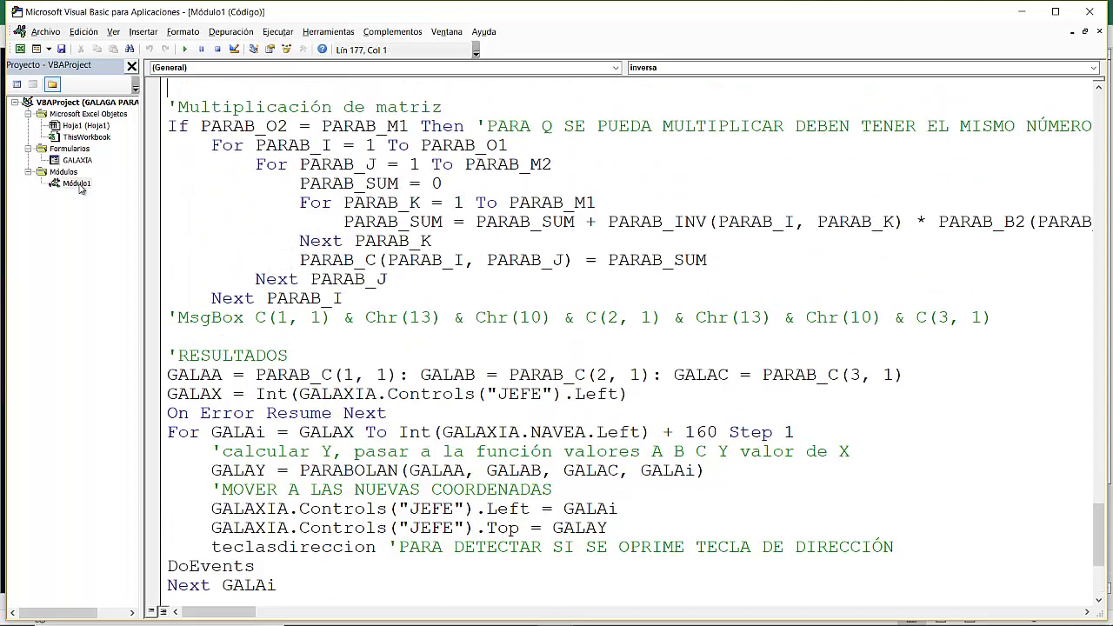
key(Up)
key(Up)
key(Up)
key(Up)
key(Up)
key(Up)
key(Up)
key(Up)
key(Up)
key(Up)
key(Up)
key(Up)
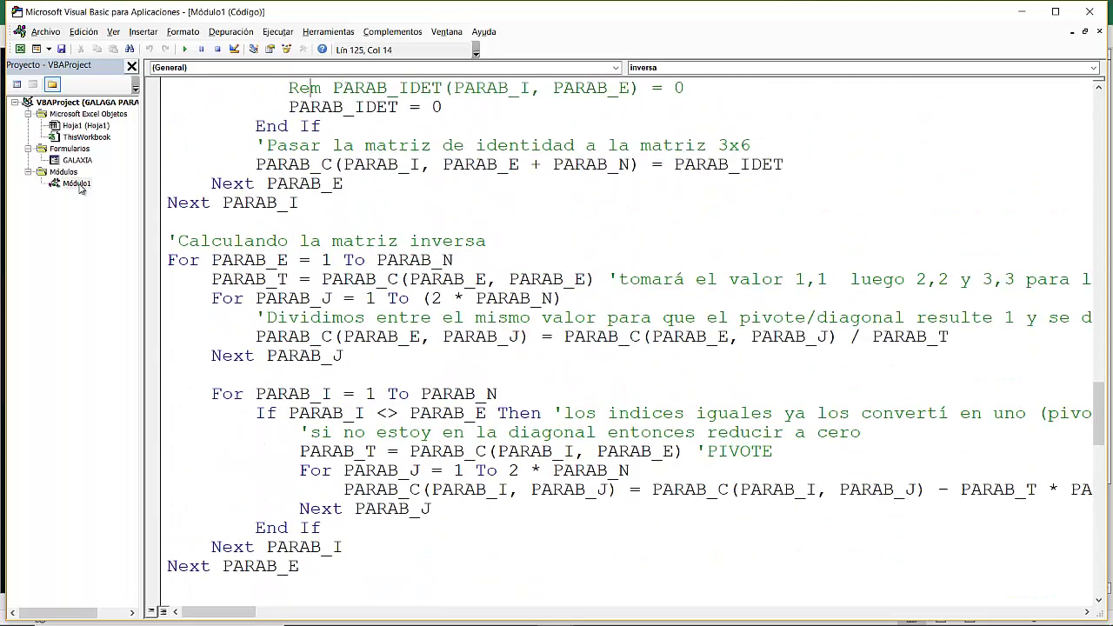
key(Up)
key(Up)
key(Up)
key(Up)
key(Up)
key(Up)
key(Up)
key(Up)
key(Up)
key(Up)
key(Up)
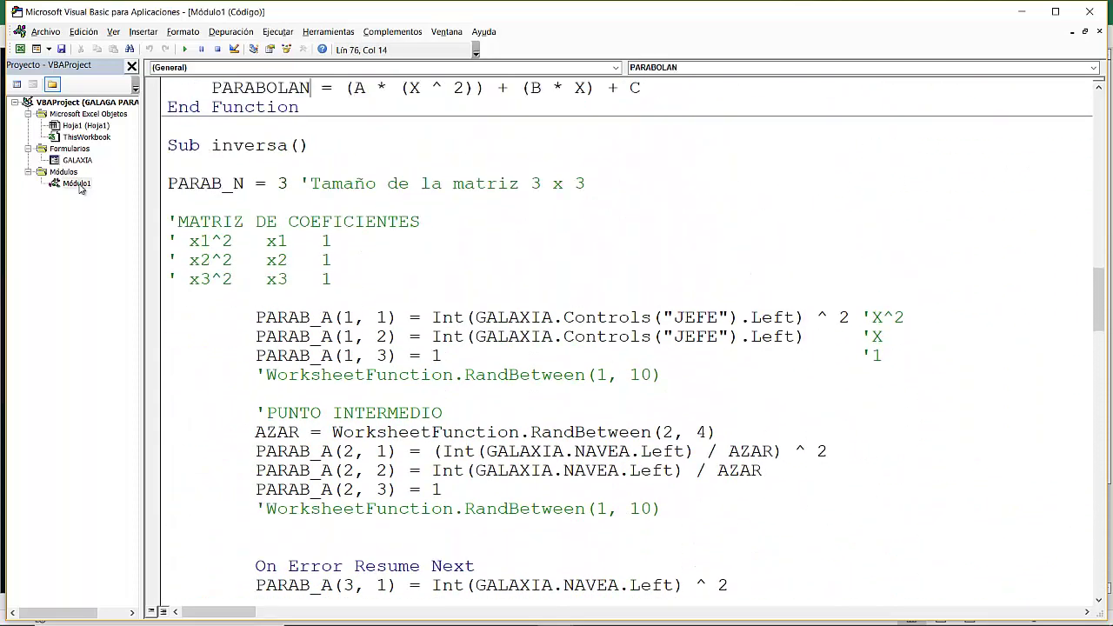
key(Up)
key(Up)
key(Up)
Step: Step through PARABOLAN's parameters A, C and X, then move to inversa's third PARAB_A row
key(Up)
key(Down)
key(Down)
key(Down)
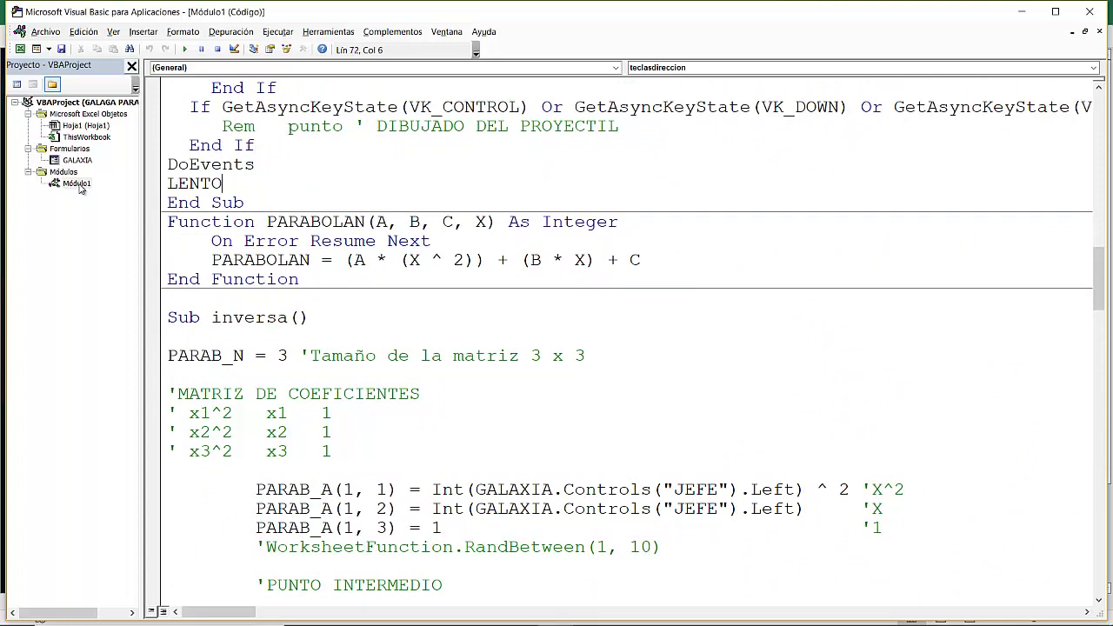
key(Down)
key(Down)
key(Down)
key(Down)
key(Left)
key(Left)
key(Left)
key(Left)
key(Right)
key(Right)
key(Right)
key(Right)
key(Right)
key(Right)
key(Right)
key(Right)
key(Right)
key(Right)
key(Right)
key(Right)
key(Left)
key(Left)
key(Left)
key(Left)
key(Left)
key(Left)
key(Left)
key(Left)
key(Left)
key(Right)
key(Right)
key(Right)
key(Right)
key(Right)
key(Right)
key(Right)
key(Right)
key(Right)
key(Right)
key(Right)
key(Right)
key(Left)
key(Left)
key(Left)
key(Left)
key(Left)
key(Left)
key(Left)
key(Left)
key(Left)
key(Left)
key(Left)
key(Down)
key(Down)
key(Down)
key(Up)
key(Down)
key(Down)
key(Left)
key(Left)
key(Left)
key(Left)
key(Right)
key(Right)
key(Right)
key(Right)
key(Right)
key(Down)
key(Down)
key(Down)
key(Down)
key(Down)
key(Down)
key(Down)
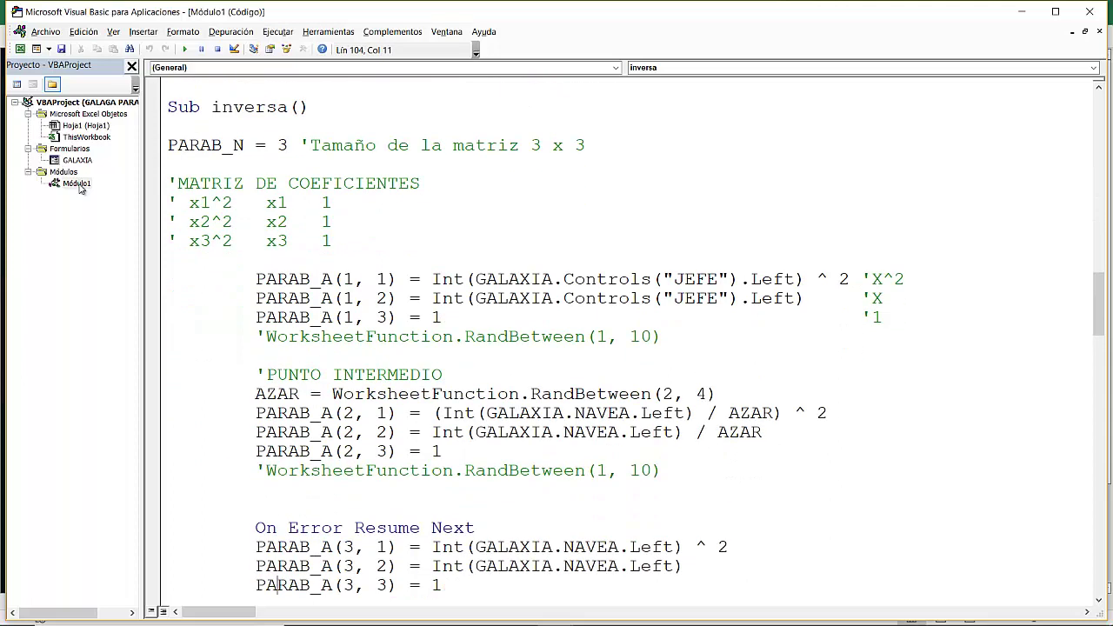
key(Down)
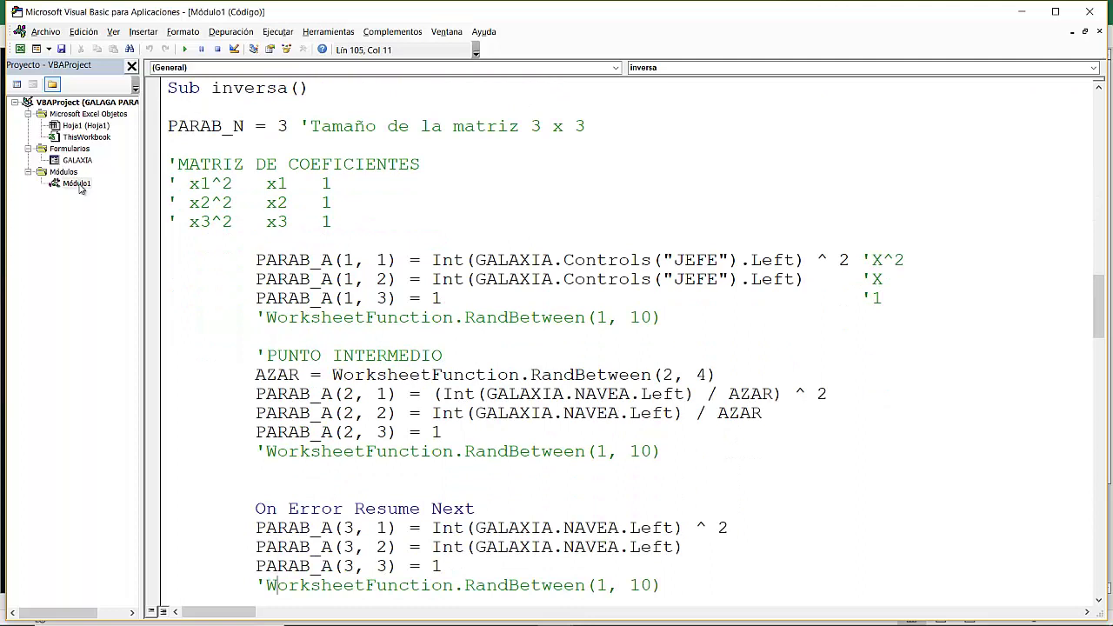
key(Down)
key(Down)
key(Up)
key(Up)
key(Up)
key(Up)
key(Up)
key(Up)
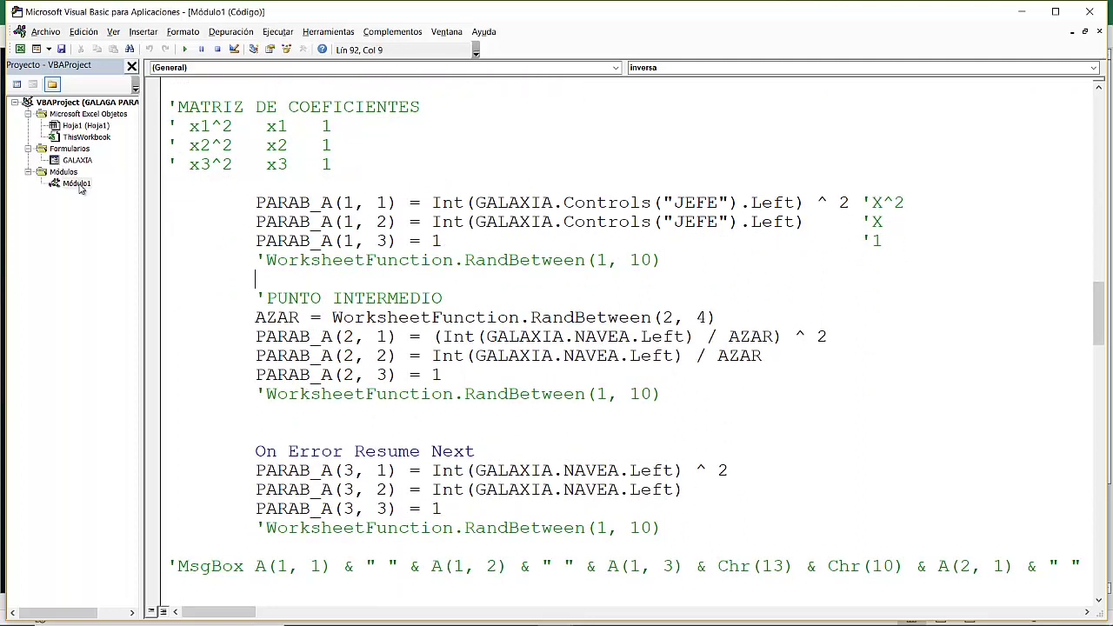
key(Up)
key(Up)
key(Up)
key(Up)
key(Right)
key(Right)
key(Right)
key(Right)
key(Right)
key(Right)
key(Right)
key(Right)
key(Right)
key(Right)
key(Right)
key(Right)
key(Right)
key(Right)
key(Right)
key(Right)
key(Right)
key(Down)
key(Down)
key(Left)
key(Left)
key(Left)
key(Down)
key(Down)
key(Down)
key(Down)
key(Down)
key(Down)
key(Down)
key(Down)
key(Down)
key(Down)
key(Down)
key(Down)
key(Down)
key(Down)
key(Down)
key(Down)
key(Down)
key(Down)
key(Up)
key(Up)
key(Up)
key(Up)
key(Up)
key(Up)
key(Up)
key(Up)
key(Up)
key(Up)
key(Up)
key(Up)
key(Up)
key(Up)
key(Down)
key(Down)
key(ctrl+Right)
key(ctrl+Right)
key(ctrl+Right)
key(Right)
key(ctrl+Left)
key(ctrl+Left)
key(ctrl+Left)
key(ctrl+Right)
key(ctrl+Right)
key(Right)
key(Right)
key(Right)
key(Right)
key(Right)
key(Right)
key(Right)
key(Right)
key(Right)
key(Down)
key(Right)
key(Down)
key(Down)
key(Down)
key(Down)
key(Down)
key(Down)
key(Down)
key(Down)
key(Down)
key(Down)
key(Down)
key(Down)
key(Down)
key(Down)
key(Down)
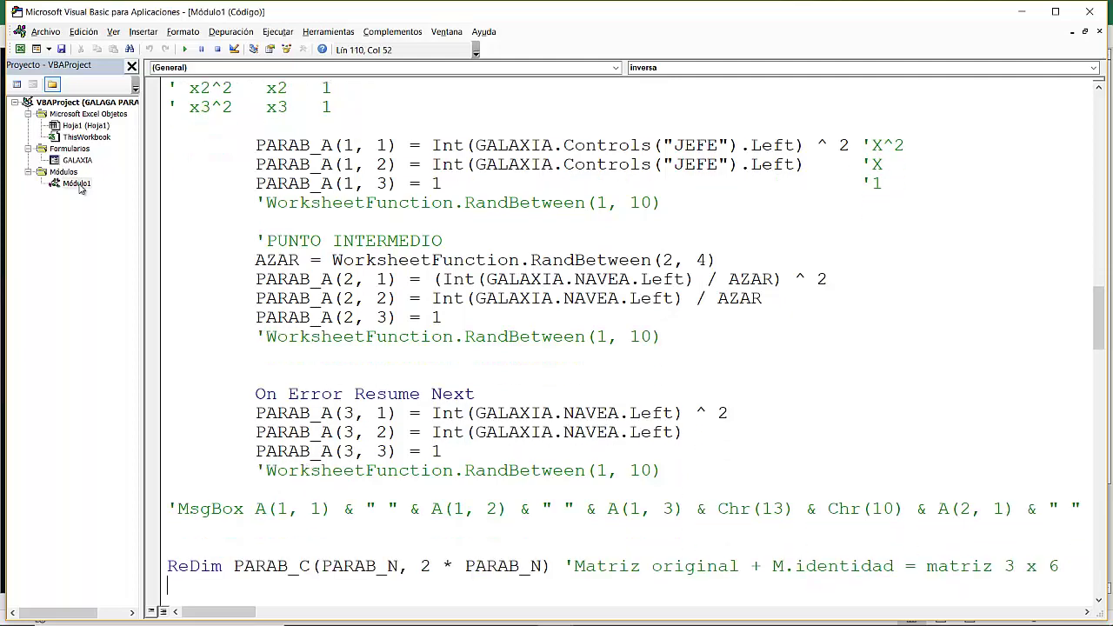
key(Down)
key(Down)
key(Down)
Step: Move down to inversa's loop filling PARAB_C as a 3x6 extended matrix with identity values
key(Down)
key(Down)
key(Down)
key(Down)
key(Down)
key(Down)
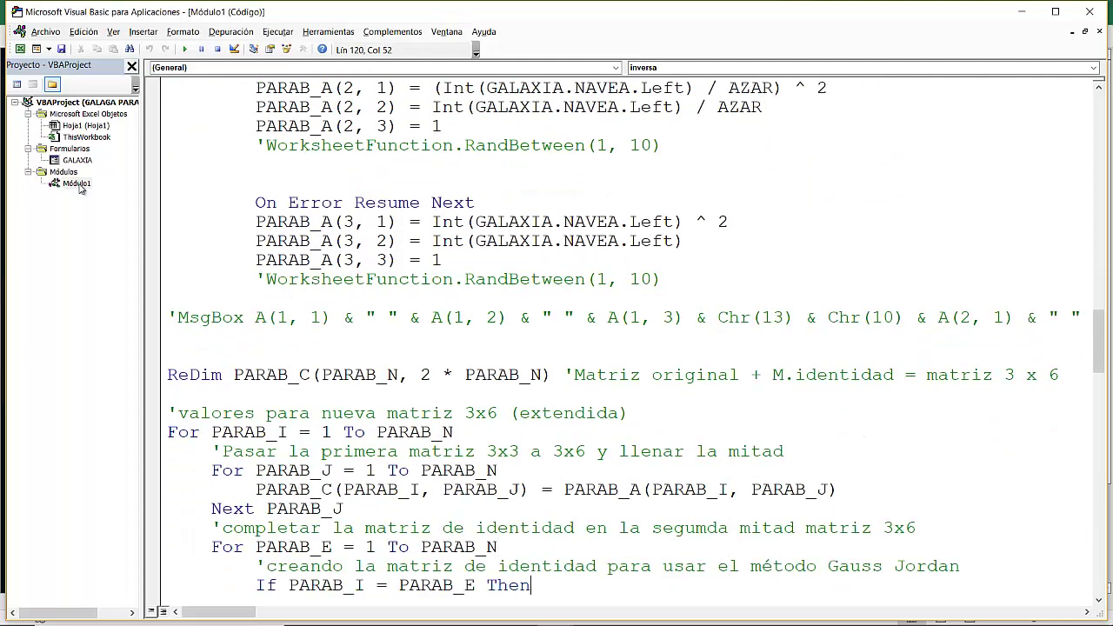
key(Down)
key(Down)
key(Down)
key(Down)
key(Down)
key(Down)
key(Down)
key(Down)
key(Down)
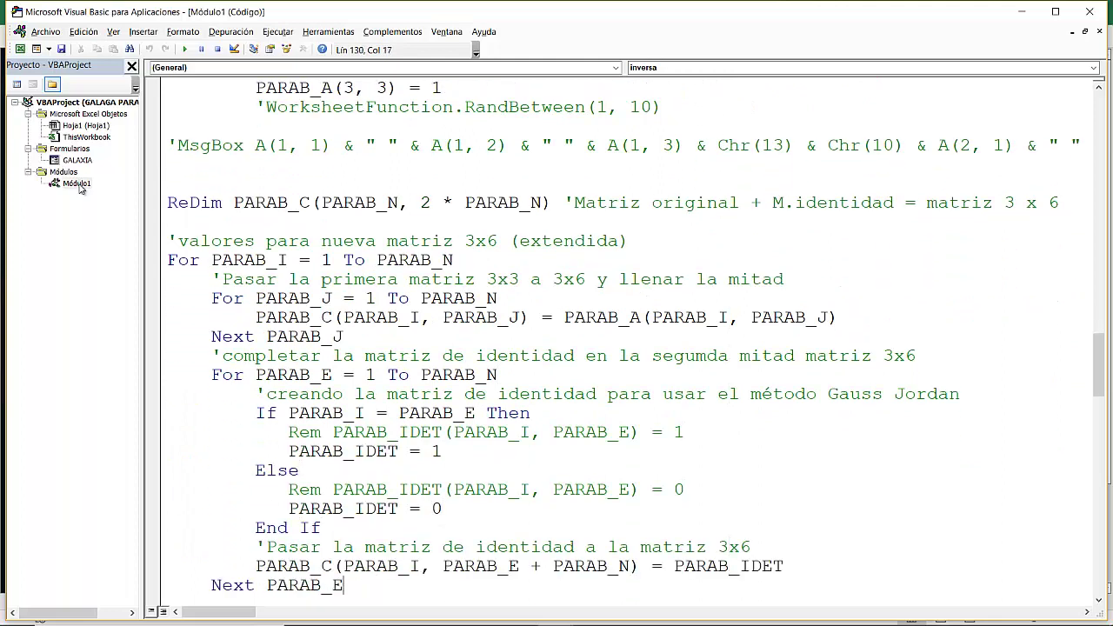
key(Down)
key(Down)
key(Up)
key(Up)
key(Up)
key(Up)
key(Up)
key(Up)
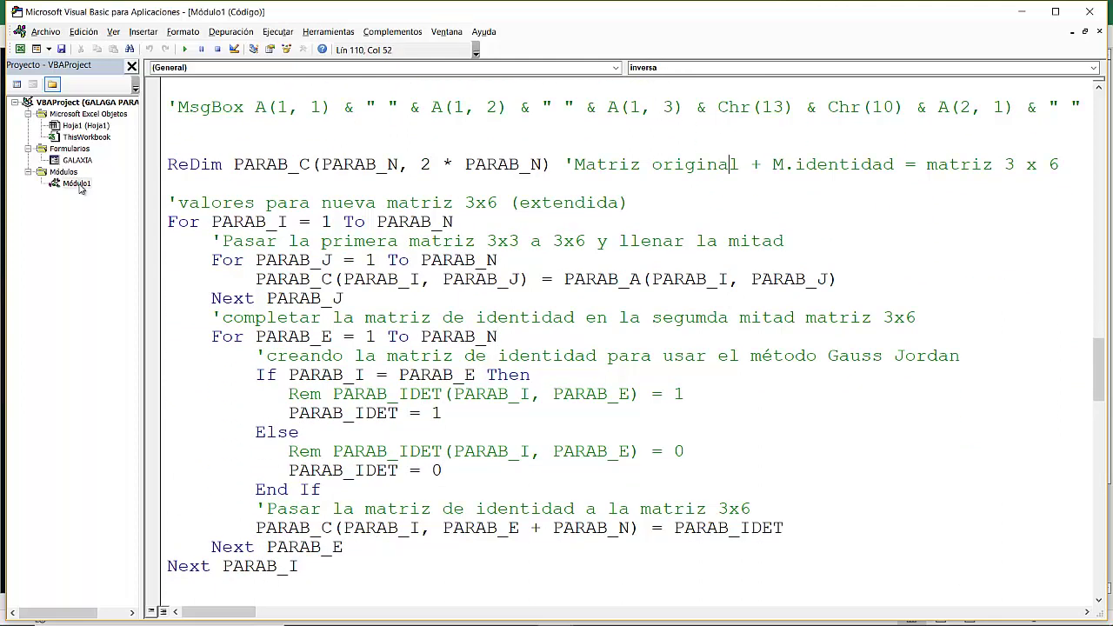
key(Down)
key(Down)
key(Down)
key(Down)
key(Down)
key(Down)
key(Down)
key(Down)
key(Down)
key(Down)
key(Down)
Step: Highlight the If…Else block that sets the identity values, stopping before End If
key(ctrl+Left)
key(ctrl+Left)
key(ctrl+Left)
key(ctrl+Left)
key(ctrl+Left)
key(Left)
key(shift+Down)
key(shift+Down)
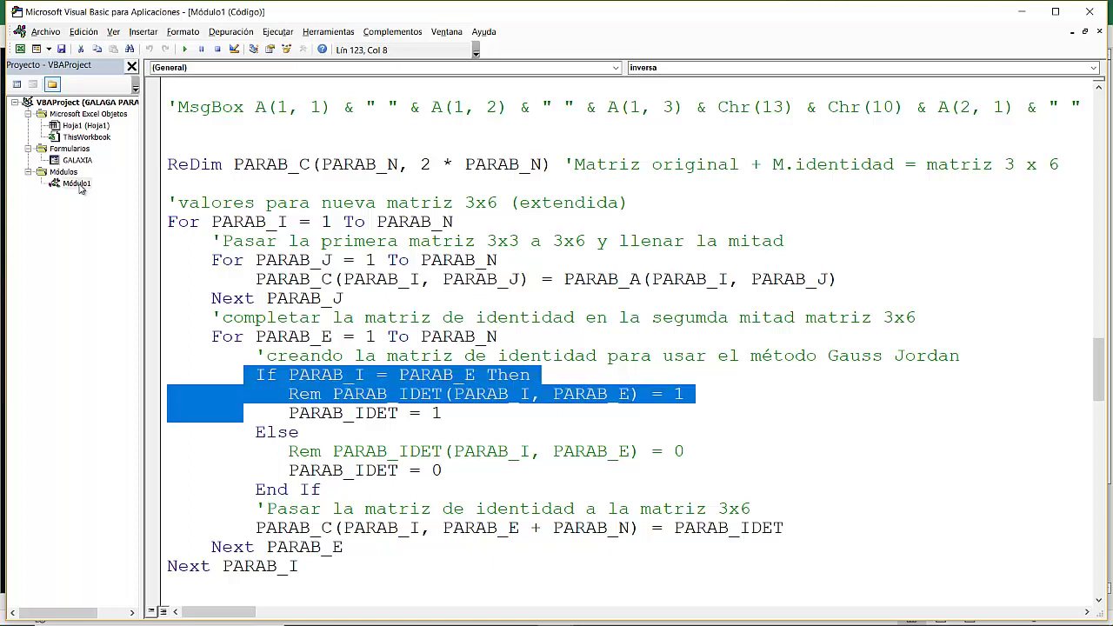
key(shift+Down)
key(shift+Down)
key(shift+Down)
key(shift+Down)
key(shift+Left)
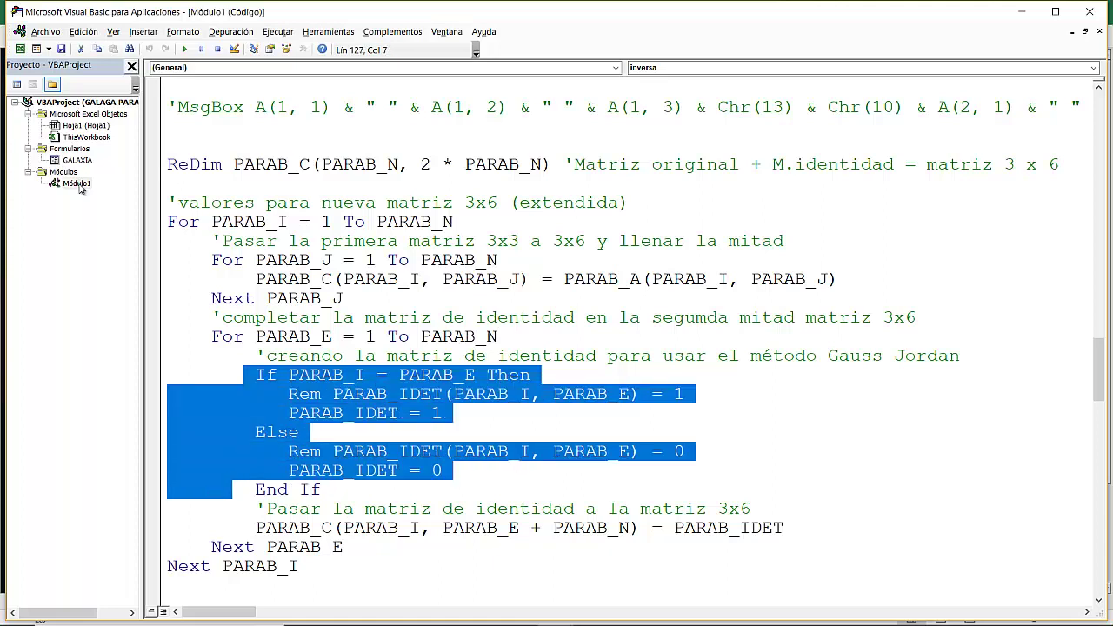
key(shift+Left)
key(shift+Left)
key(shift+Left)
key(shift+Left)
key(shift+Left)
key(shift+Left)
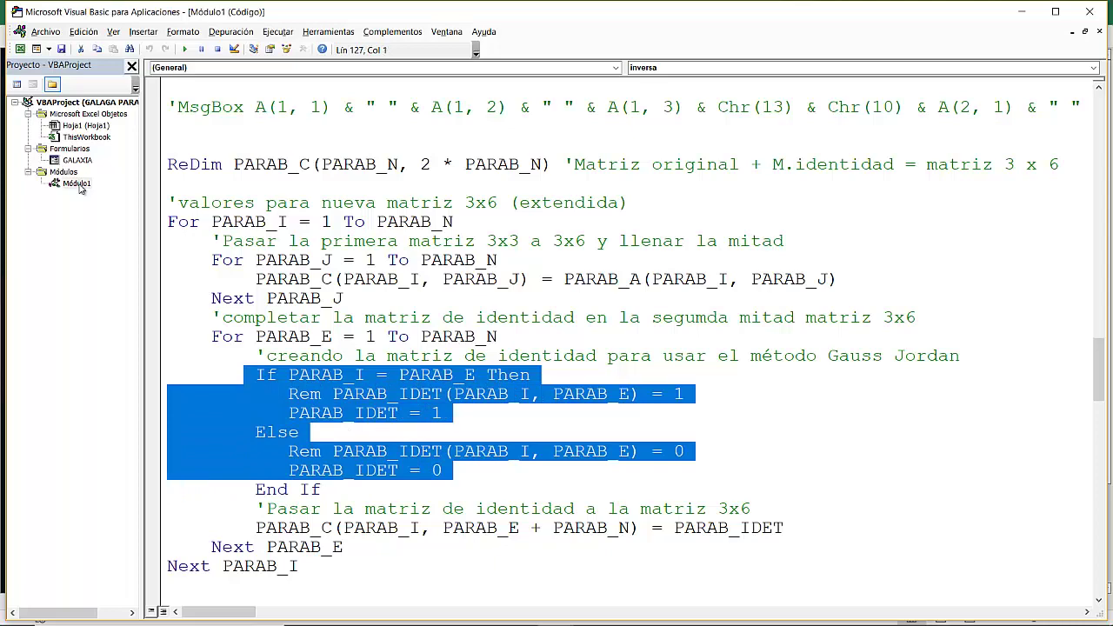
Step: Highlight the first point's PARAB_A assignments
key(Up)
key(Up)
key(Up)
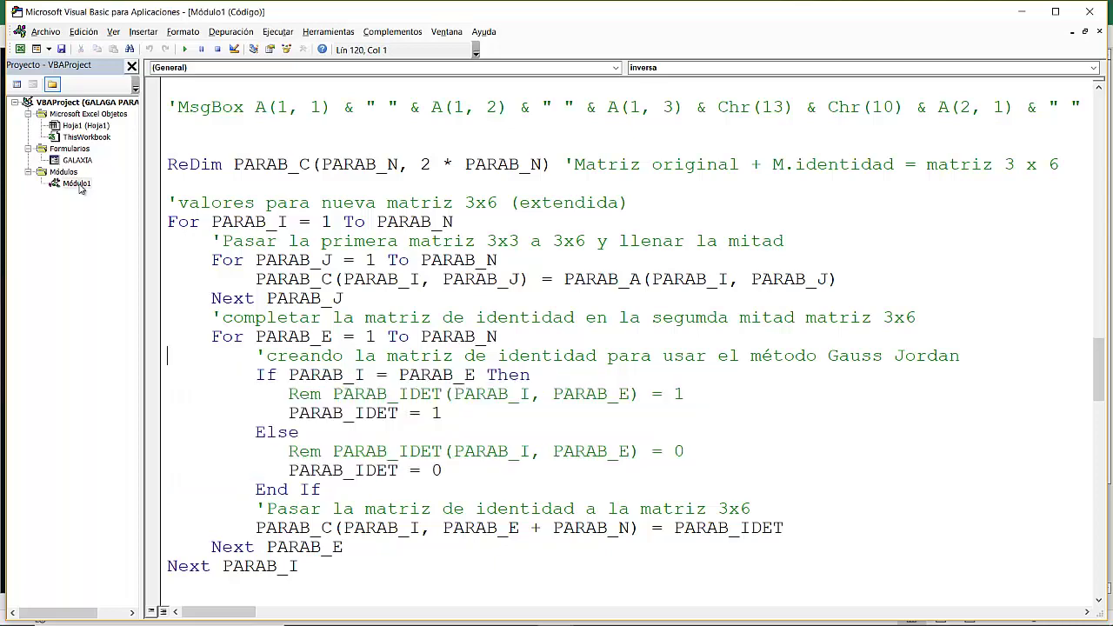
key(Up)
key(Up)
key(Up)
key(Up)
key(Up)
key(Up)
key(Up)
key(Up)
key(Up)
key(Up)
key(Up)
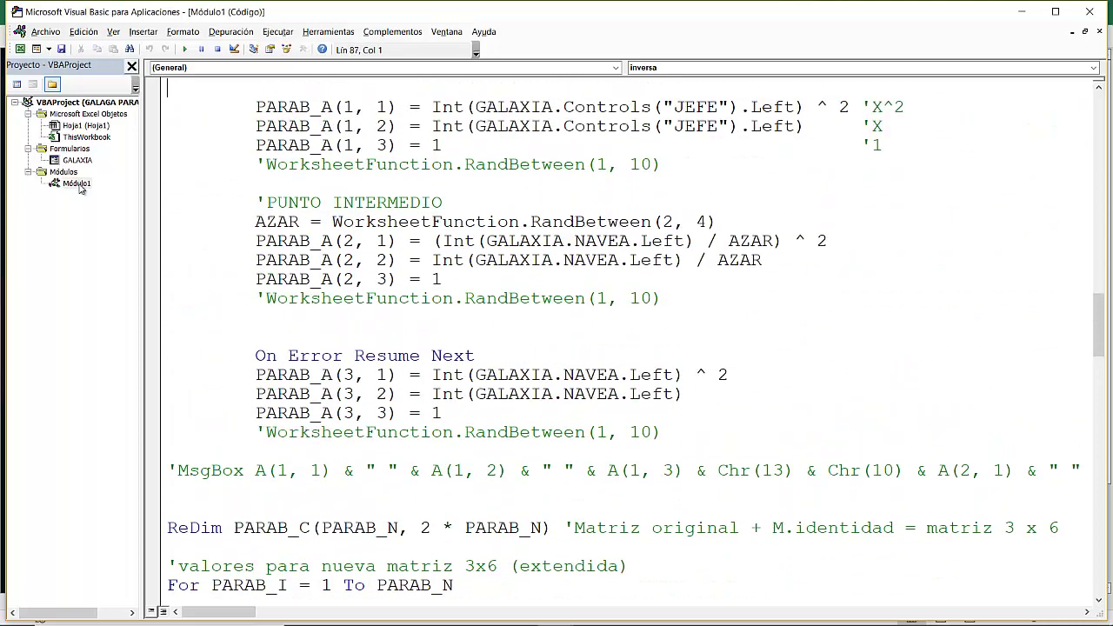
key(Down)
key(shift+Down)
key(shift+Down)
key(shift+Down)
key(shift+Down)
key(shift+Down)
key(shift+Down)
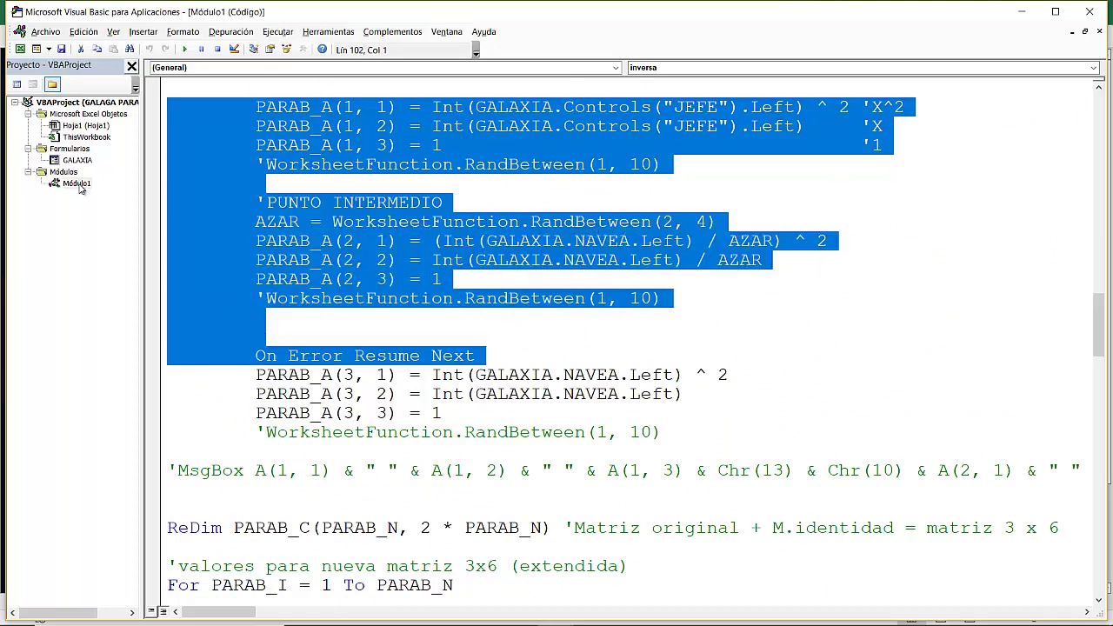
key(shift+Down)
key(shift+Down)
key(shift+Down)
key(Down)
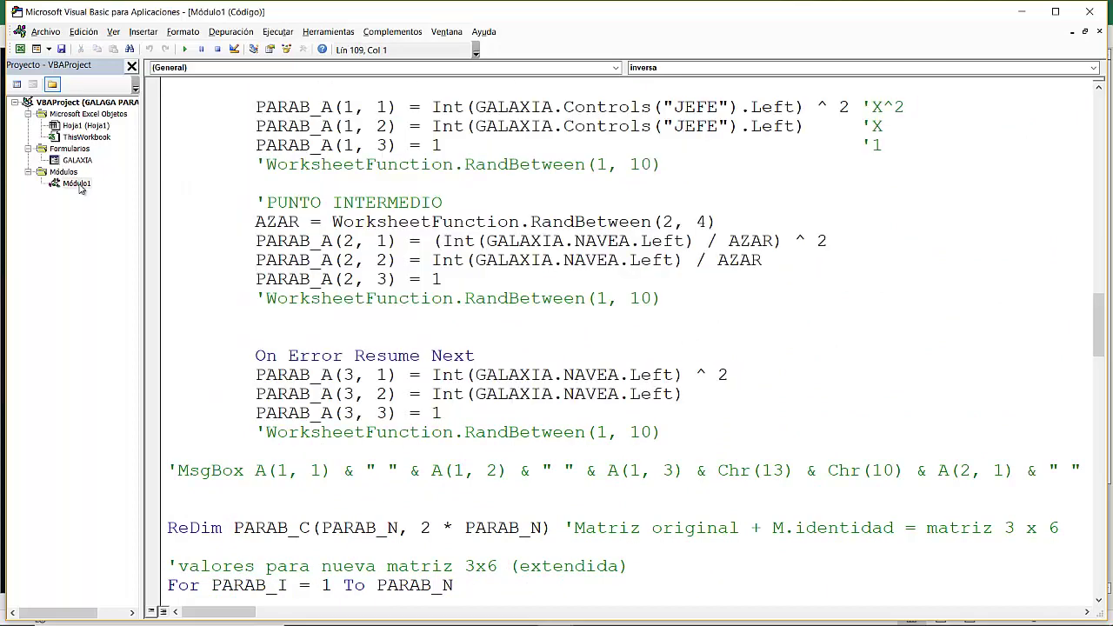
Step: Highlight the branch setting the diagonal to 1, then move down to the inverse-calculation loop
key(Down)
key(Down)
key(Down)
key(Down)
key(Down)
key(Down)
key(Up)
key(Up)
key(Up)
key(Up)
key(Up)
key(Up)
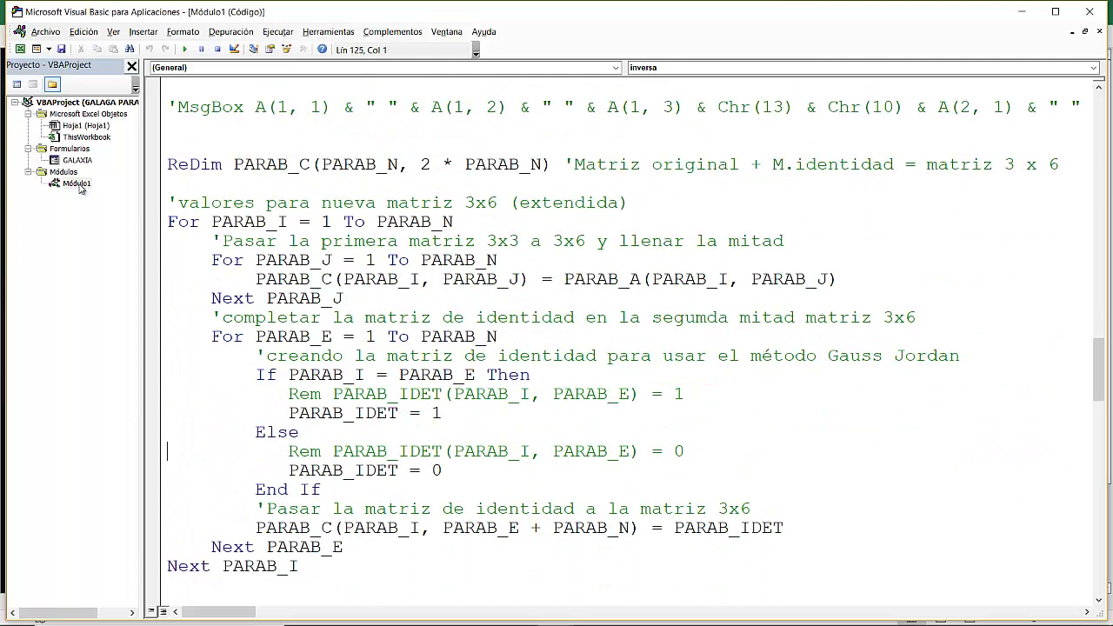
key(Up)
key(Up)
key(Up)
key(Up)
key(shift+Down)
key(shift+Down)
key(shift+Down)
key(shift+Down)
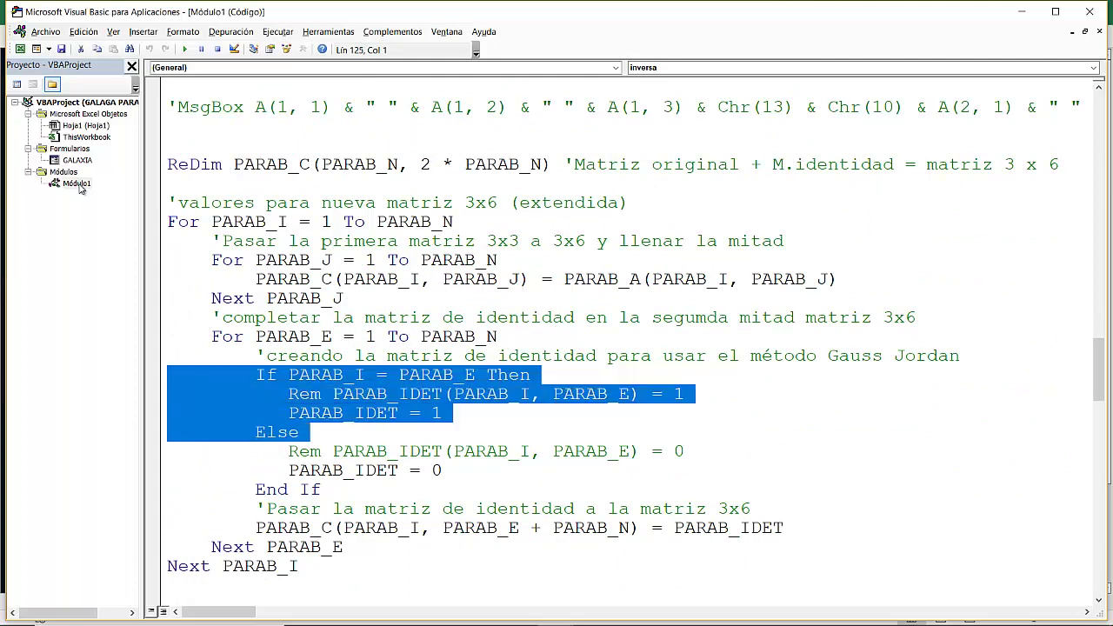
key(shift+Down)
key(shift+Down)
key(shift+Down)
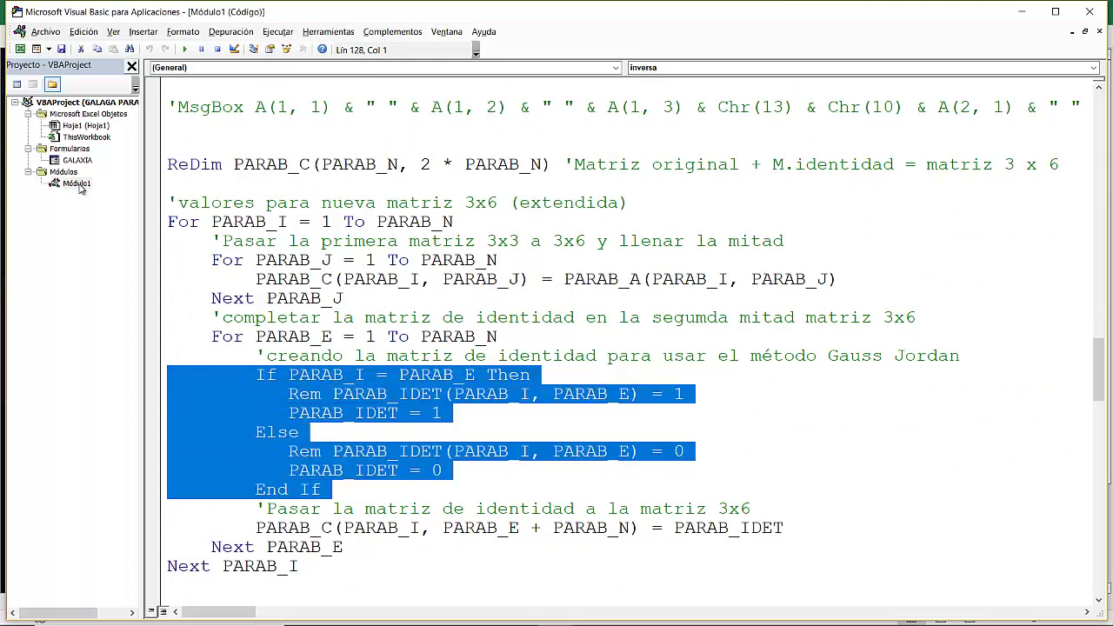
key(Right)
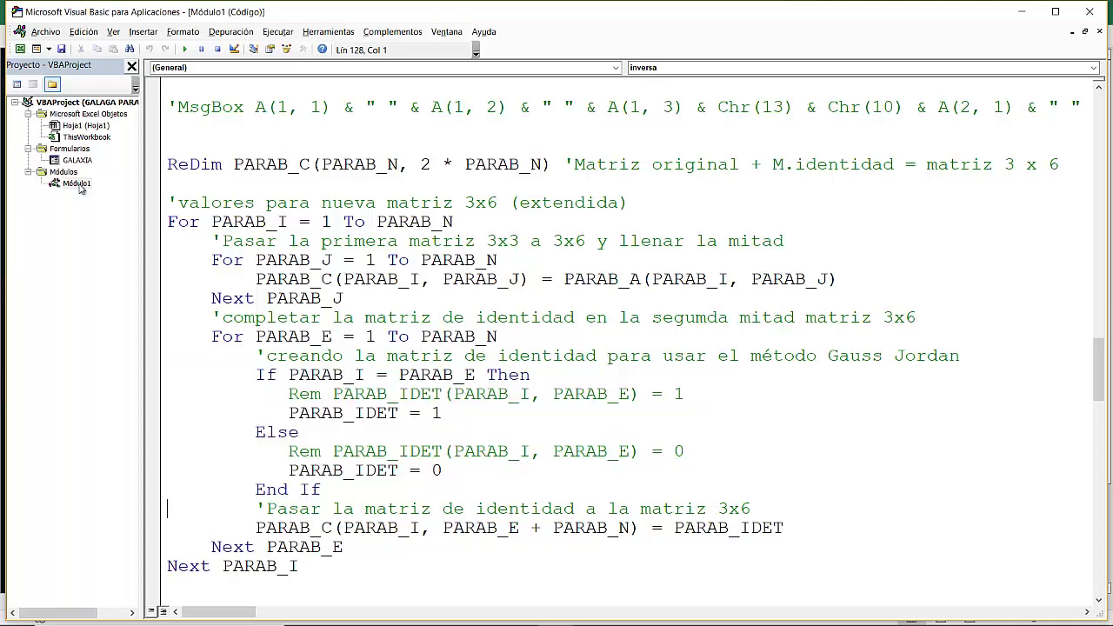
key(Down)
key(Down)
key(Down)
key(Down)
key(Down)
key(Down)
key(Down)
key(Down)
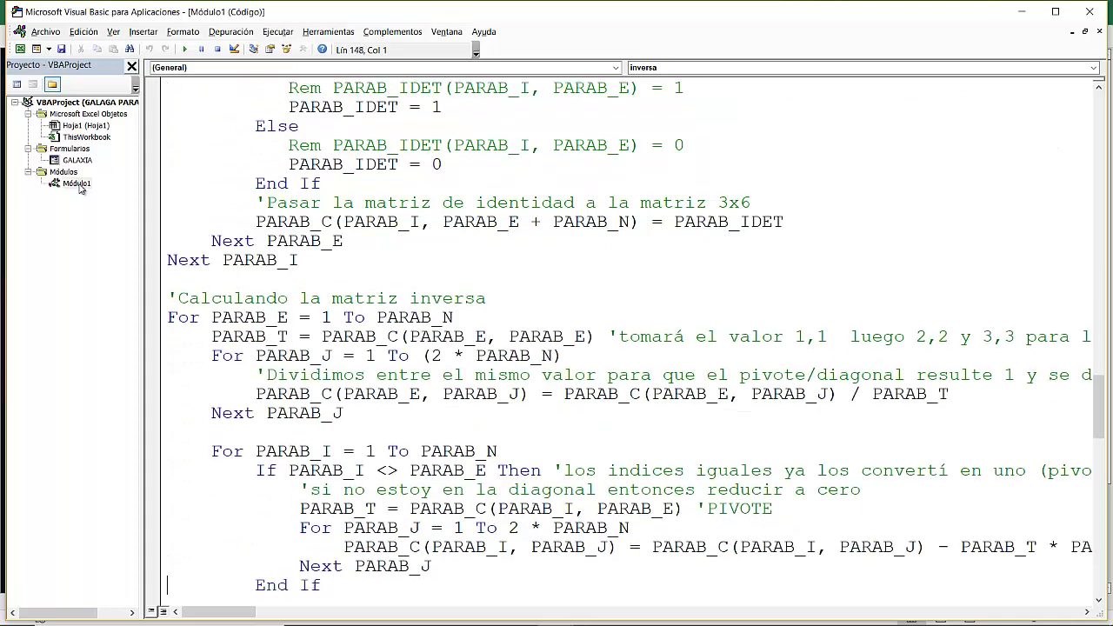
key(Down)
key(Down)
key(Down)
Step: Highlight the whole Gauss-Jordan loop that computes the inverse matrix
key(Down)
key(Down)
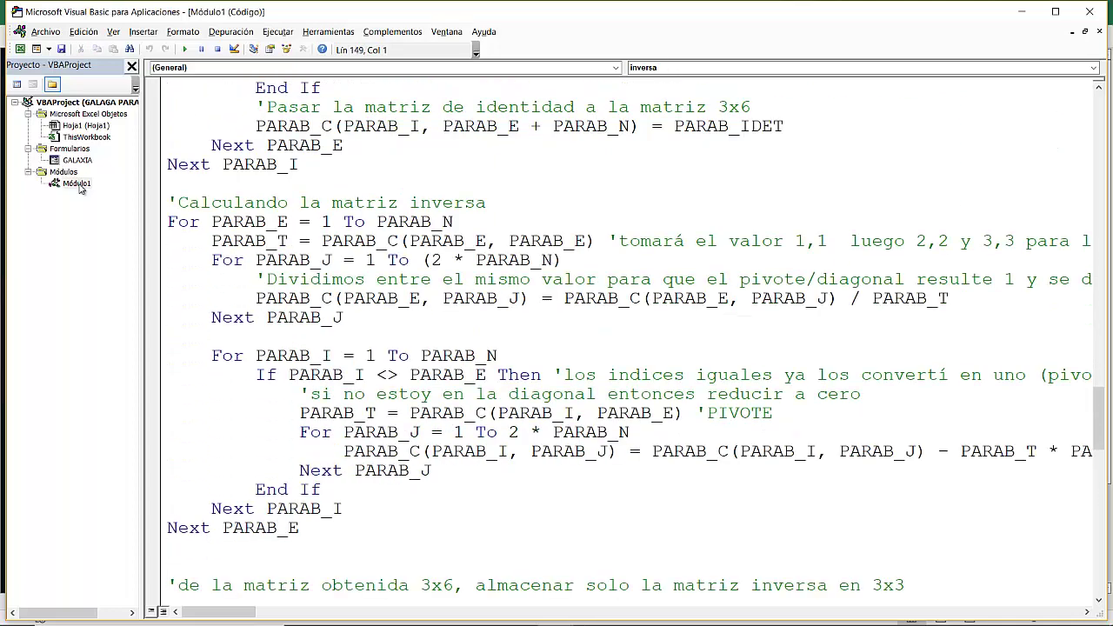
key(Down)
key(shift+Down)
key(shift+Down)
key(shift+Down)
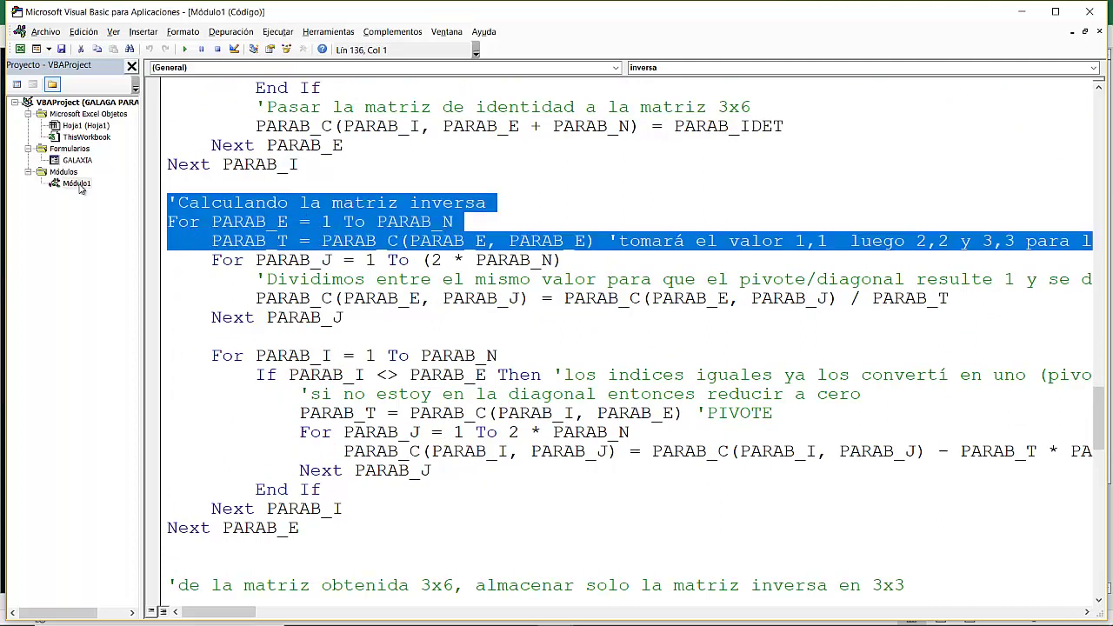
key(shift+Down)
key(shift+Down)
key(shift+Down)
key(shift+Down)
key(shift+Down)
key(shift+Down)
key(shift+Down)
key(shift+Down)
key(shift+Down)
key(shift+Down)
key(shift+Down)
key(shift+Down)
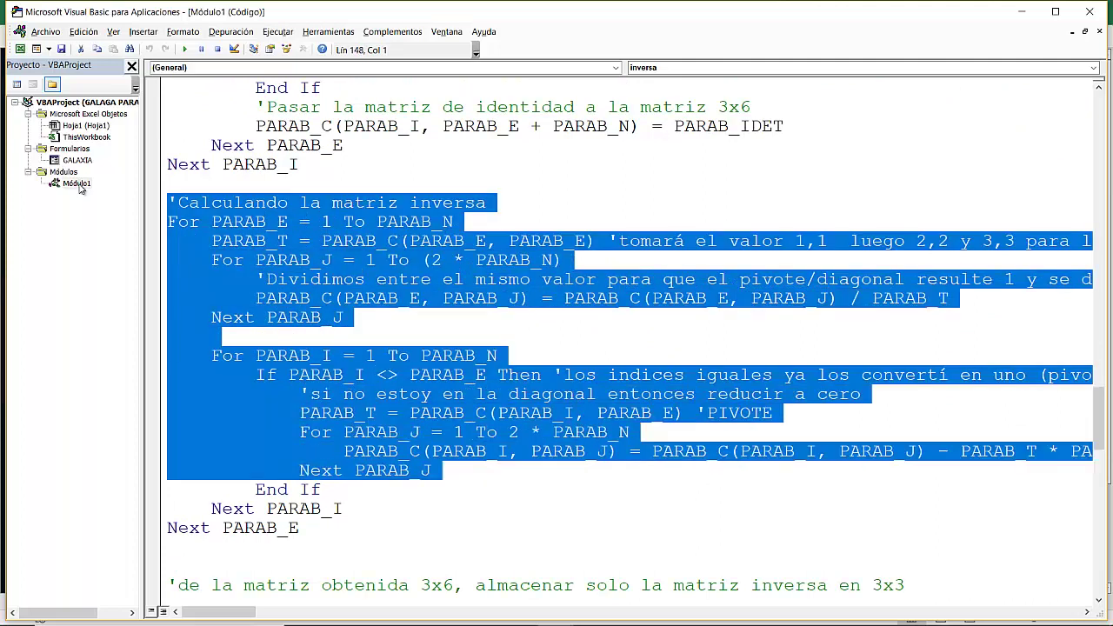
key(shift+Down)
key(shift+Down)
key(shift+Down)
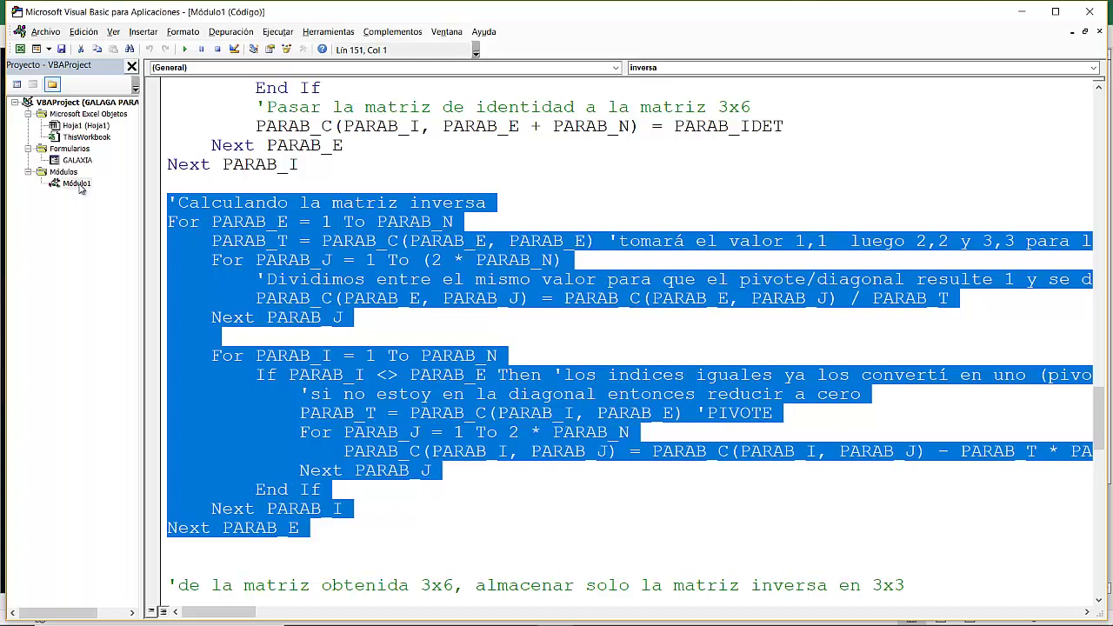
Step: Highlight the ReDim PARAB_INV lines that copy the inverse out of PARAB_C
key(Down)
key(Down)
key(Down)
key(Down)
key(Down)
key(Down)
key(Down)
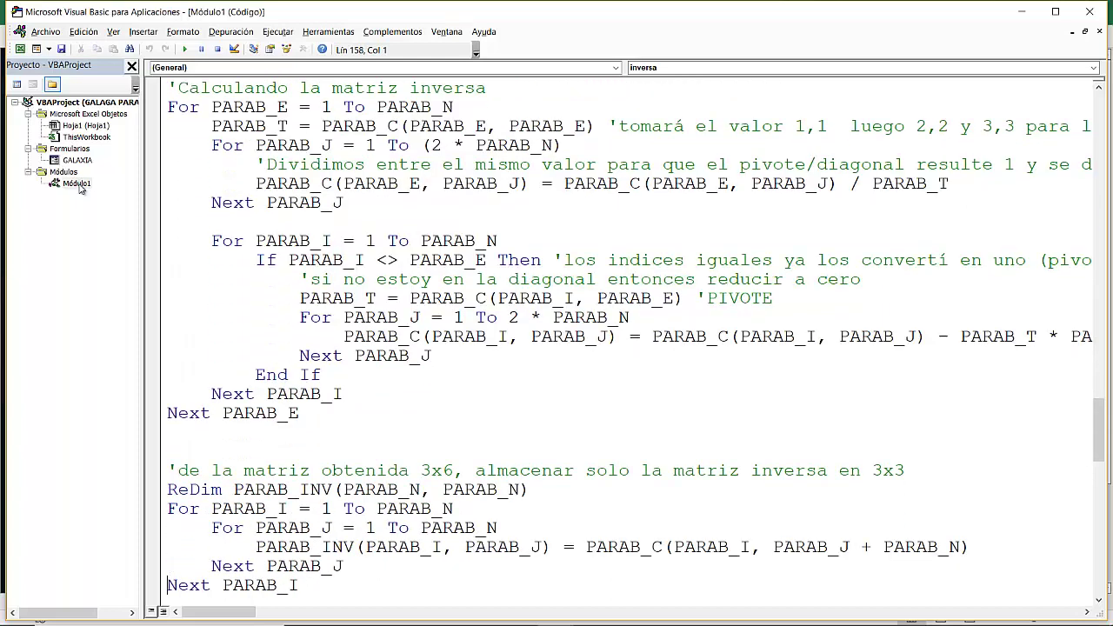
key(Down)
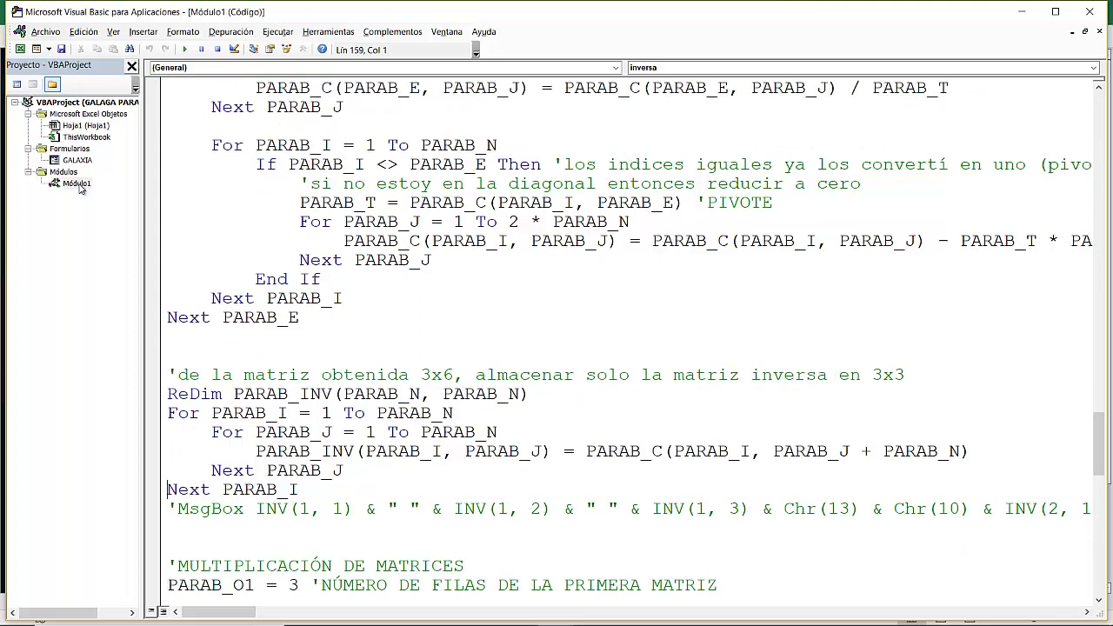
key(Up)
key(Up)
key(Up)
key(Up)
key(Up)
key(shift+Down)
key(shift+Down)
key(shift+Down)
key(shift+Down)
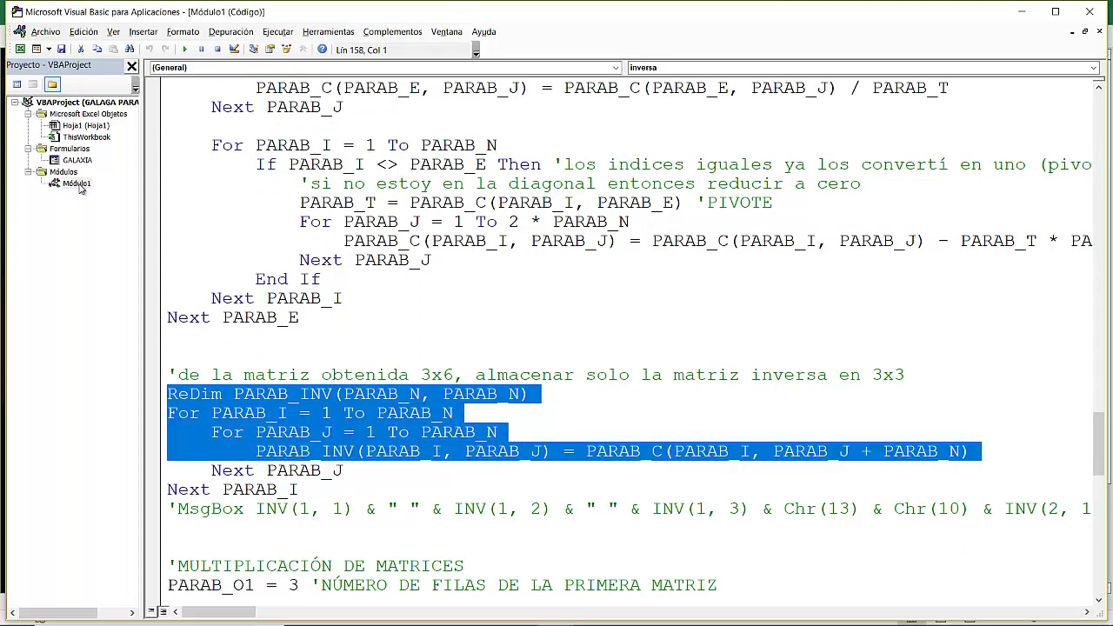
key(shift+Down)
key(shift+Down)
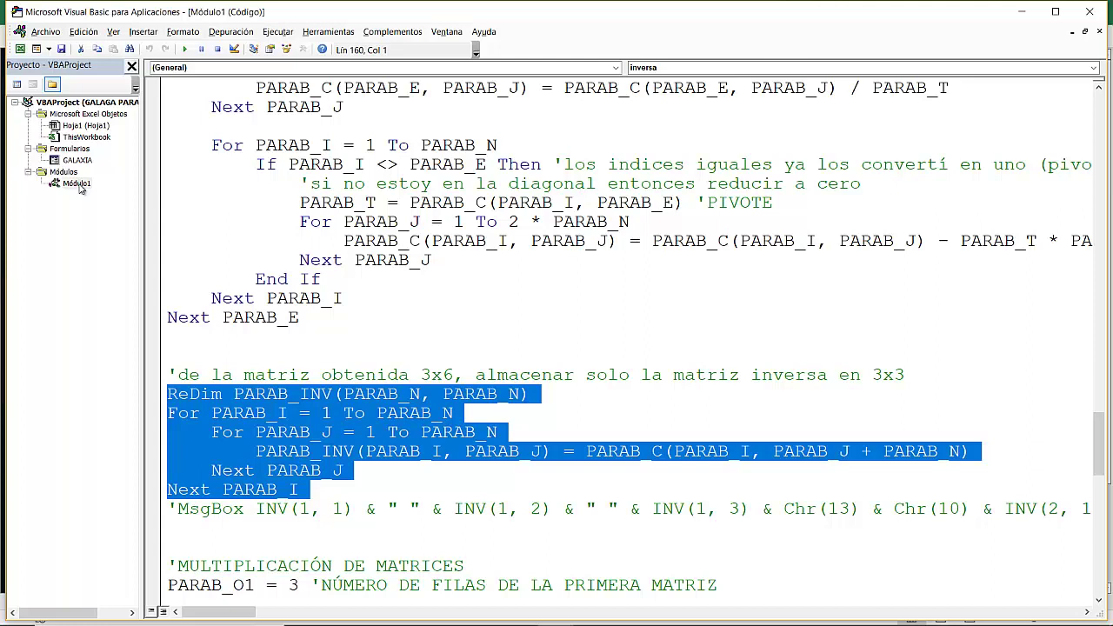
Step: Step through the inverse-storage loop and matrix-size settings down to the multiplication setup
key(Up)
key(Up)
key(Up)
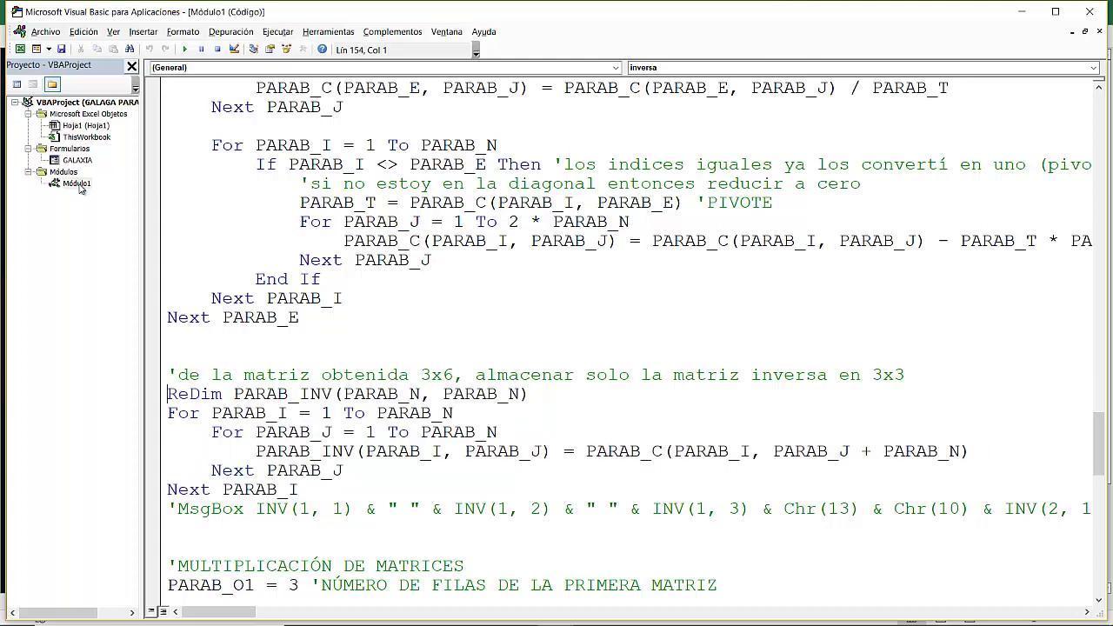
key(Down)
key(Down)
key(Down)
key(Down)
key(Down)
key(Down)
key(Down)
key(Down)
key(Down)
key(Down)
key(Down)
key(Down)
key(Down)
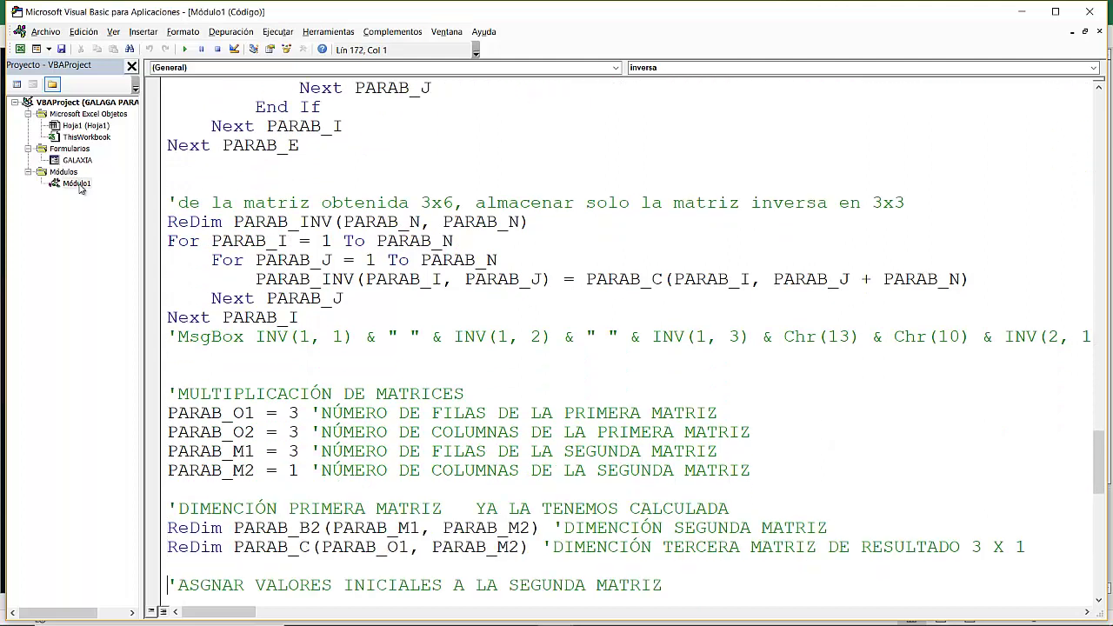
key(Up)
key(Up)
key(Up)
key(Up)
key(Up)
key(Up)
key(Up)
key(Up)
key(Up)
key(Down)
key(Down)
key(Down)
key(Down)
key(Down)
key(Down)
key(Down)
key(Down)
key(Down)
key(Down)
key(Down)
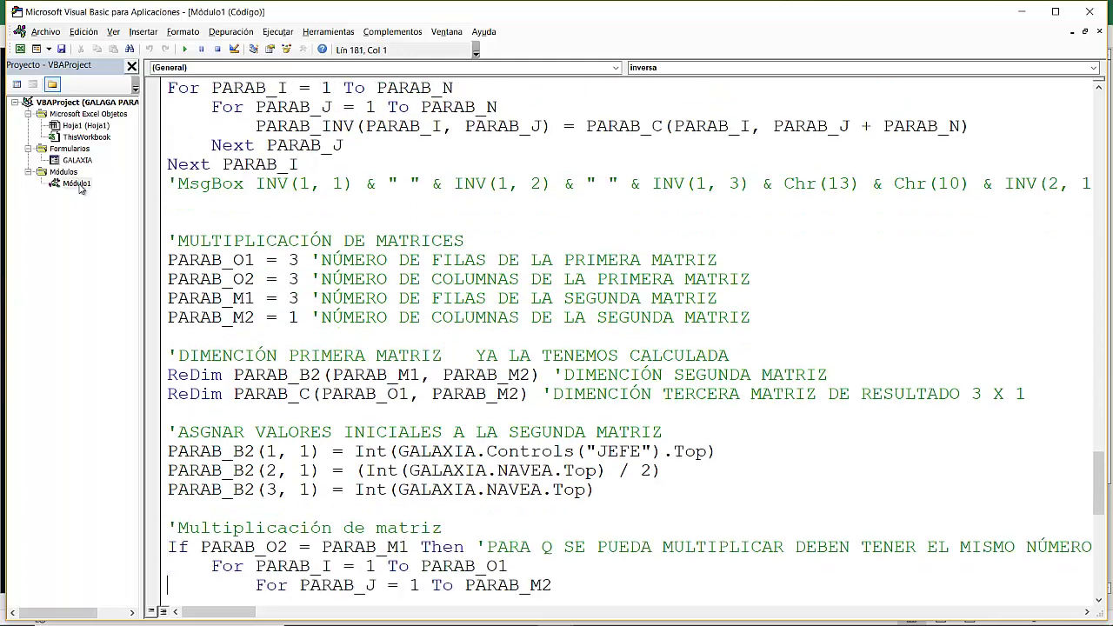
key(Down)
key(Down)
key(Down)
Step: Select the matrix multiplication If block in Módulo1
scroll(81, 189, down, 1)
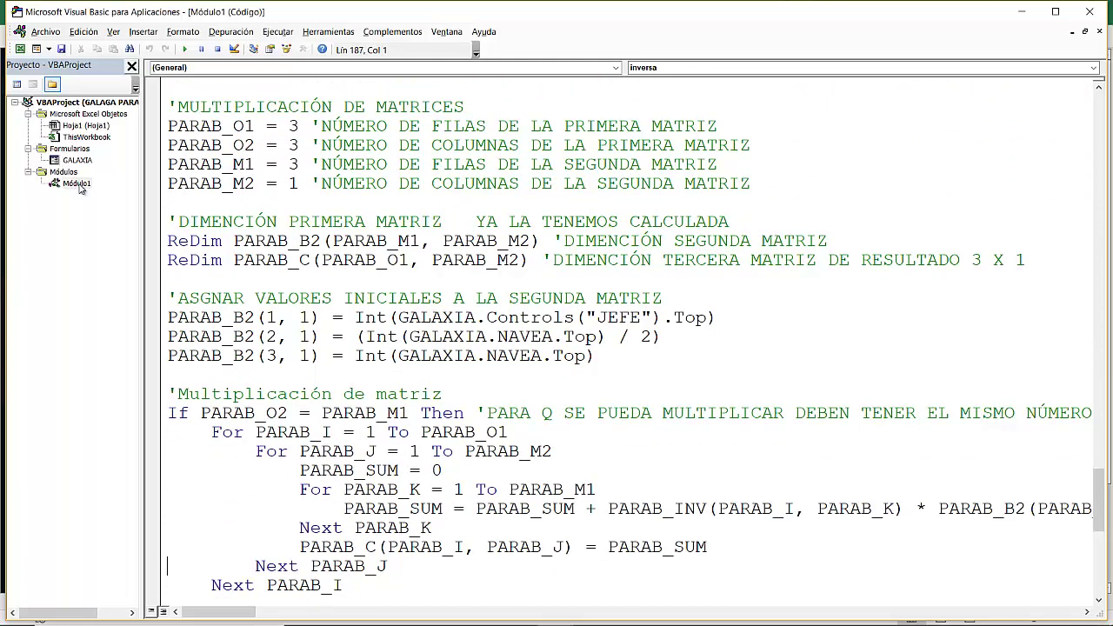
key(Up)
key(Up)
key(Up)
key(Up)
key(Up)
key(shift+Down)
key(shift+Down)
key(shift+Down)
key(shift+Down)
key(shift+Down)
key(shift+Down)
key(shift+Down)
key(shift+Down)
key(shift+Down)
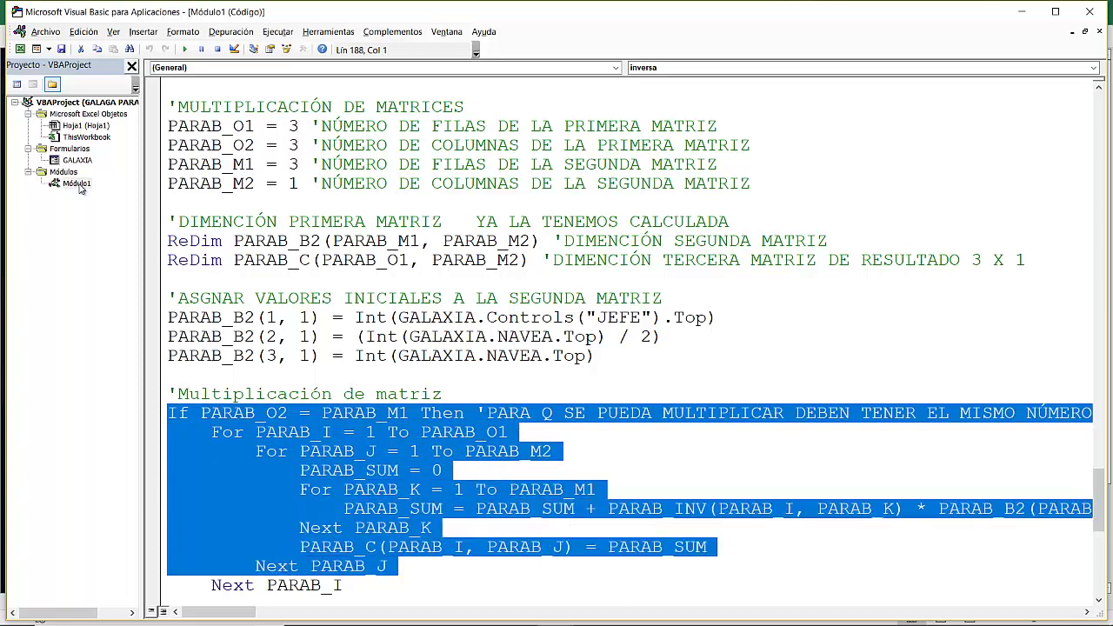
key(shift+Down)
key(shift+Down)
scroll(81, 189, down, 1)
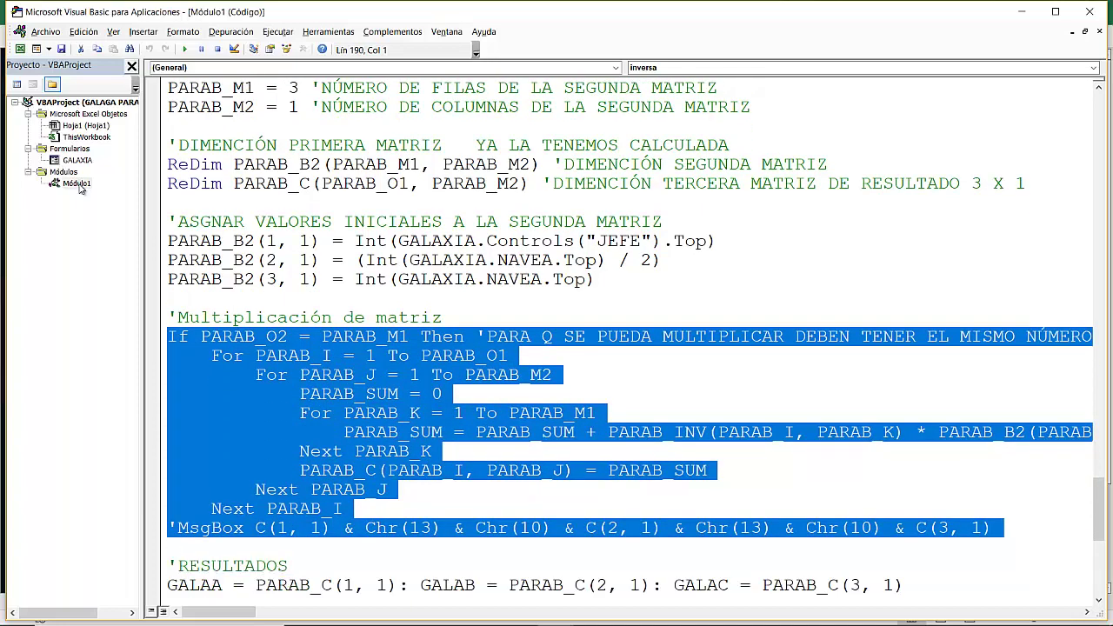
Step: Review the GALAi sprite loop, the JEFE GALAX line and the PARABOLAN call
key(Down)
key(Down)
key(Down)
key(Down)
key(Down)
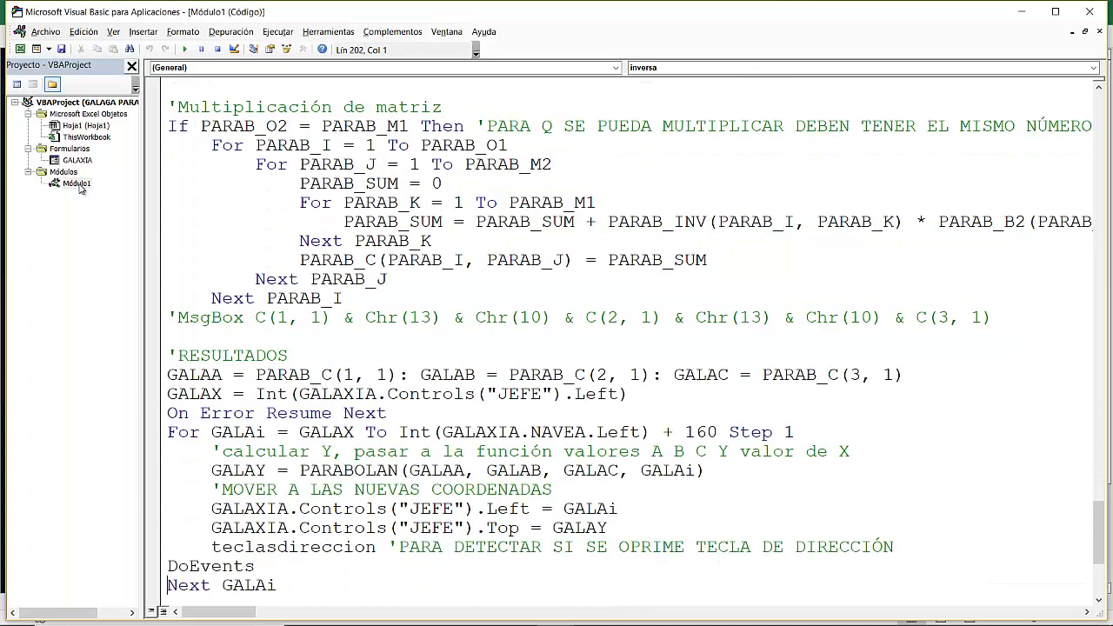
key(Up)
key(Up)
key(Up)
key(Up)
key(Right)
key(Right)
key(Right)
key(Right)
key(Right)
key(Right)
key(Right)
key(Right)
key(Right)
key(Right)
key(Right)
key(Right)
key(Right)
key(Right)
key(Right)
key(Right)
key(Right)
key(Right)
key(Right)
key(Right)
key(Right)
key(Down)
key(Left)
key(Left)
key(Left)
key(Left)
key(Left)
key(Left)
key(Left)
key(Left)
key(Left)
key(Left)
key(Left)
key(Left)
key(Down)
key(Down)
key(Down)
key(Down)
key(Down)
key(Down)
key(Down)
key(Down)
key(Down)
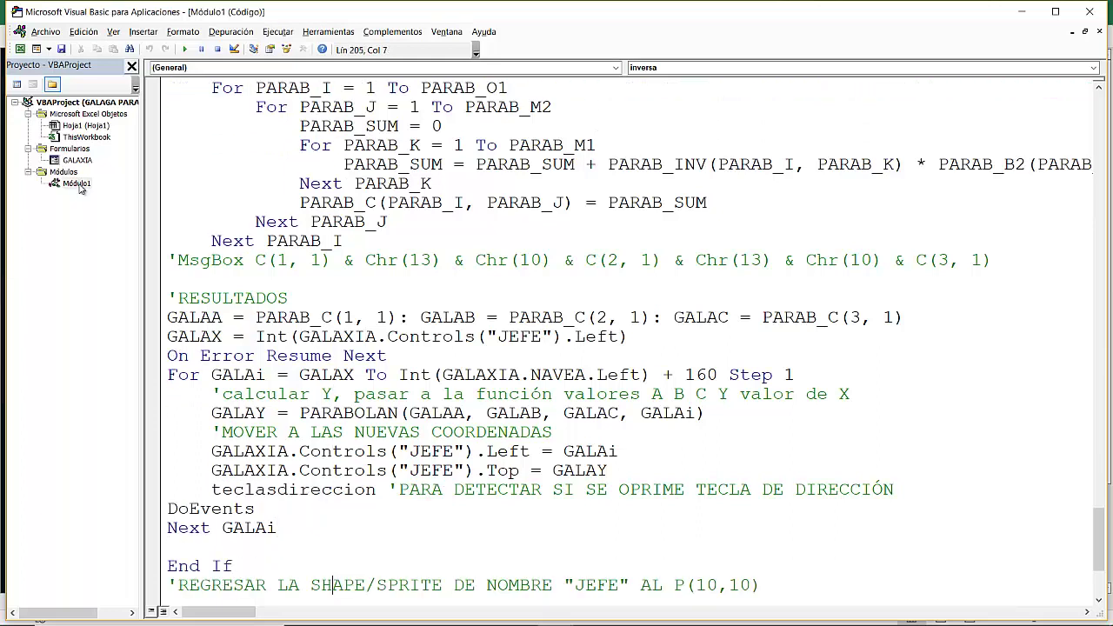
key(Down)
key(Up)
key(Up)
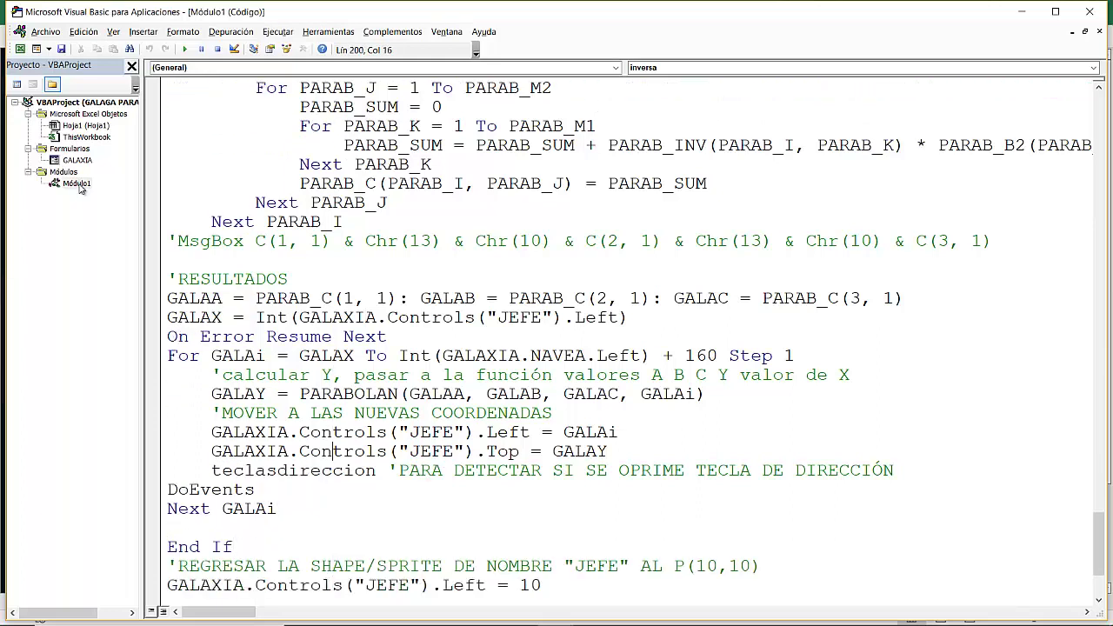
key(Up)
key(Up)
key(Up)
key(Left)
key(Left)
key(Left)
key(Left)
key(Left)
key(Right)
key(Right)
key(Right)
key(Right)
key(Right)
key(Right)
key(Right)
key(Right)
key(Right)
key(Right)
key(Right)
key(Right)
key(Right)
key(Right)
key(Right)
key(Right)
key(Right)
key(Right)
Step: Check the GALAX starting position, the JEFE Left assignment and the LENTO delay routine
key(Up)
key(Up)
key(Up)
key(Up)
click(243, 359)
key(Down)
key(Down)
key(Down)
key(Down)
key(Down)
key(Down)
key(Down)
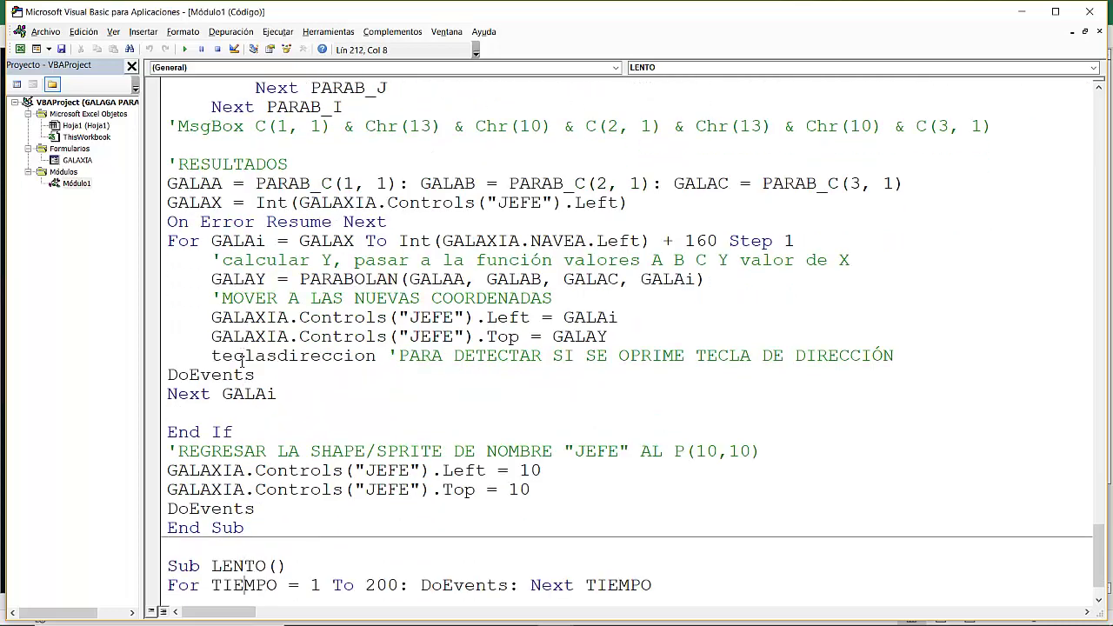
key(Down)
key(Down)
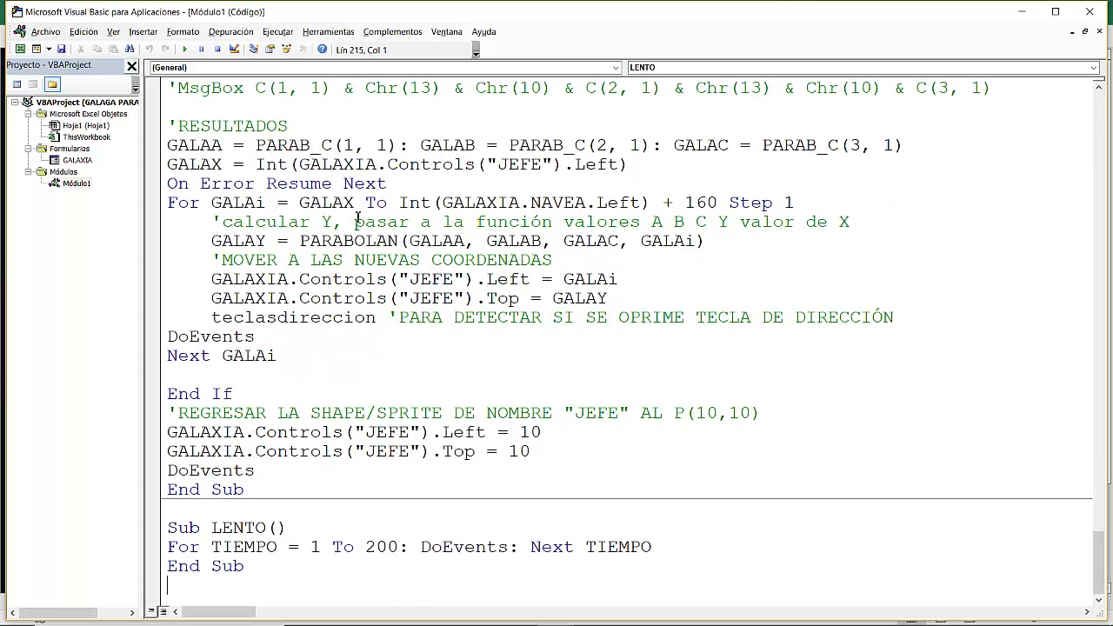
Step: Minimize the VBA editor and start the GALAGA parabola game from the arcade cabinet's button
click(1017, 13)
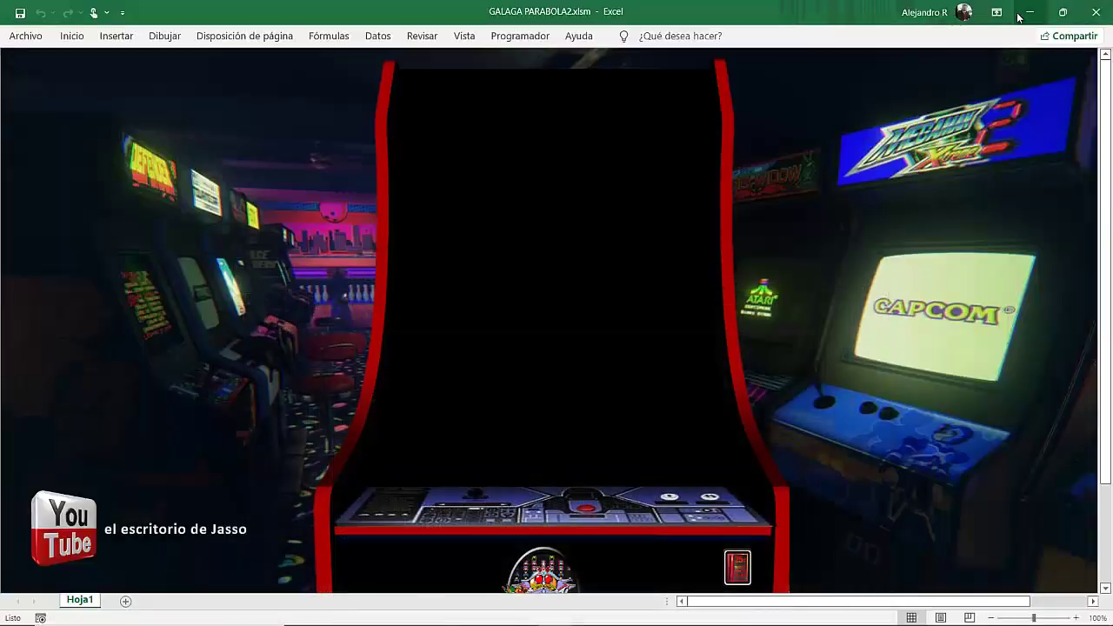
click(738, 568)
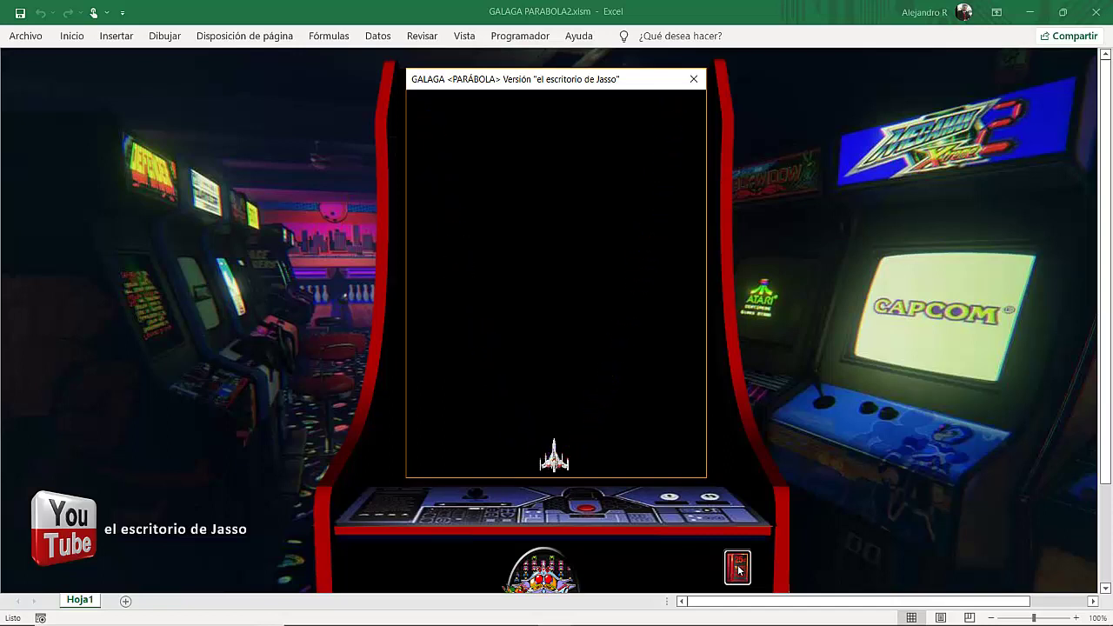
Step: Steer the player's fighter left and right to dodge the JEFE boss diving along its parabola
key(Left)
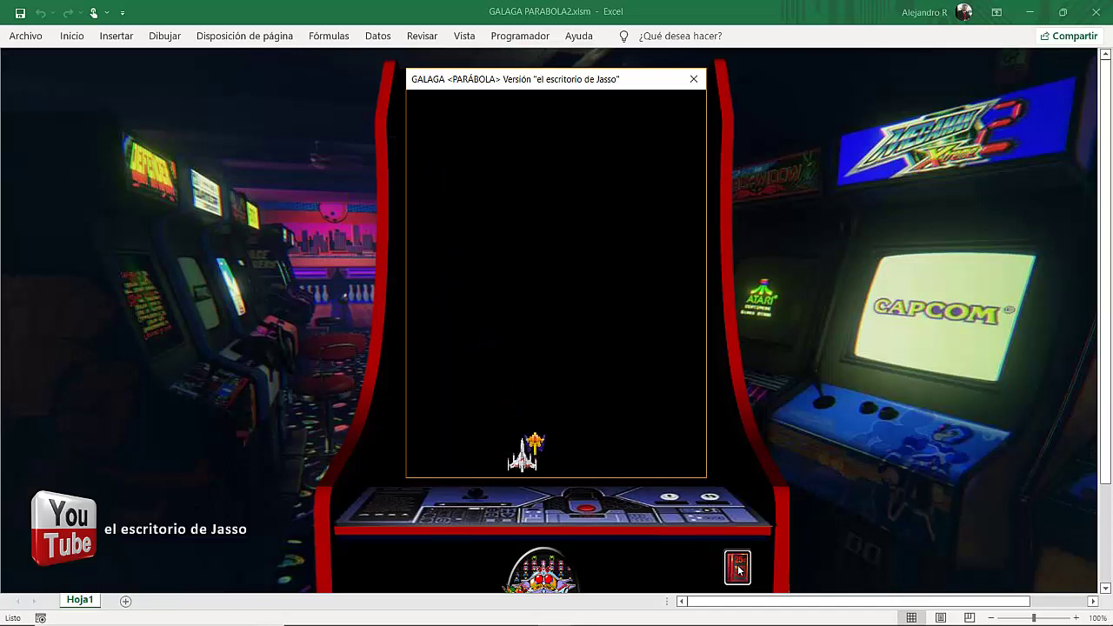
key(Right)
key(Right)
key(Left)
key(Right)
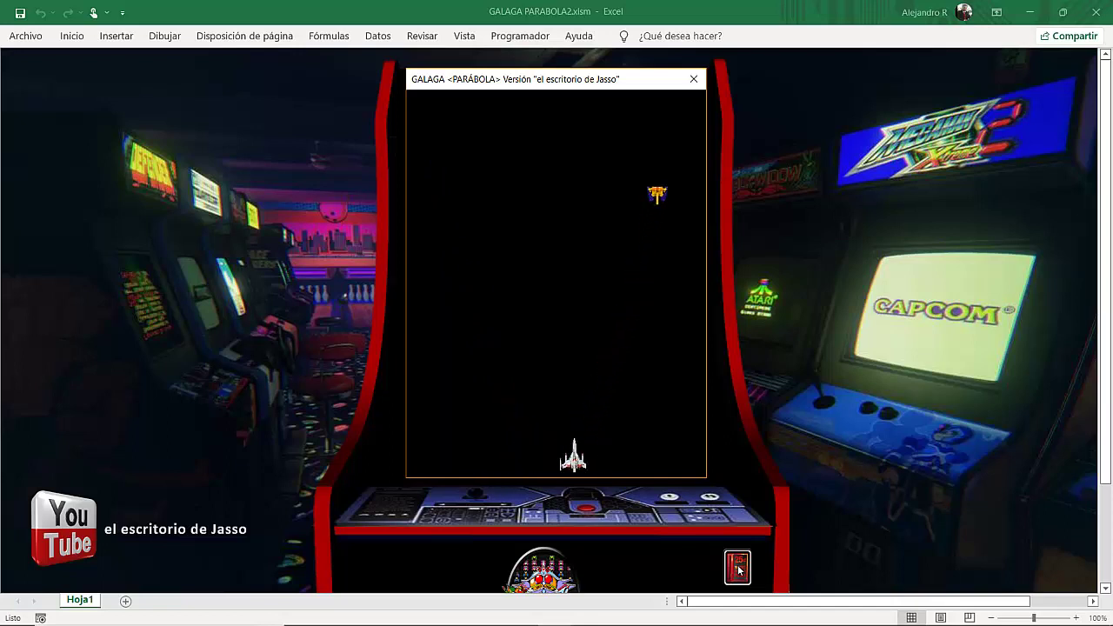
key(Right)
key(Left)
key(Right)
key(Left)
key(Left)
key(Right)
key(Left)
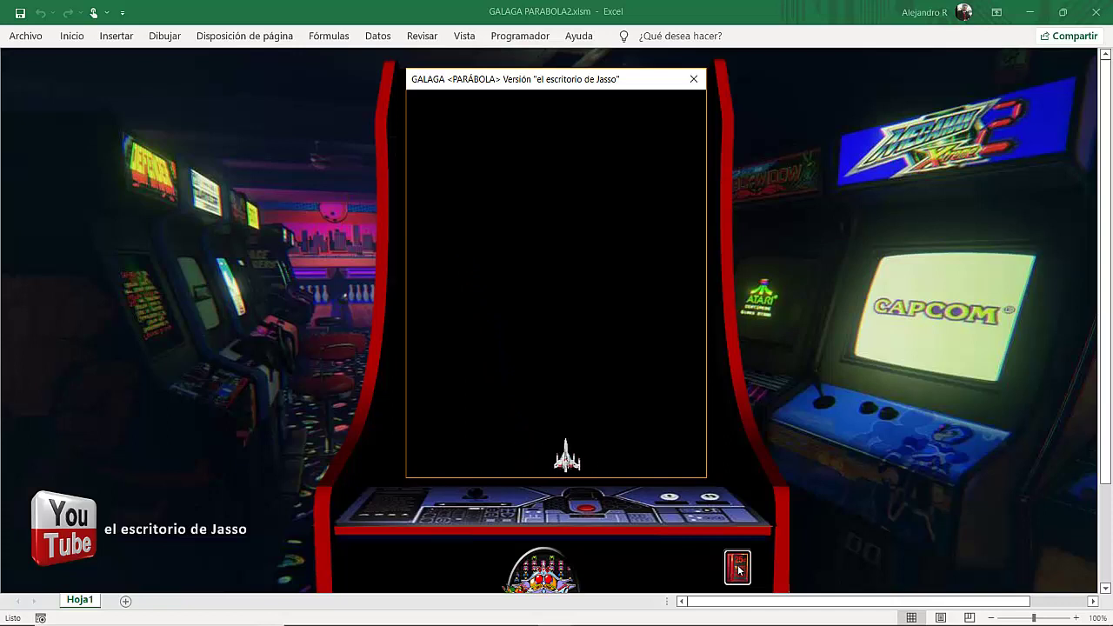
key(Left)
key(Right)
key(Left)
key(Right)
key(Right)
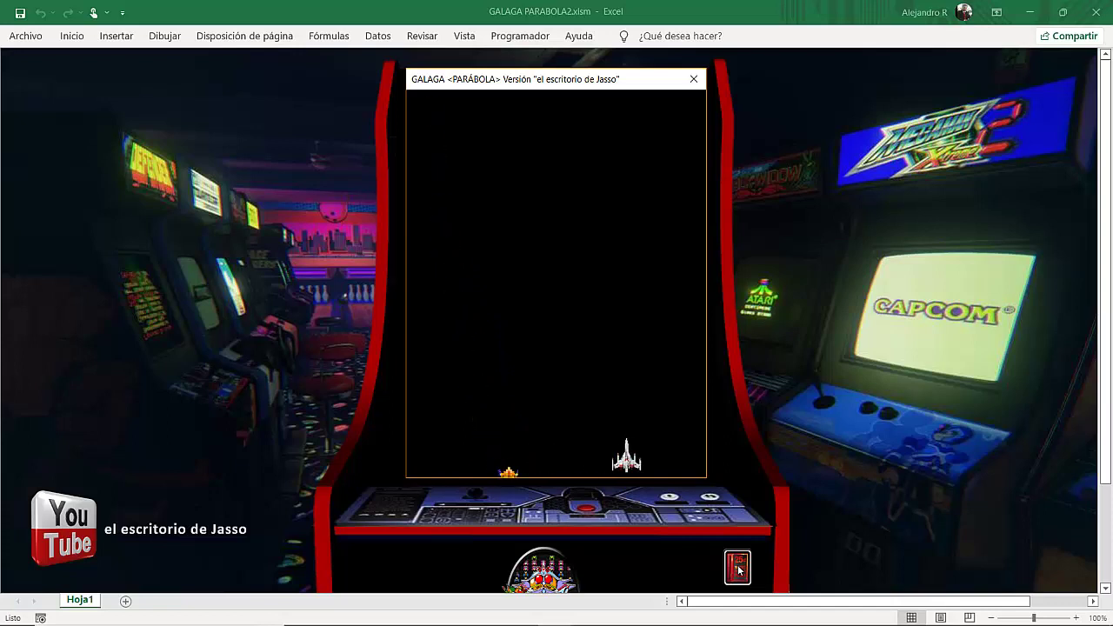
key(Right)
key(Left)
key(Right)
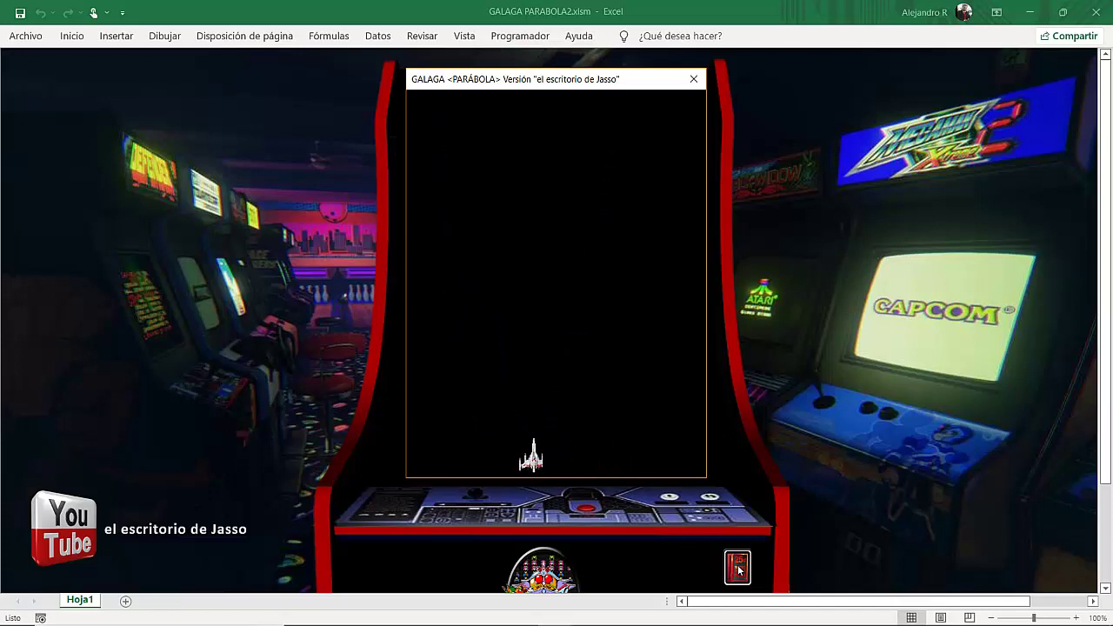
key(Right)
key(Left)
key(Left)
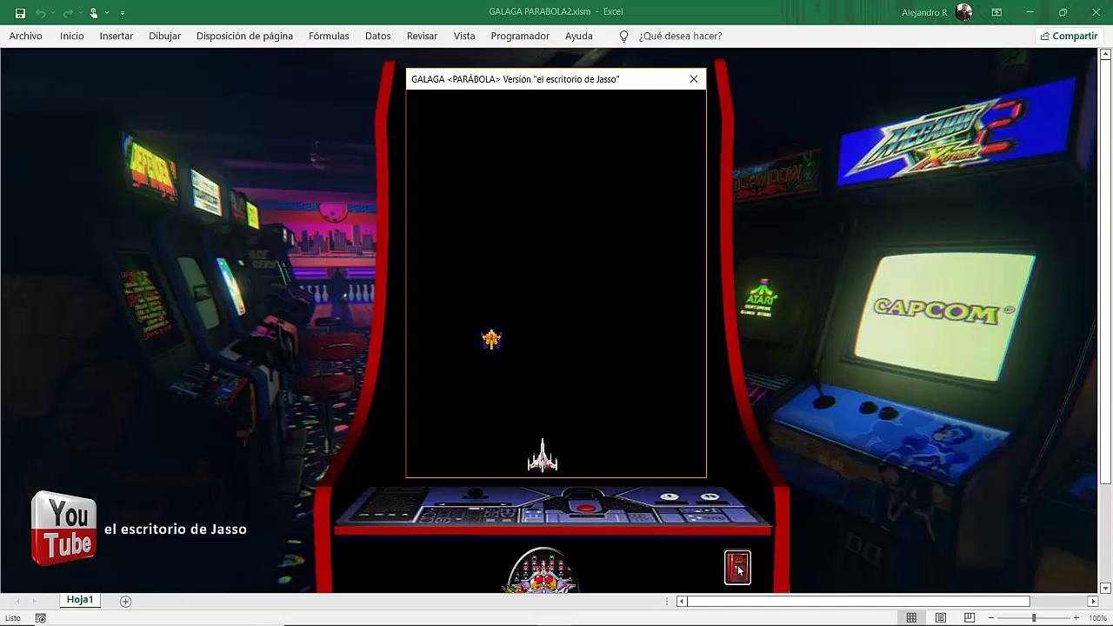
key(Right)
key(Left)
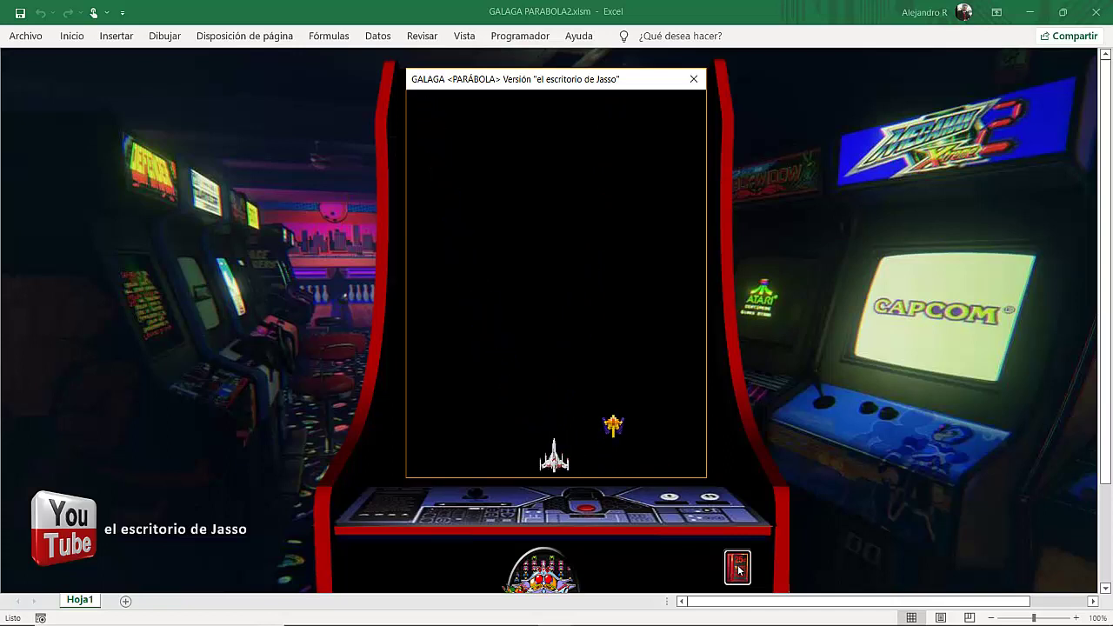
key(Left)
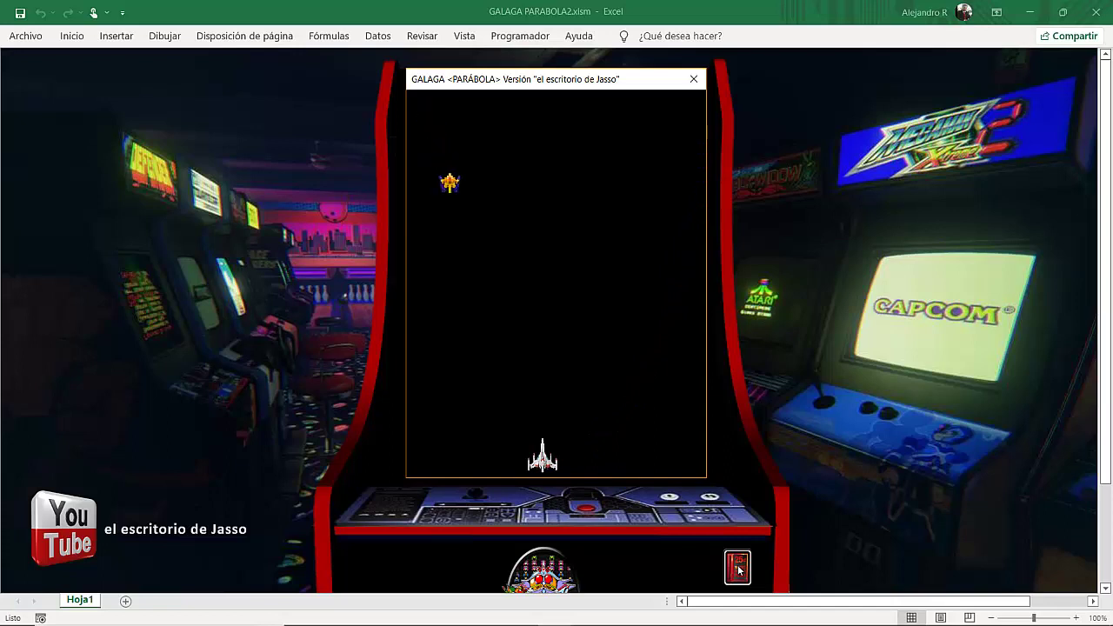